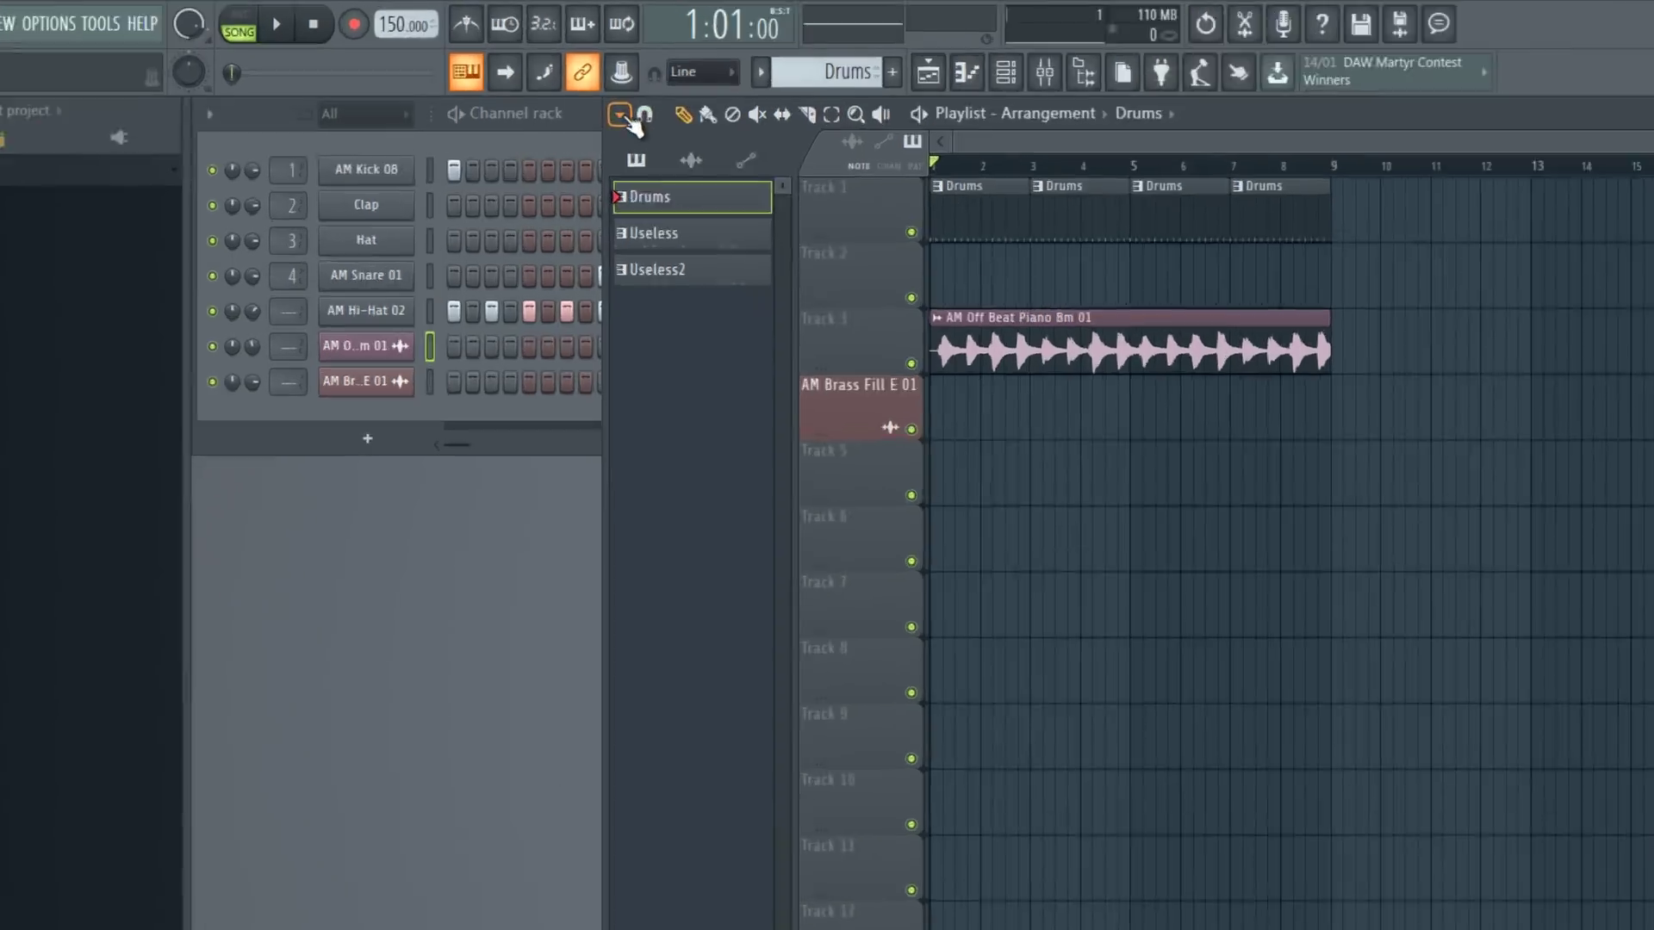
Select all unused patterns in the Playlist picker and delete them, confirming the removal
click(590, 83)
mouse_move(663, 238)
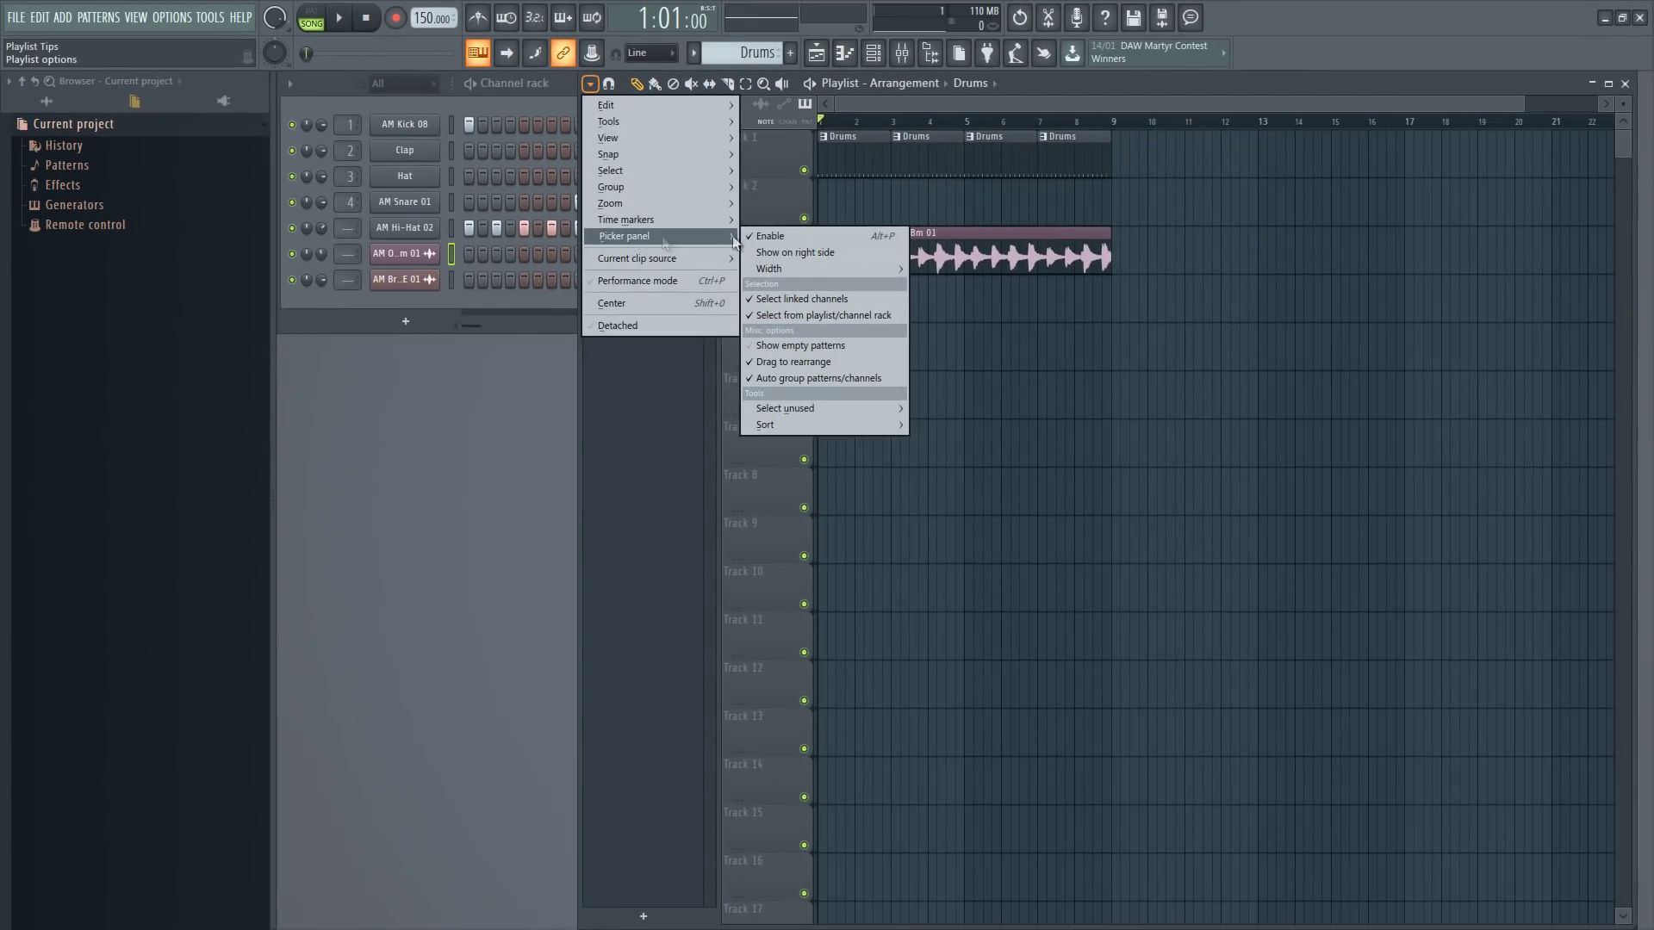
mouse_move(825, 417)
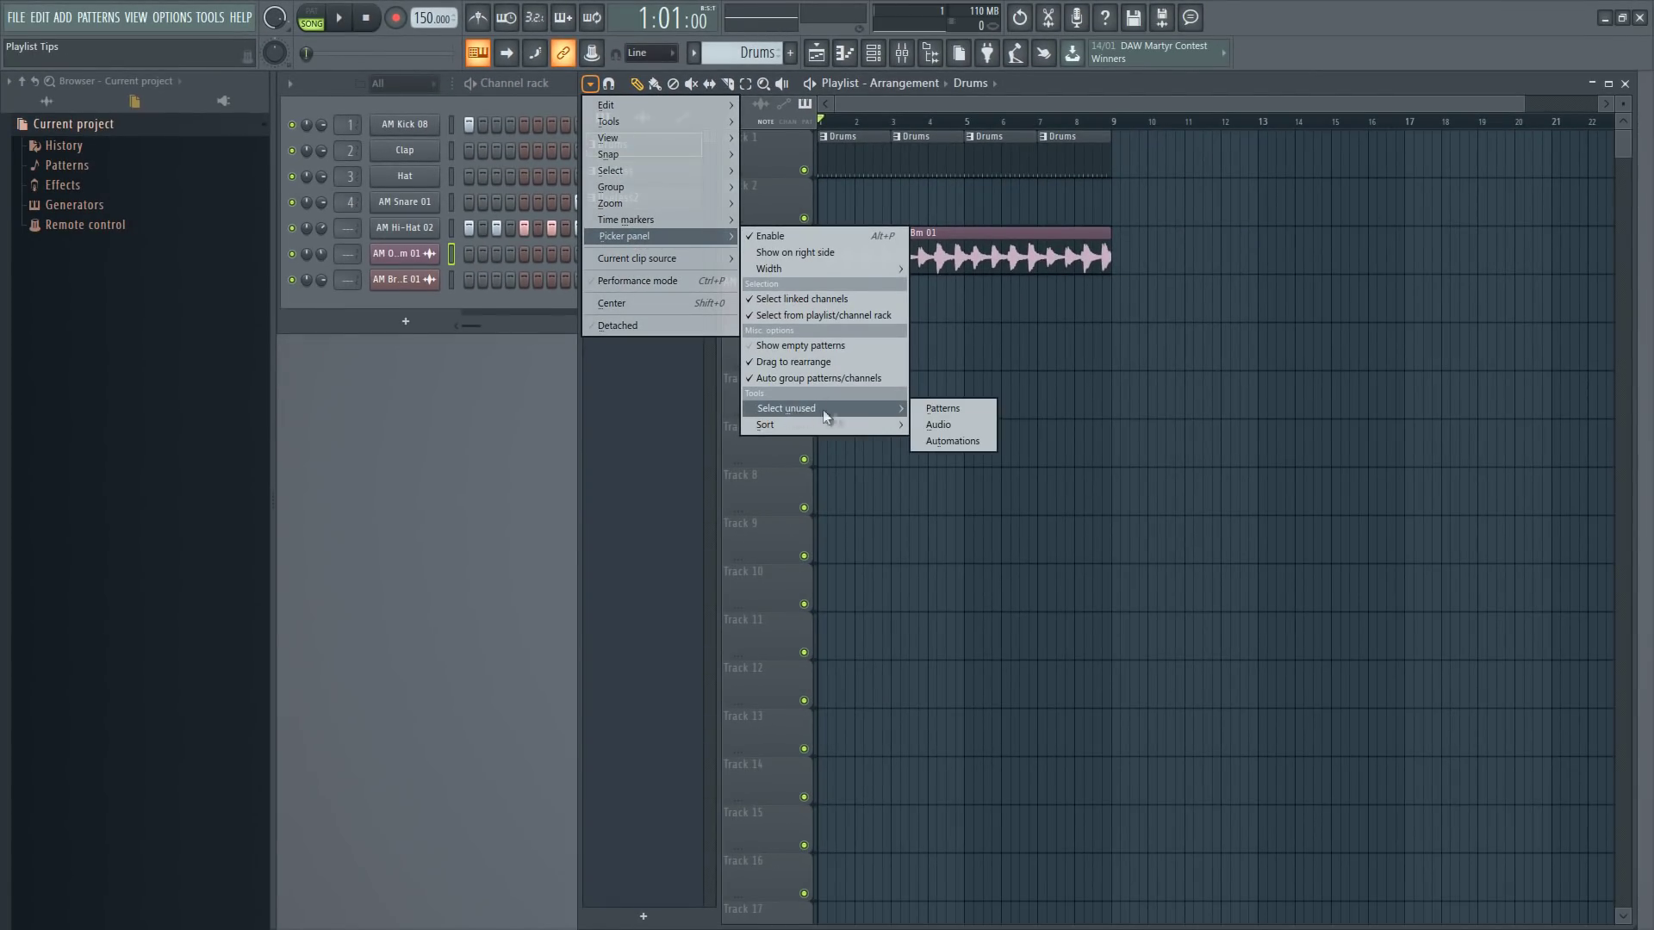
click(948, 407)
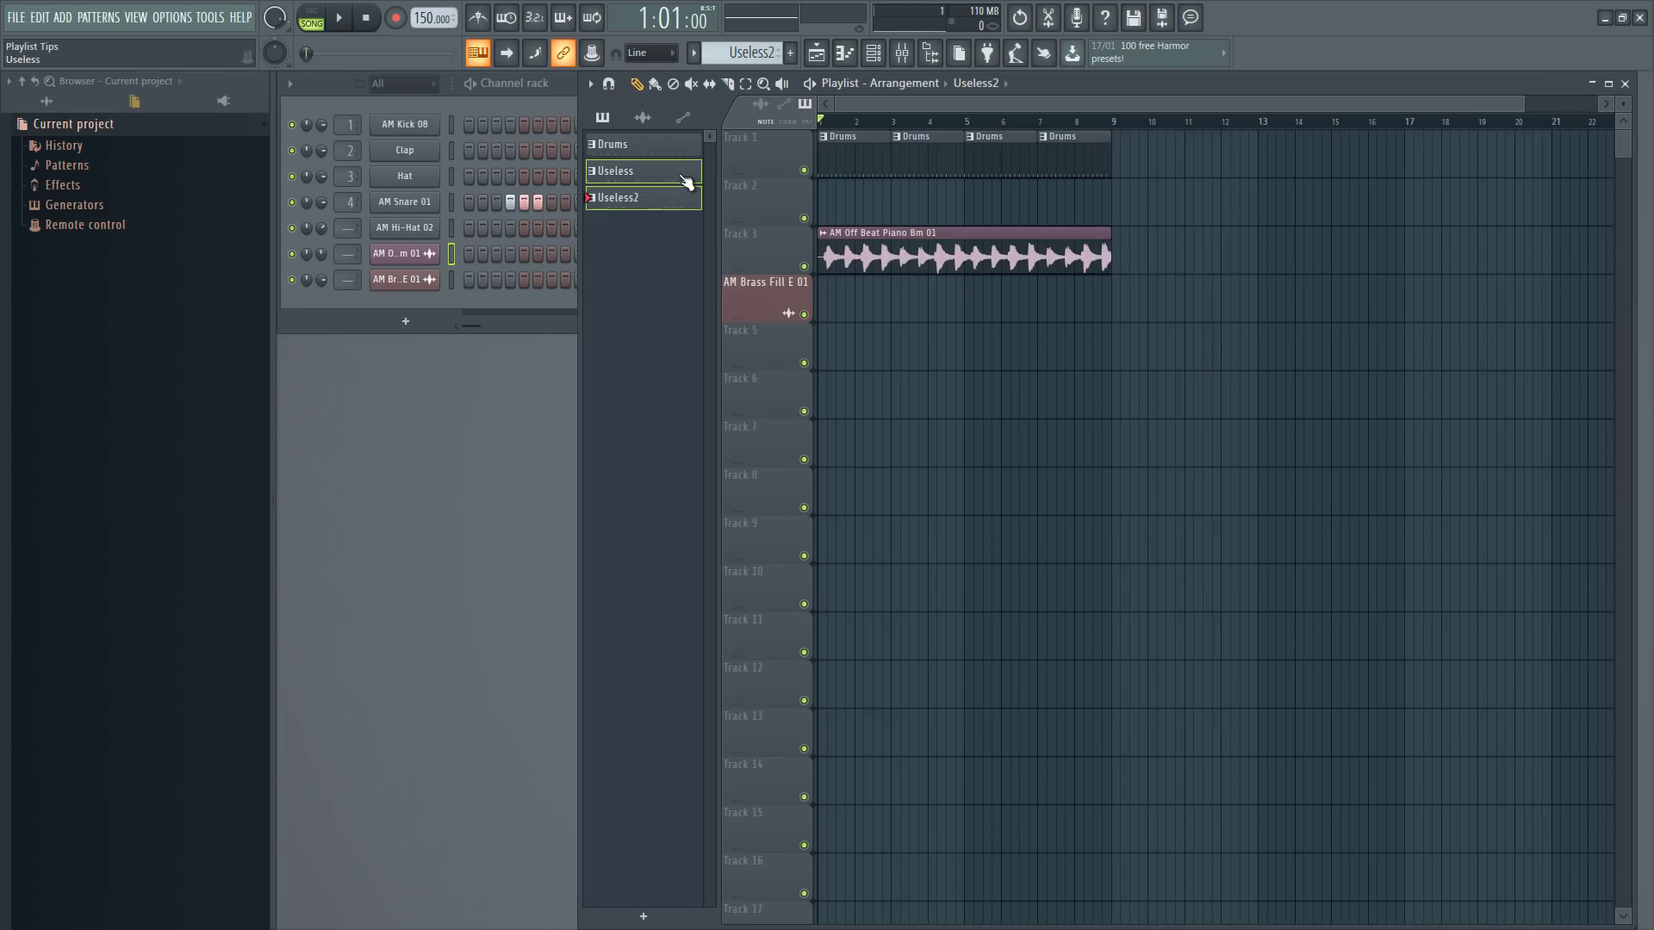
right_click(634, 174)
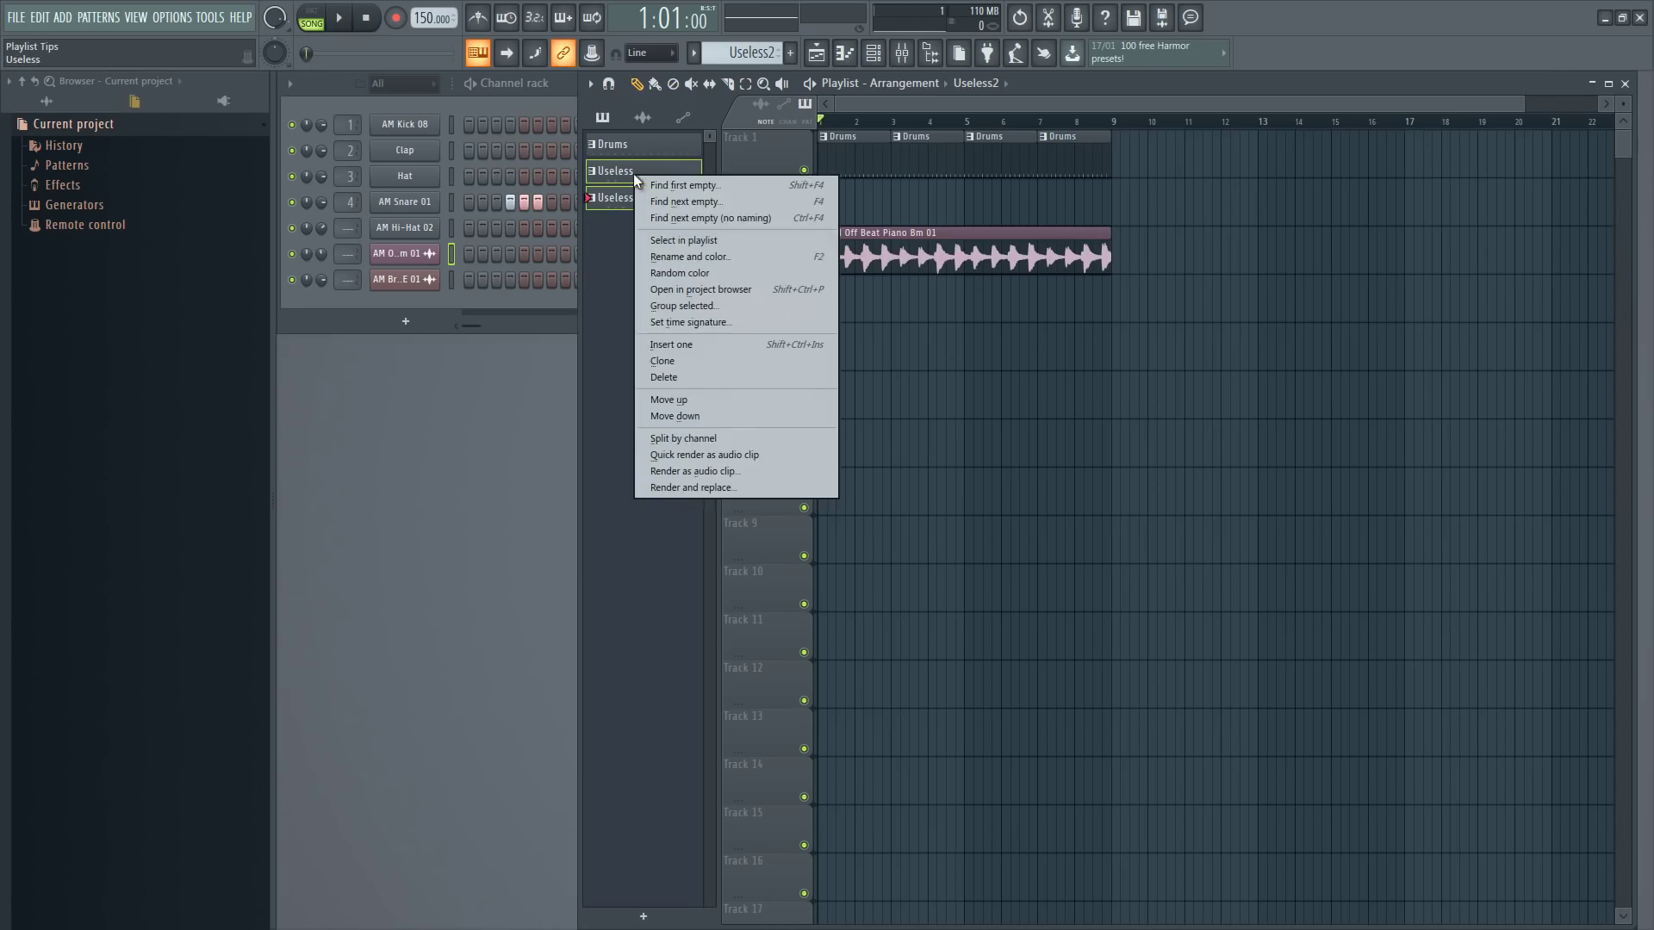
click(689, 378)
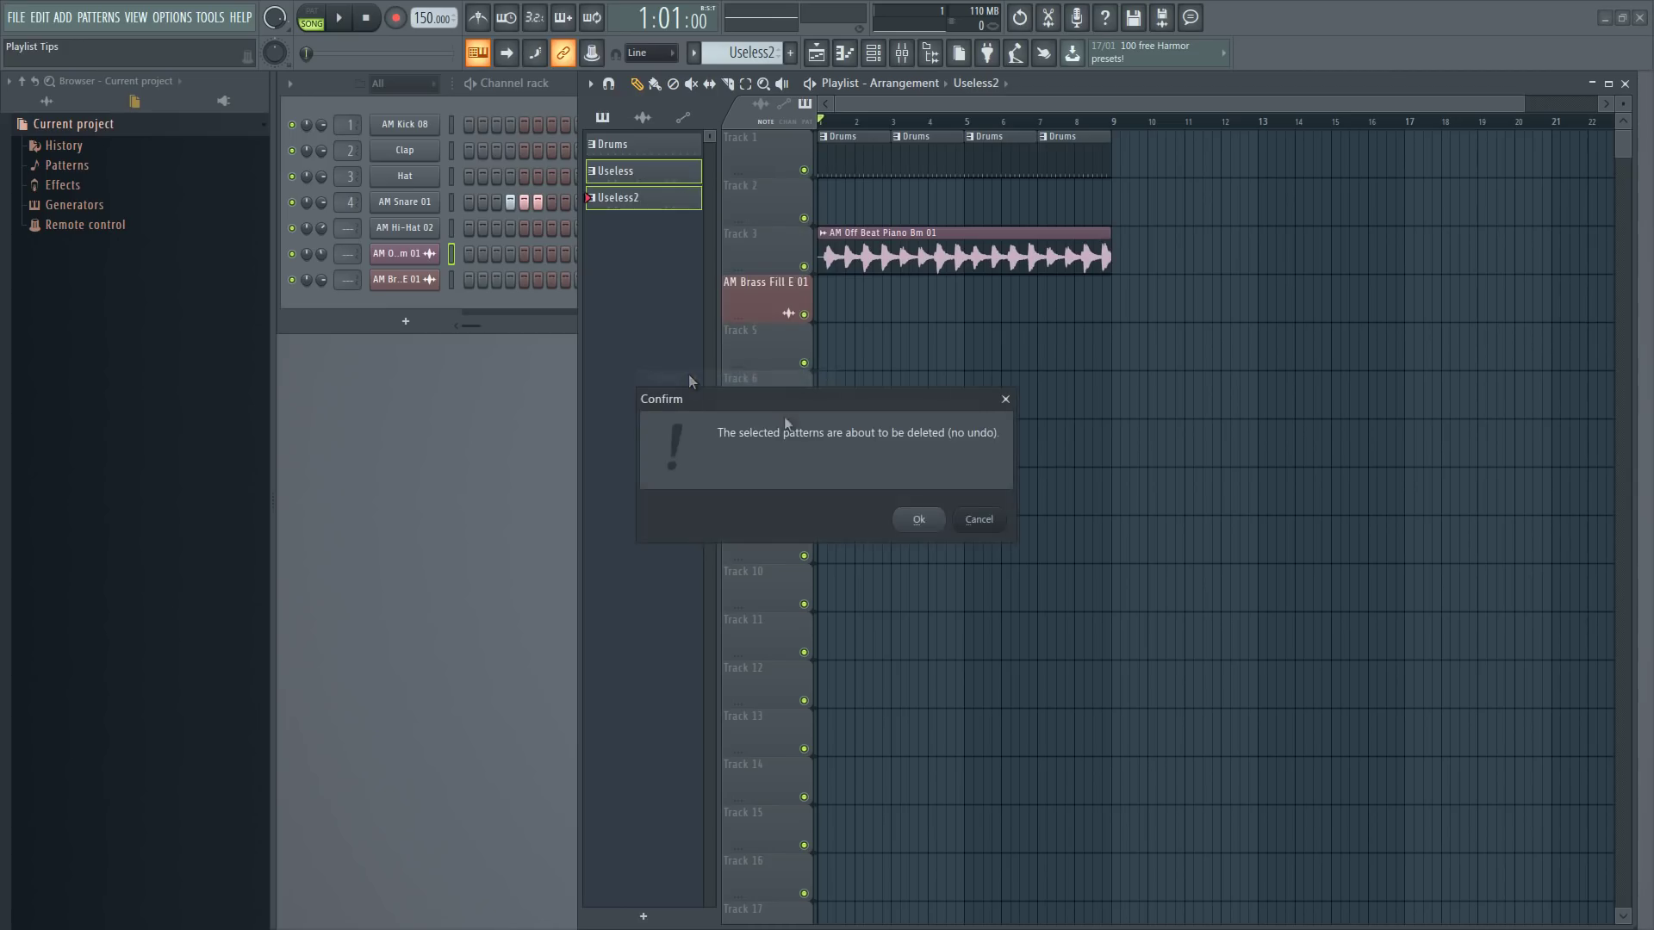
click(919, 517)
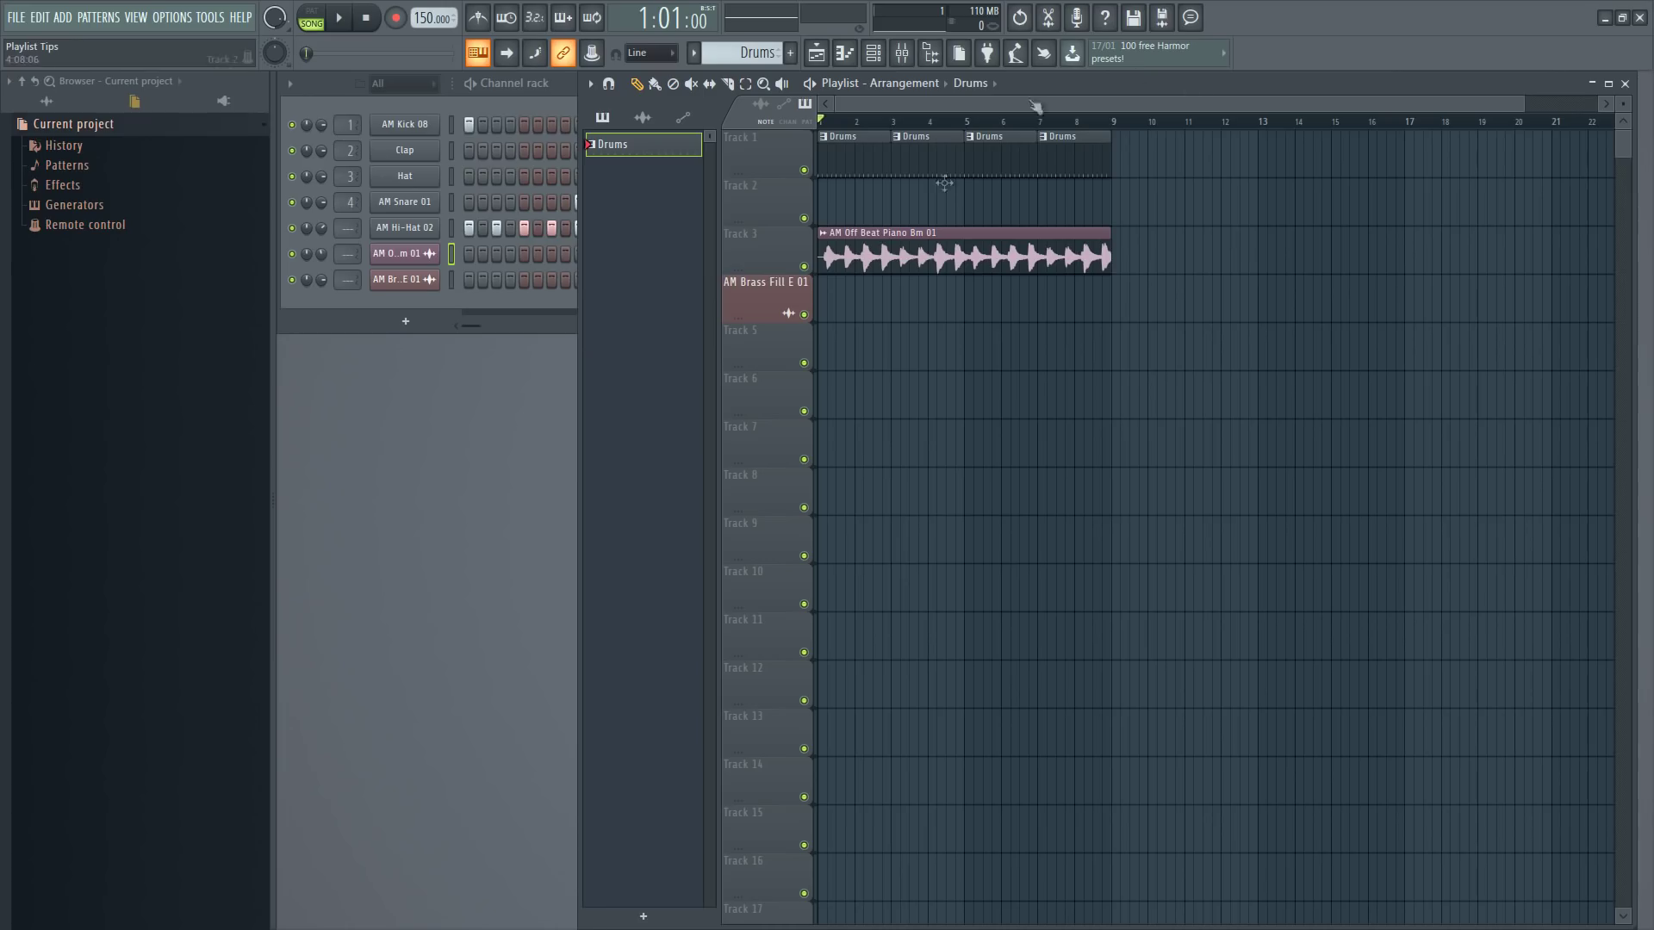
Turn on Show empty patterns for the picker panel and look through the list of patterns
click(591, 84)
mouse_move(641, 234)
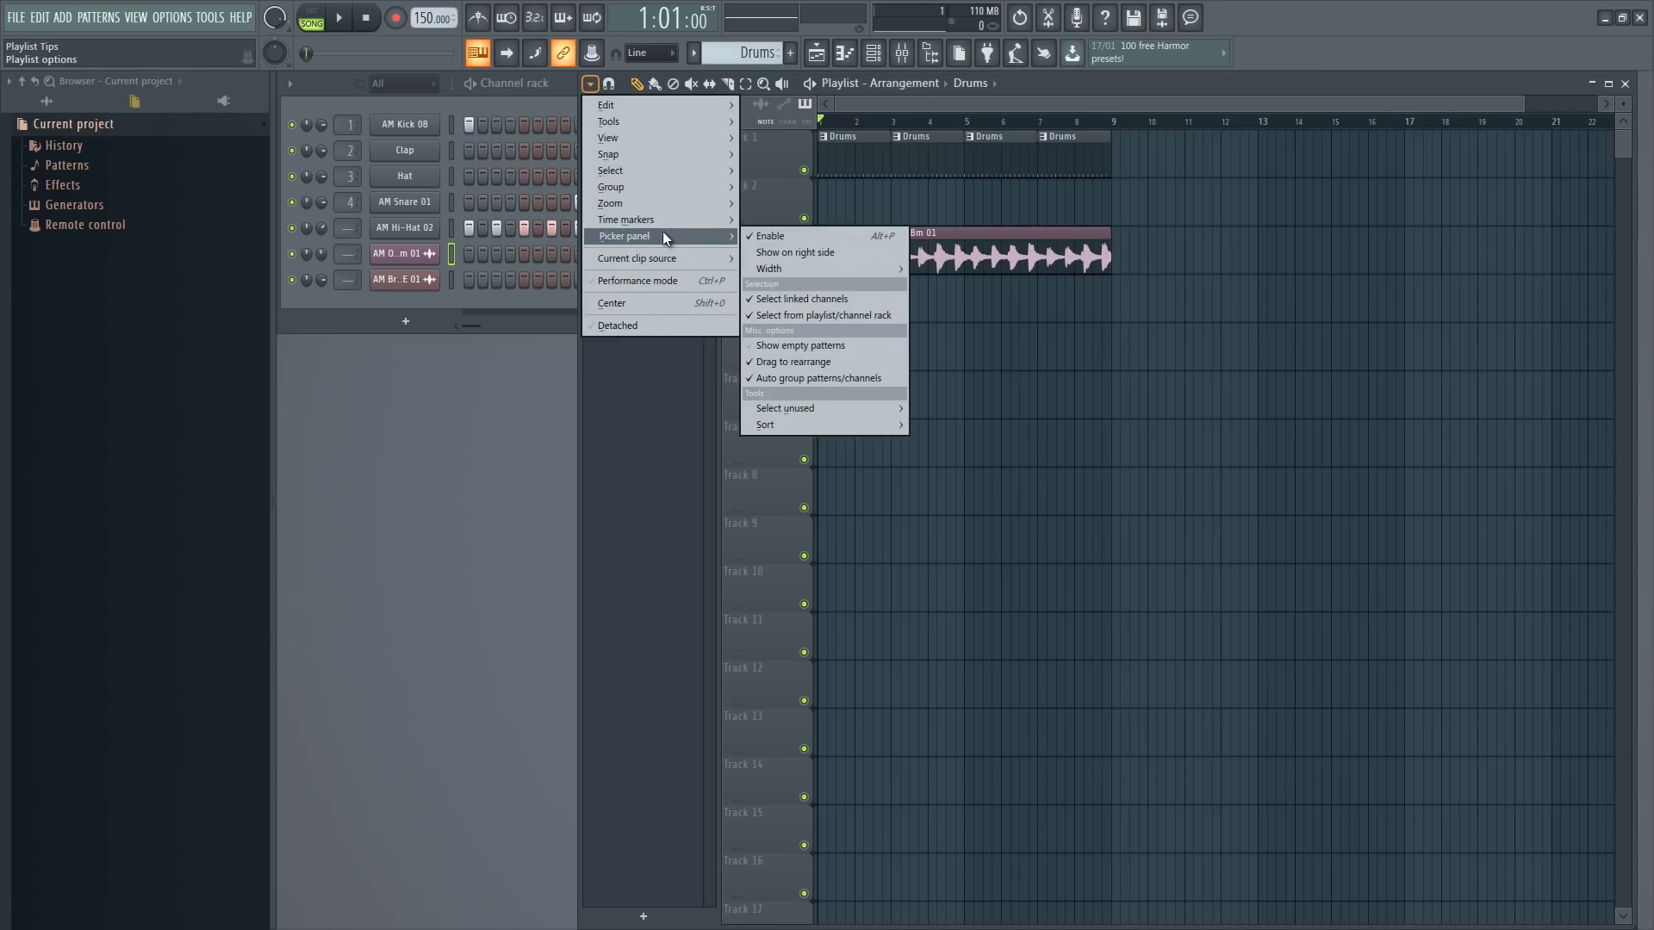
click(804, 347)
scroll(668, 237, down, 5)
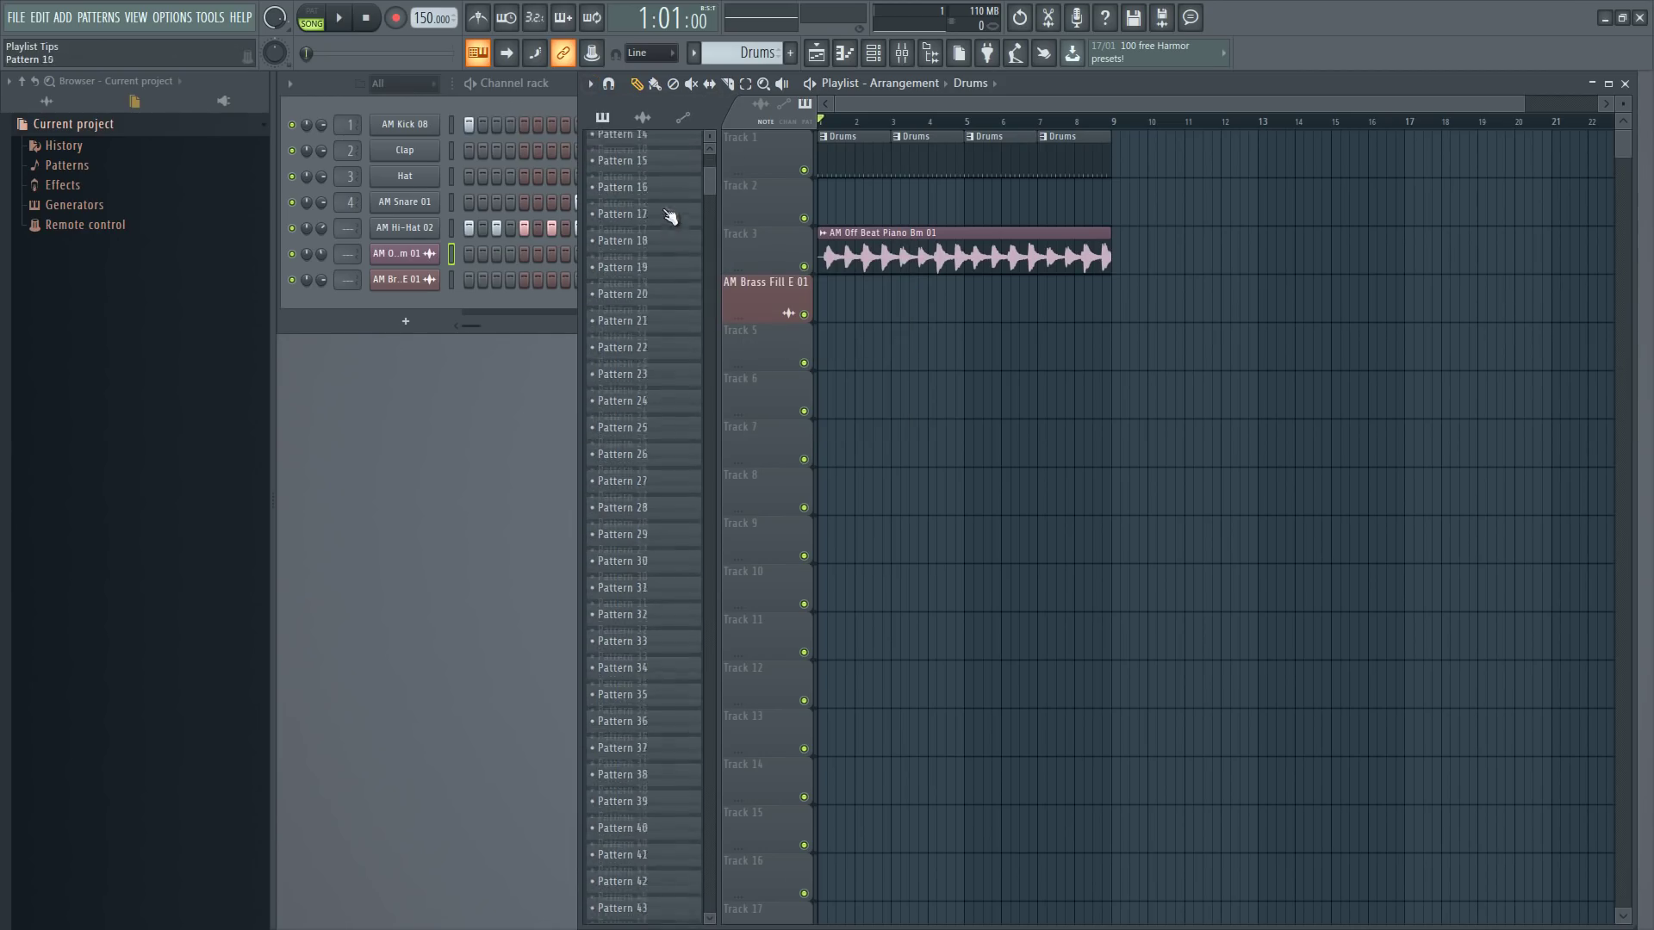
scroll(668, 237, up, 5)
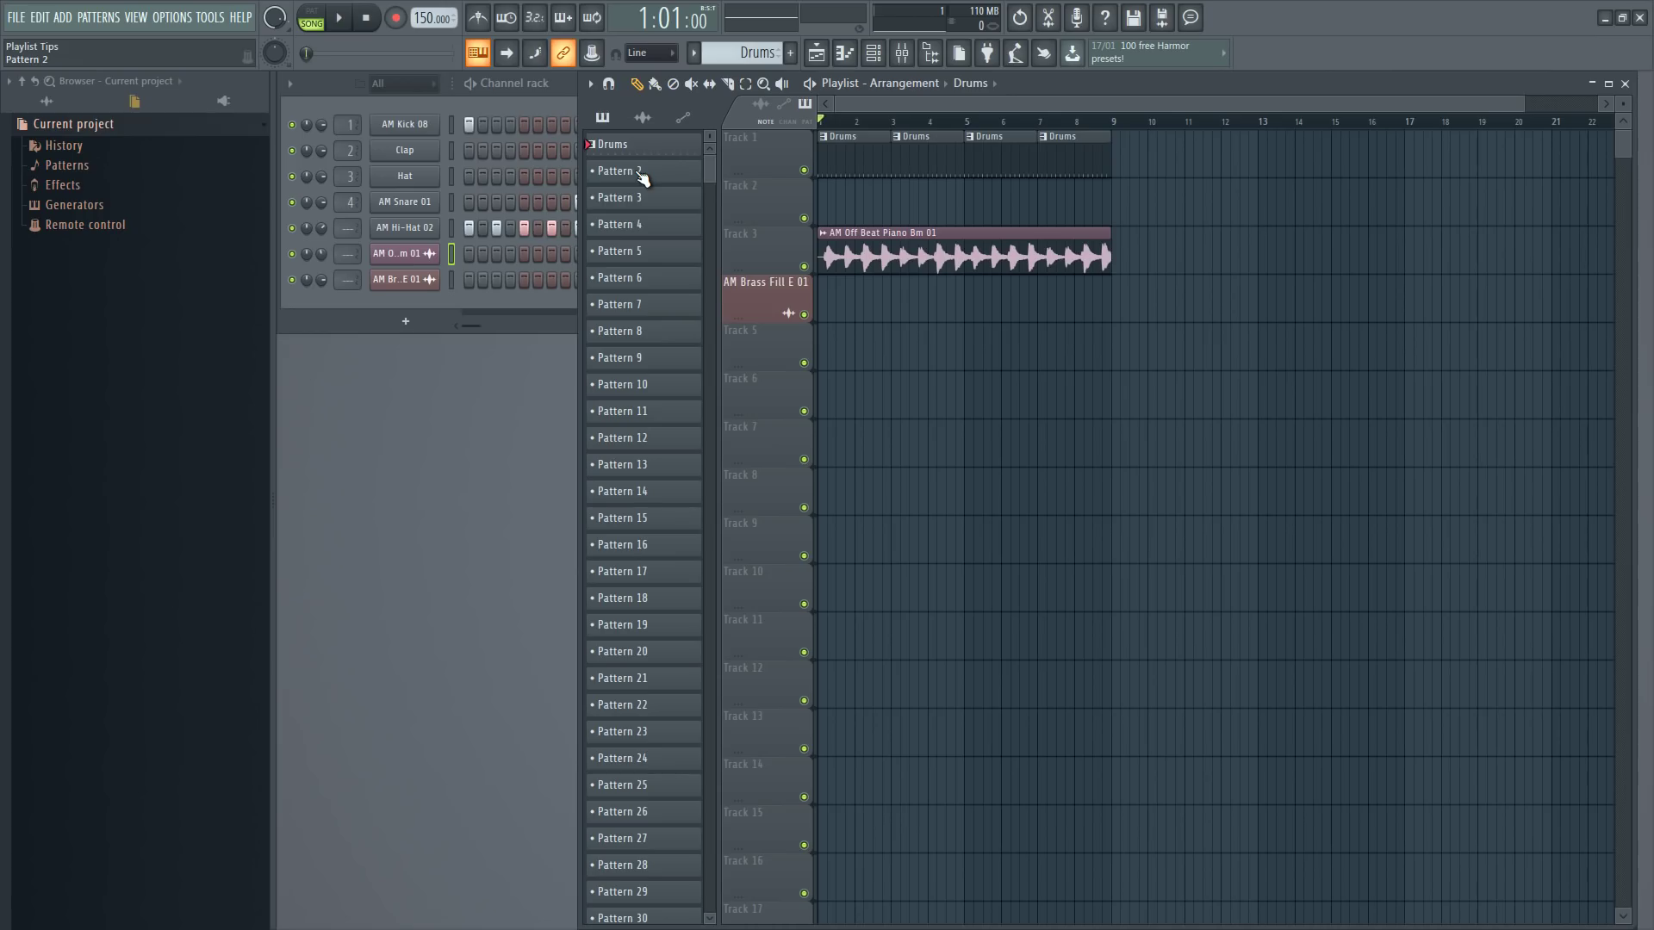
Try using the empty Pattern 2 in the channel rack and playlist, and try starting a new pattern
click(642, 175)
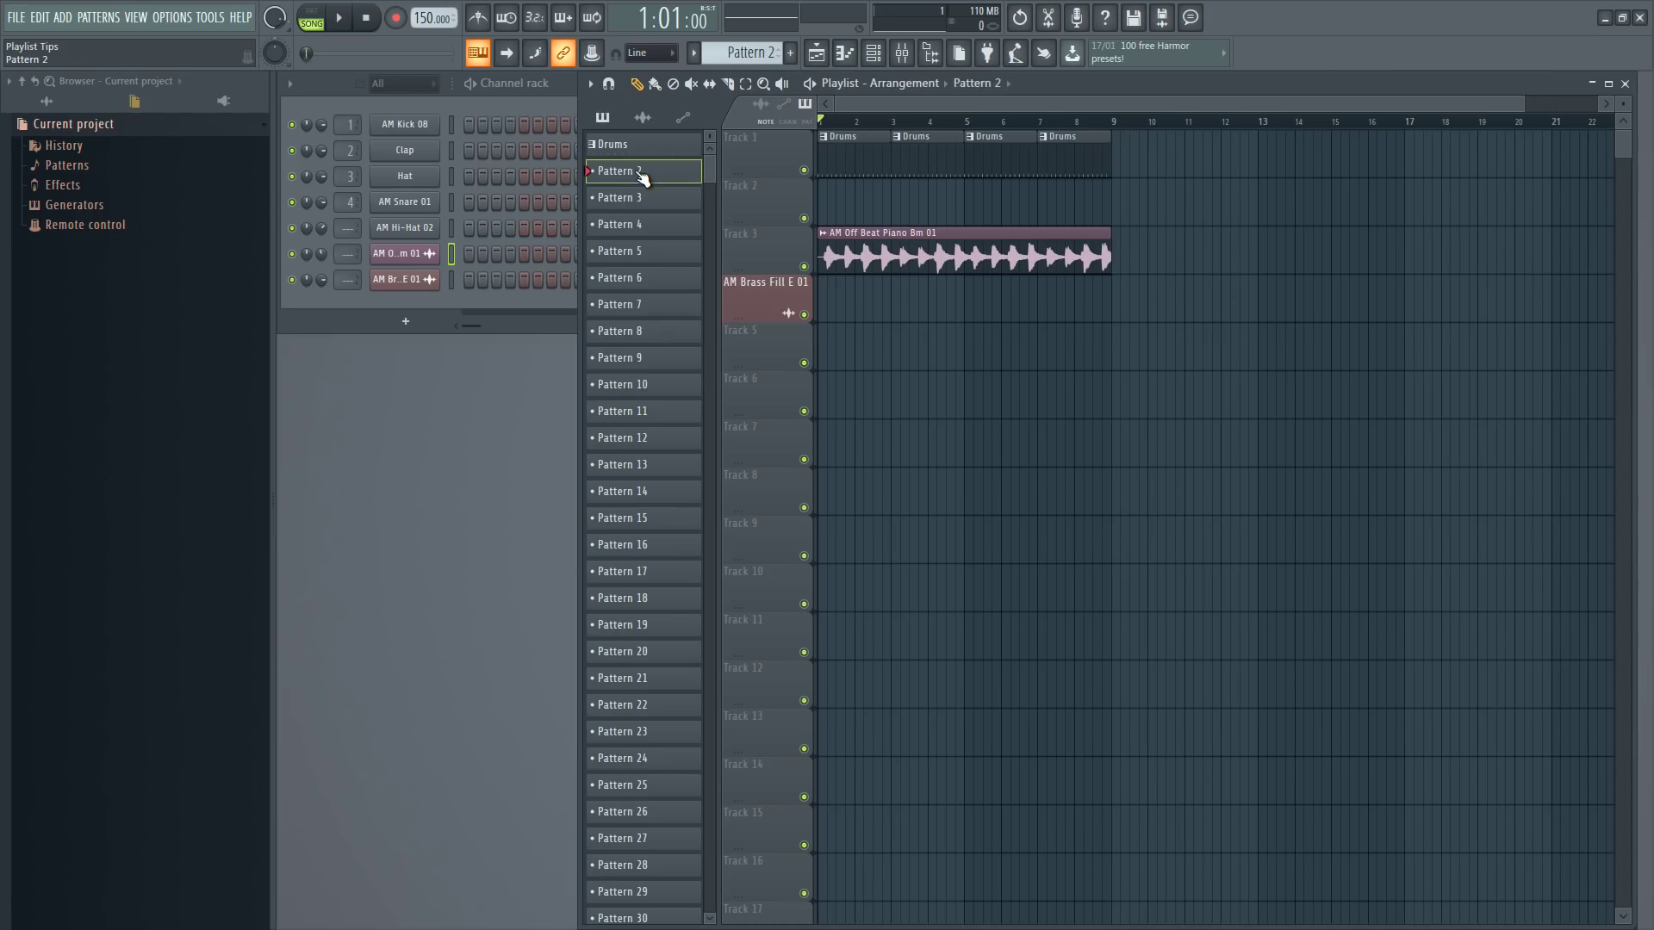
click(483, 131)
click(835, 299)
right_click(838, 303)
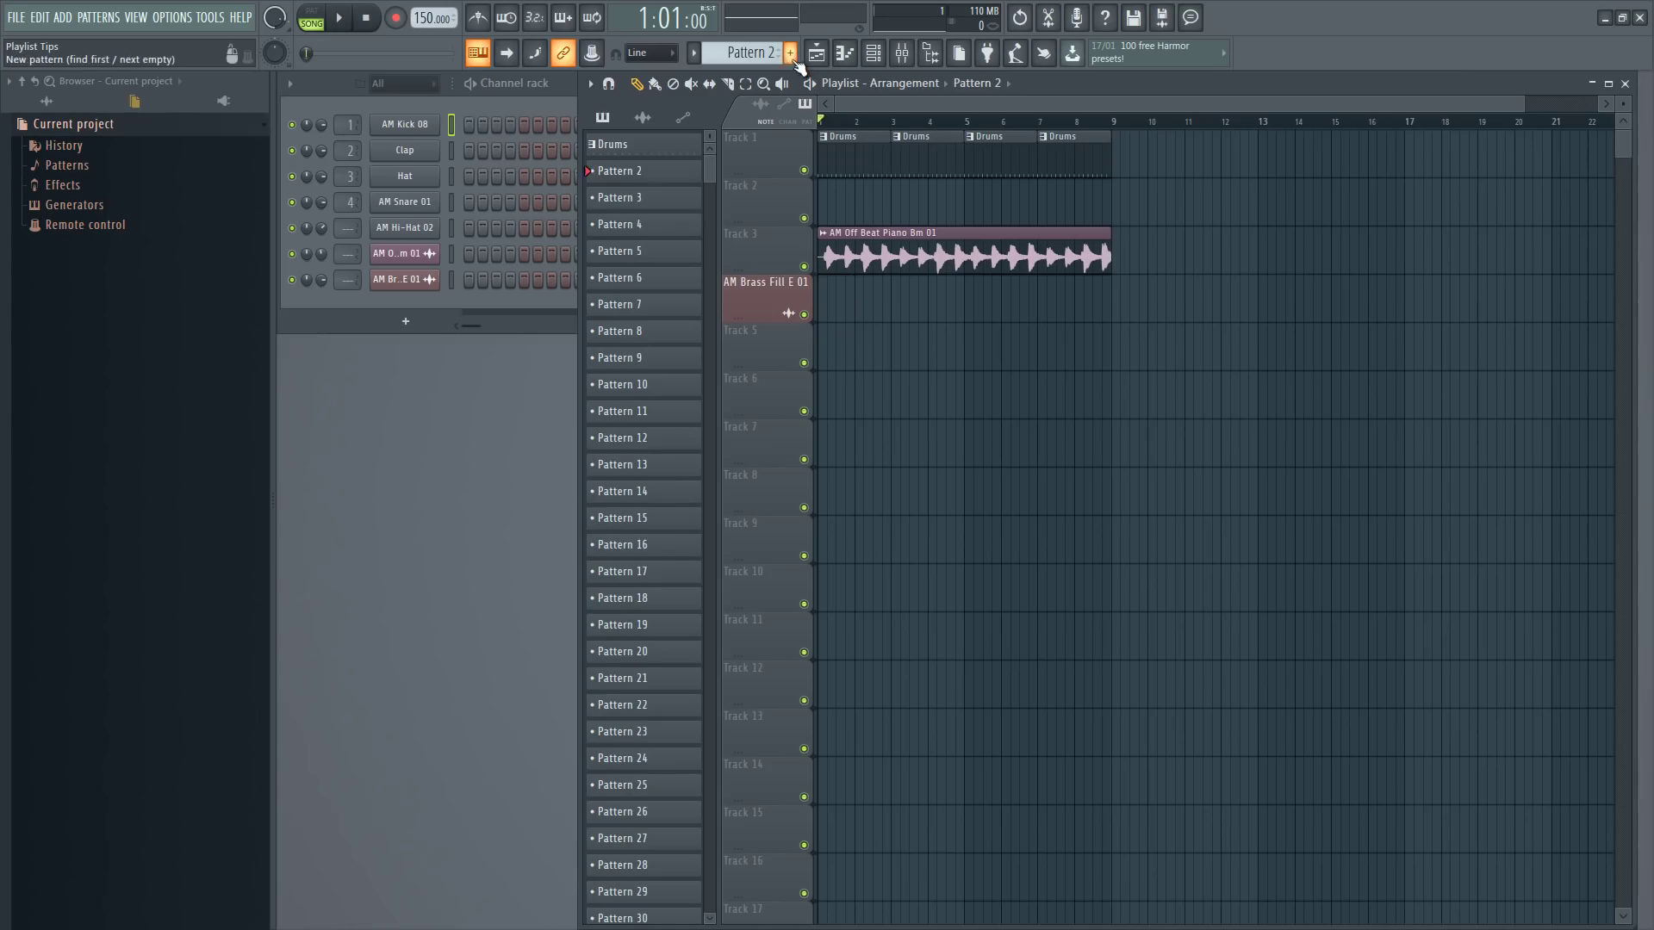
click(794, 59)
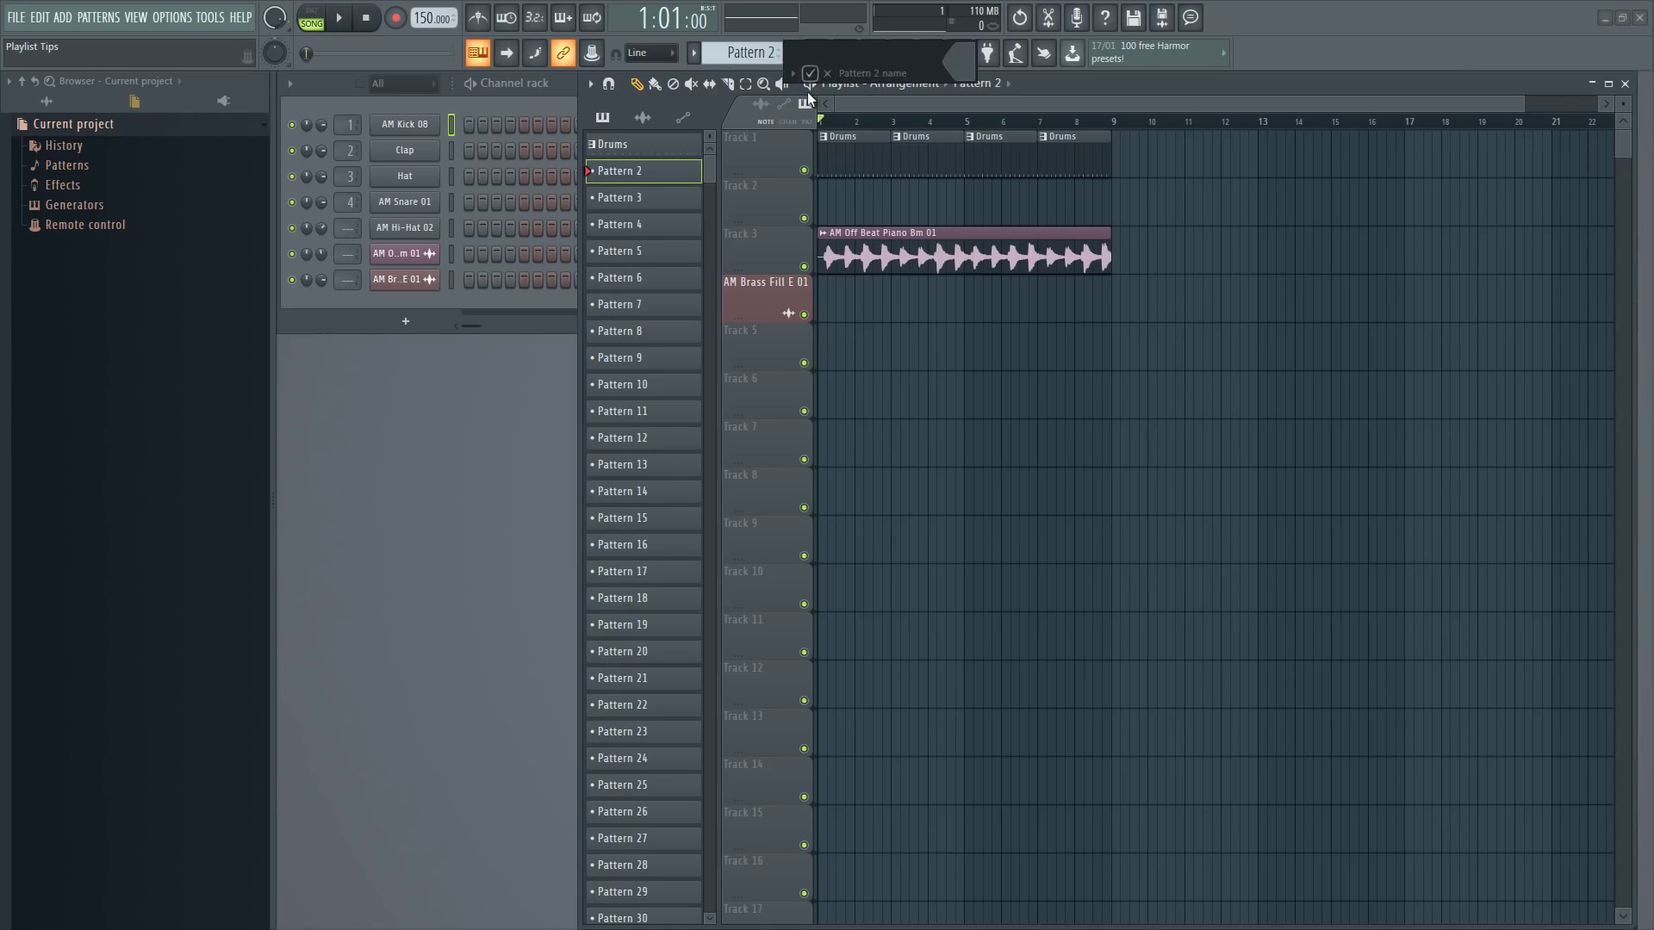
click(847, 73)
Turn off Show empty patterns for the picker panel
click(590, 83)
mouse_move(655, 236)
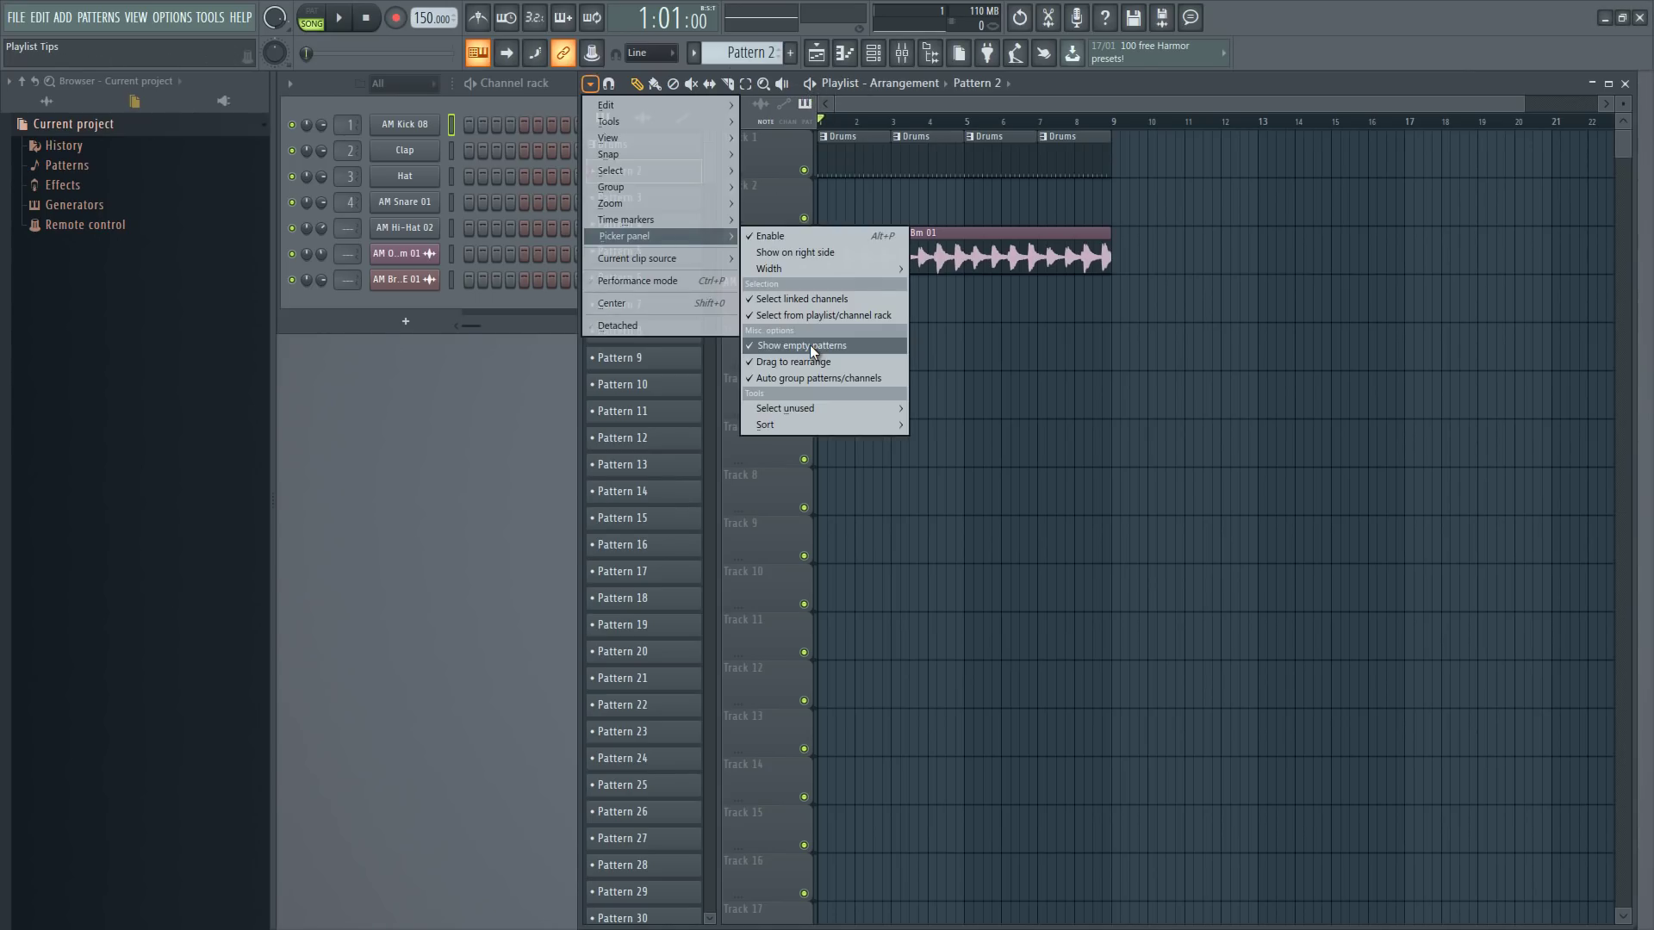
click(810, 345)
Nudge the AM Off Beat Piano Bm 01 clip slightly off the grid and quick-quantize its start time
scroll(841, 258, up, 3)
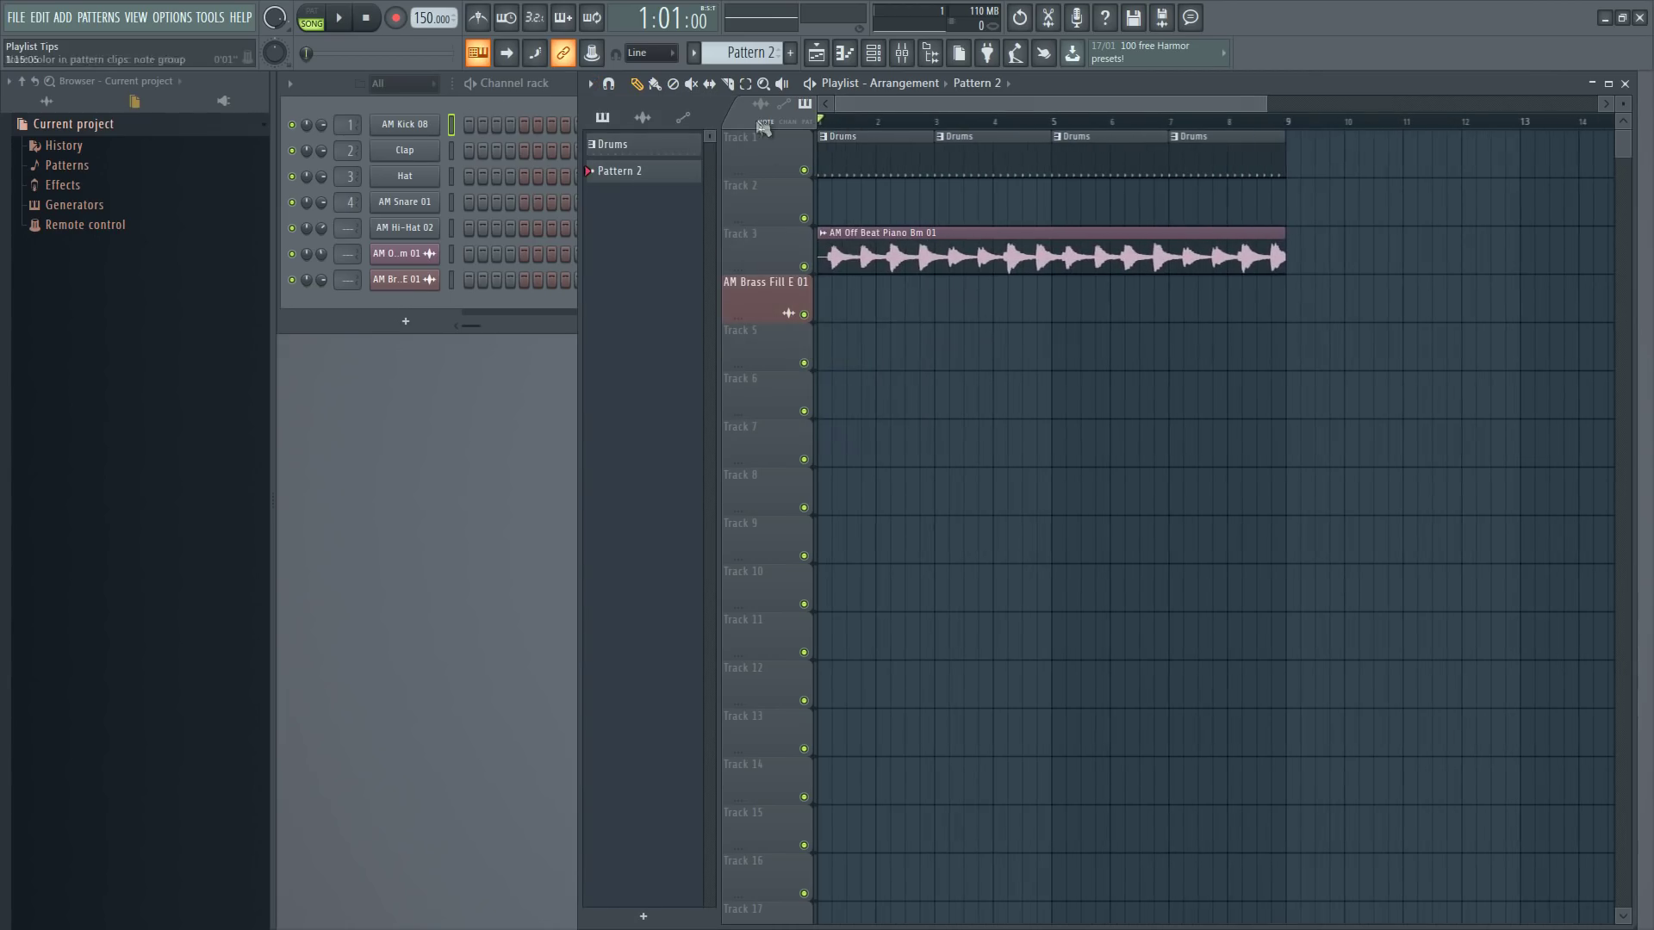
click(841, 258)
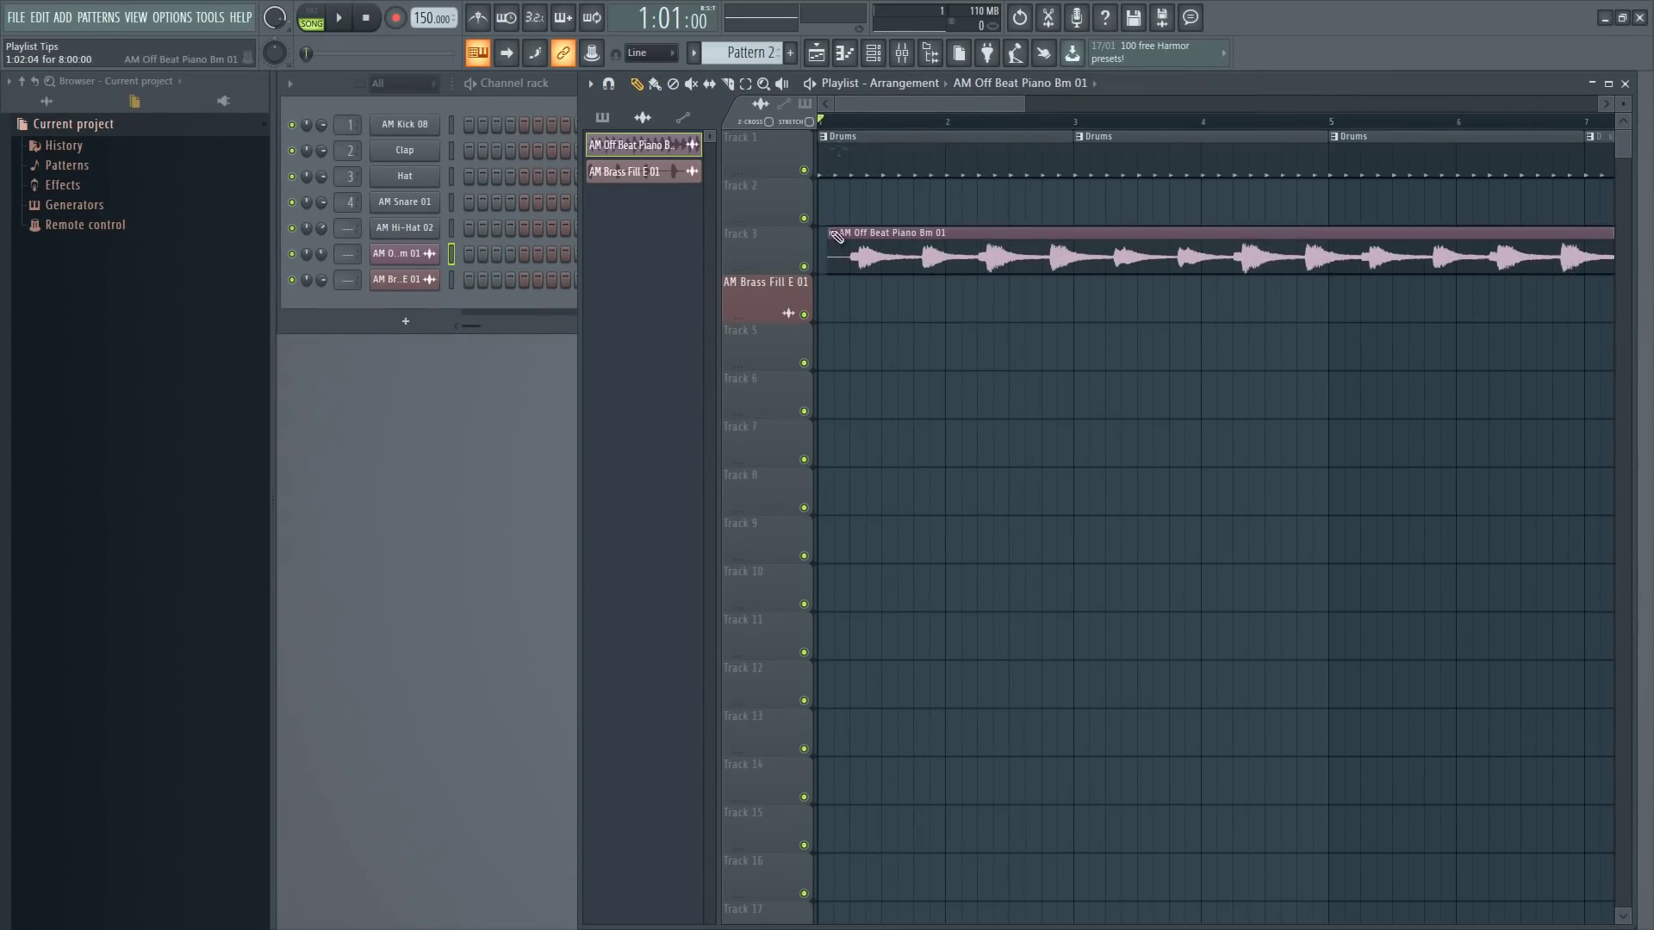
scroll(841, 127, down, 3)
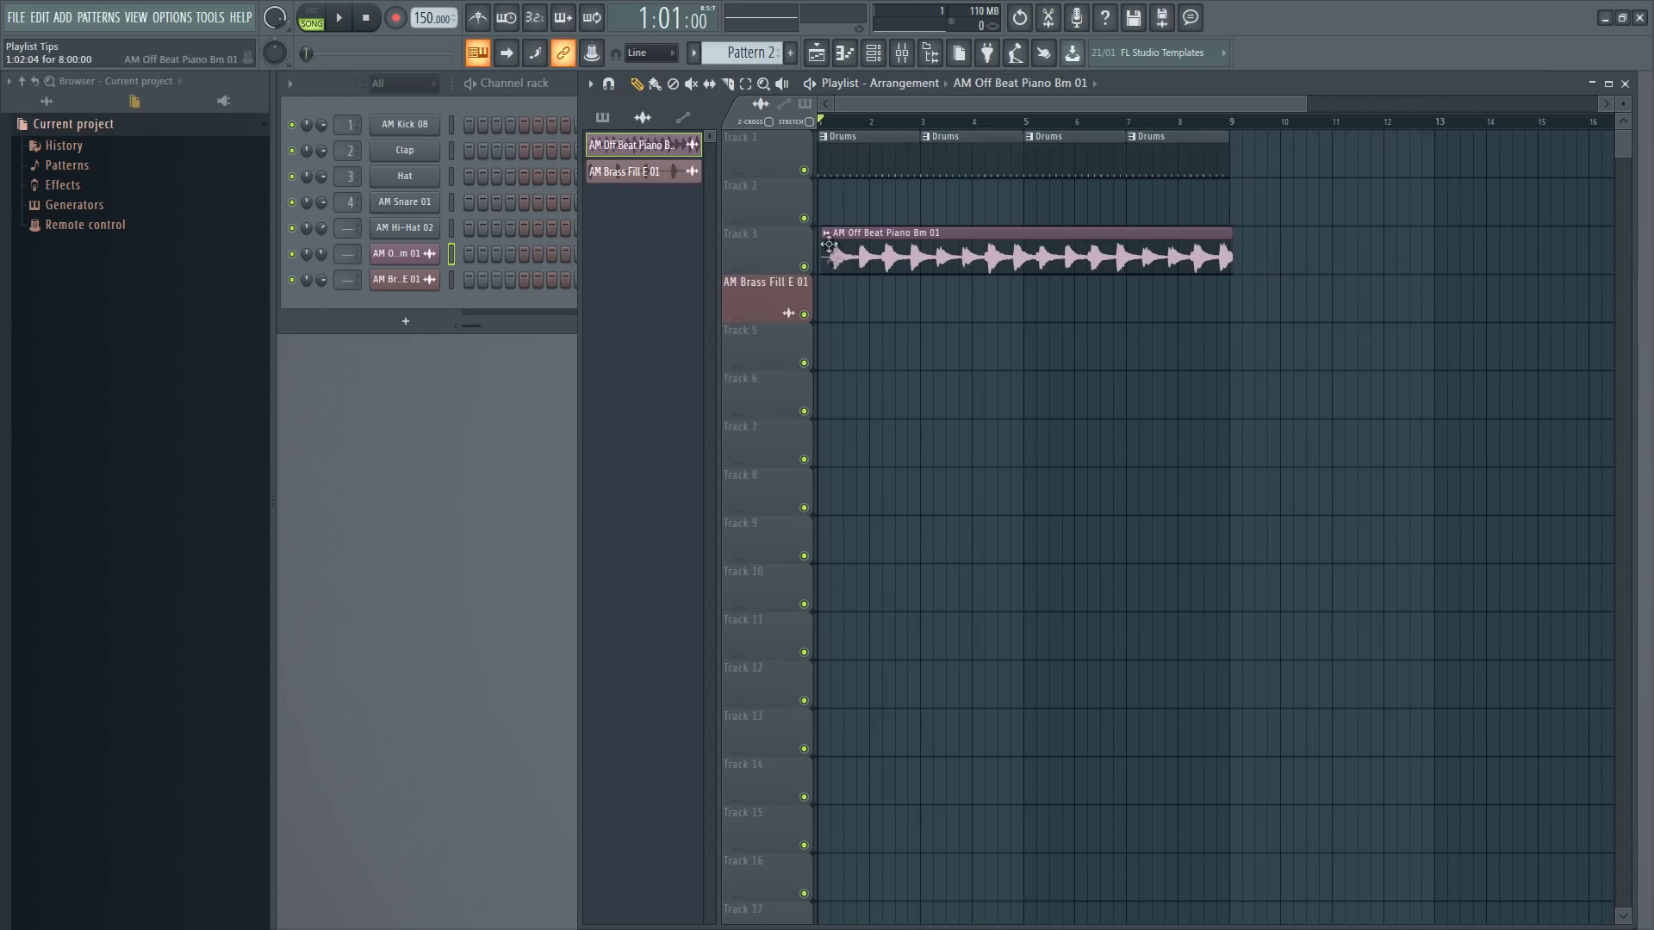
click(590, 83)
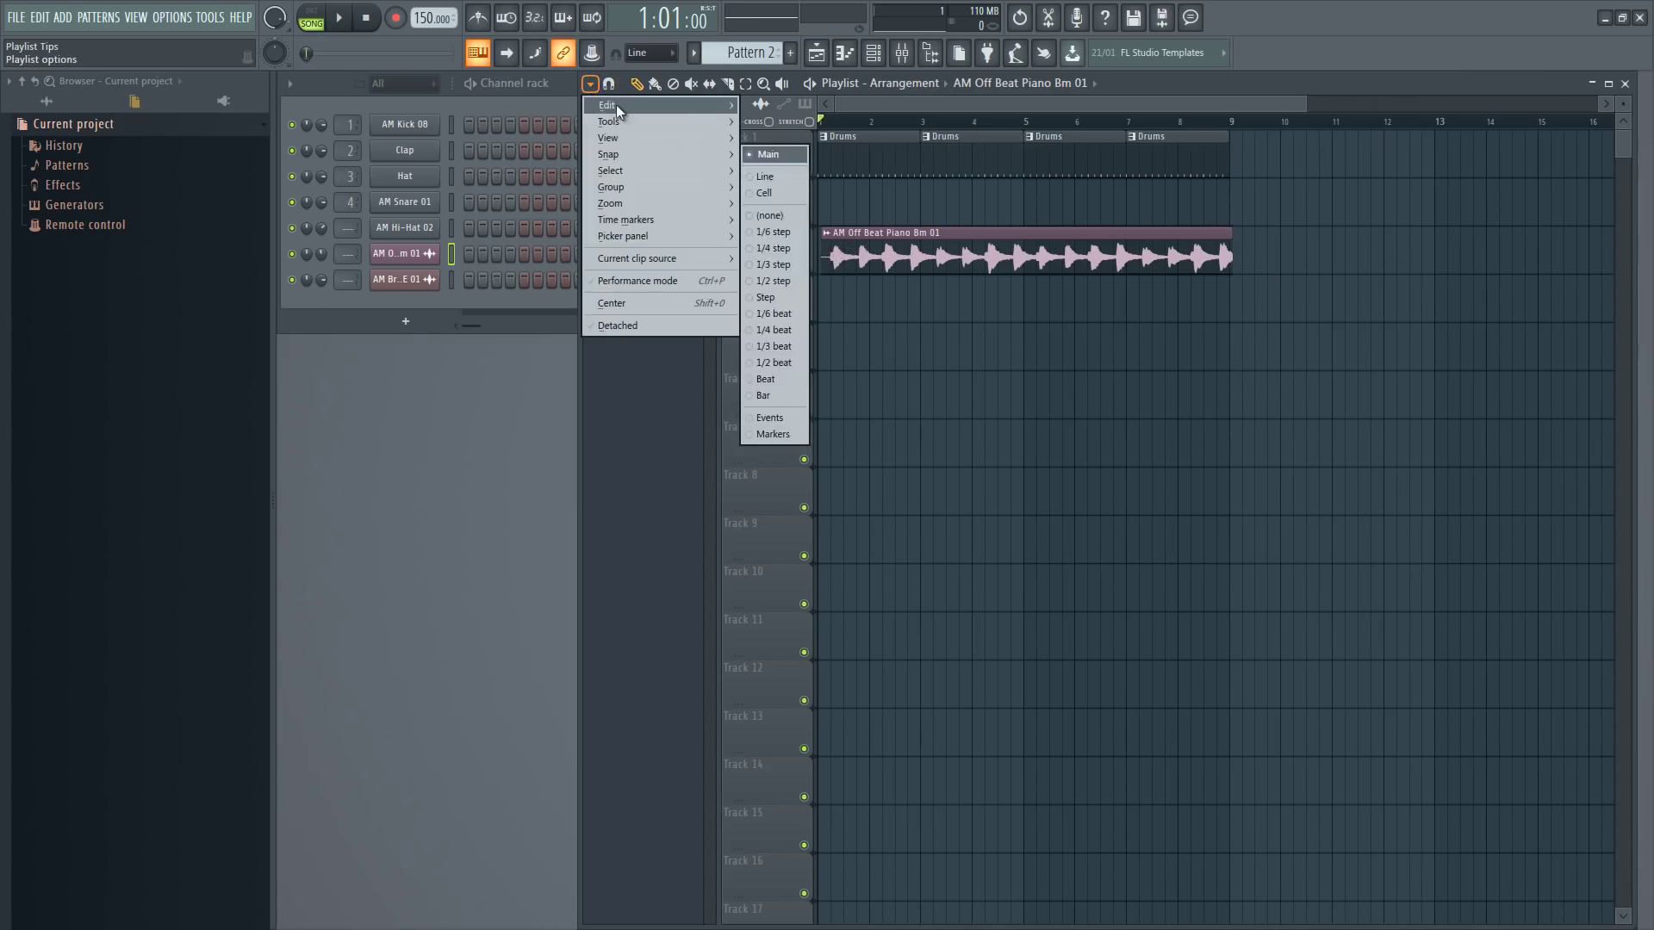
mouse_move(617, 120)
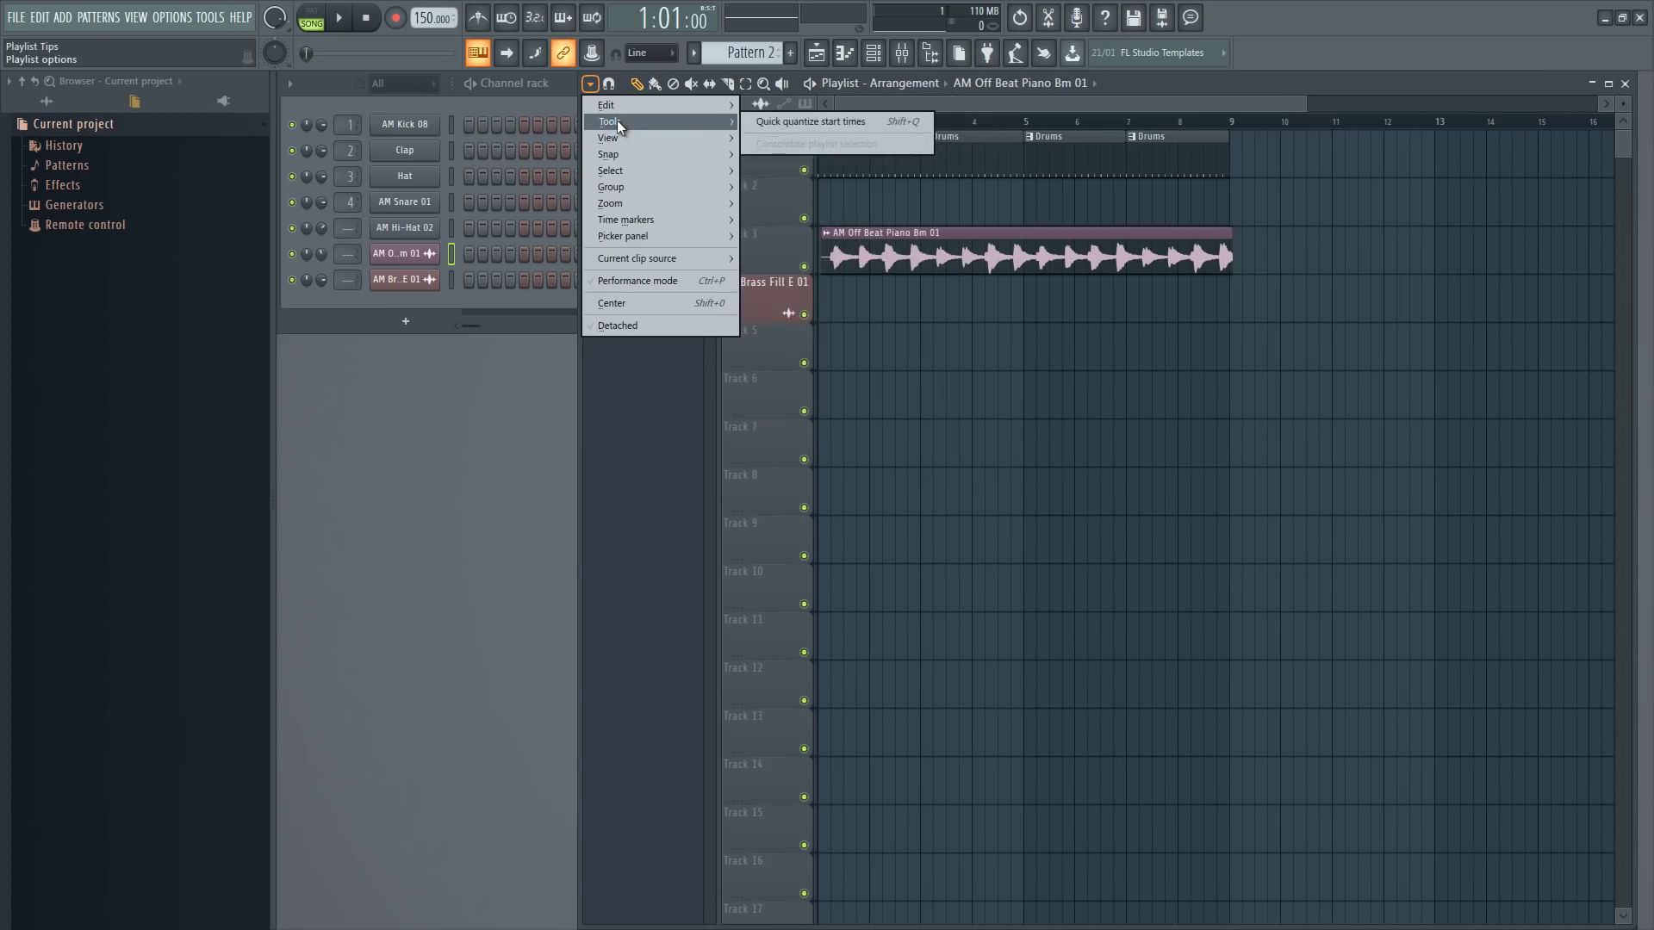
click(899, 122)
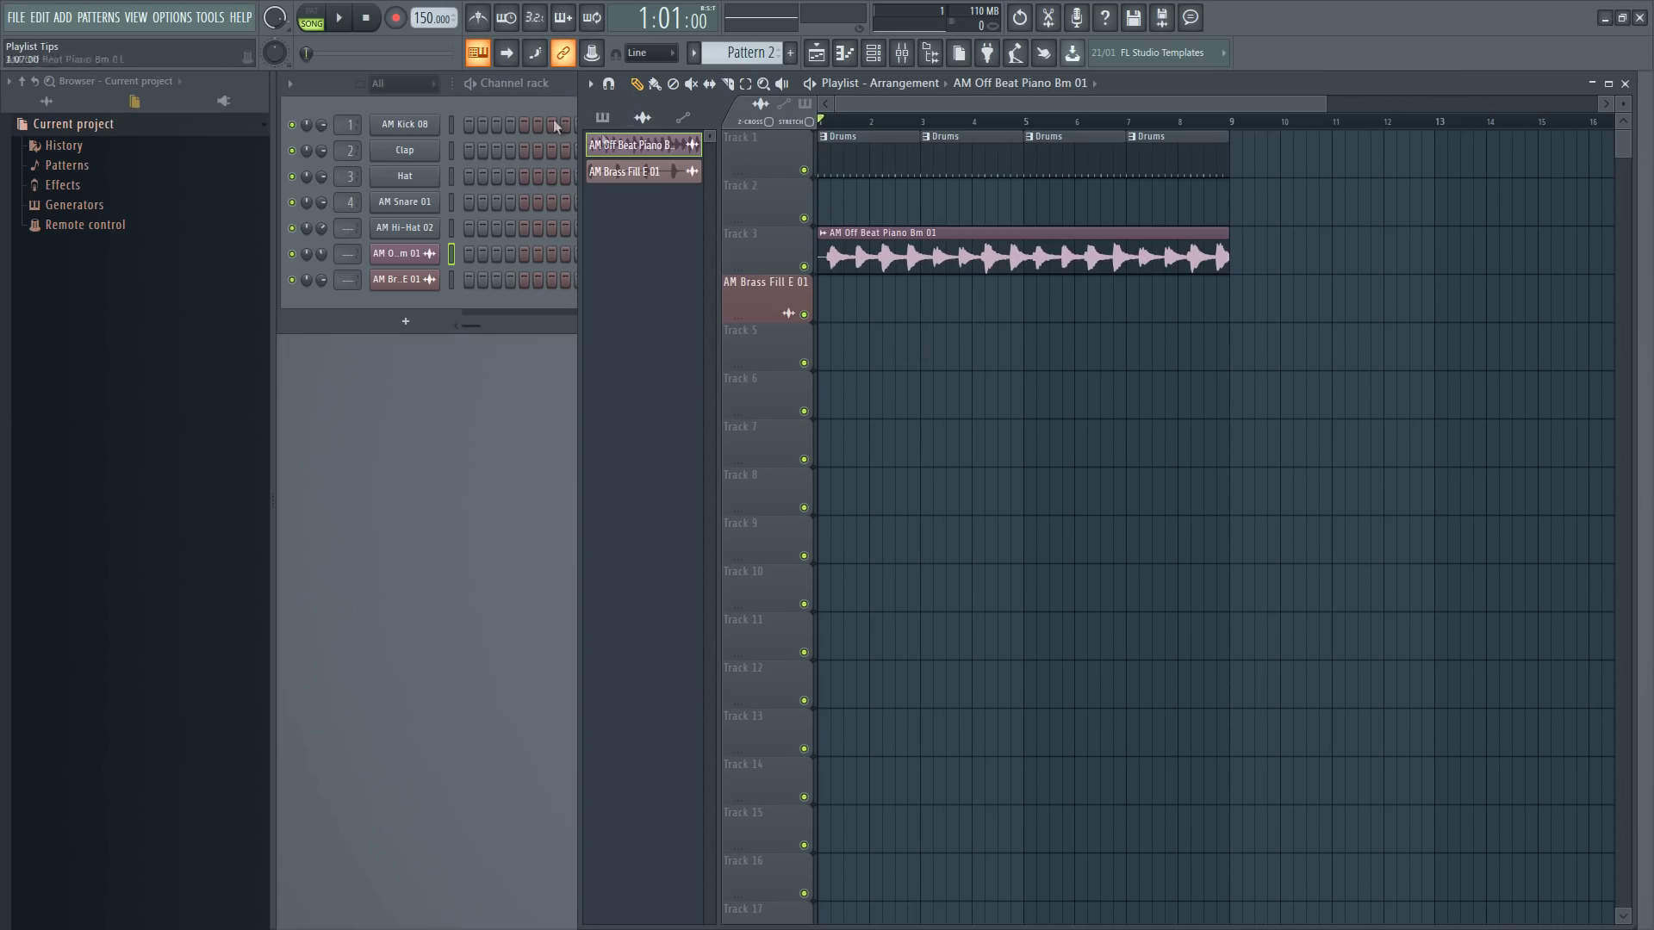
Review the Drums pattern's steps in the channel rack and split the pattern by channel
click(472, 81)
click(929, 147)
click(860, 159)
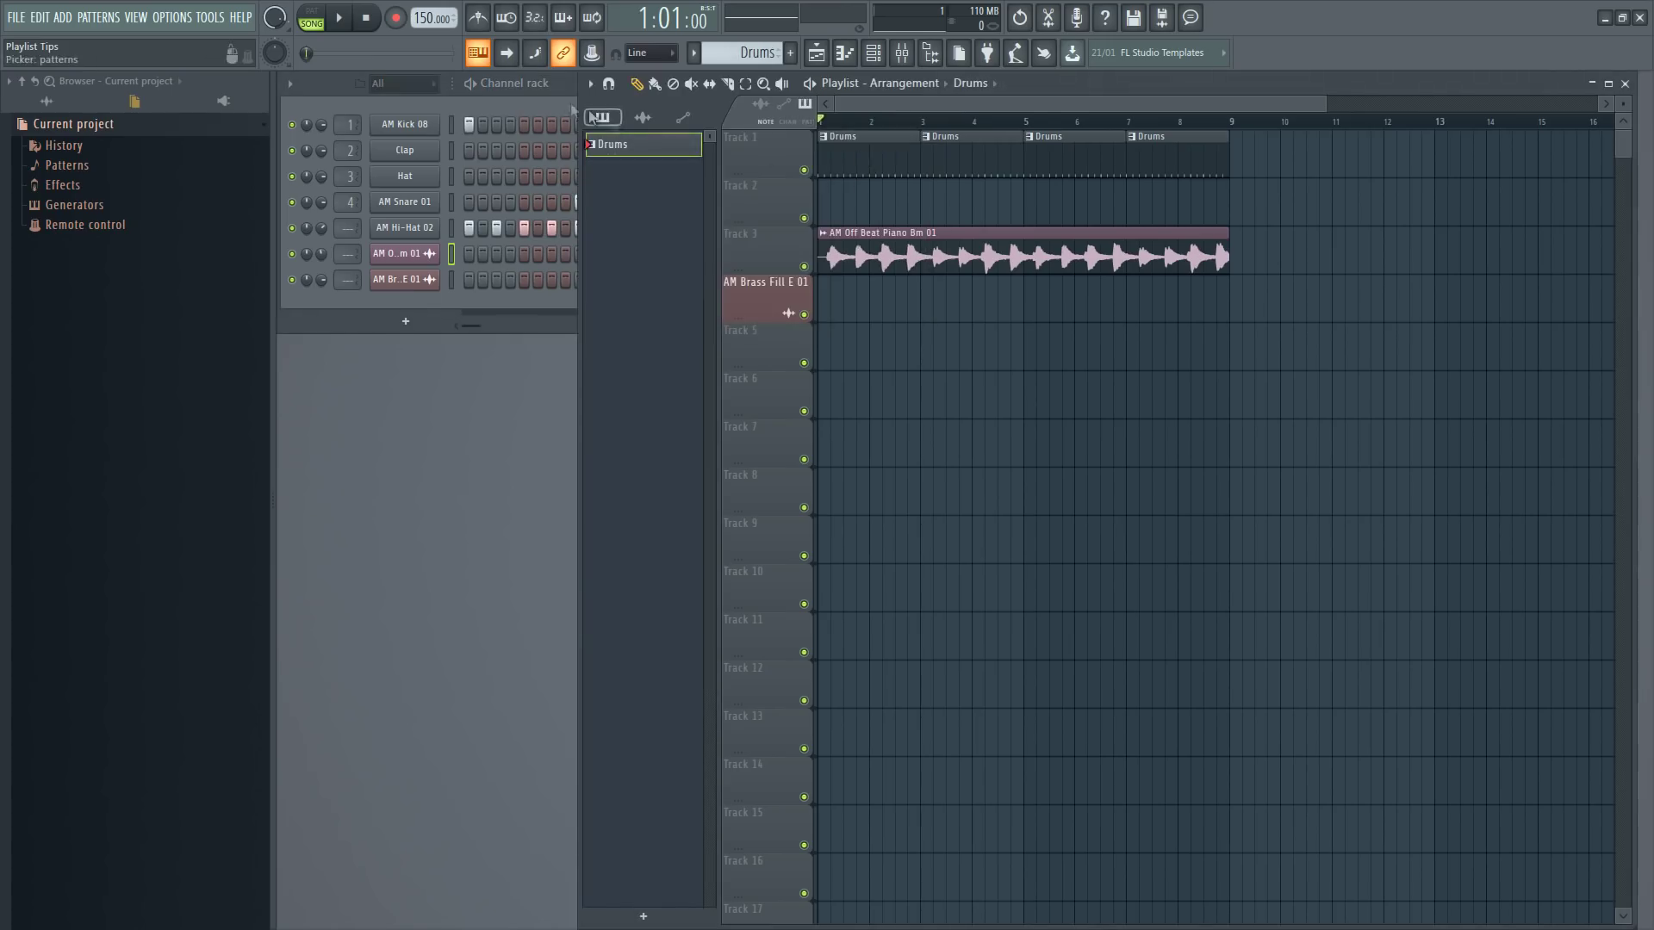
click(559, 90)
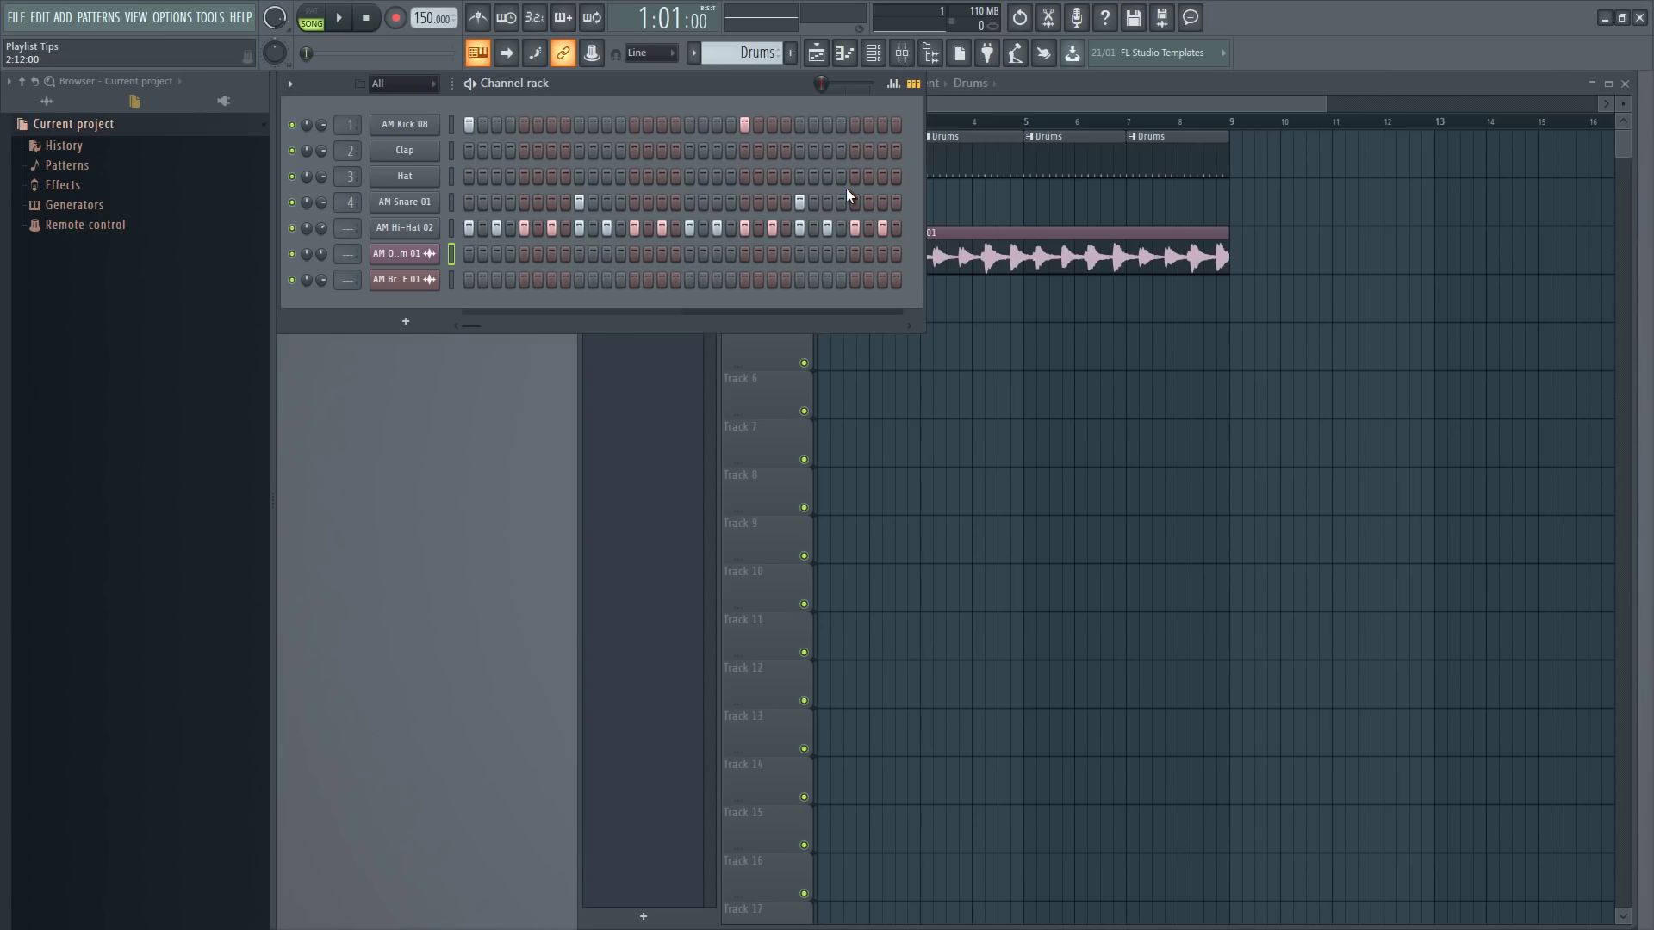
click(1062, 89)
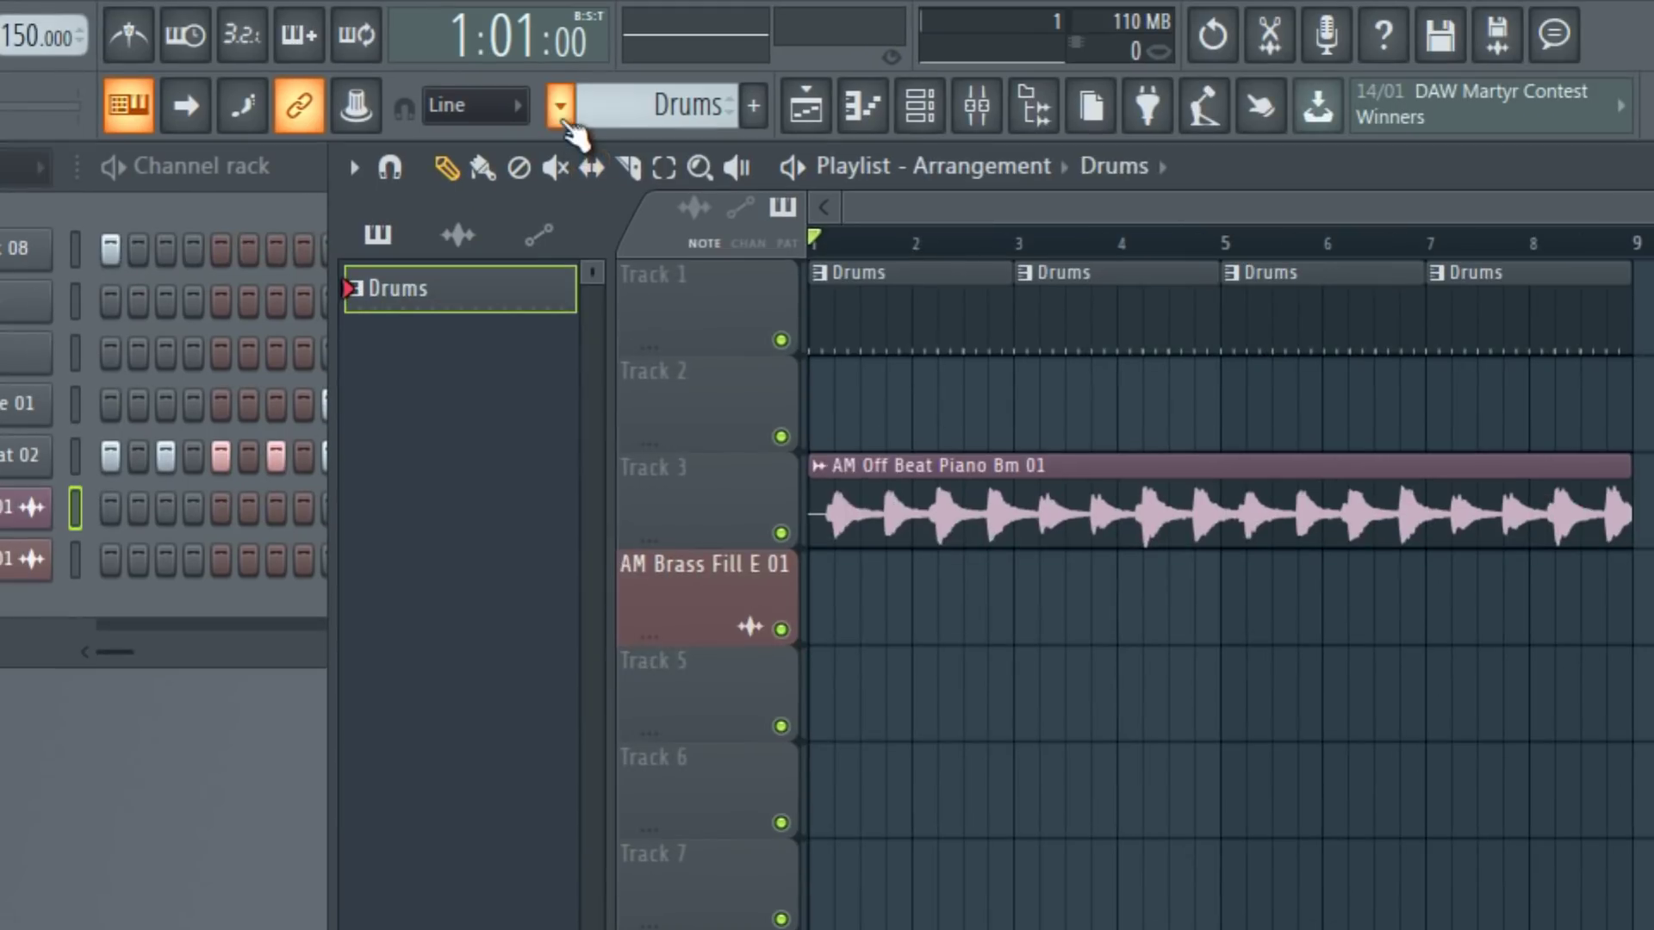
click(694, 53)
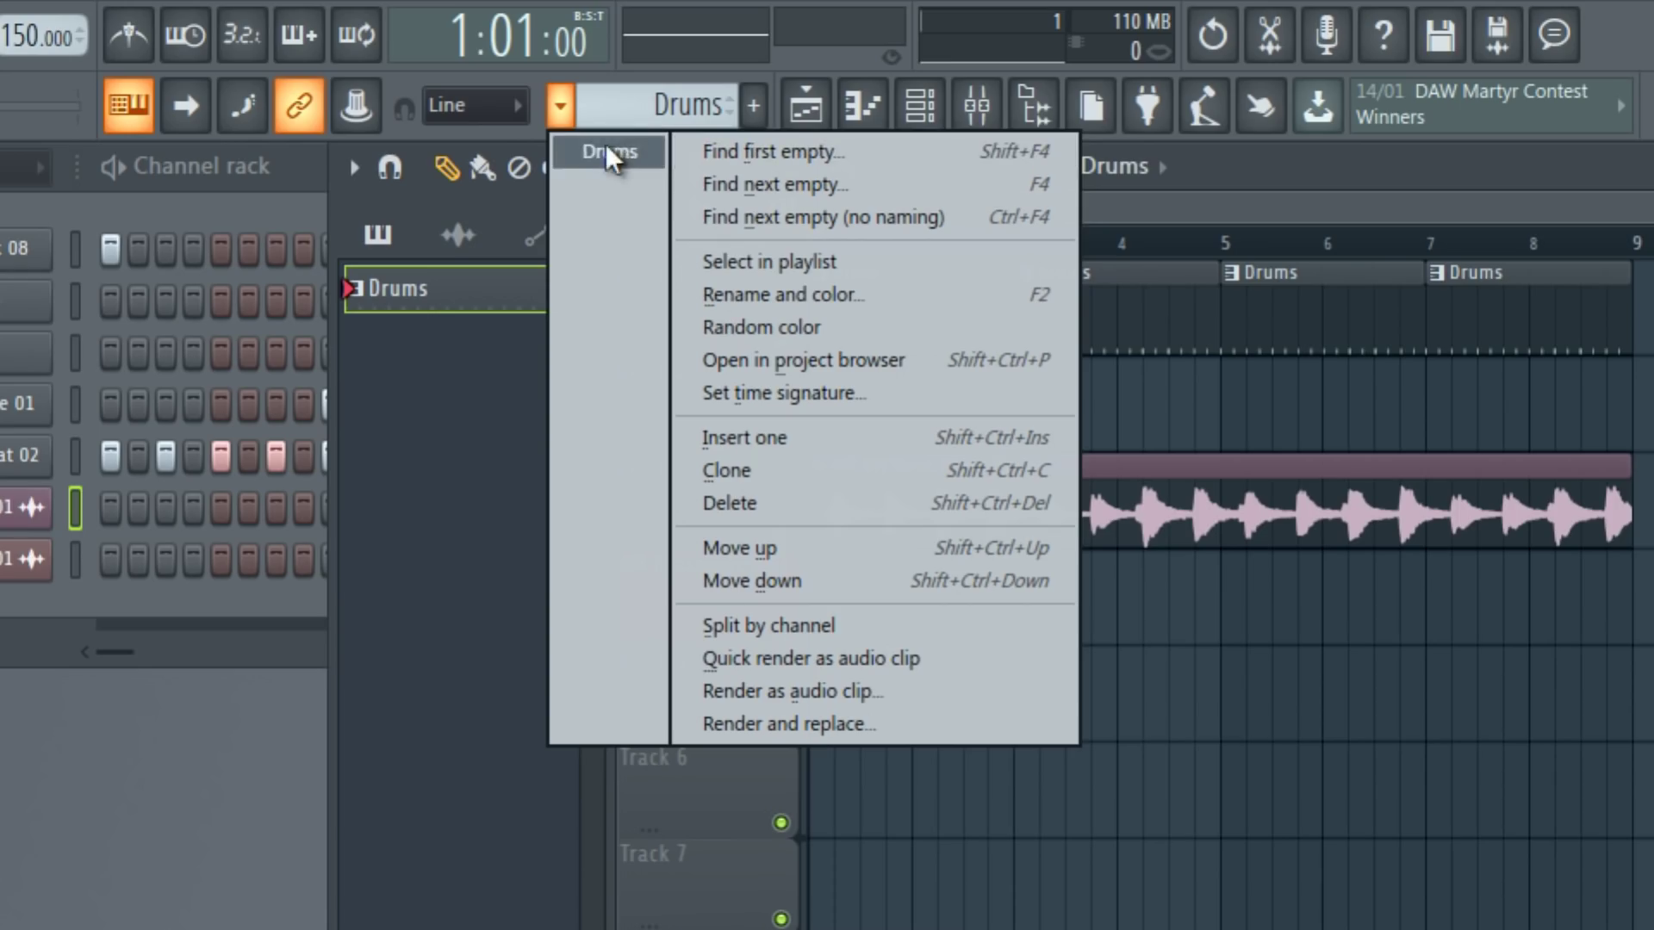
click(798, 627)
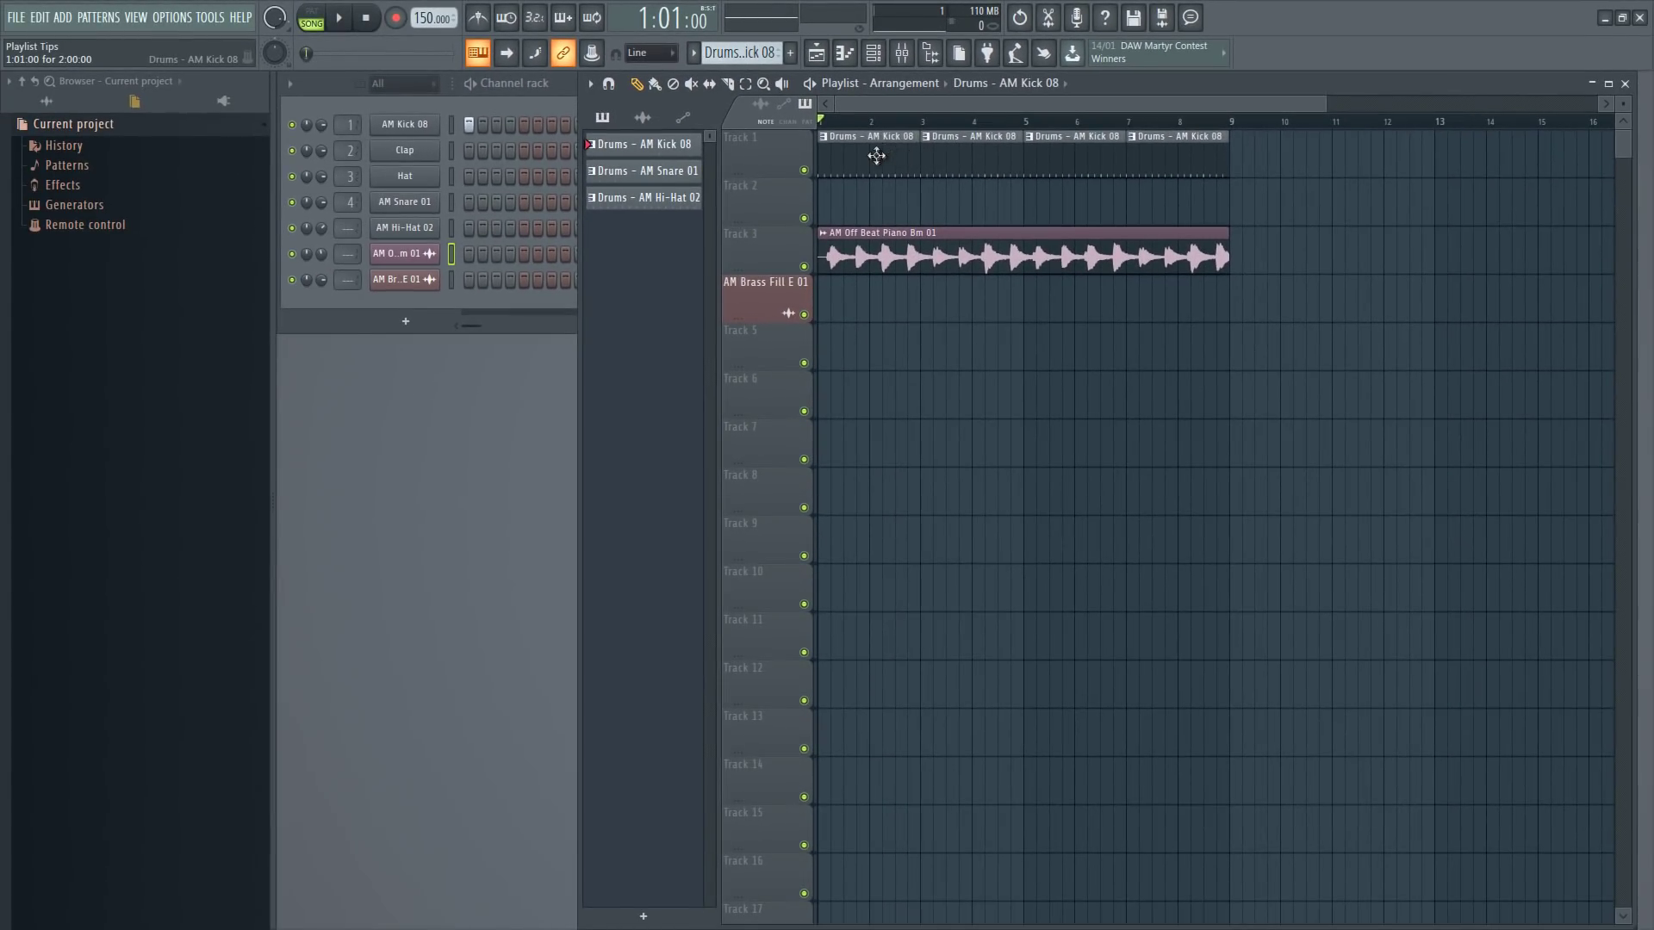
Separate the stacked drum clips, moving AM Kick 08 clips to Track 2 and AM Snare 01 clips to the AM Brass Fill E 01 track
drag(876, 155, 872, 308)
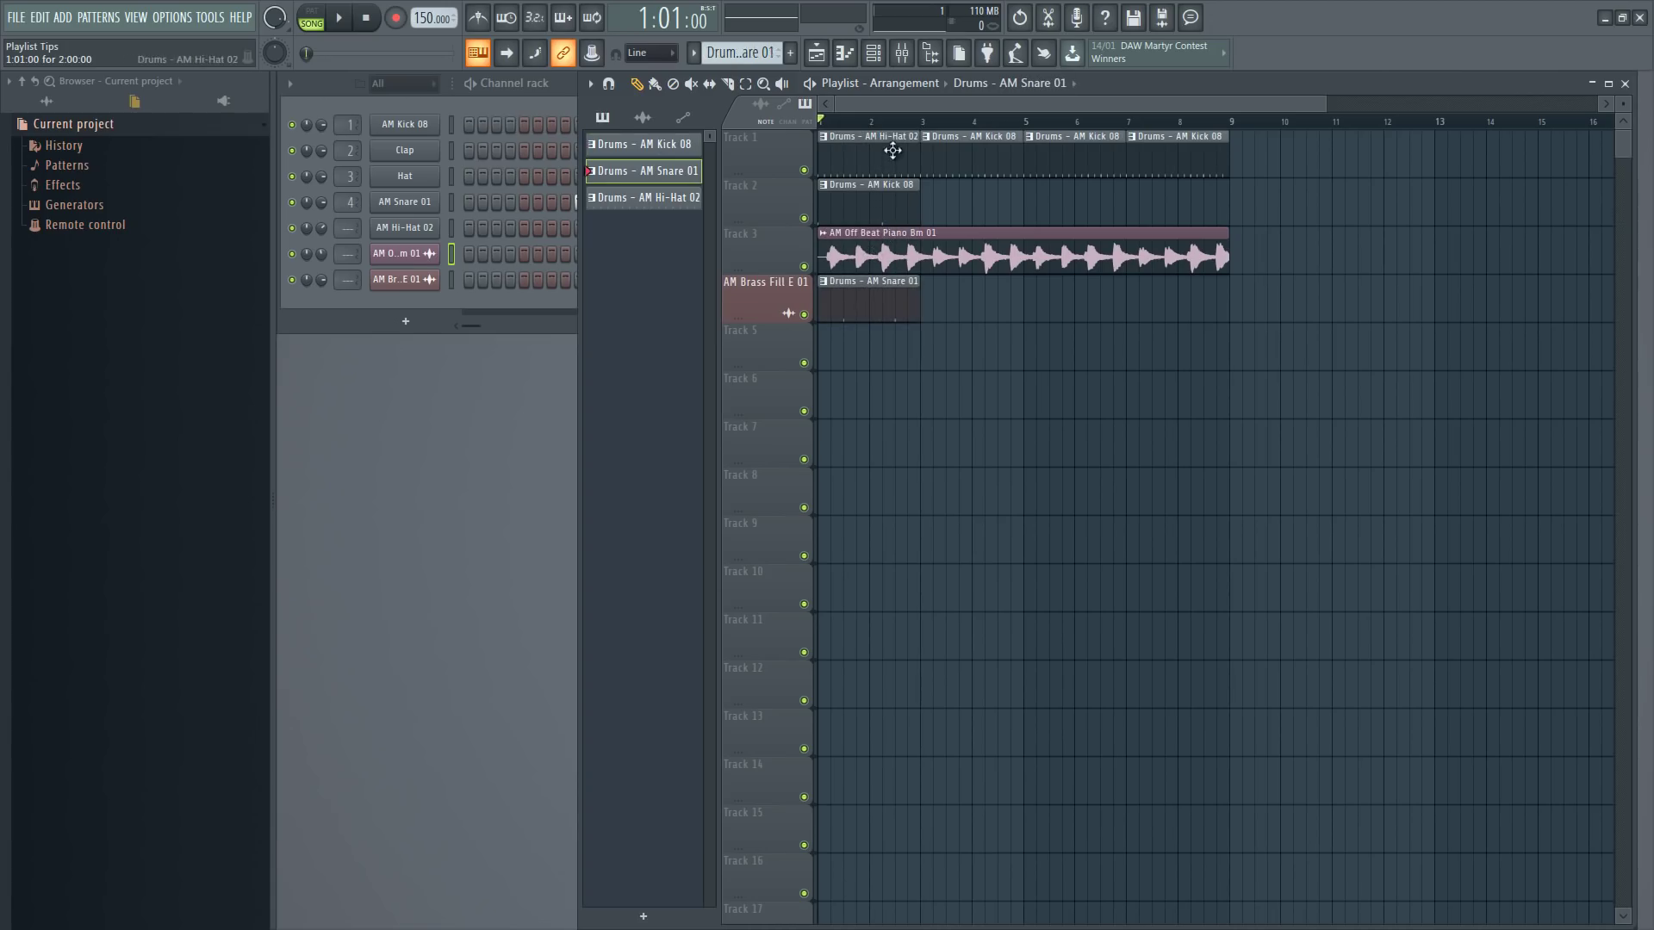
drag(962, 157, 961, 205)
drag(964, 158, 963, 302)
drag(1045, 158, 1052, 300)
scroll(833, 126, up, 4)
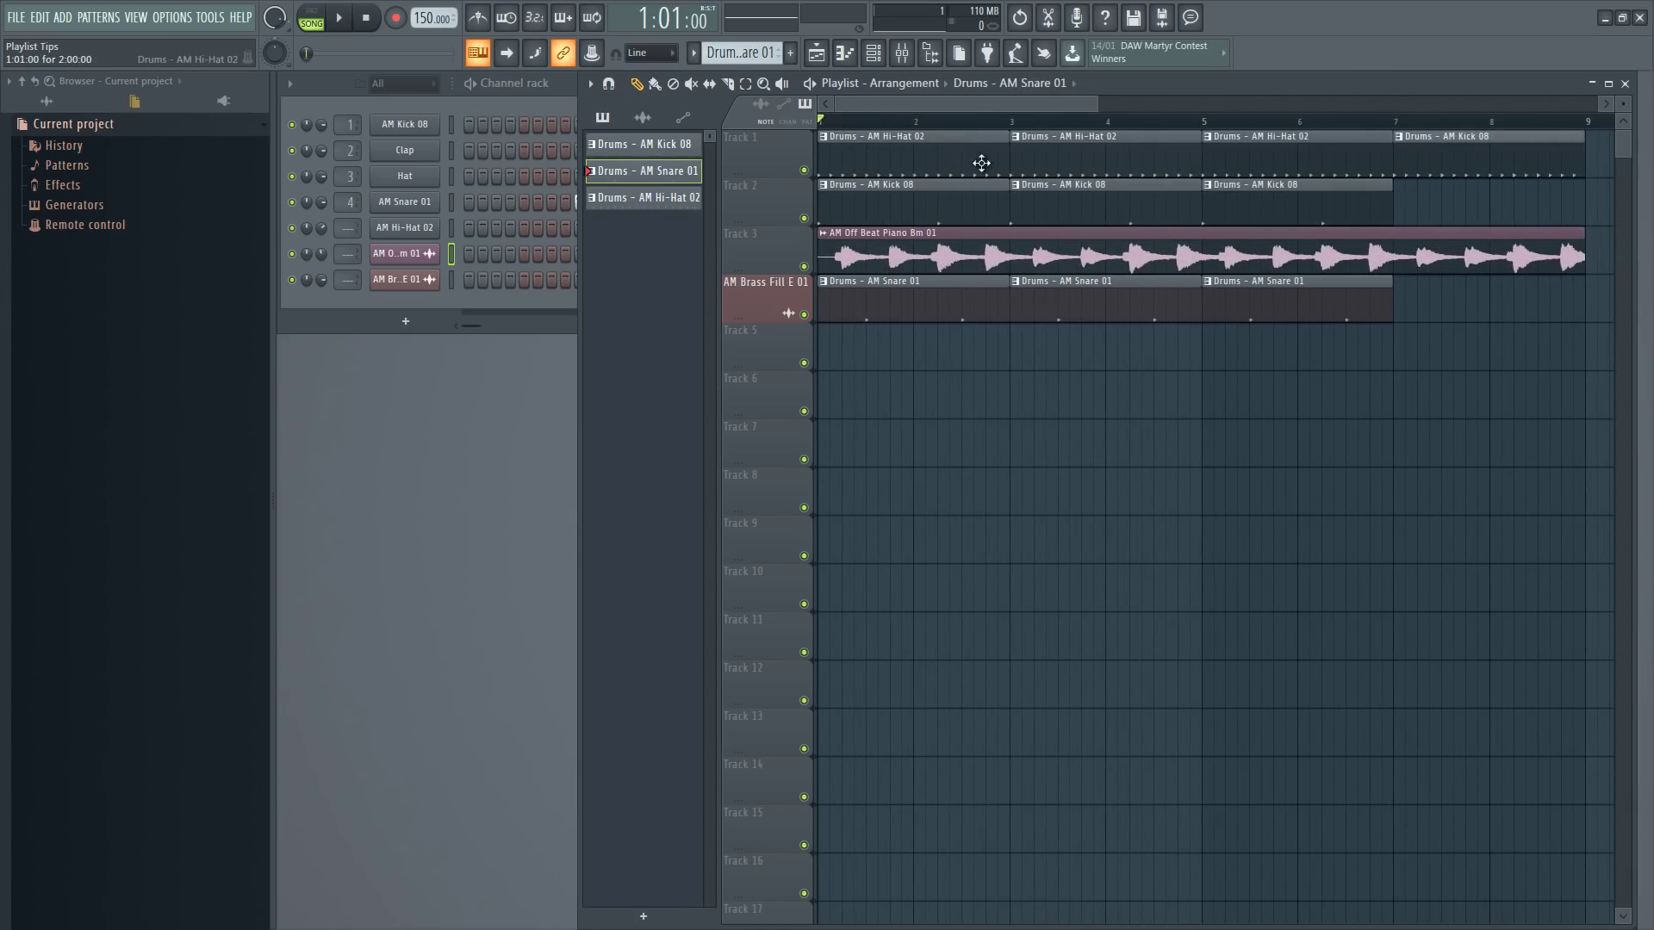
scroll(968, 170, down, 2)
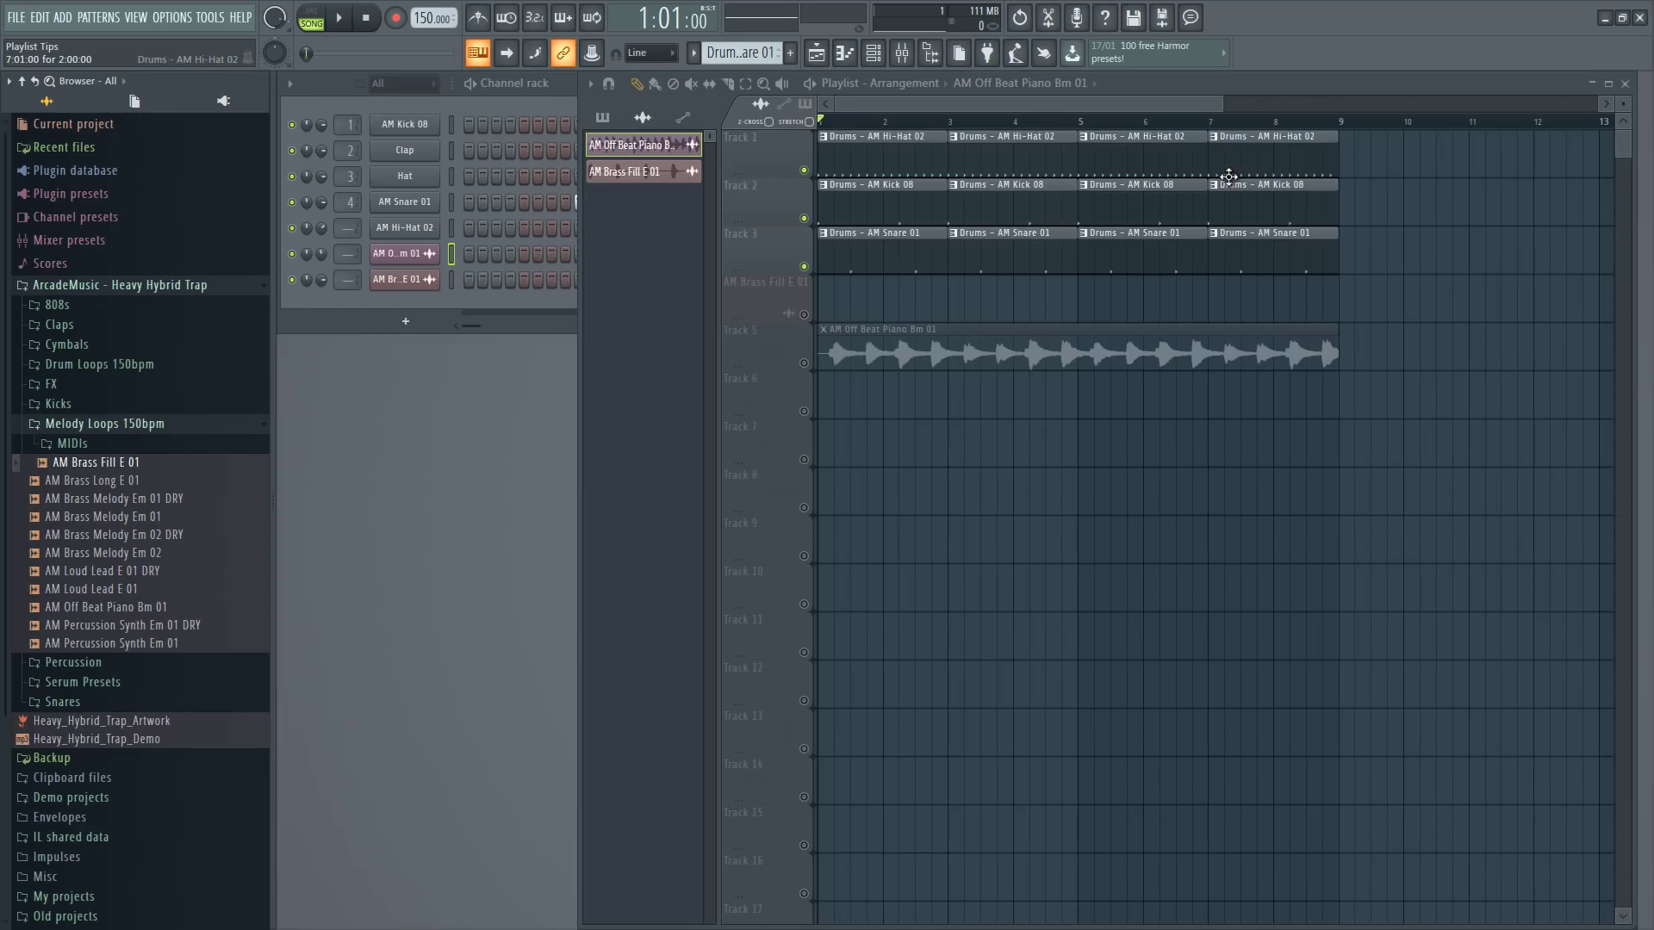
Move the kick clips from Track 2 and the snare clips from Track 3 onto Track 1 with the hi-hat clips
drag(1352, 211, 870, 186)
key(Delete)
drag(1309, 207, 875, 244)
key(Delete)
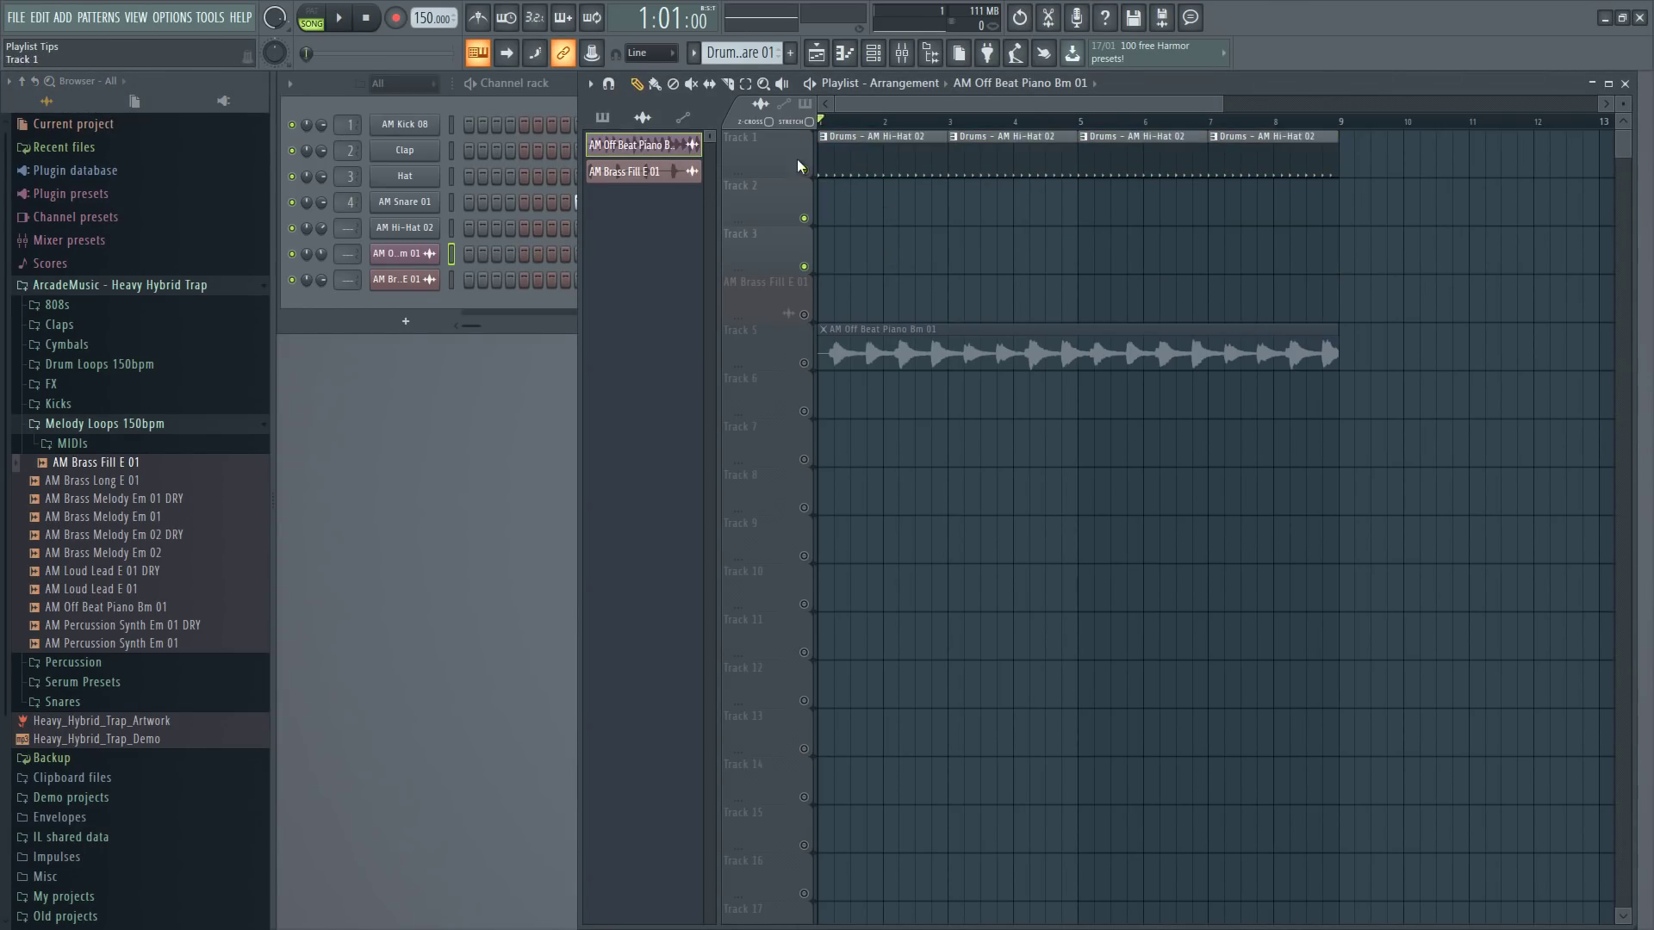
Merge the pattern clips on Track 1 into one pattern and check its steps in the channel rack
right_click(762, 136)
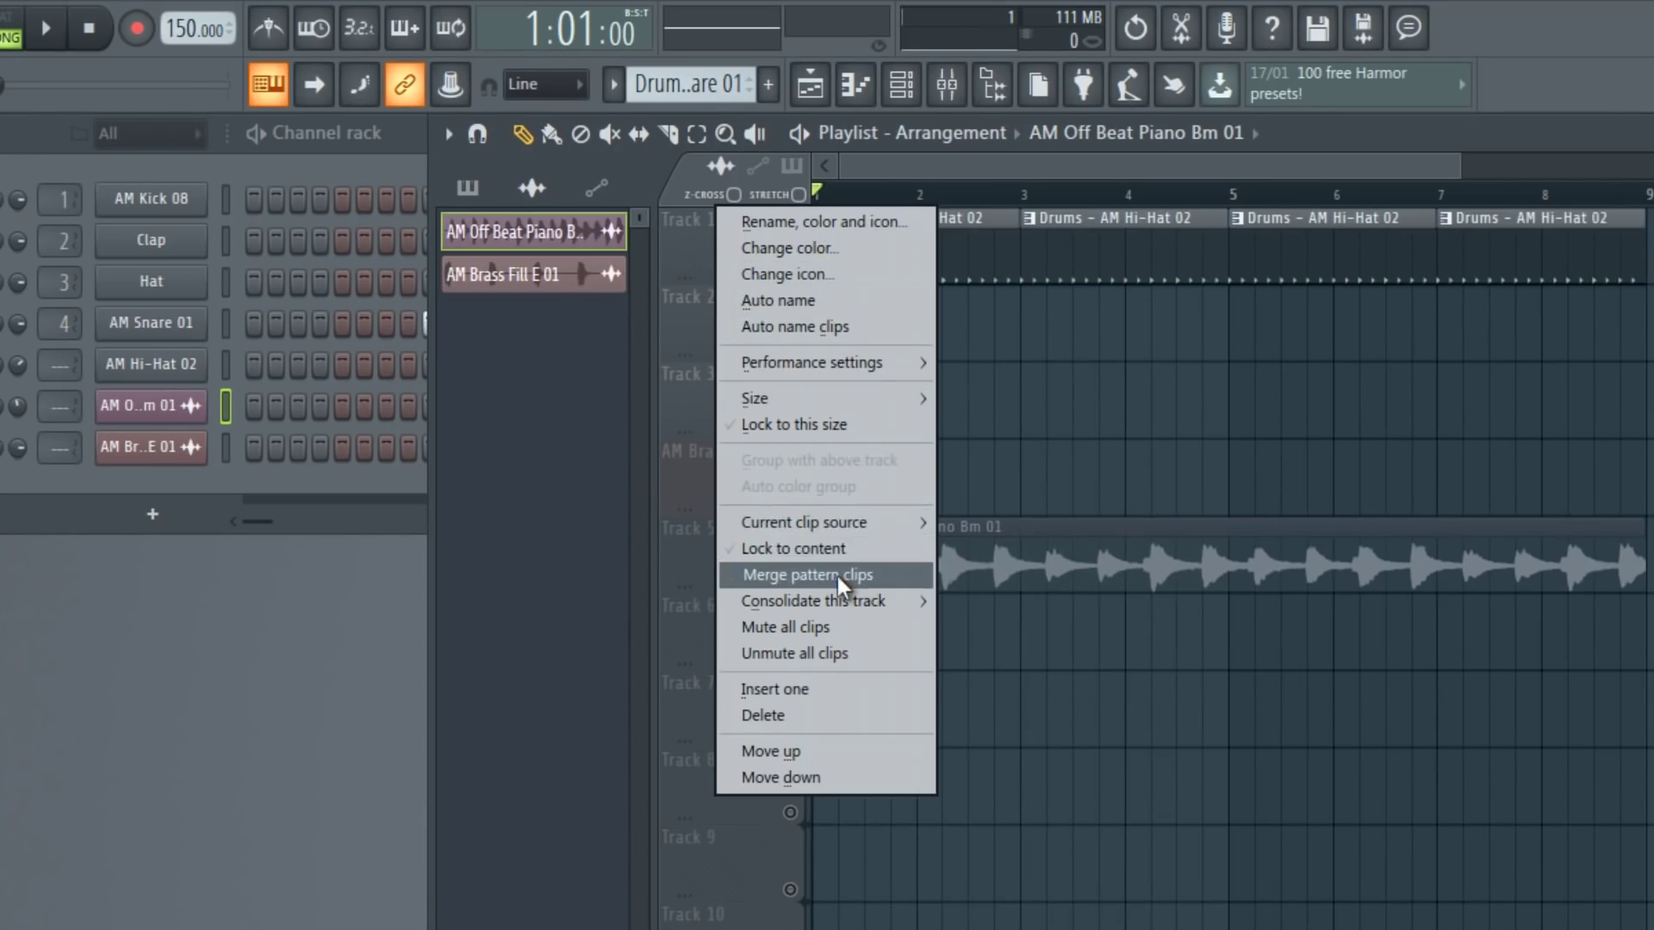
click(838, 576)
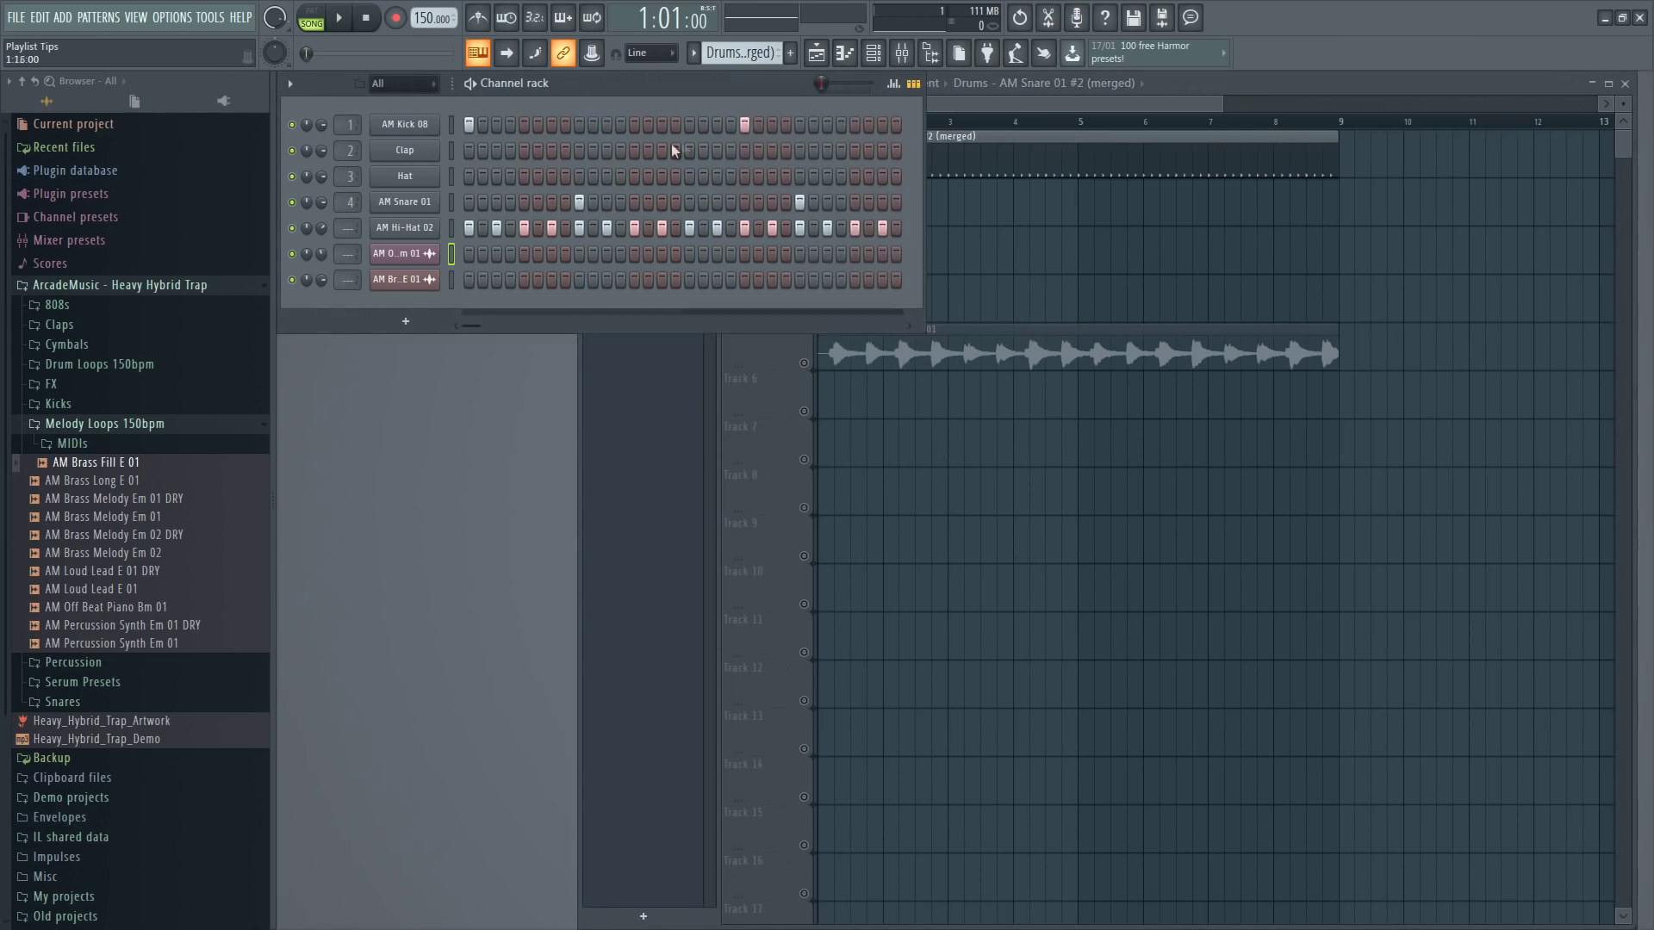
click(1230, 100)
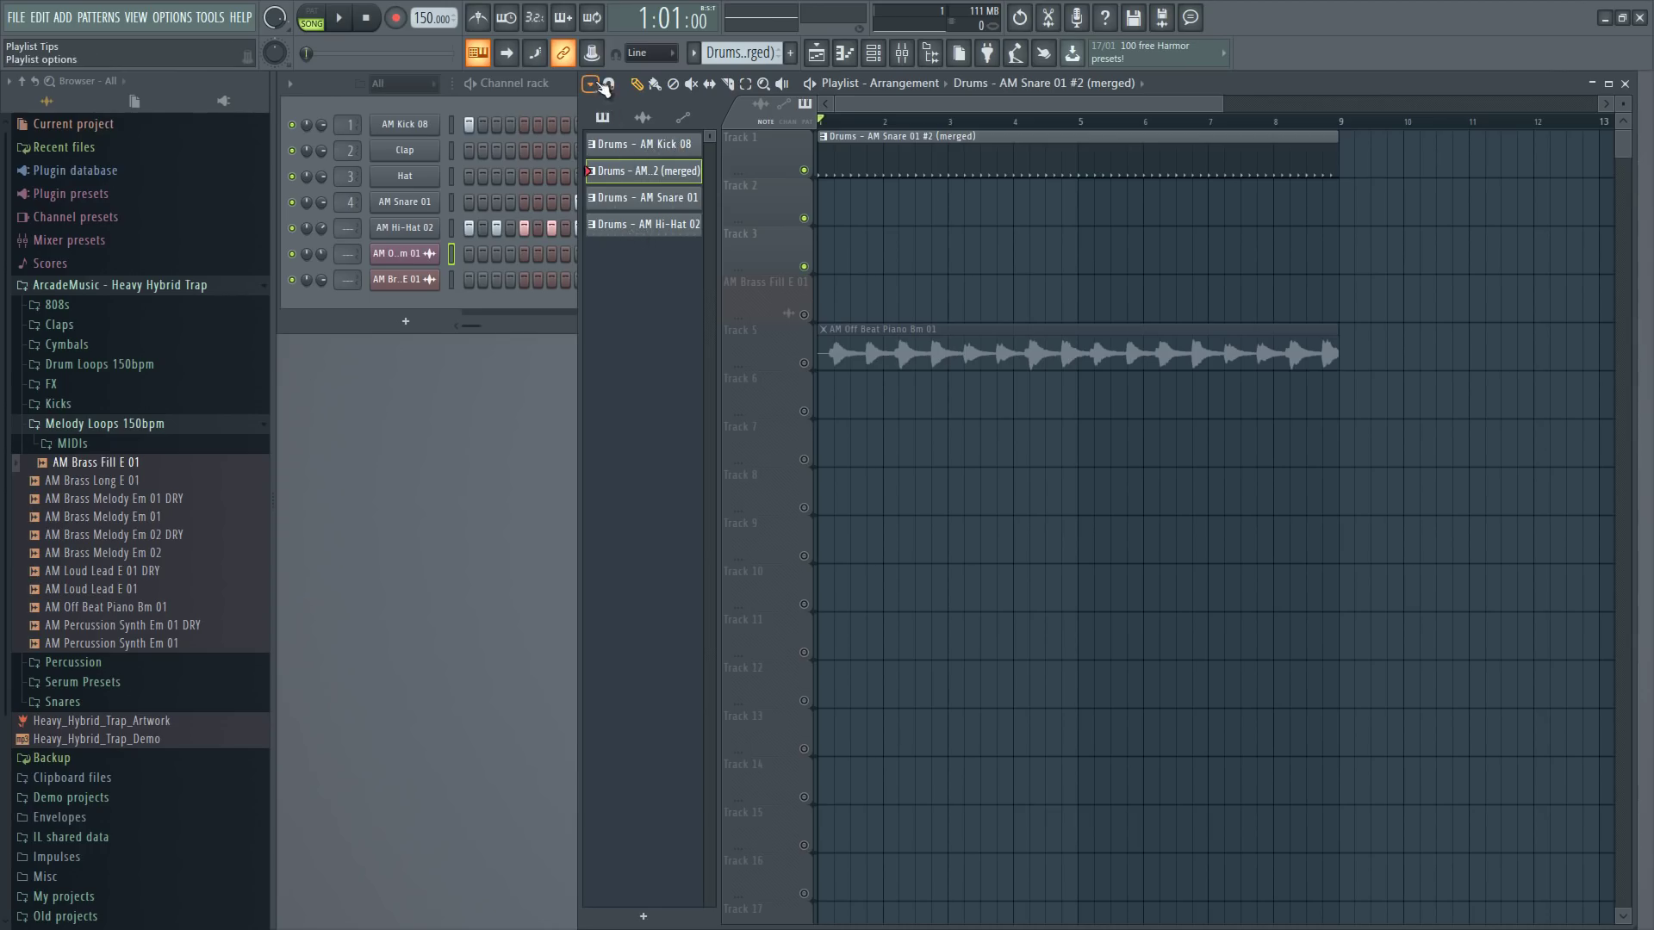
Select the leftover unused kick, snare and hi-hat patterns in the picker and delete them
click(590, 83)
mouse_move(649, 235)
mouse_move(788, 408)
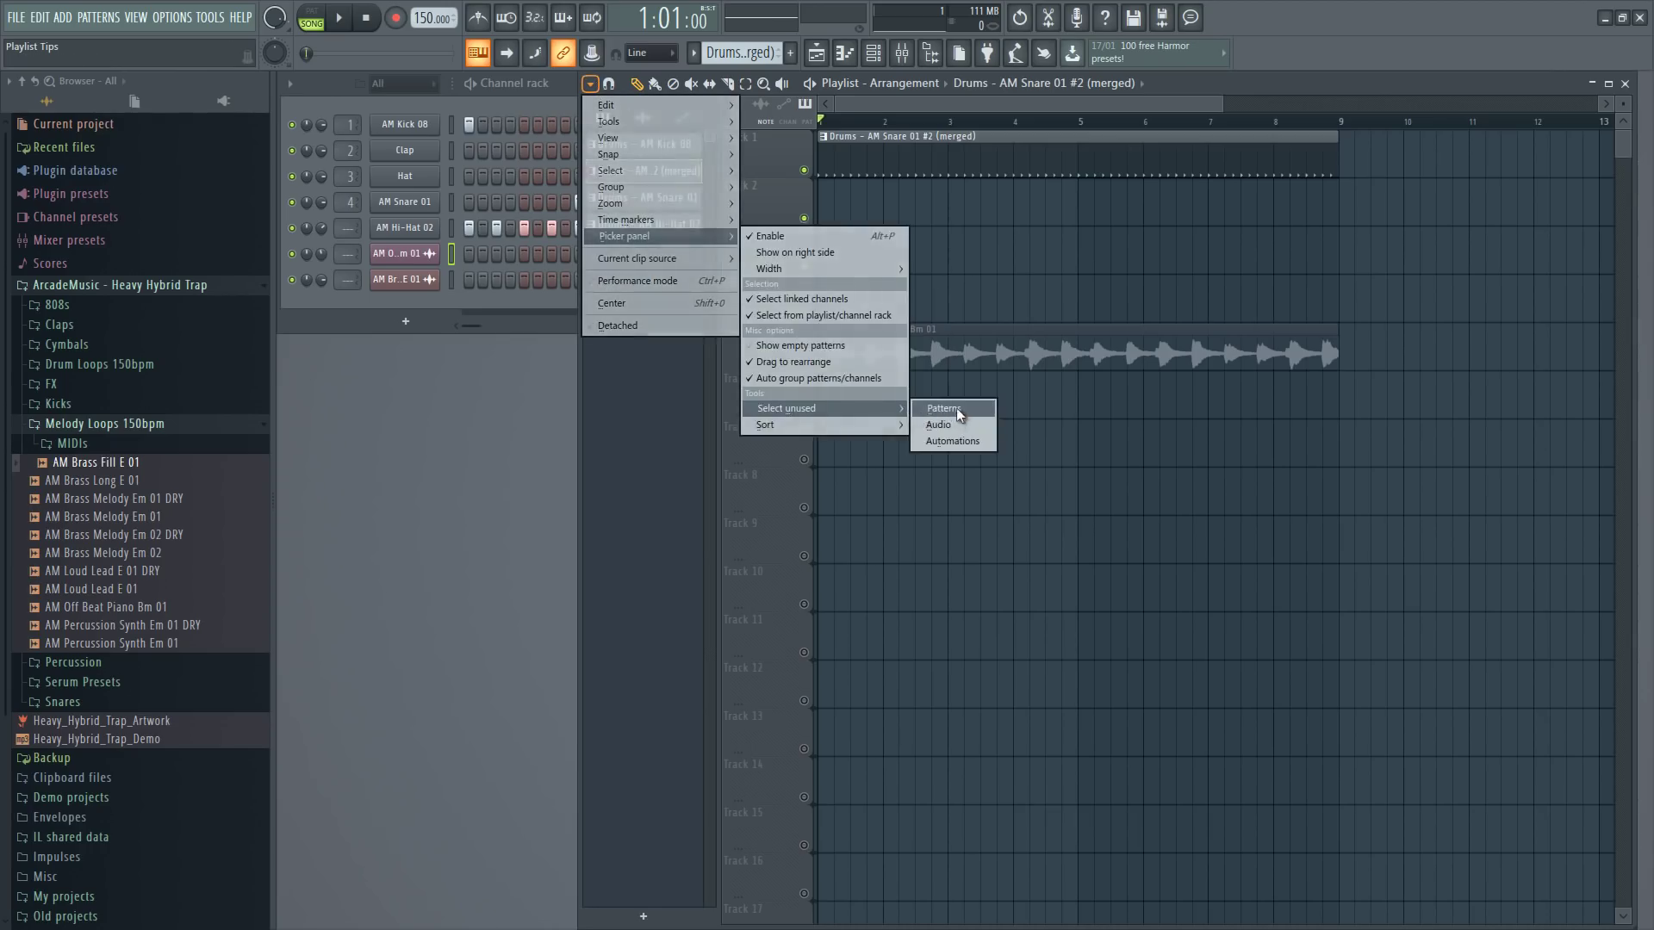
click(958, 412)
right_click(674, 196)
click(715, 399)
click(937, 517)
Play the song briefly to listen to the merged drum clip on Track 1, and stop playback
click(828, 160)
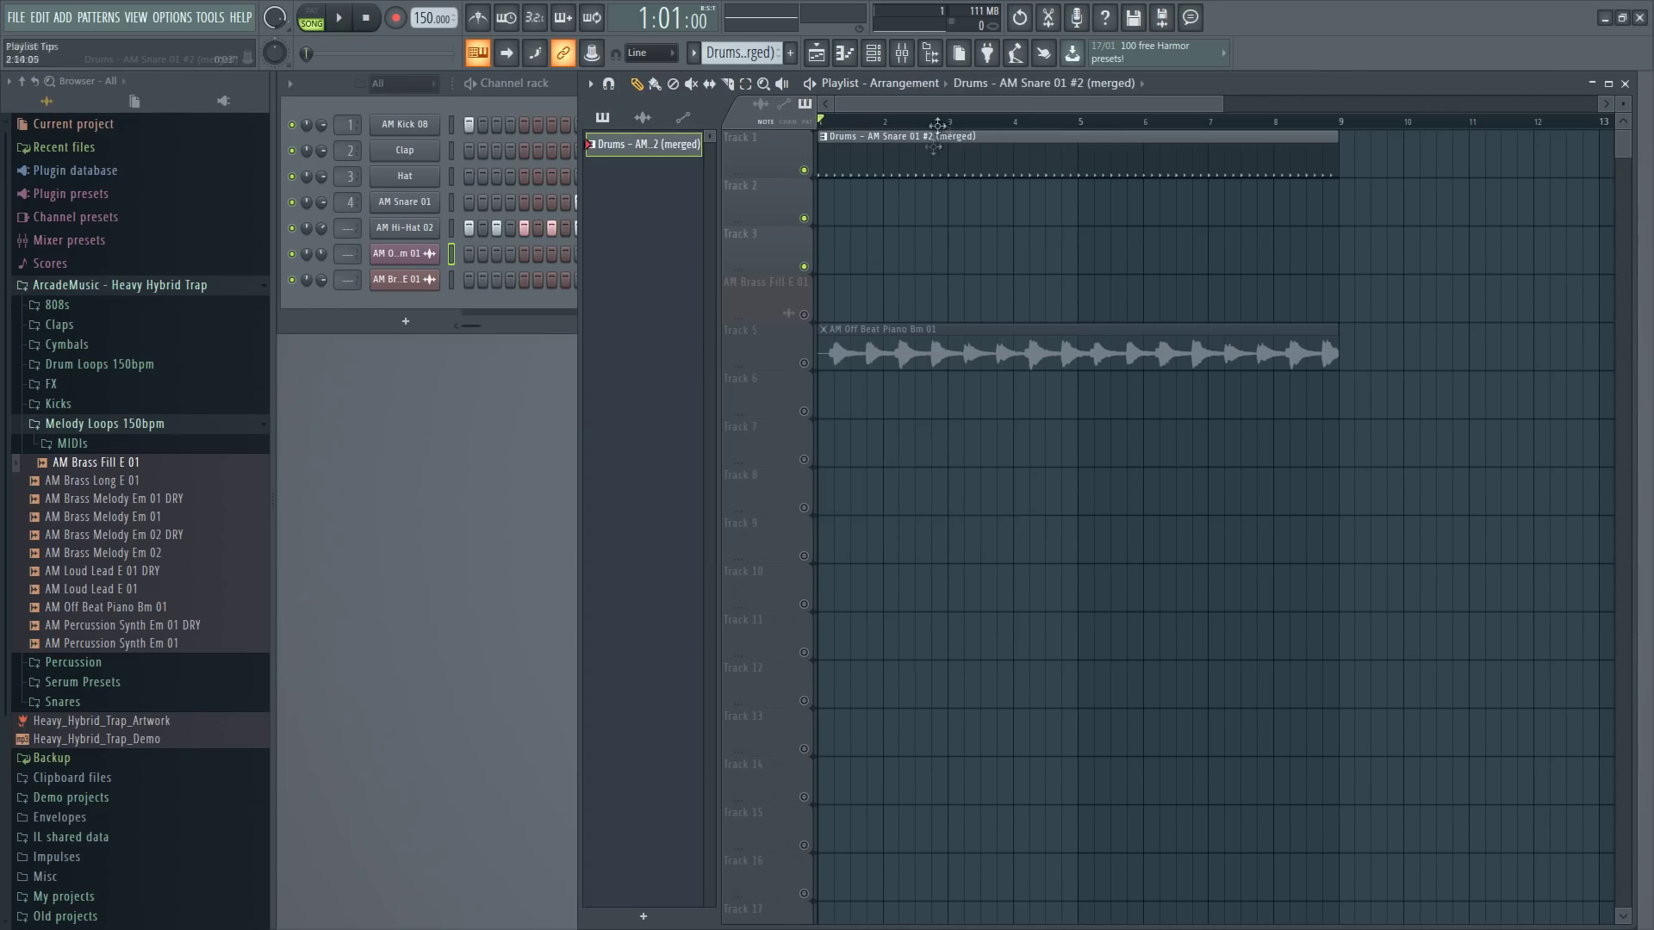
key(space)
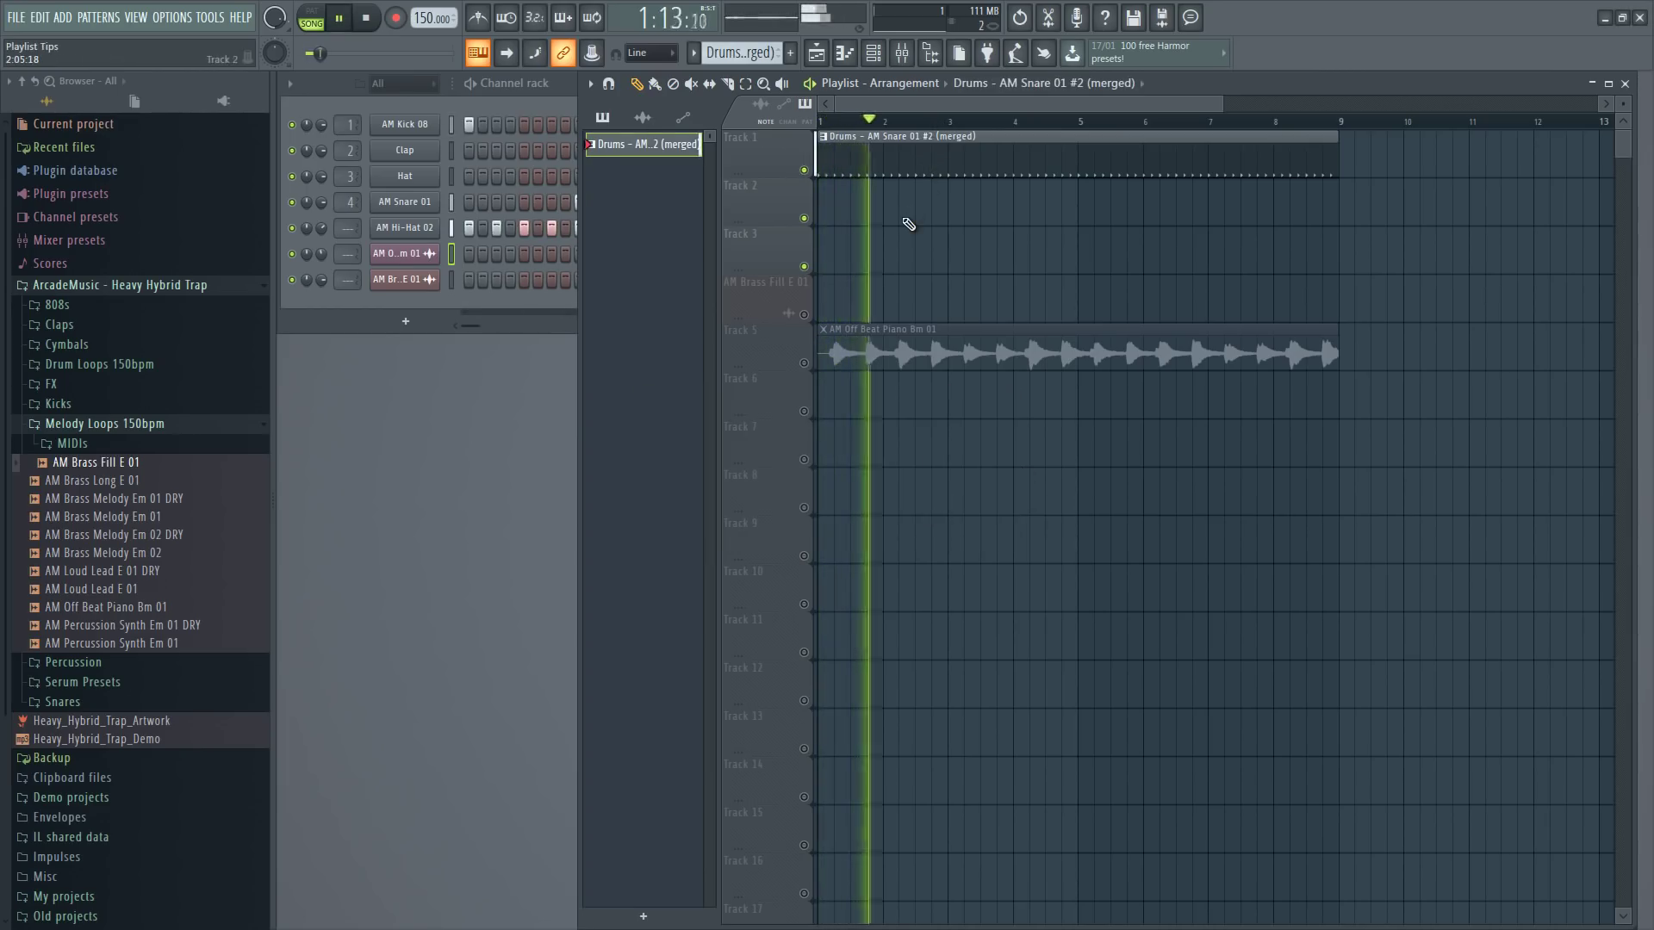
key(space)
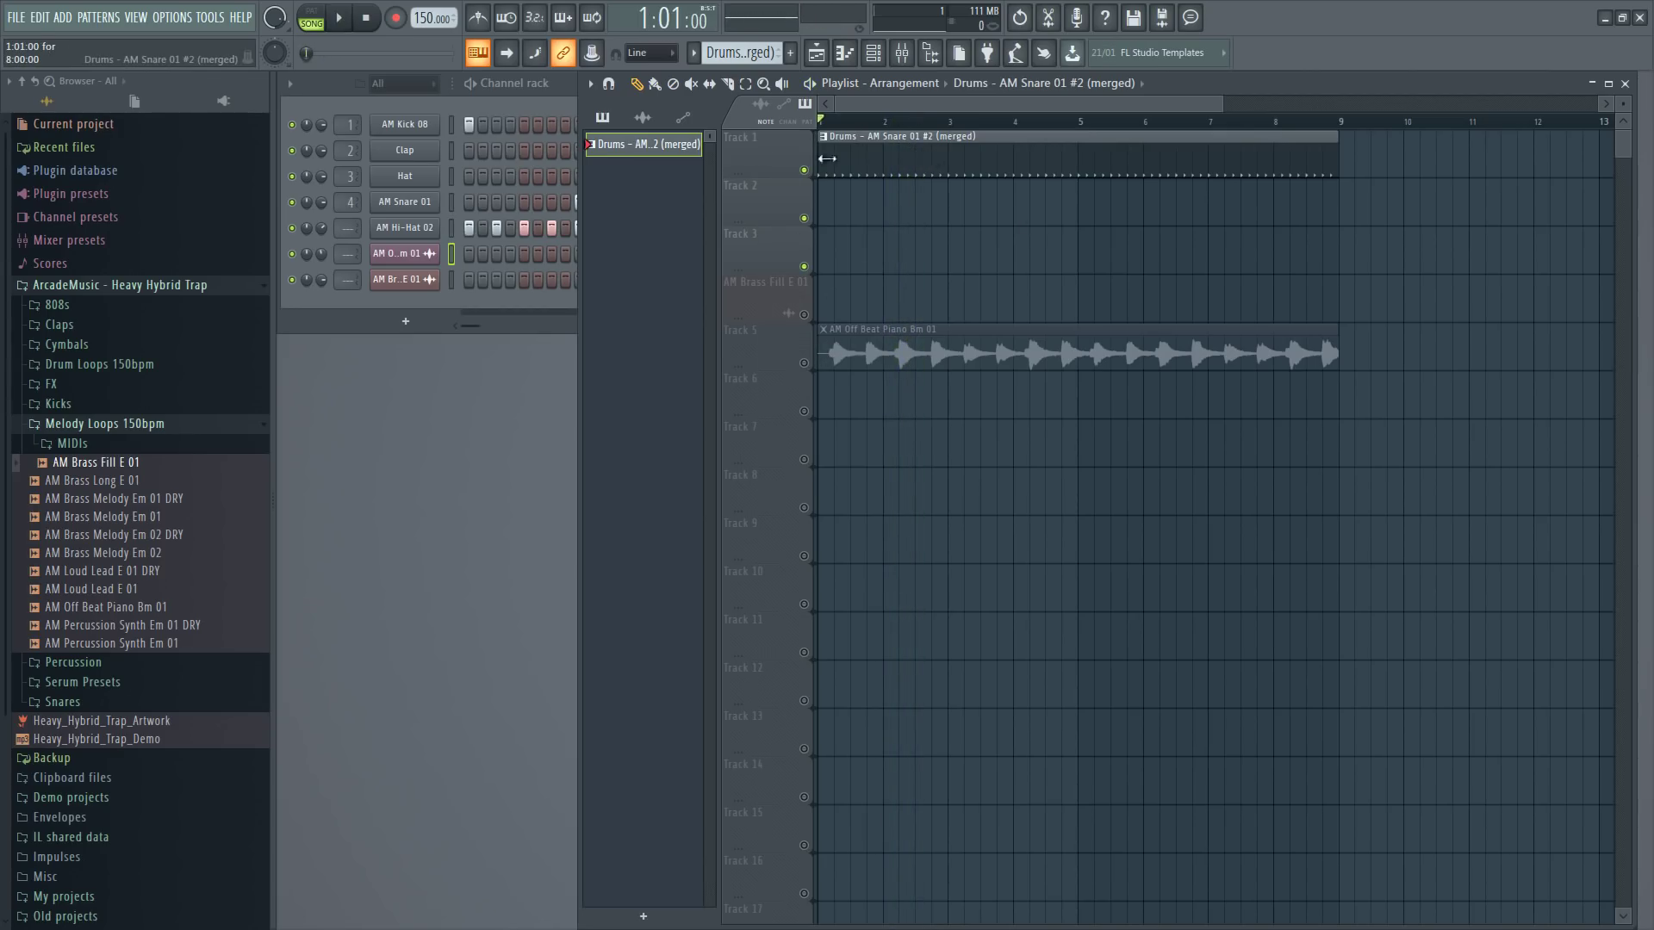
Consolidate Track 1 from its track start into an audio clip and play the result briefly
right_click(755, 131)
mouse_move(811, 375)
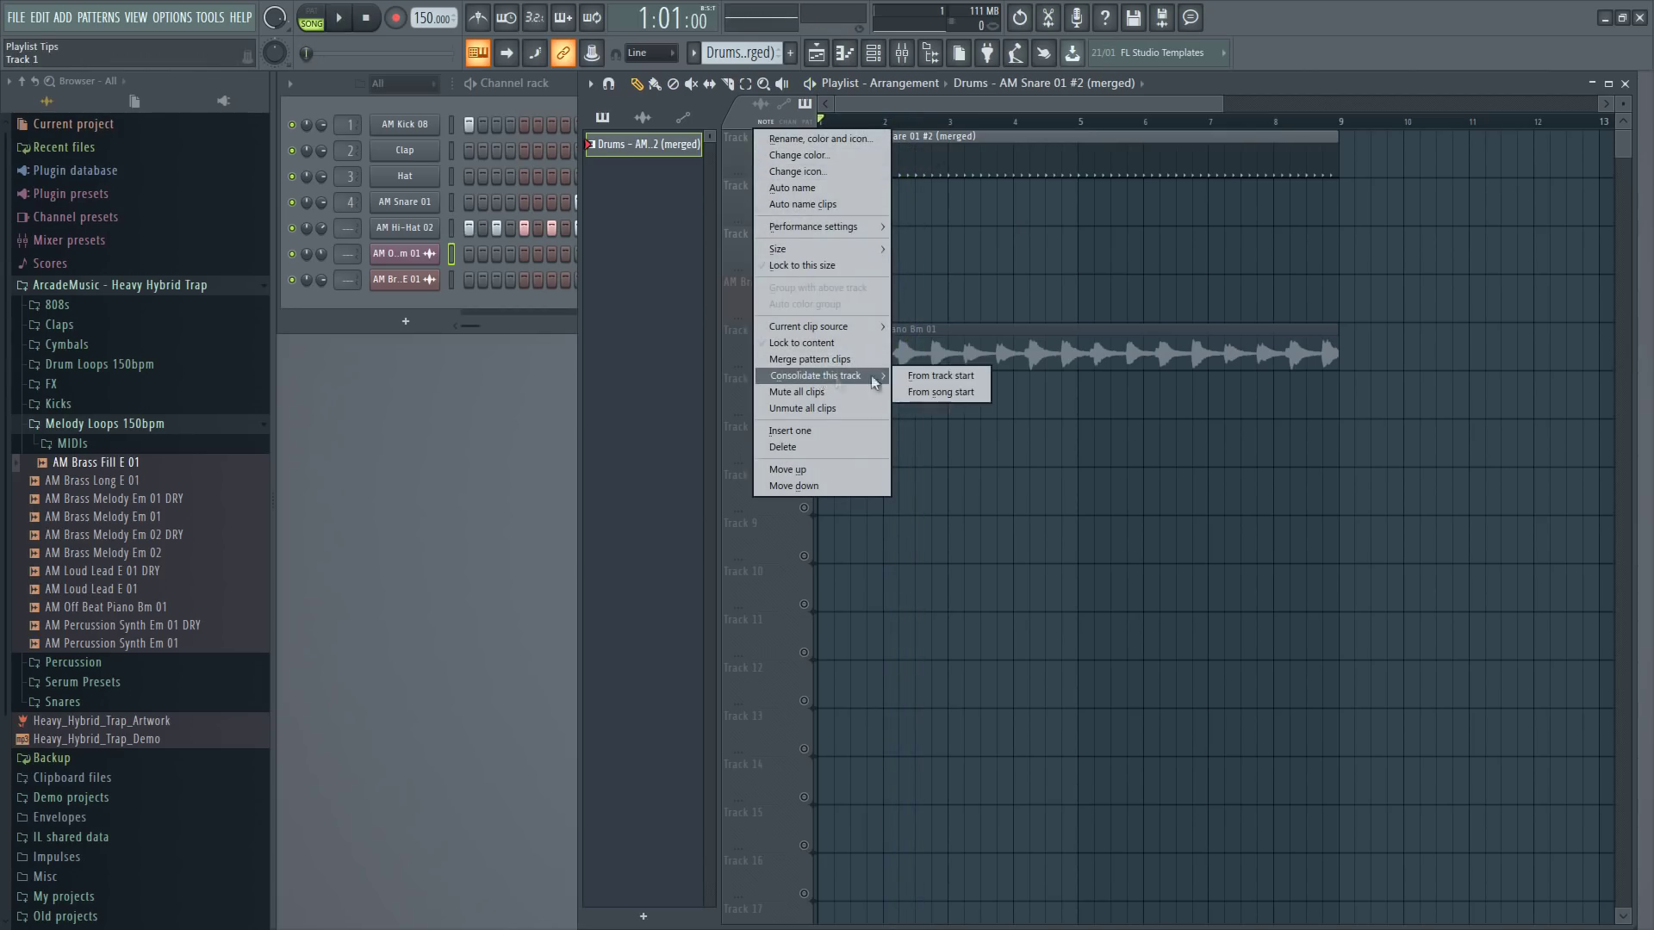
click(958, 375)
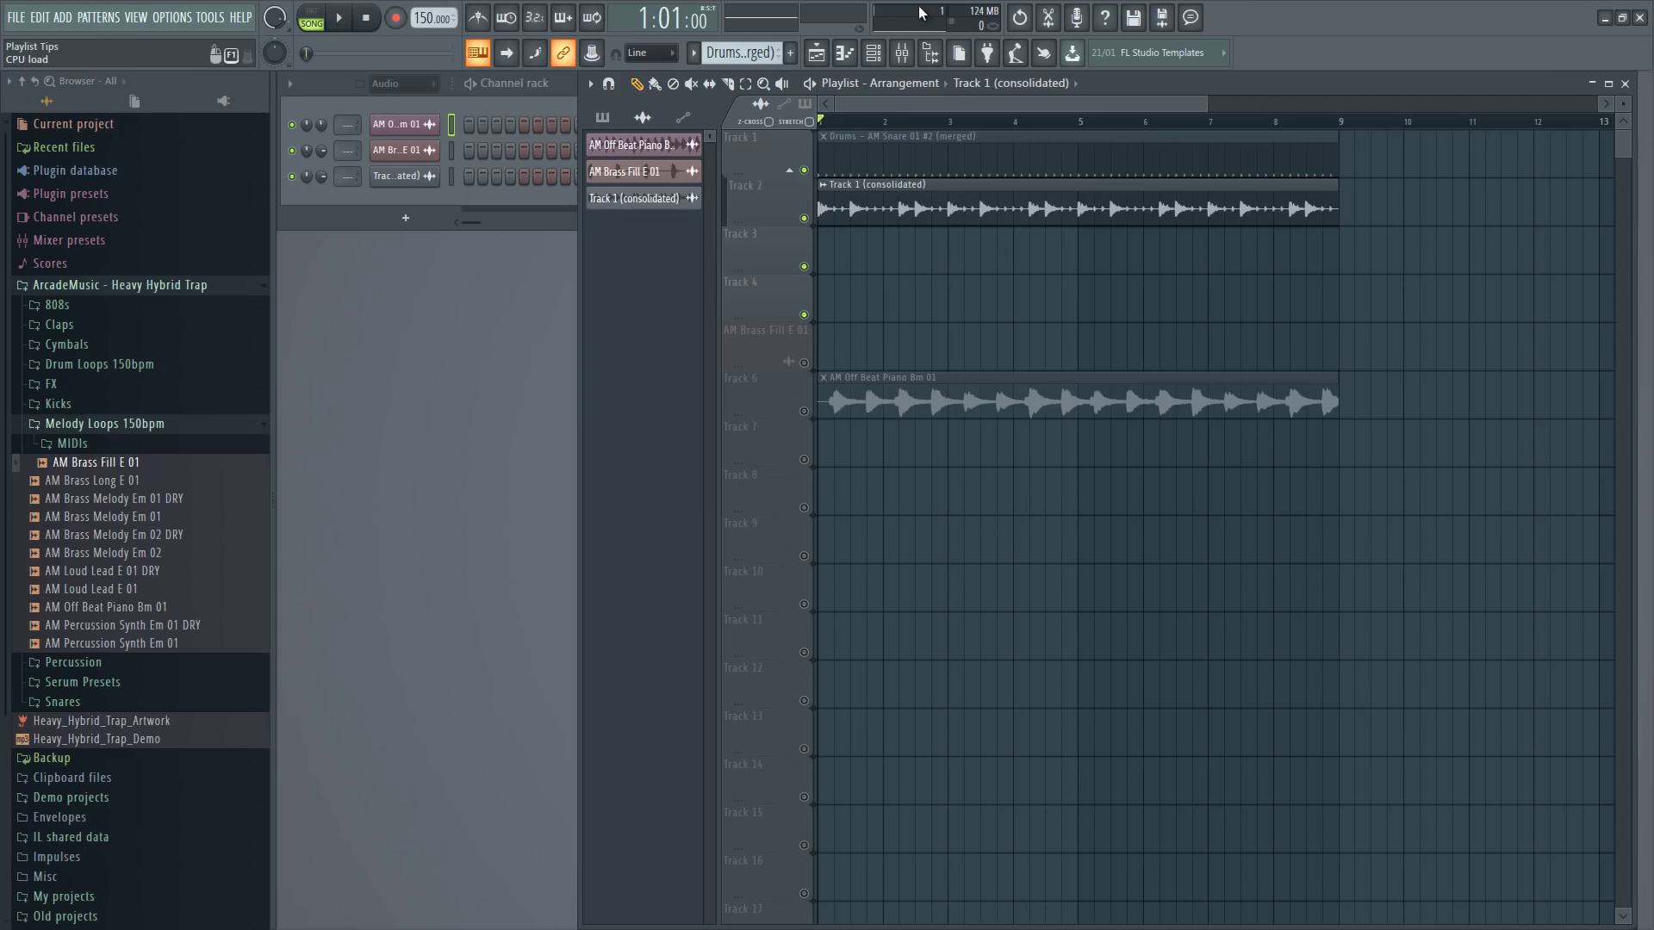
key(space)
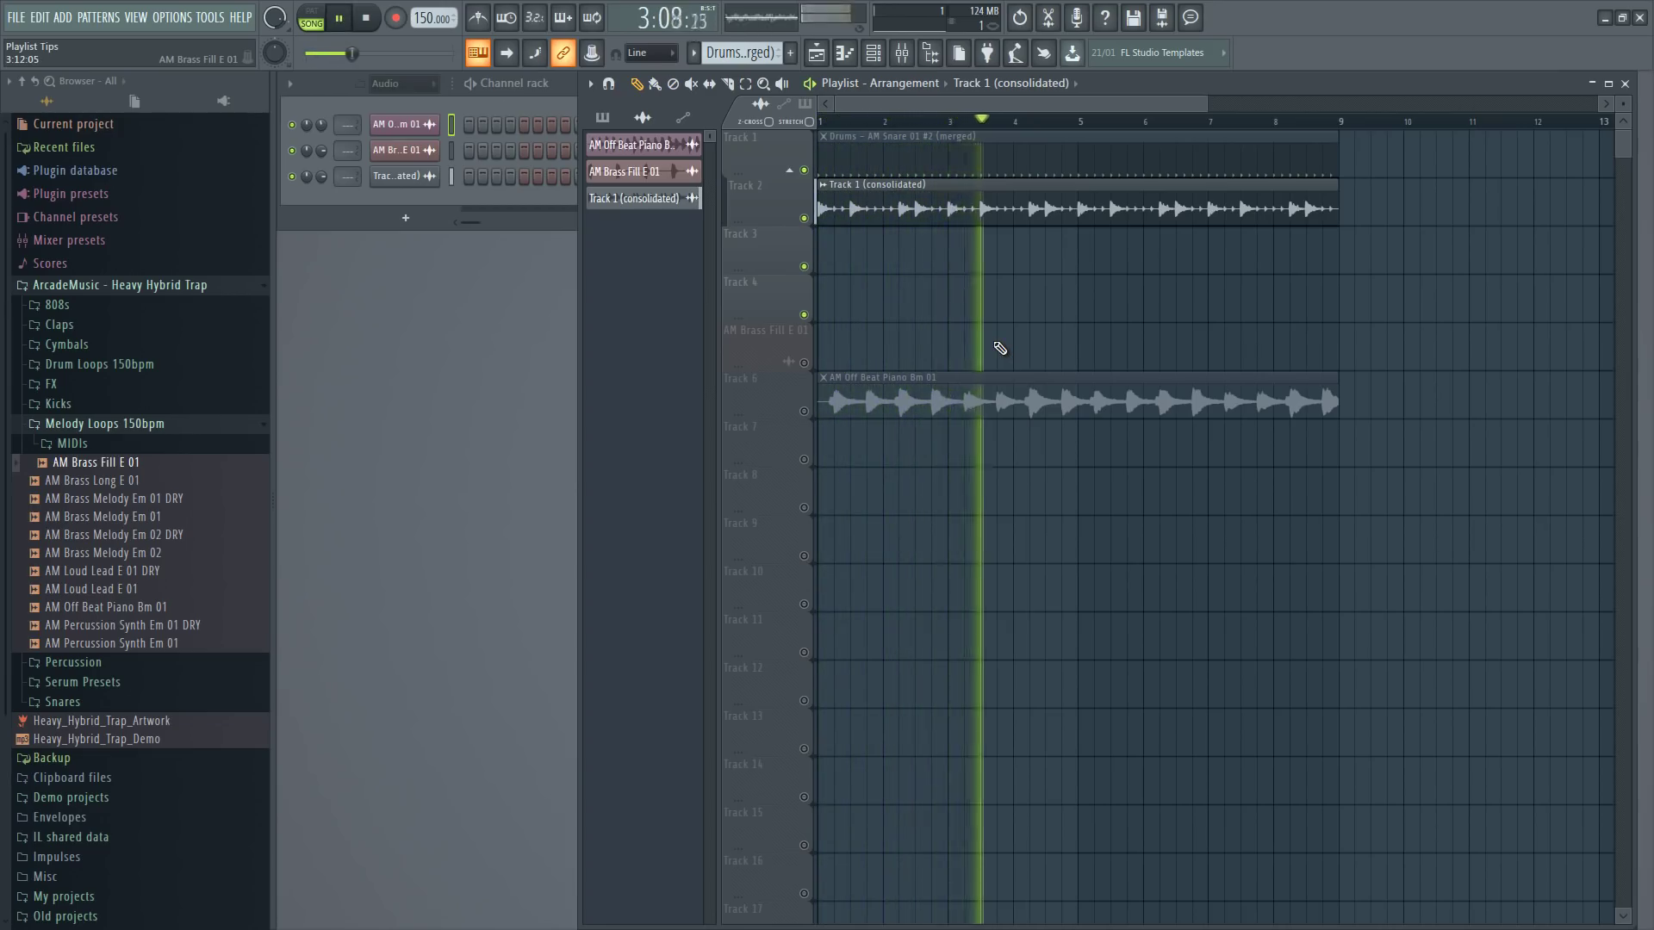
key(space)
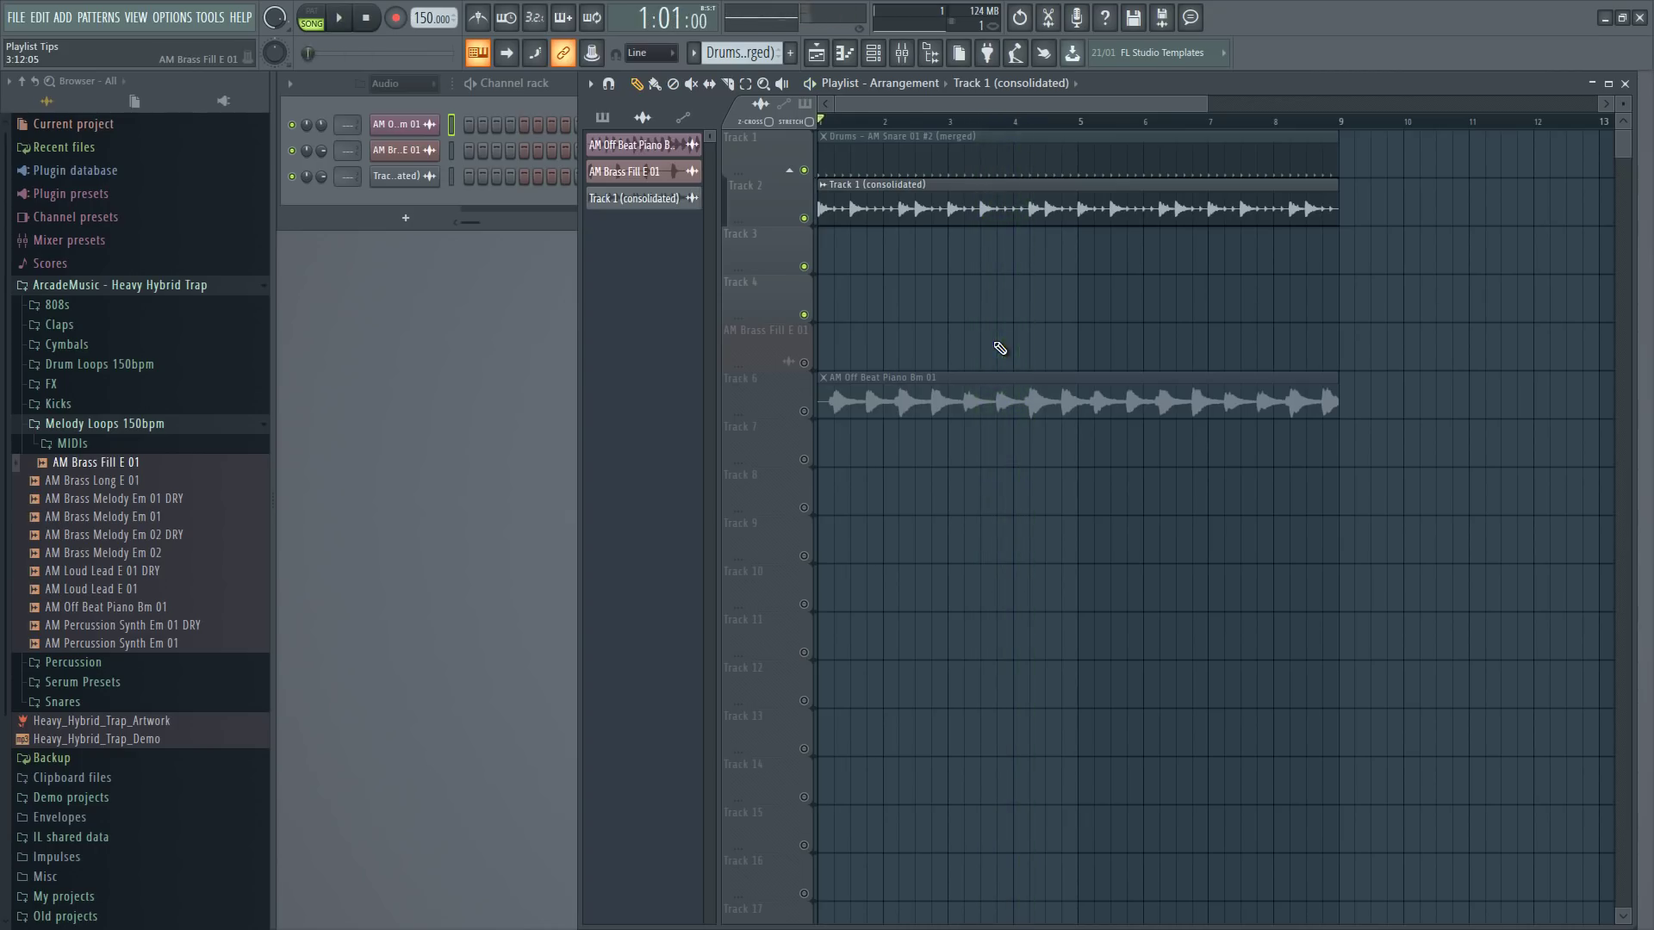
Toggle the mute switches of Track 1 and the consolidated Track 2 off and on to test their grouping
click(805, 170)
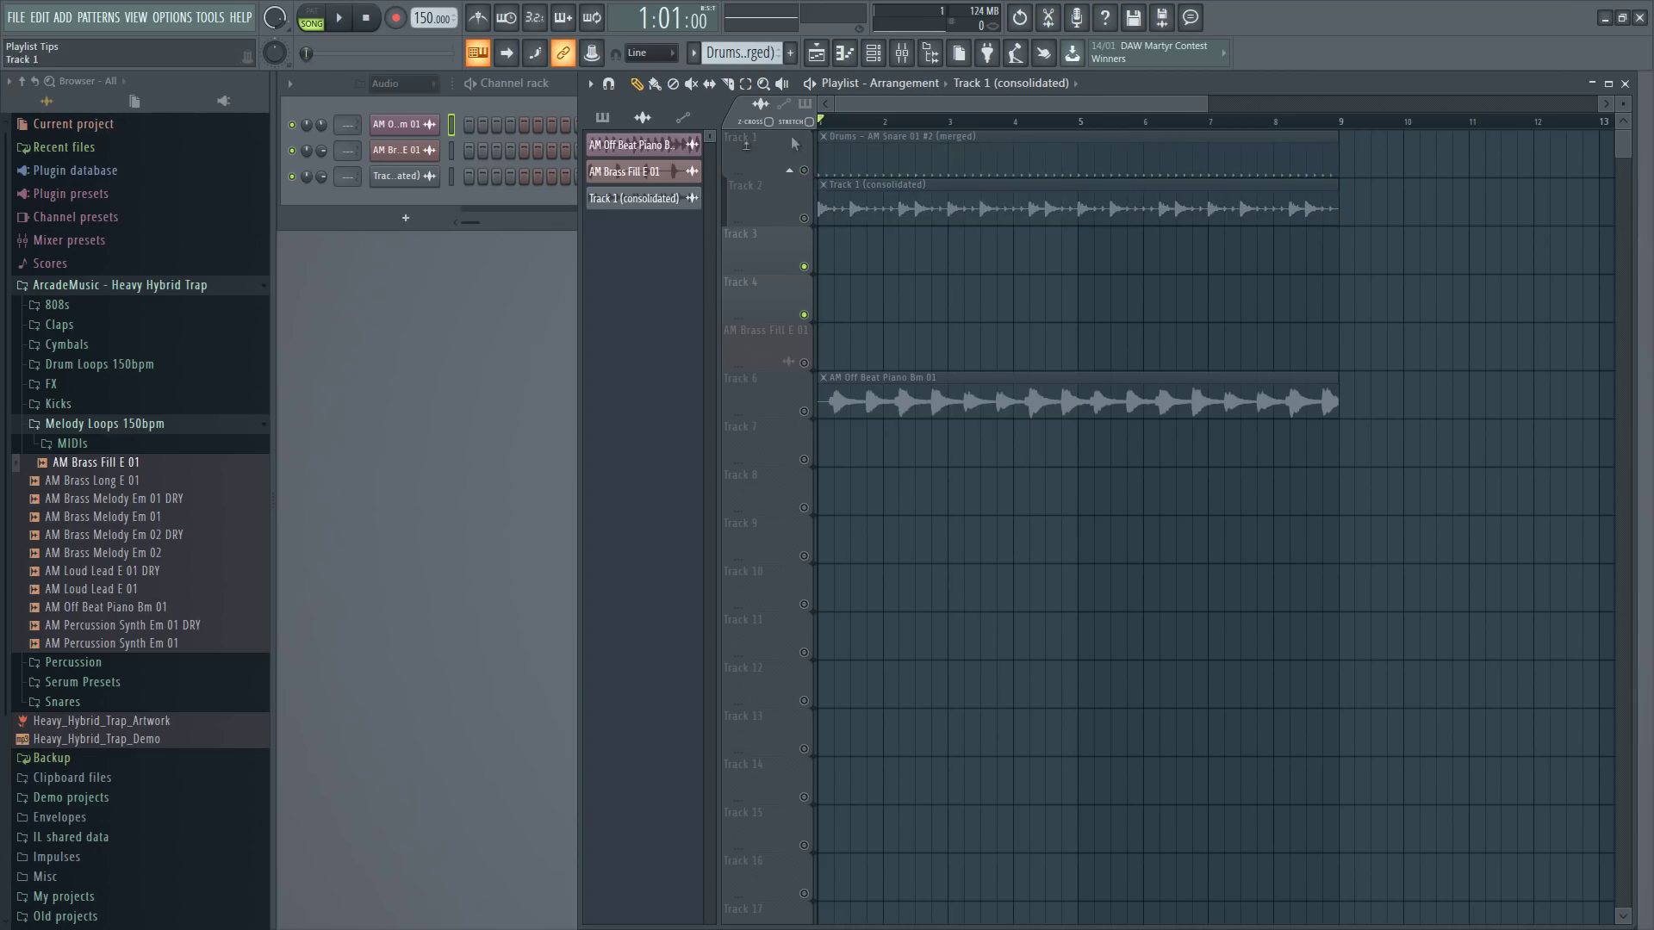
click(805, 171)
click(806, 218)
click(806, 218)
click(806, 171)
click(805, 172)
click(805, 218)
click(805, 171)
click(806, 171)
click(806, 218)
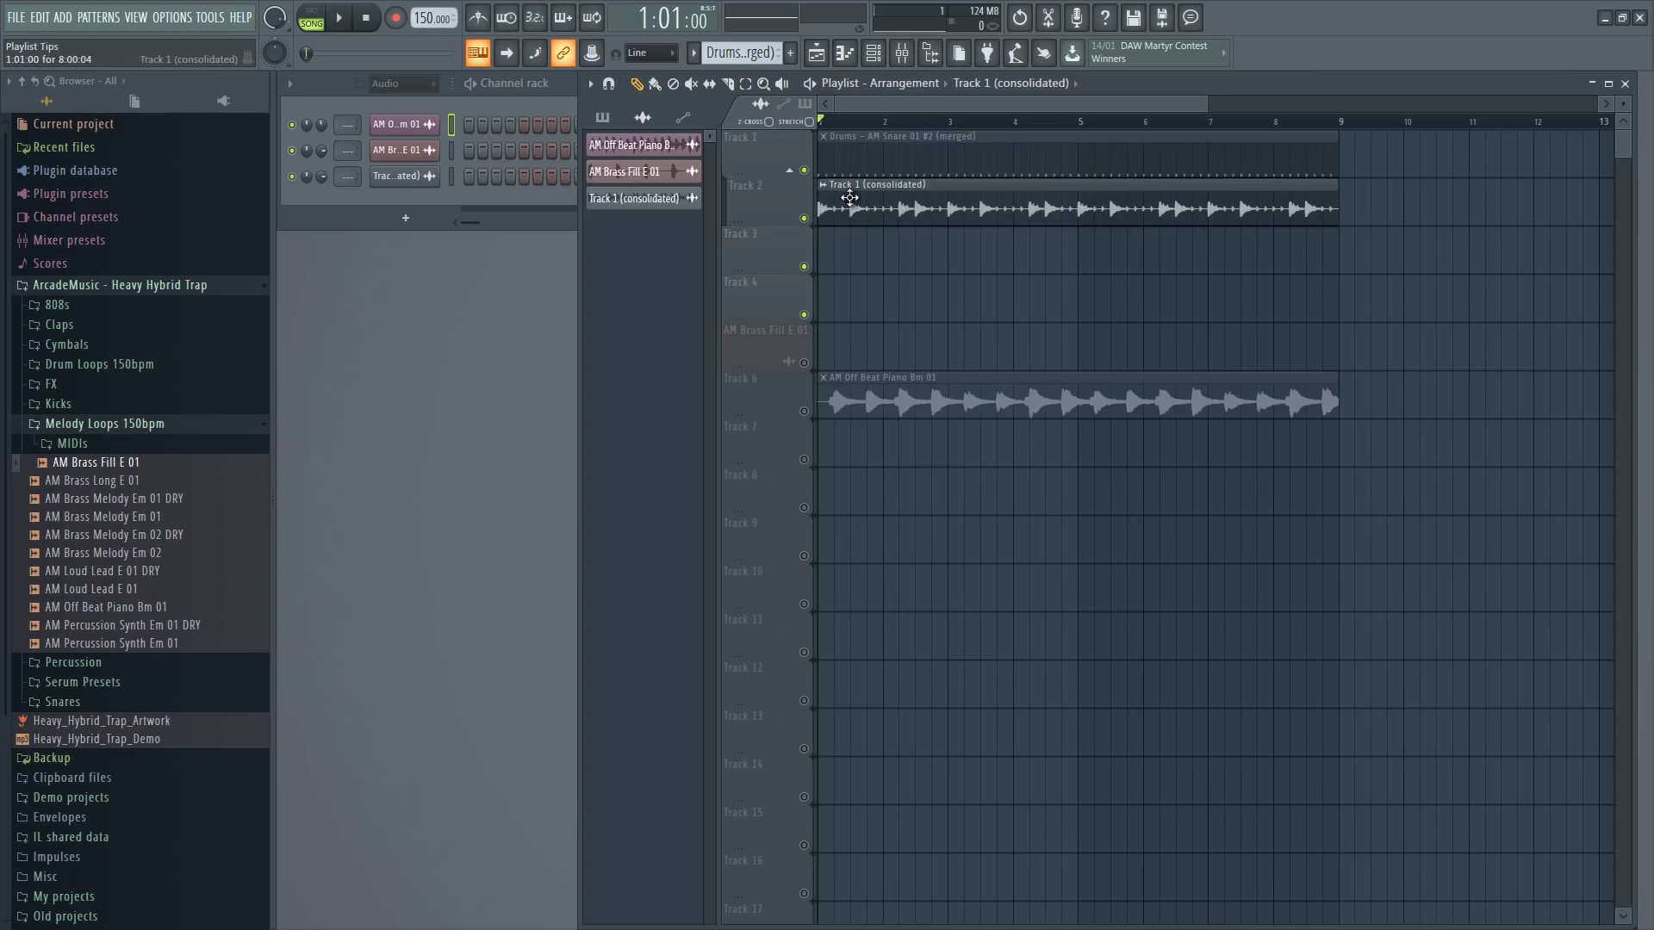
Play the end of the soloed AM Off Beat Piano clip on Track 6 from around bar 8
click(1286, 123)
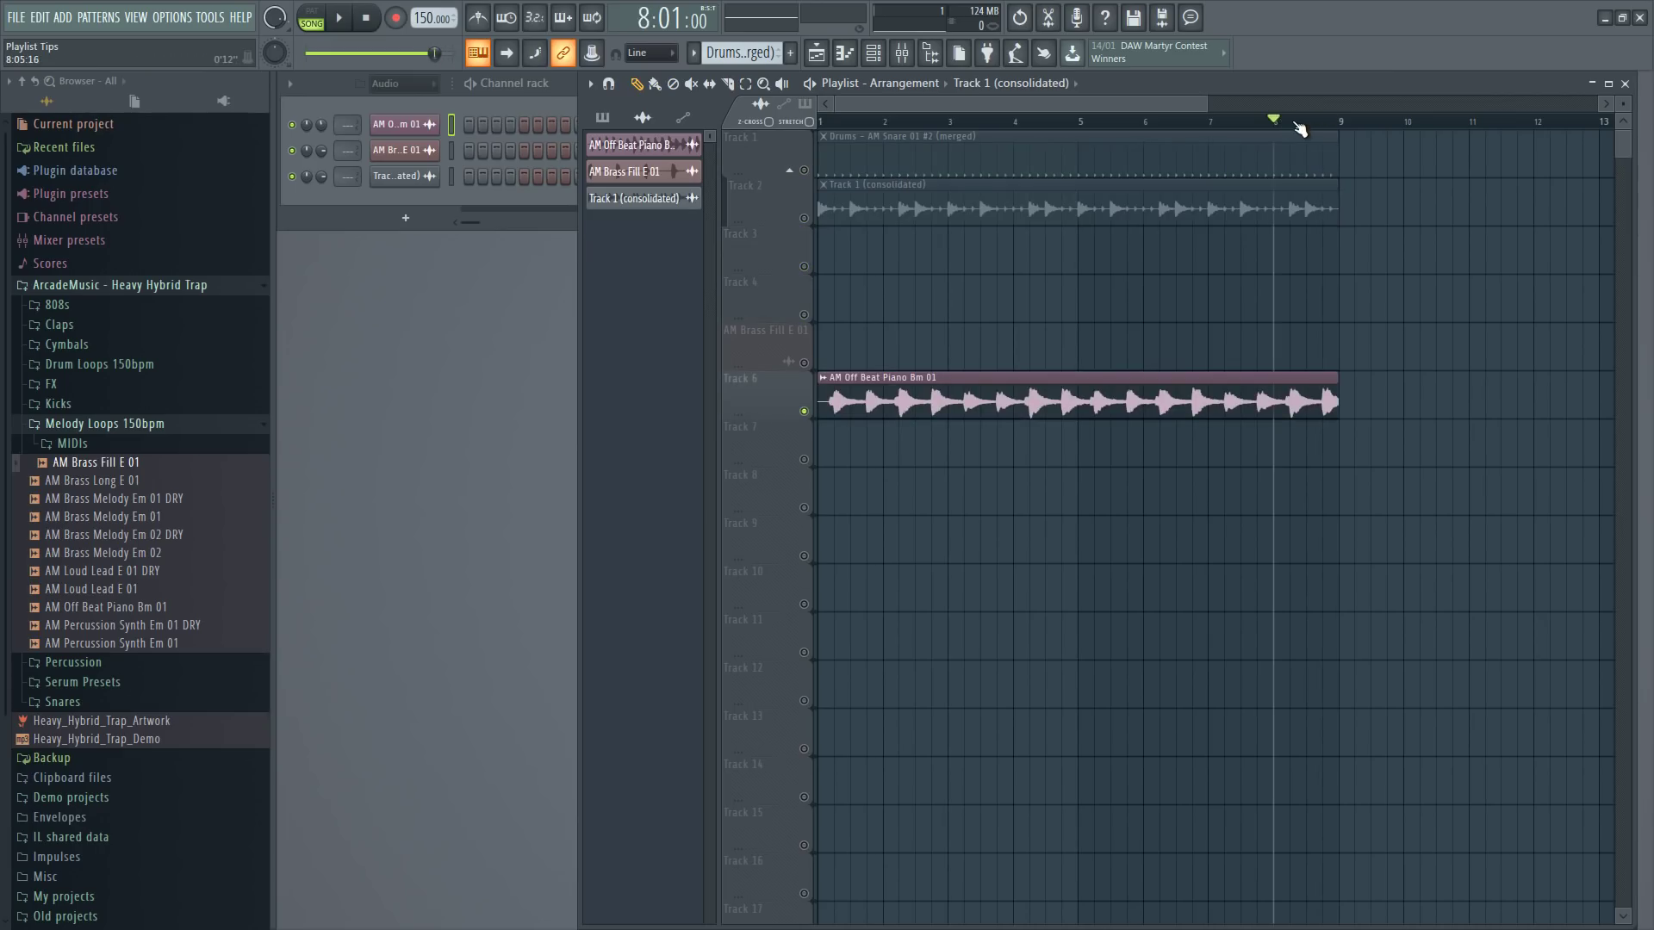
key(space)
click(1456, 351)
key(space)
click(1314, 125)
click(1294, 123)
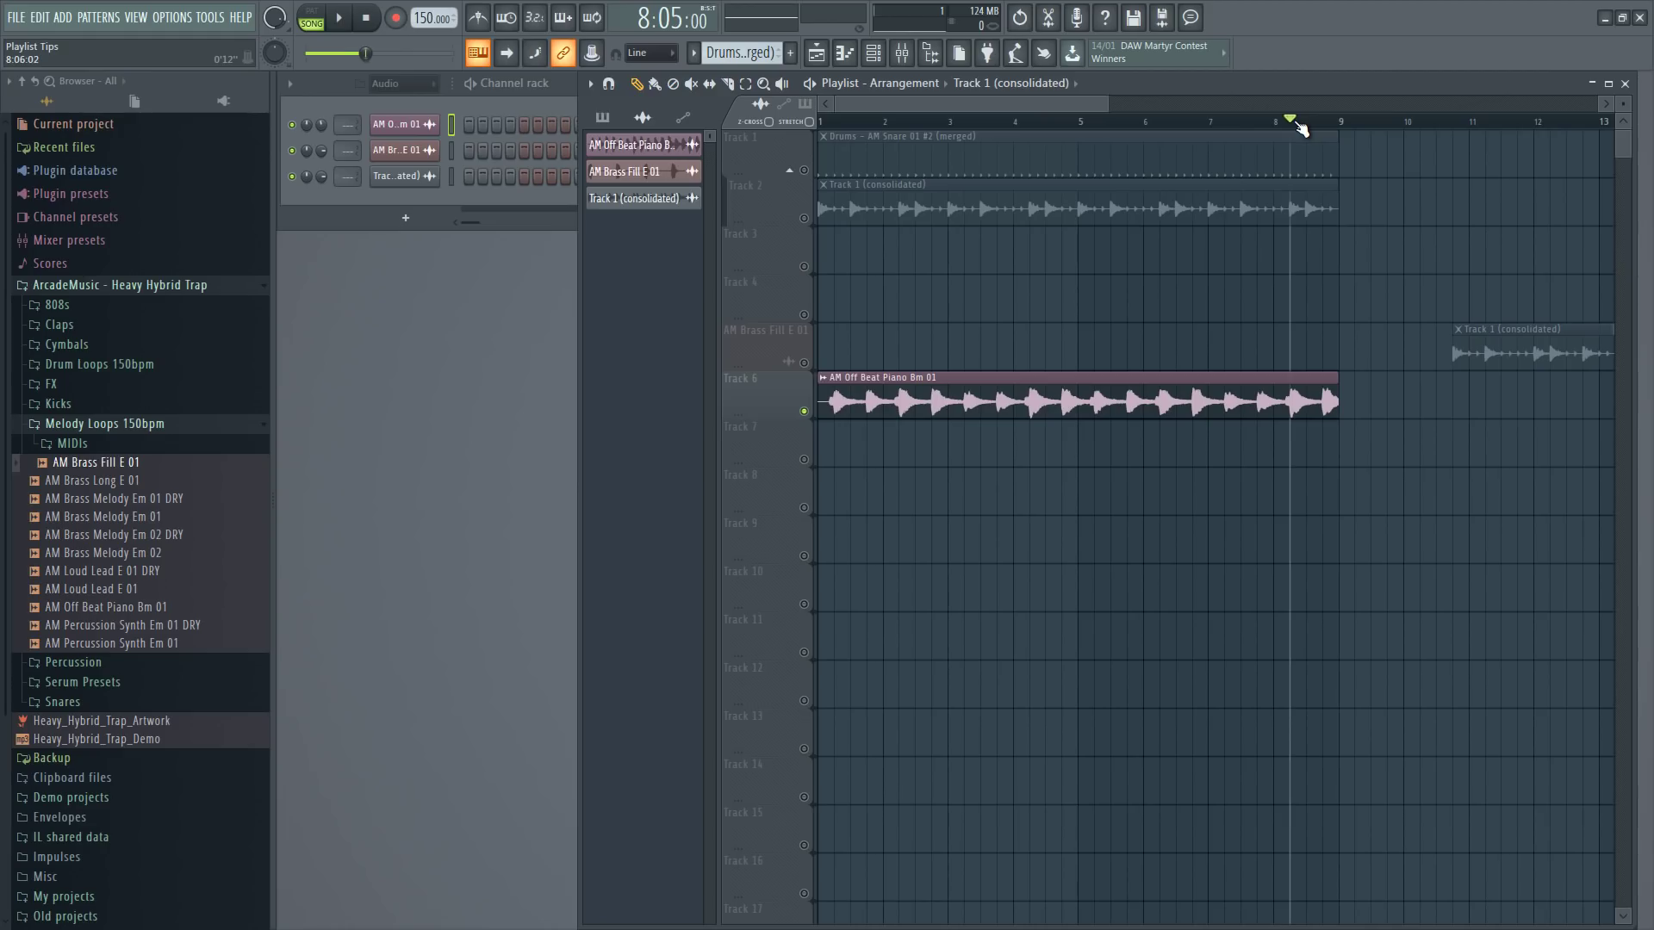
key(space)
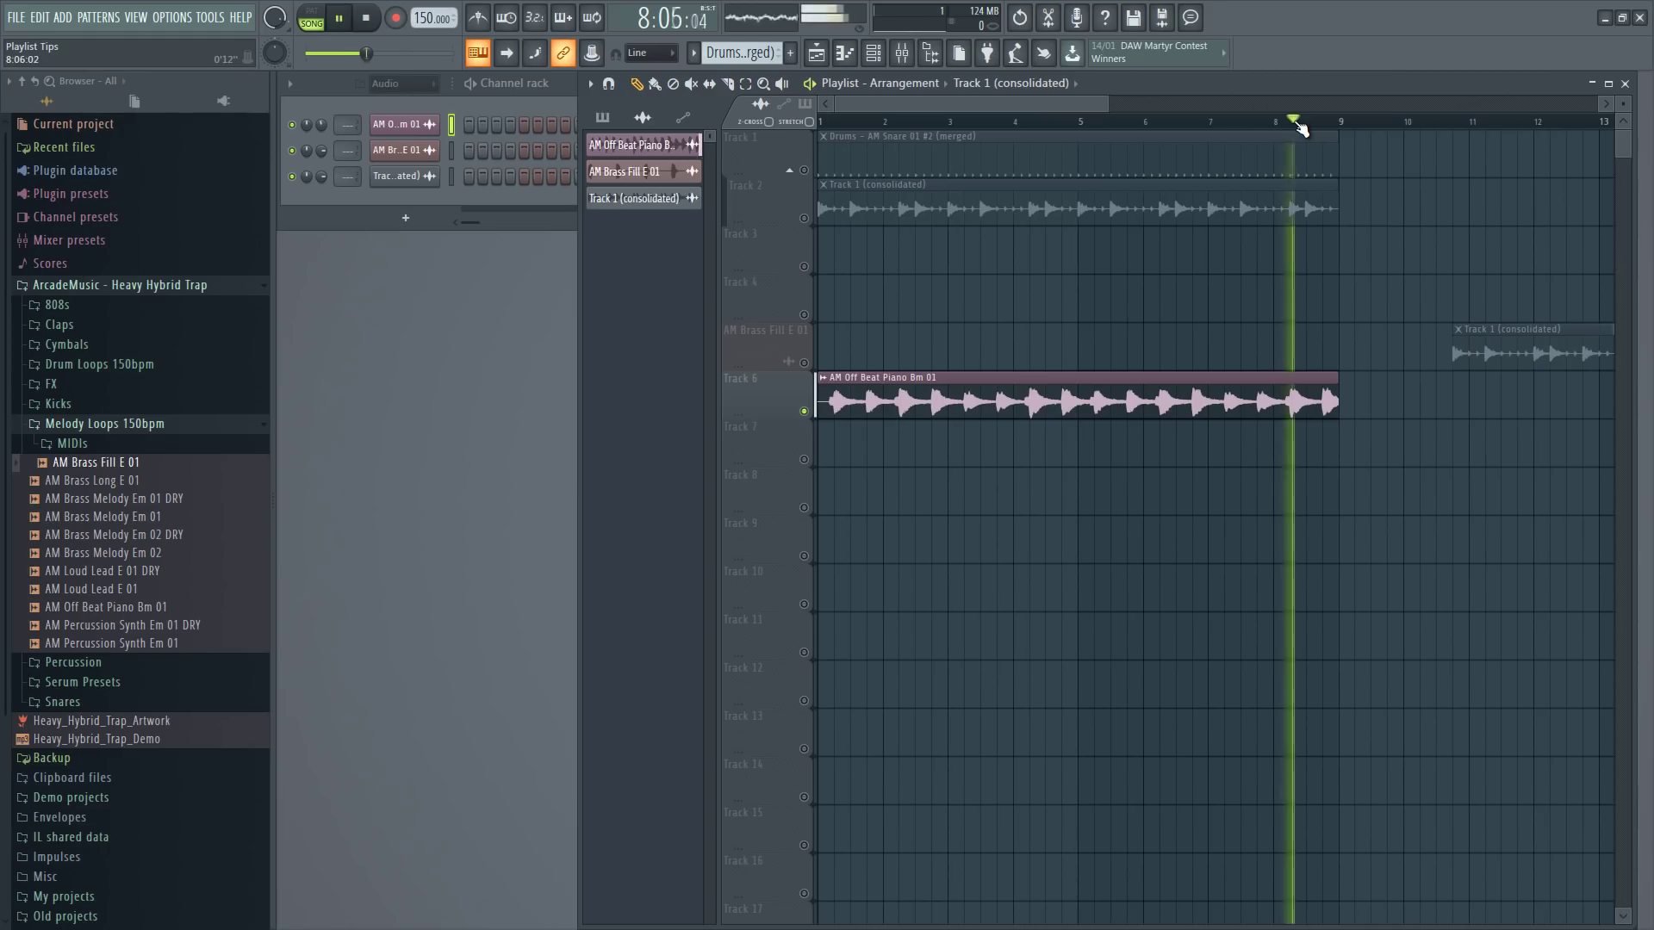
key(space)
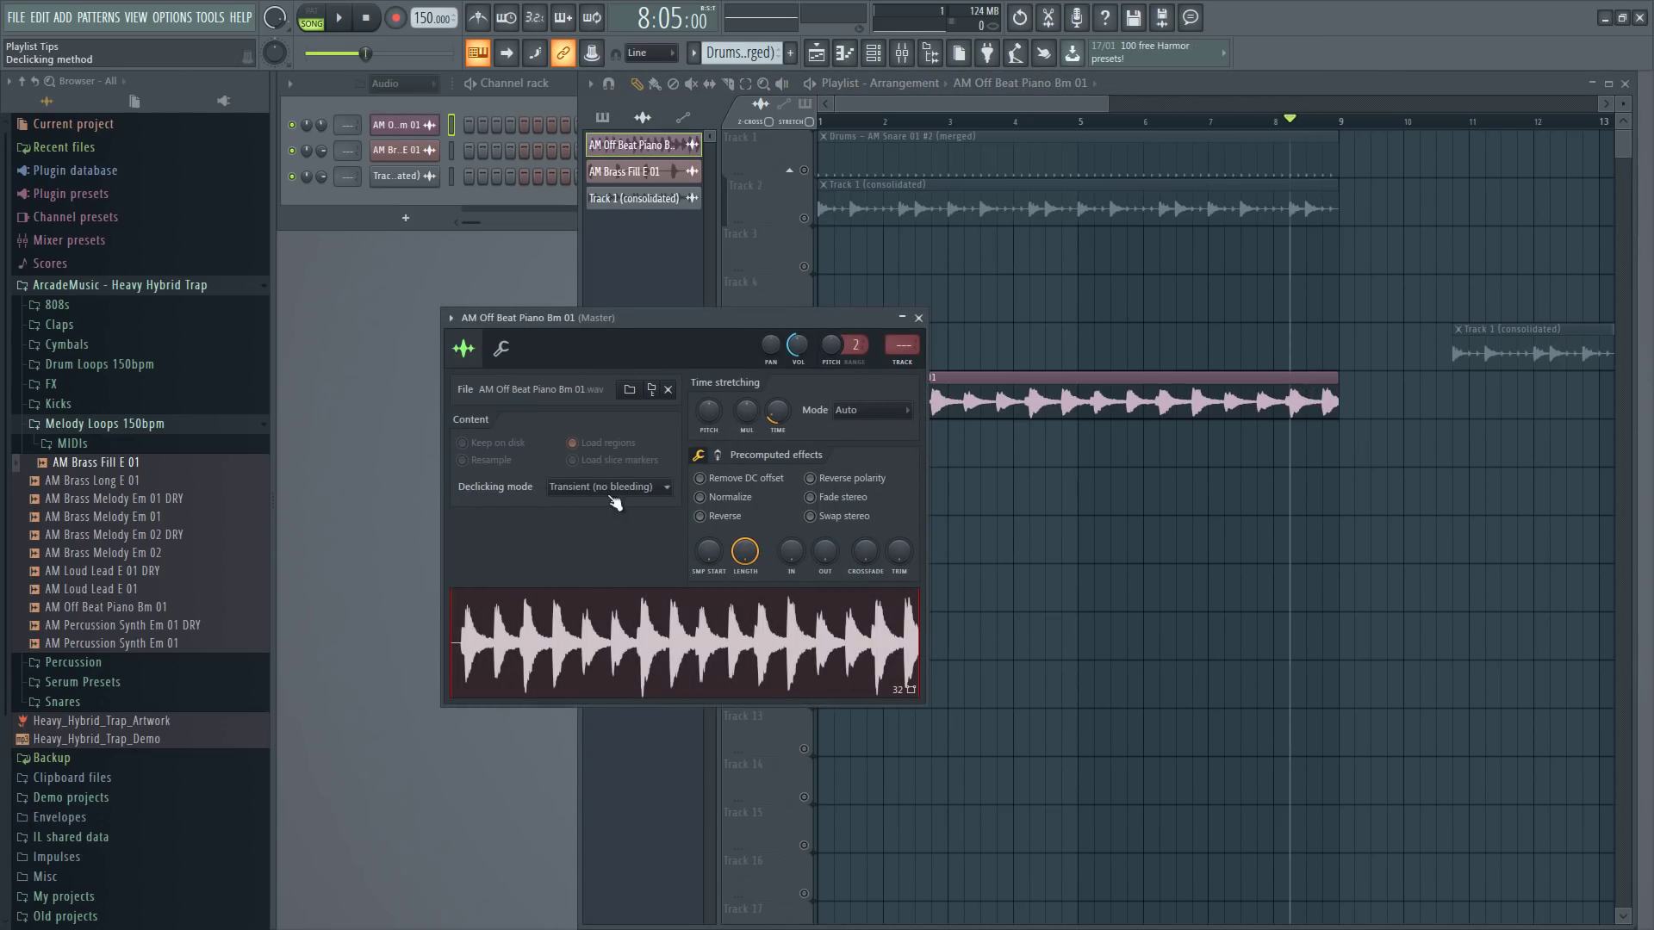
Set the piano clip's declicking mode to Crossfade (bleeding), close its channel settings and play the clip's end
click(615, 502)
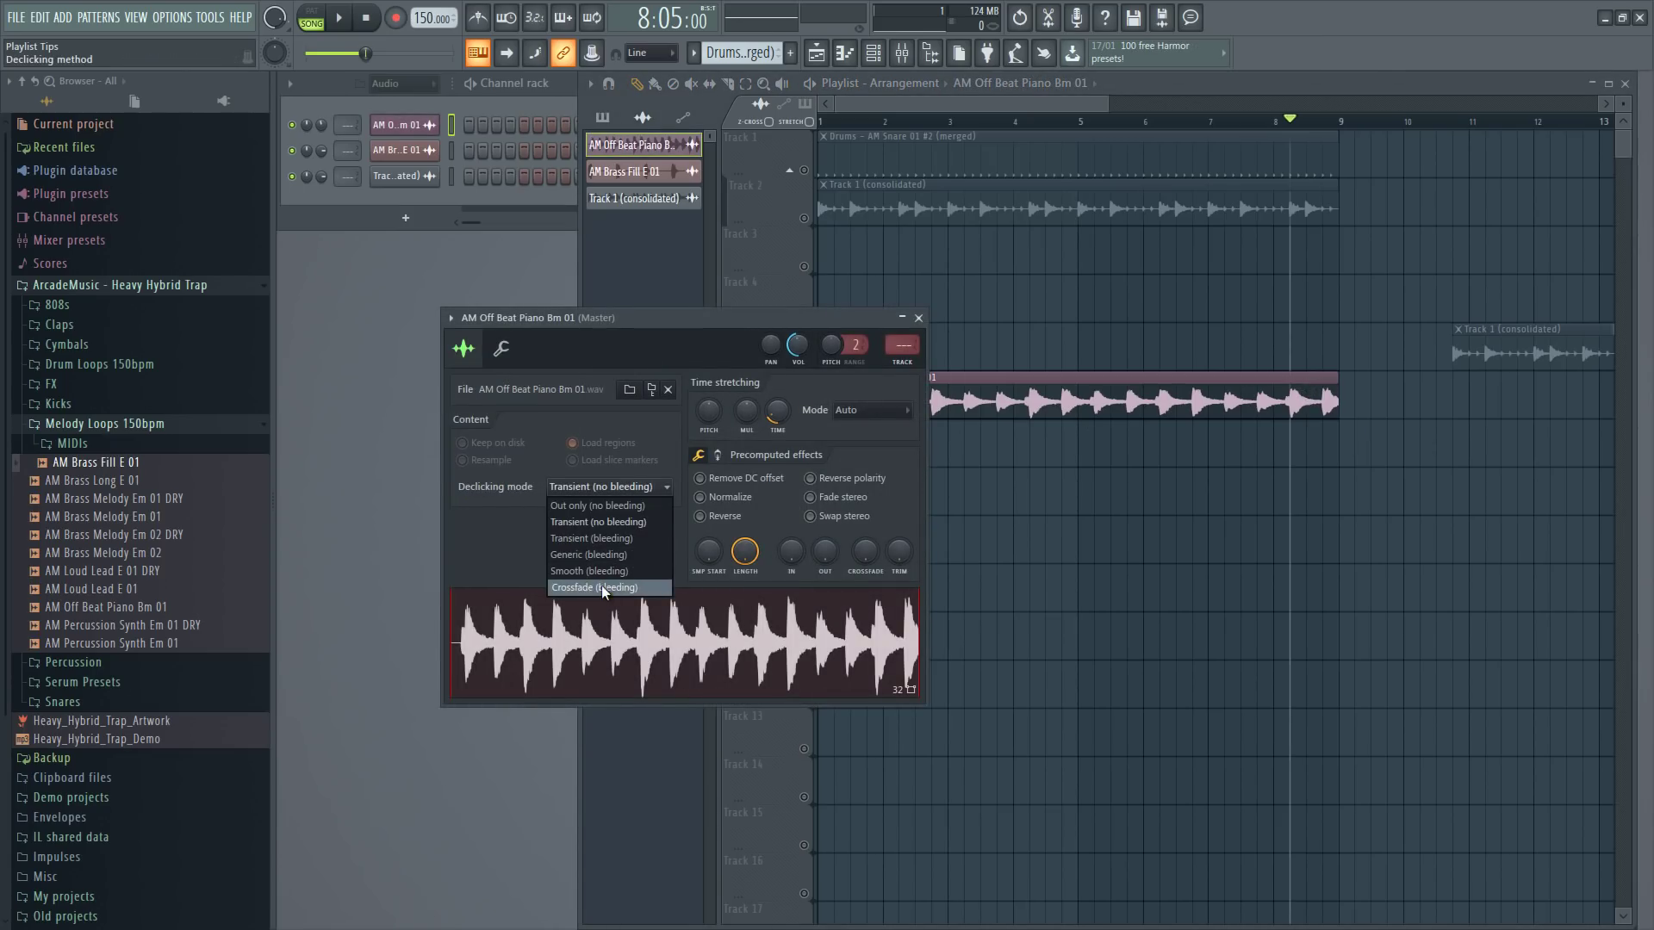
click(601, 586)
click(918, 318)
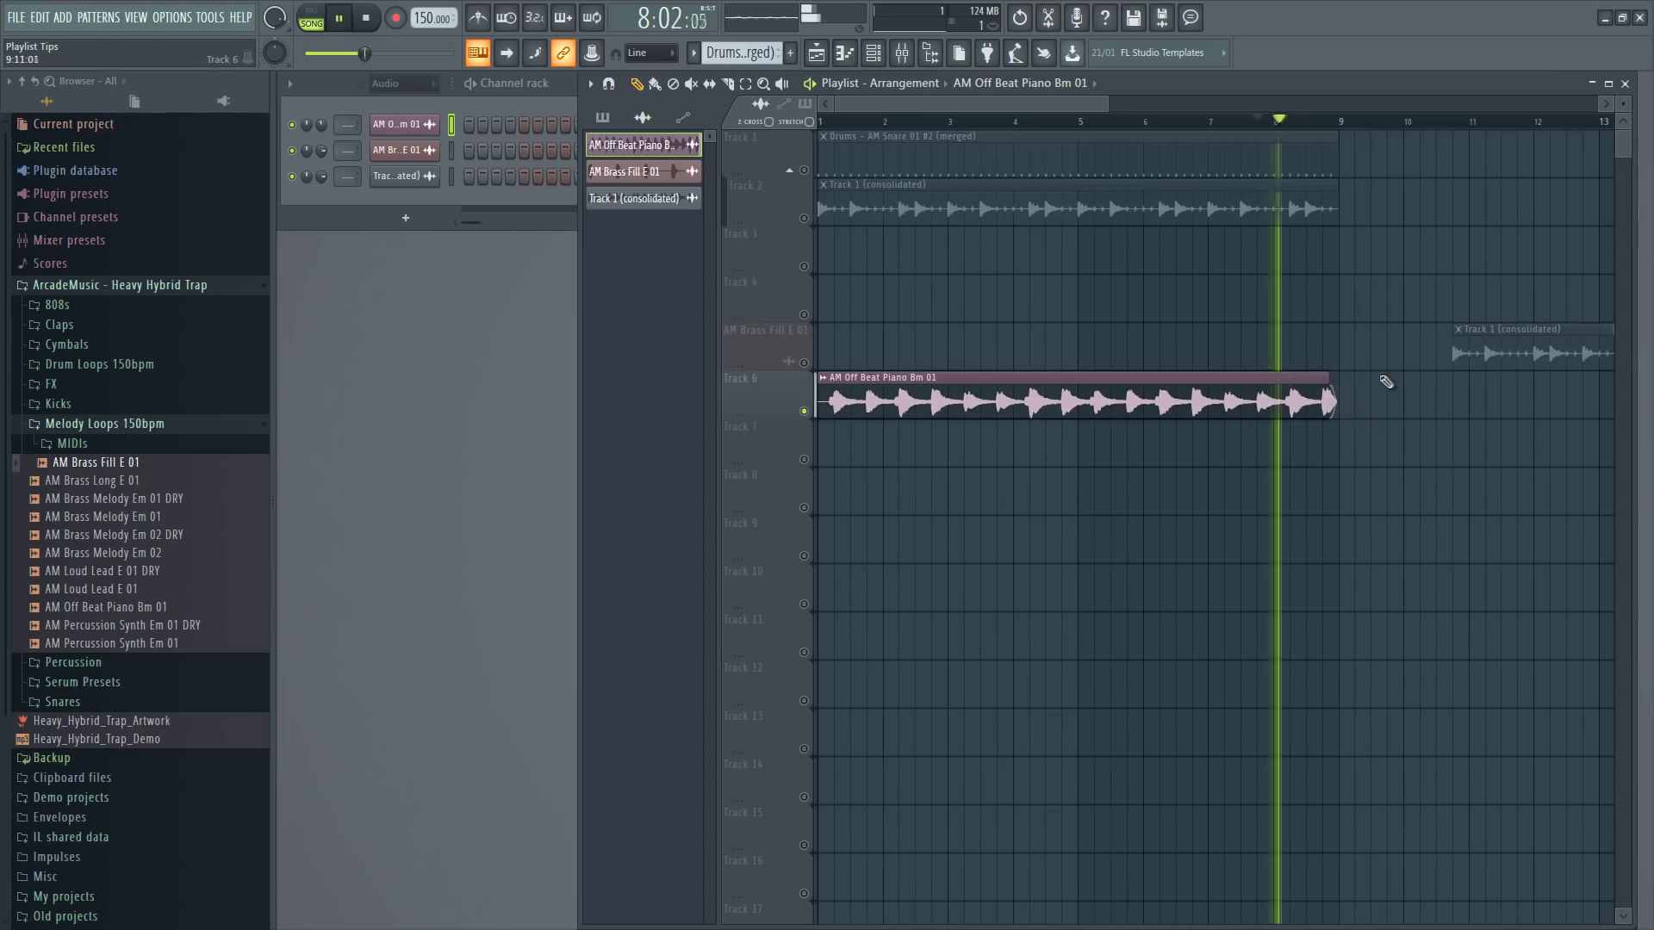
key(space)
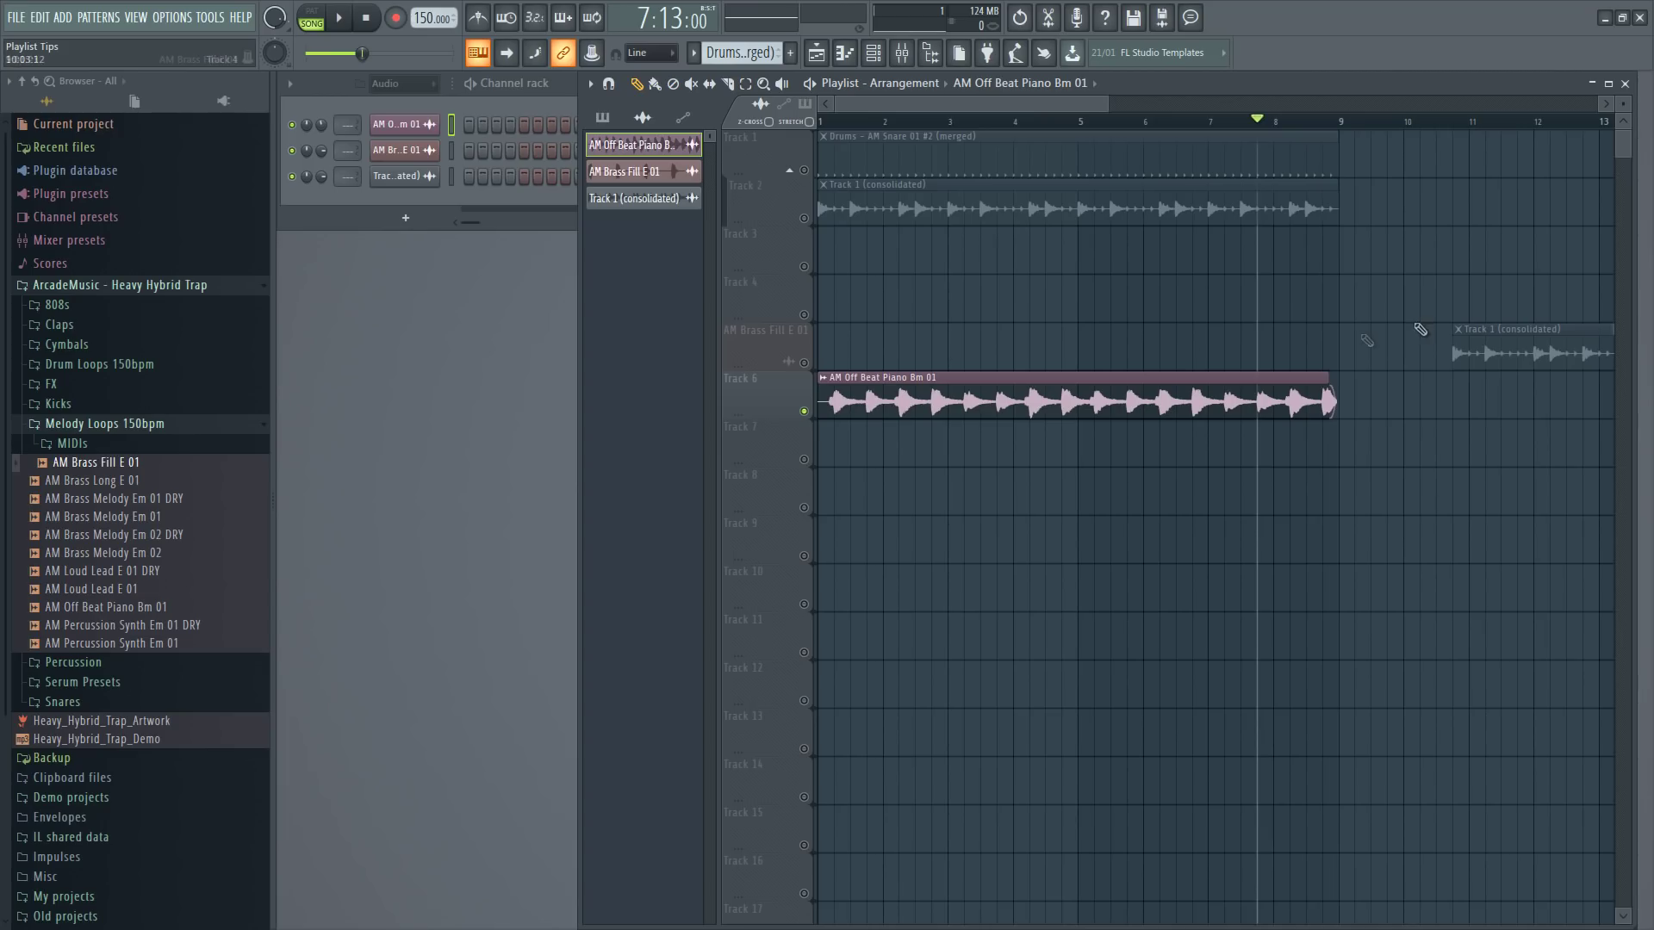
Try trimming the start of the piano clip on Track 6 to about 1:05:00, play it, and undo the trims
drag(814, 398, 834, 399)
key(space)
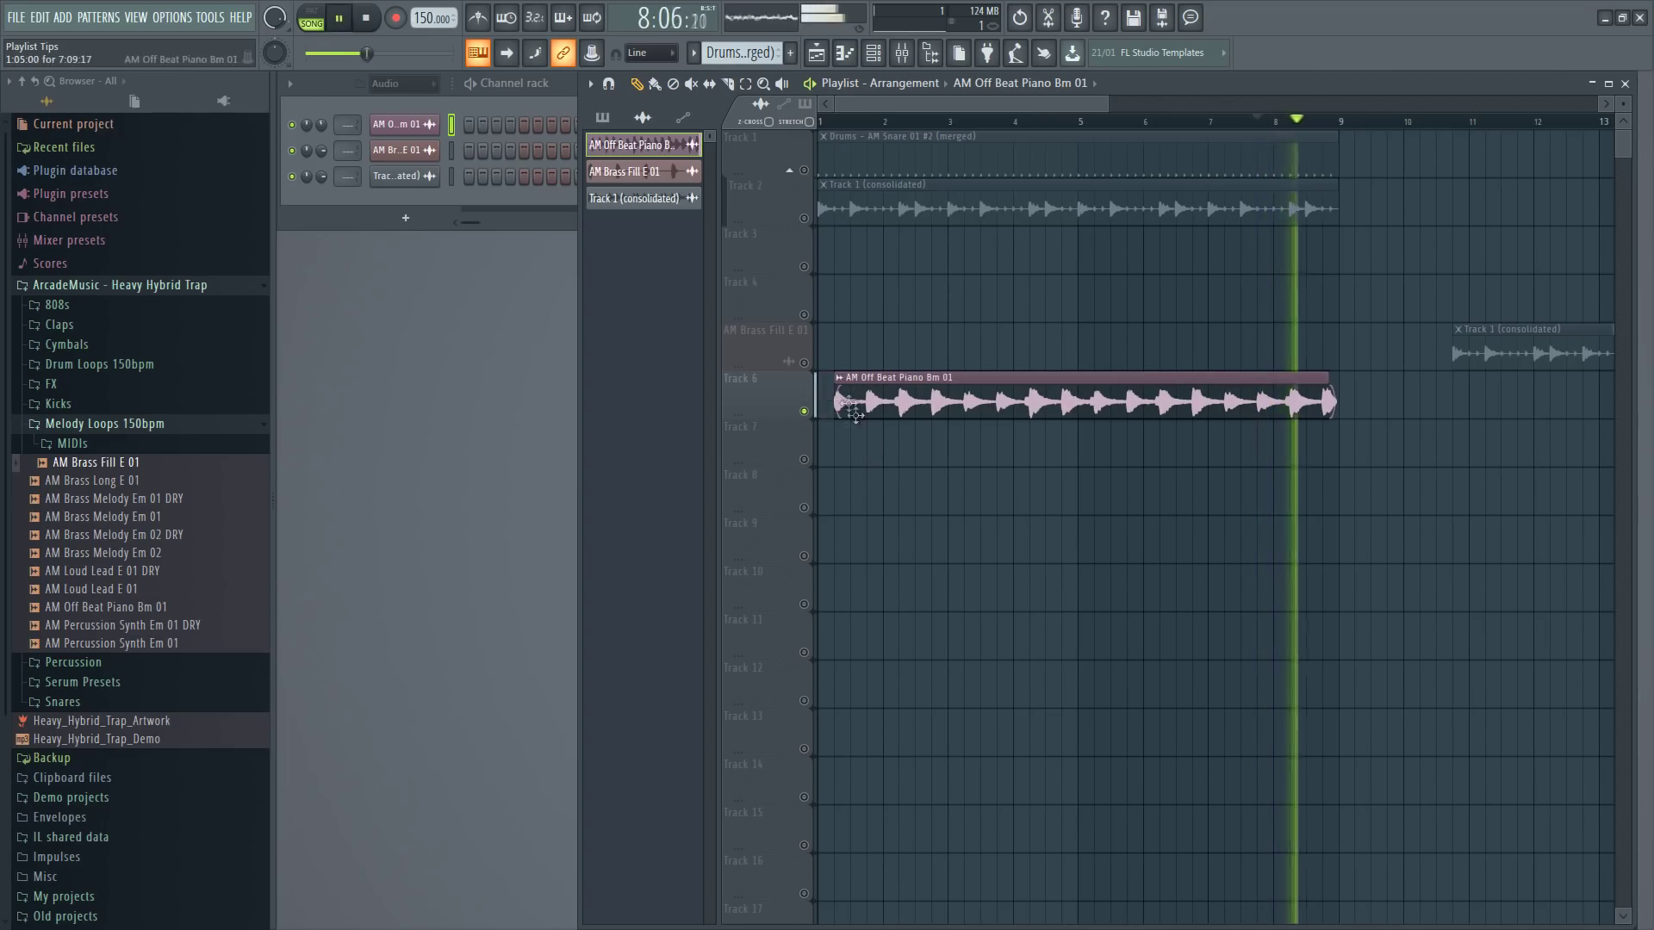
key(space)
key(ctrl+z)
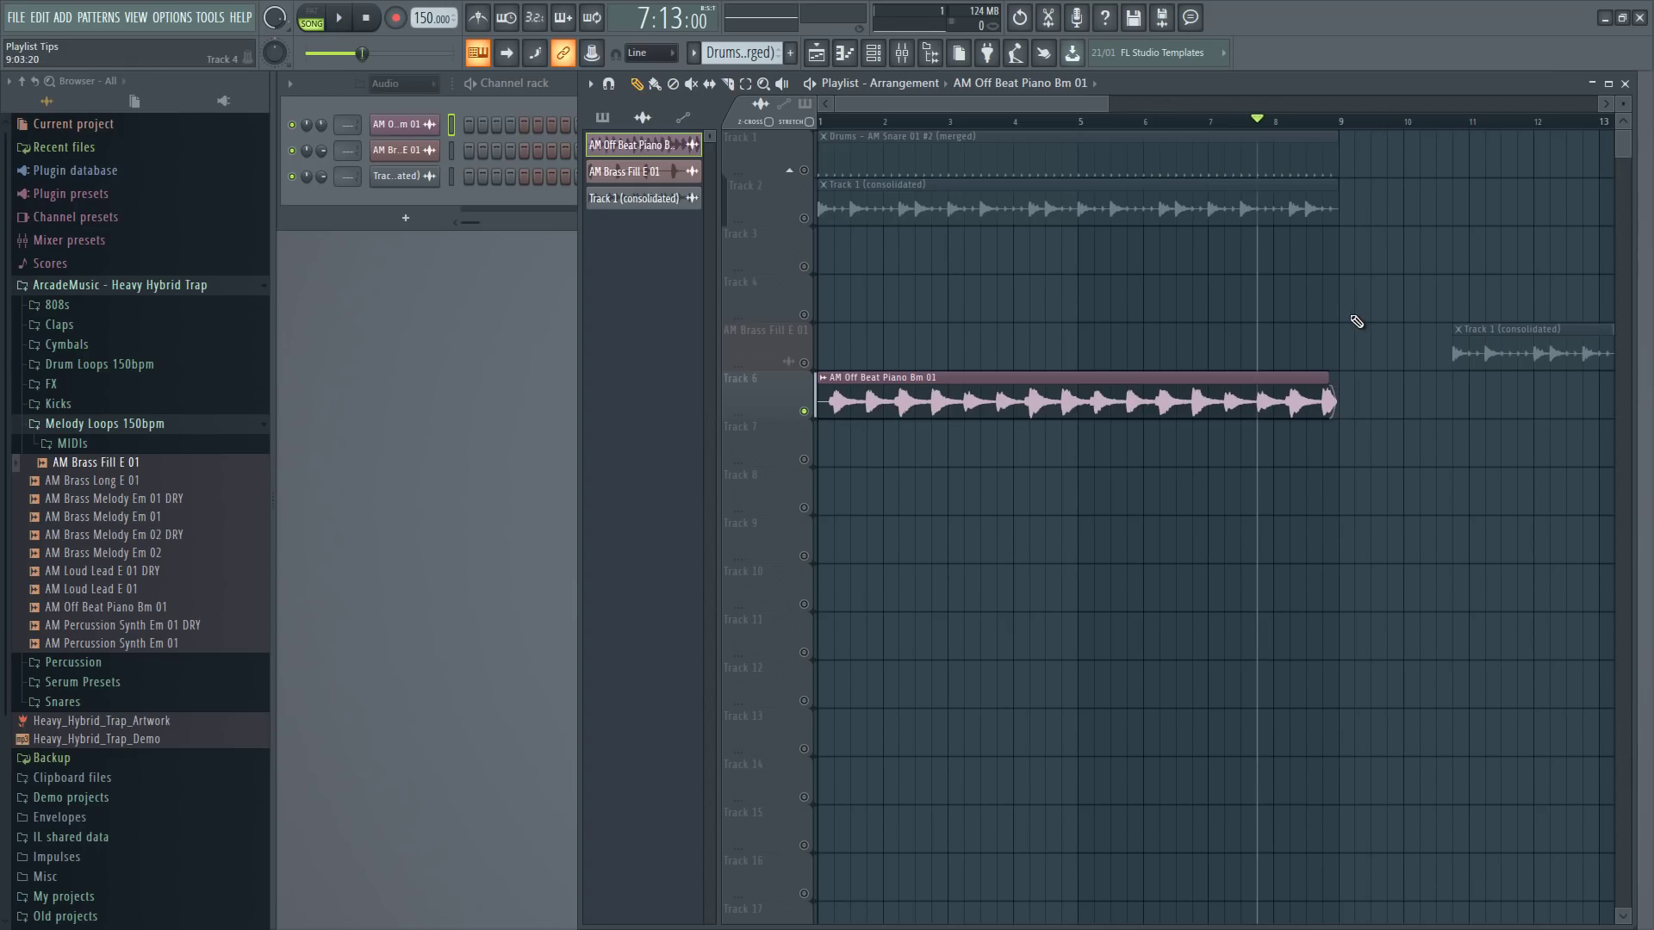
drag(815, 398, 833, 399)
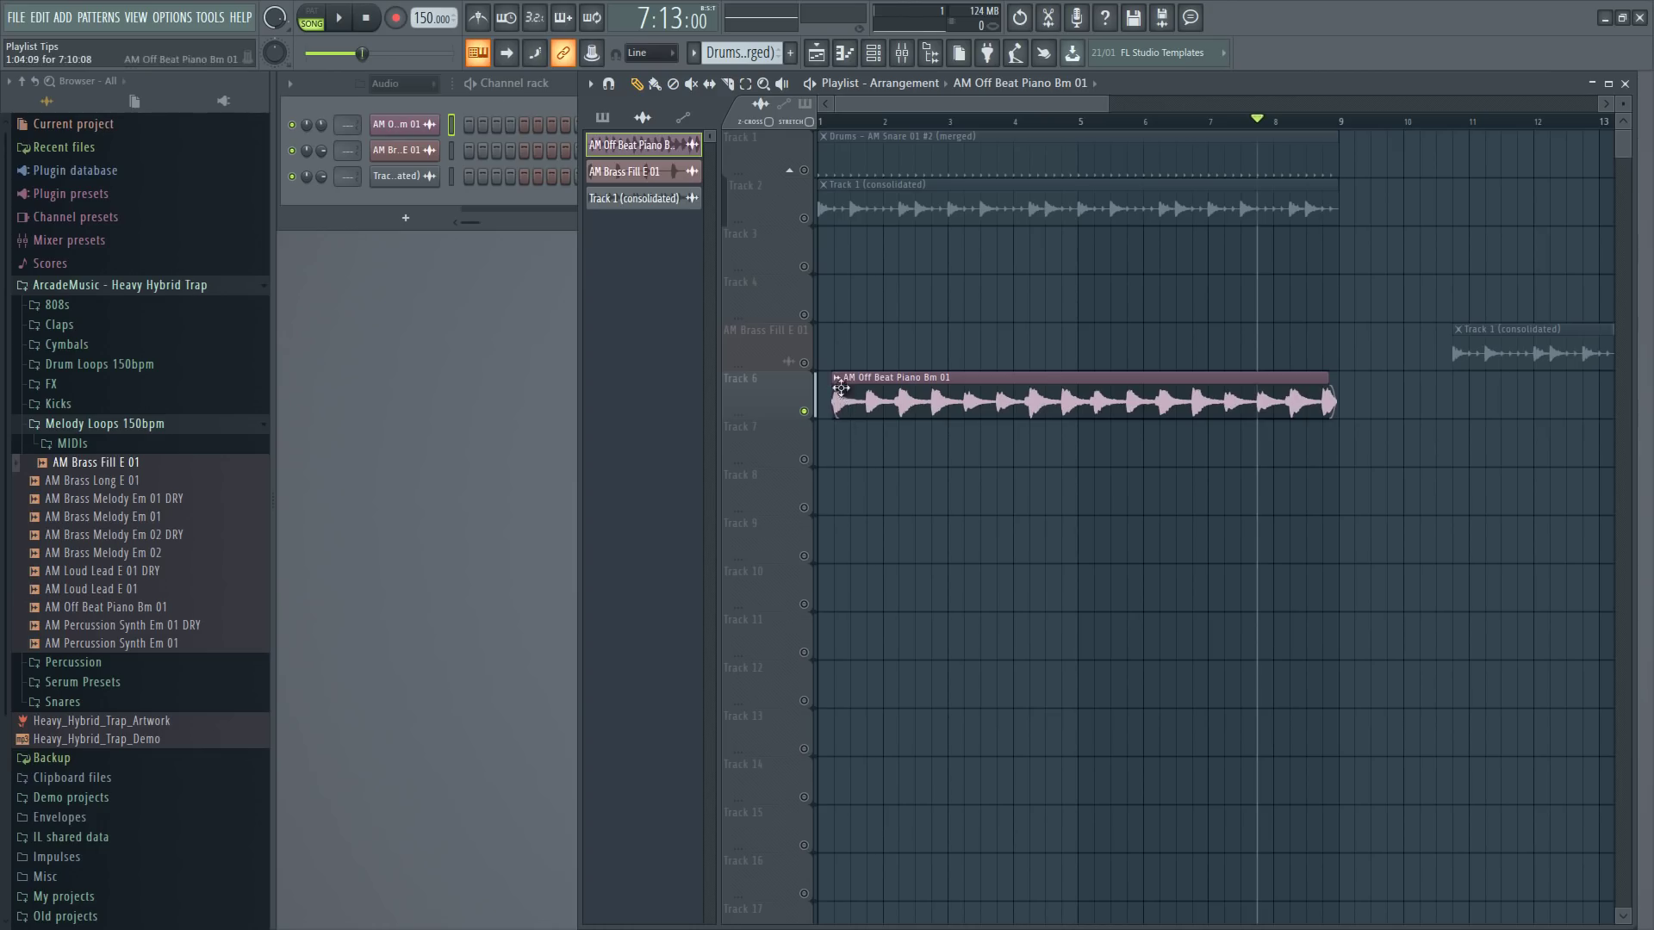
key(ctrl+z)
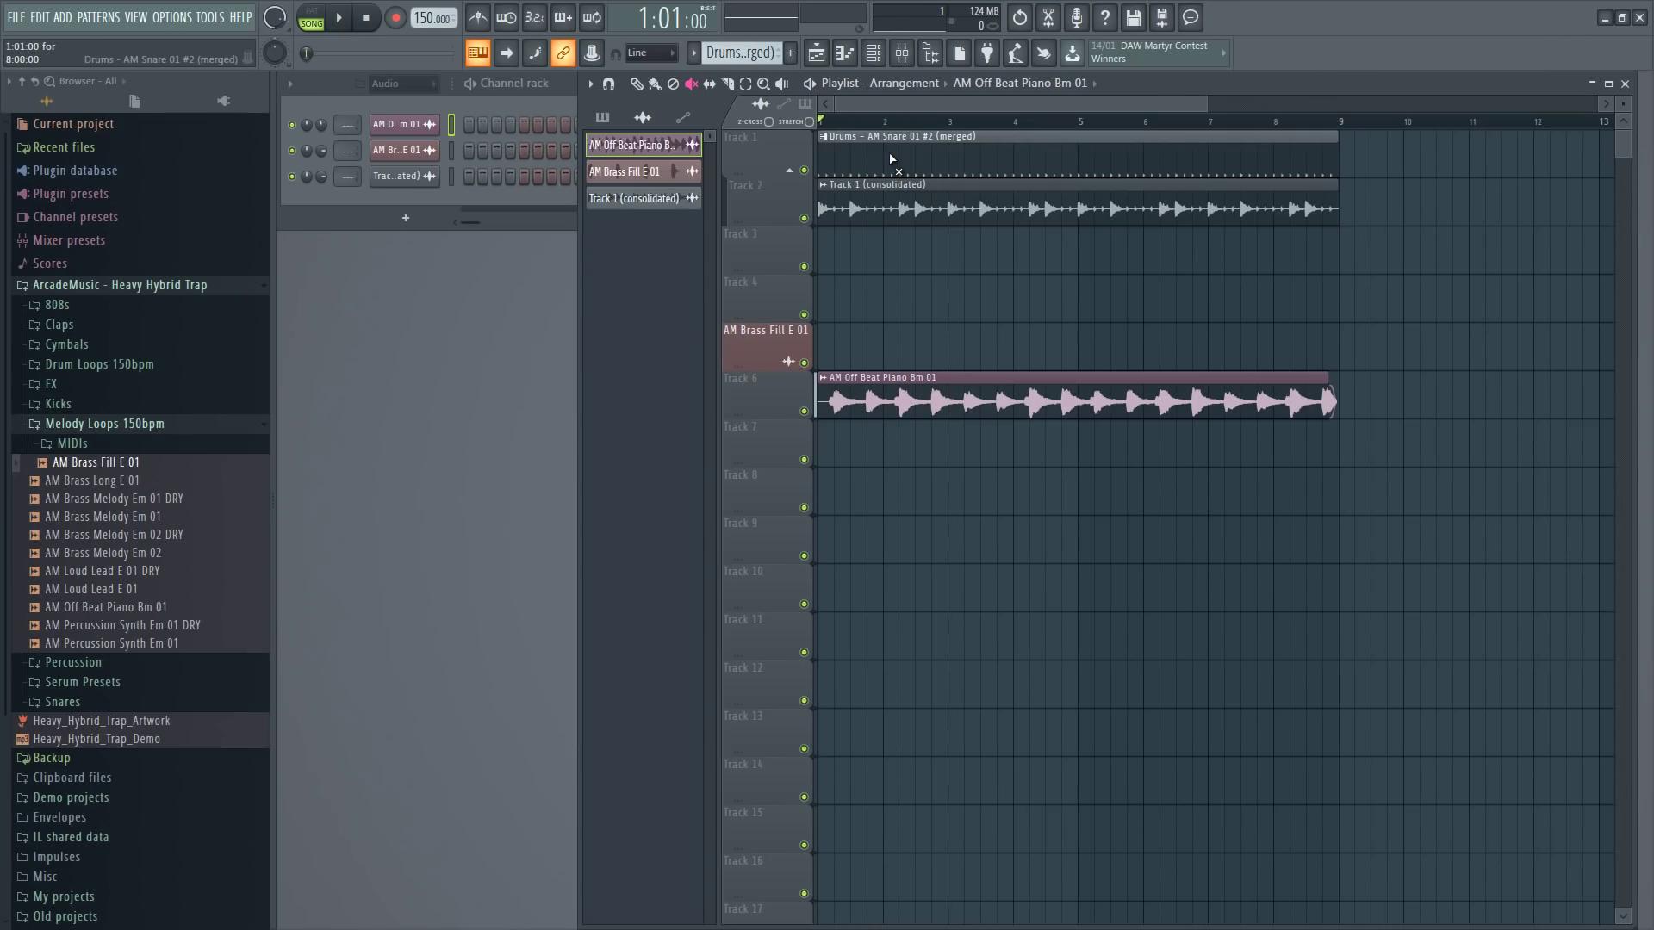
Mute the merged drum clip on Track 1, and mute and unmute the piano and consolidated clips
click(980, 151)
click(999, 398)
click(1000, 398)
click(975, 209)
click(975, 209)
Draw one piano clip each on Track 3 and Track 4, align both to the song start, and undo them
click(638, 85)
mouse_move(921, 257)
mouse_down()
mouse_move(1034, 258)
mouse_move(742, 267)
mouse_up()
drag(1341, 268, 1185, 318)
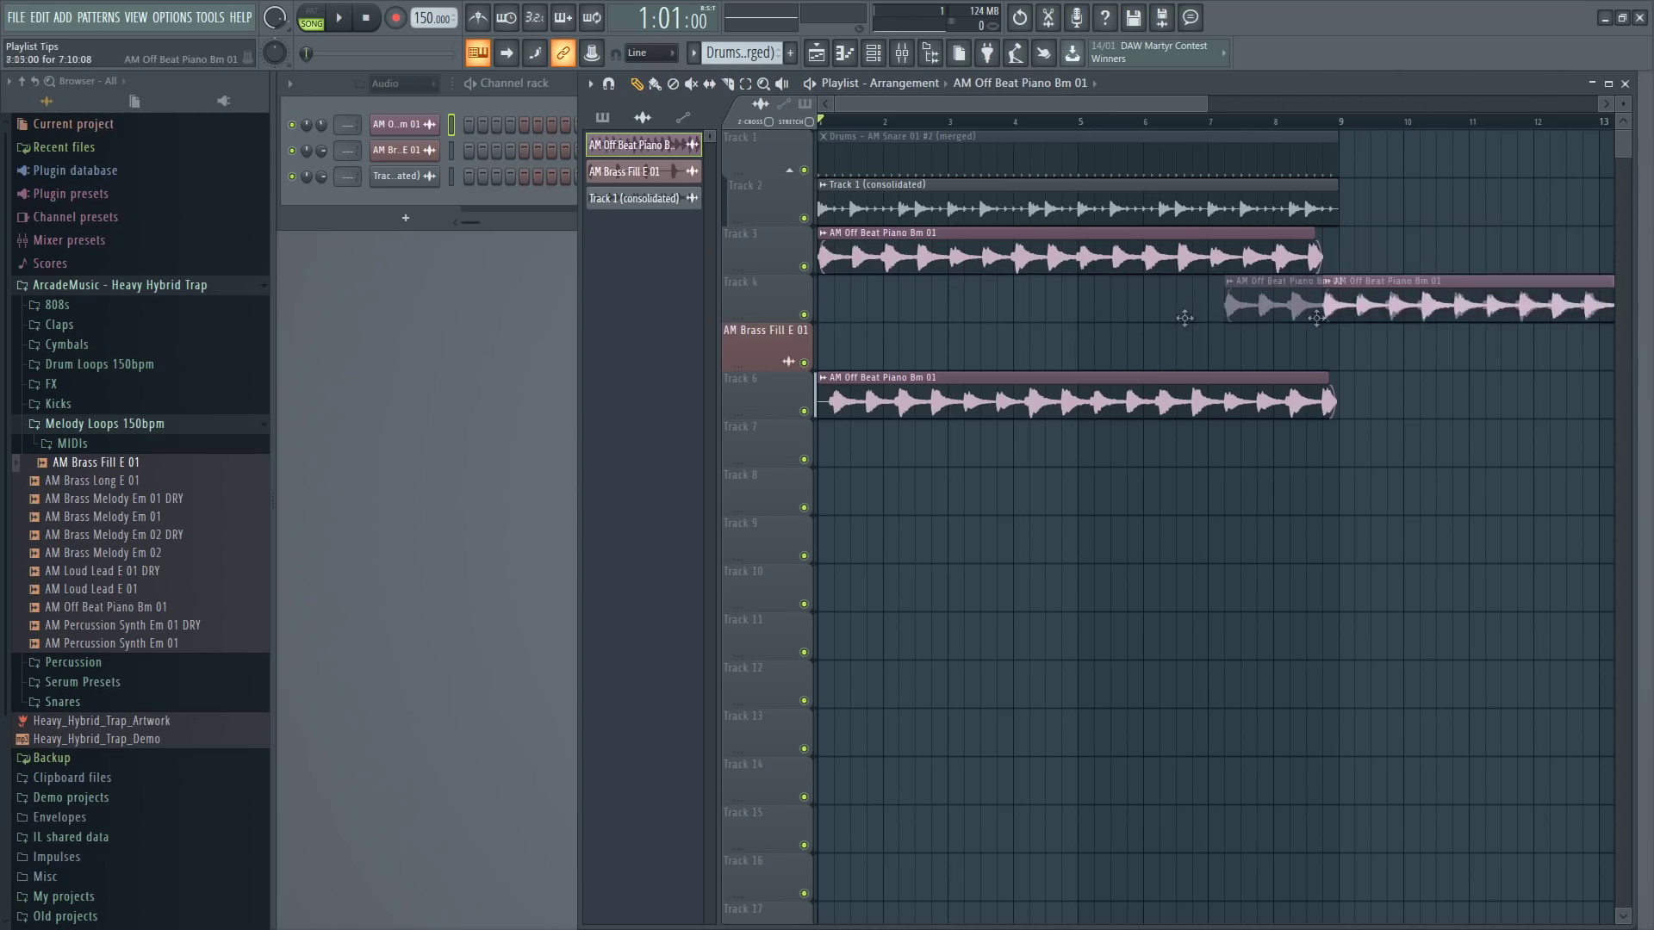
drag(1315, 319, 806, 319)
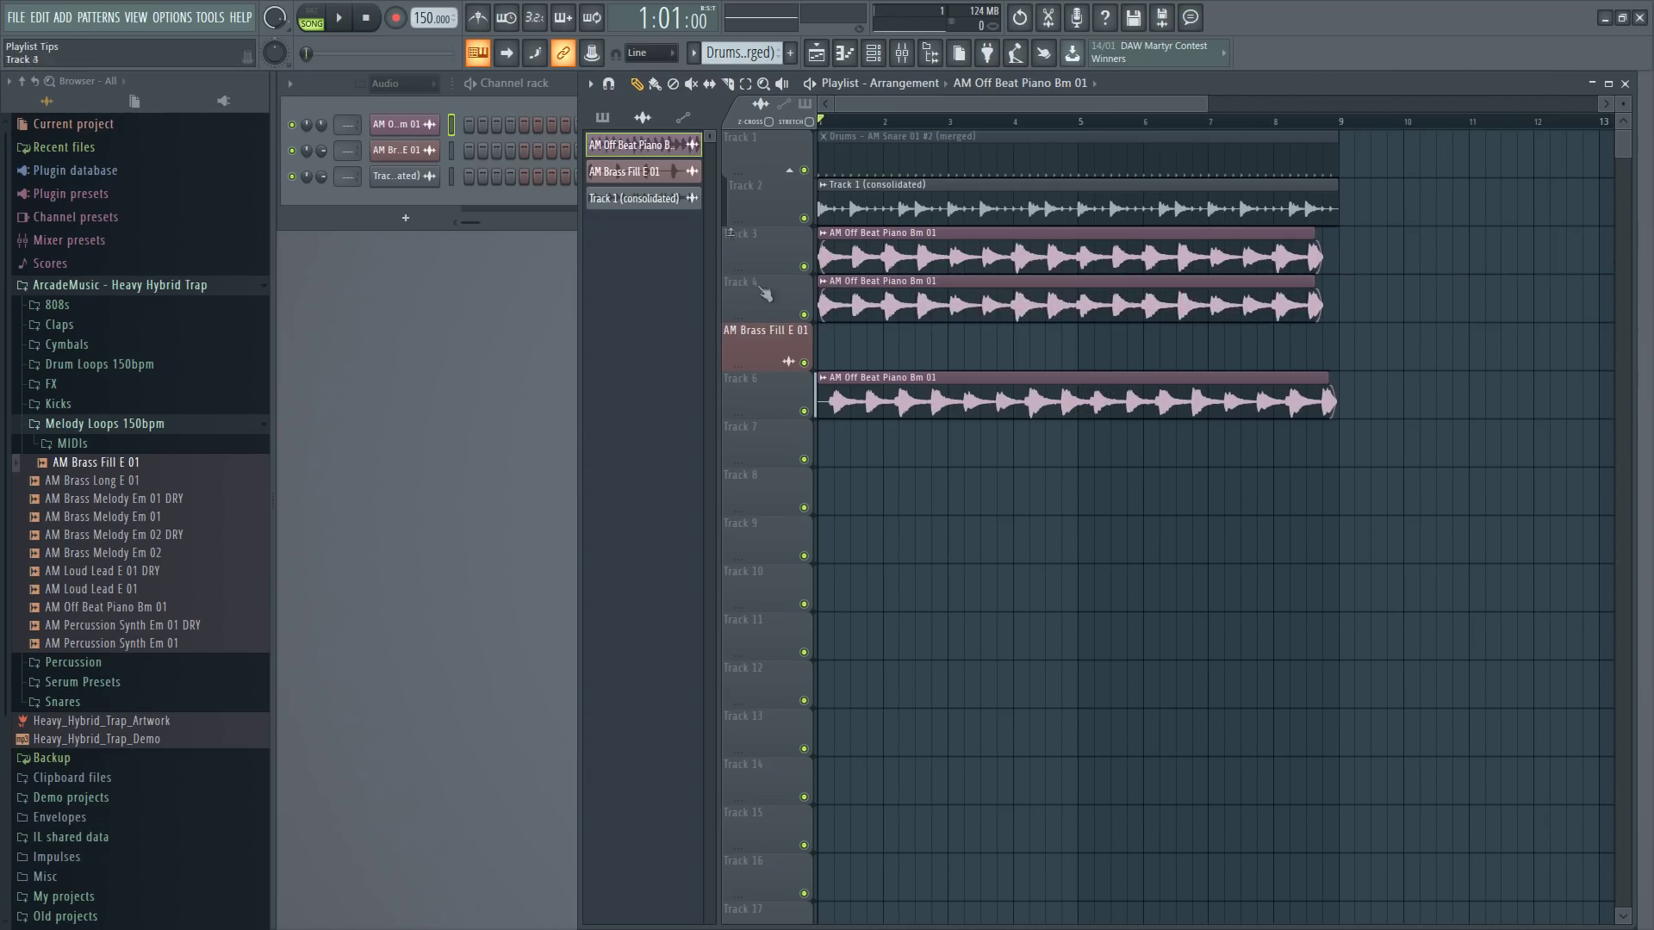
key(ctrl+z)
key(ctrl+z)
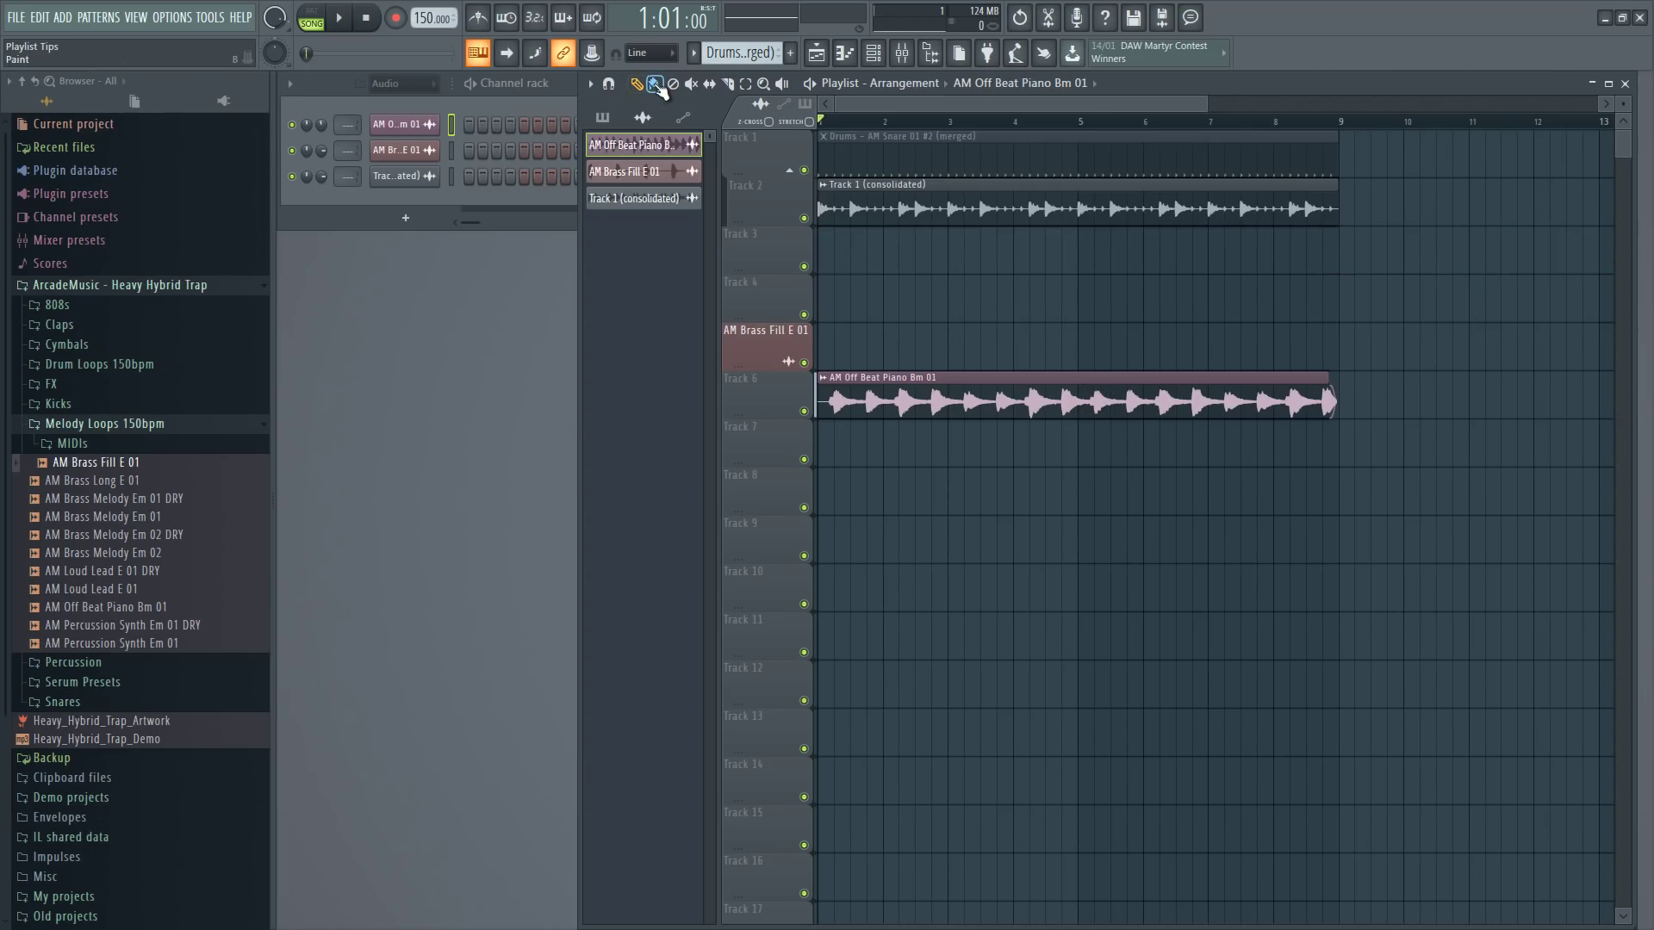
Paint a row of repeated piano clips along Track 3 with the Paint tool and delete them
click(656, 85)
mouse_move(824, 251)
mouse_down()
mouse_move(1591, 251)
mouse_move(1228, 334)
mouse_move(1652, 249)
mouse_move(1394, 284)
mouse_move(1516, 269)
mouse_move(1163, 255)
mouse_up()
scroll(1168, 131, down, 2)
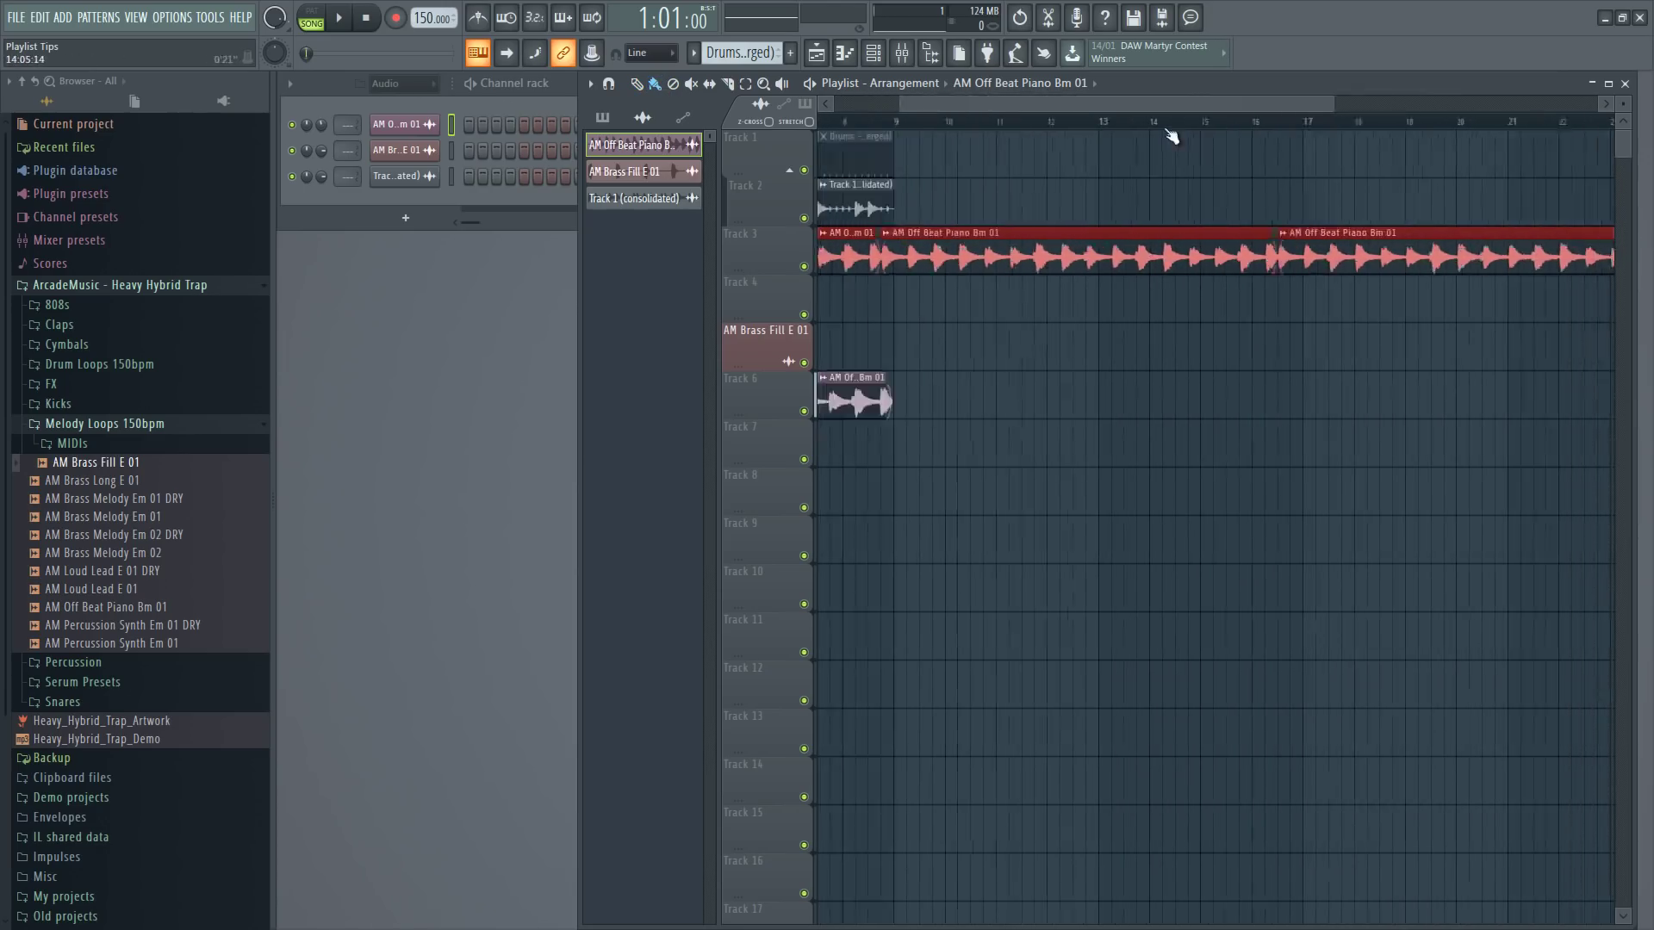
scroll(1169, 134, down, 3)
right_click(1232, 258)
Paint copies of the merged drum pattern along Track 1, delete them, and return to the Draw tool
click(894, 168)
mouse_move(983, 168)
mouse_down()
mouse_move(1599, 162)
mouse_move(1245, 173)
mouse_up()
right_click(1493, 165)
scroll(1065, 127, up, 5)
key(p)
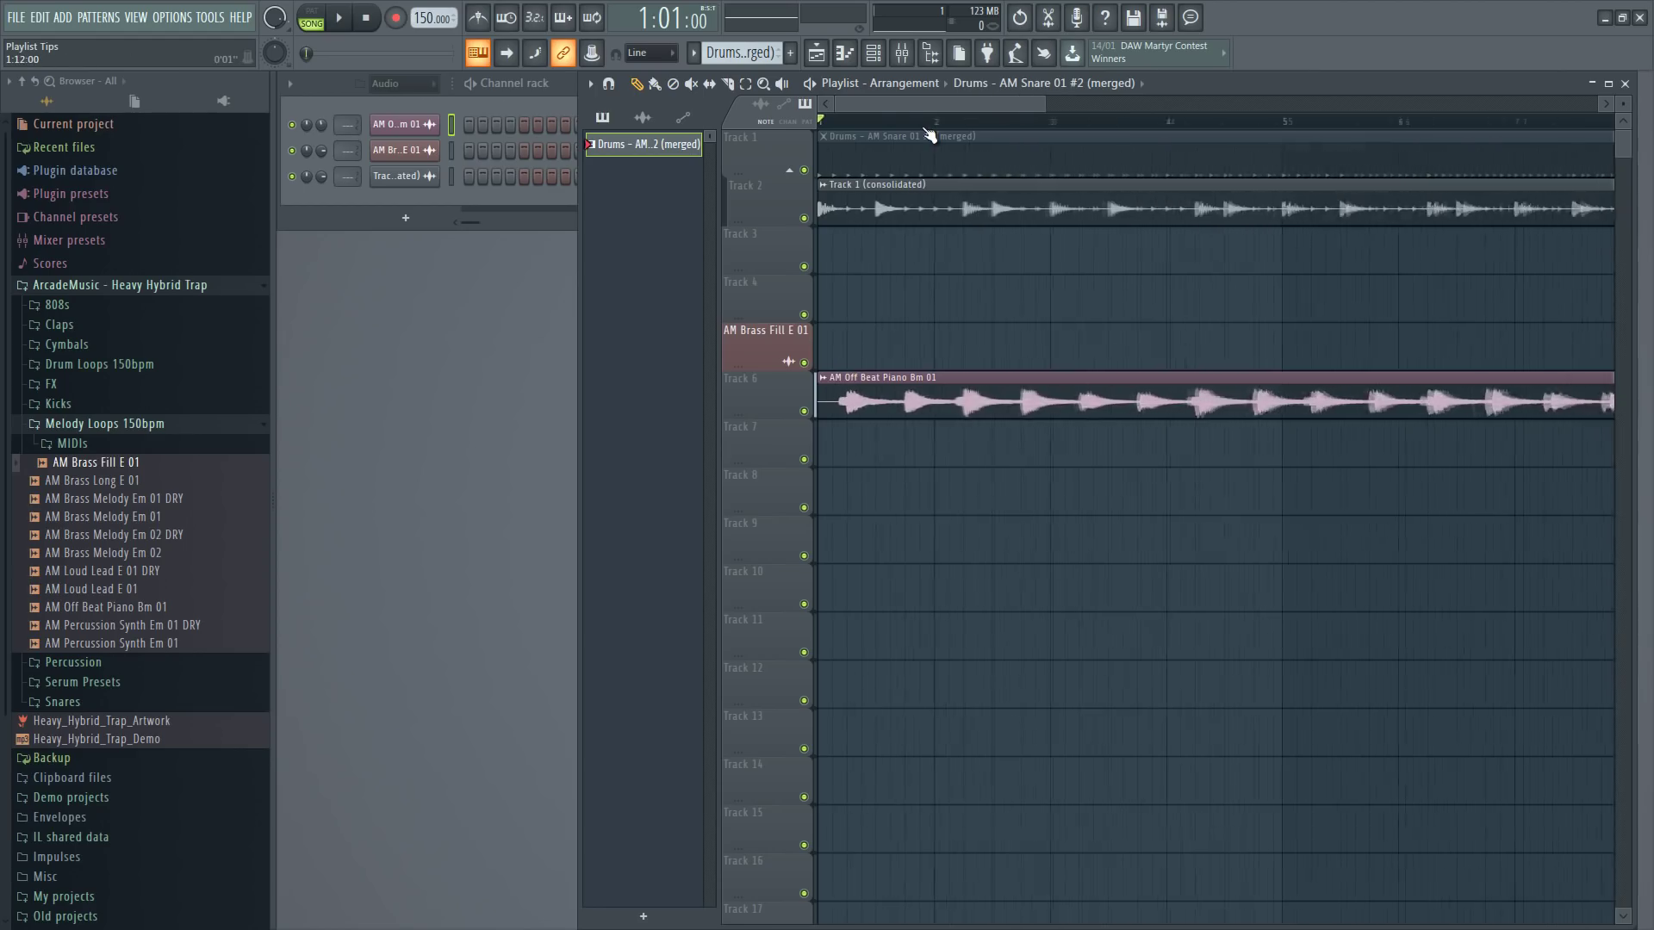
Play the soloed piano clip on Track 6 briefly and examine its channel settings
scroll(927, 129, down, 3)
key(space)
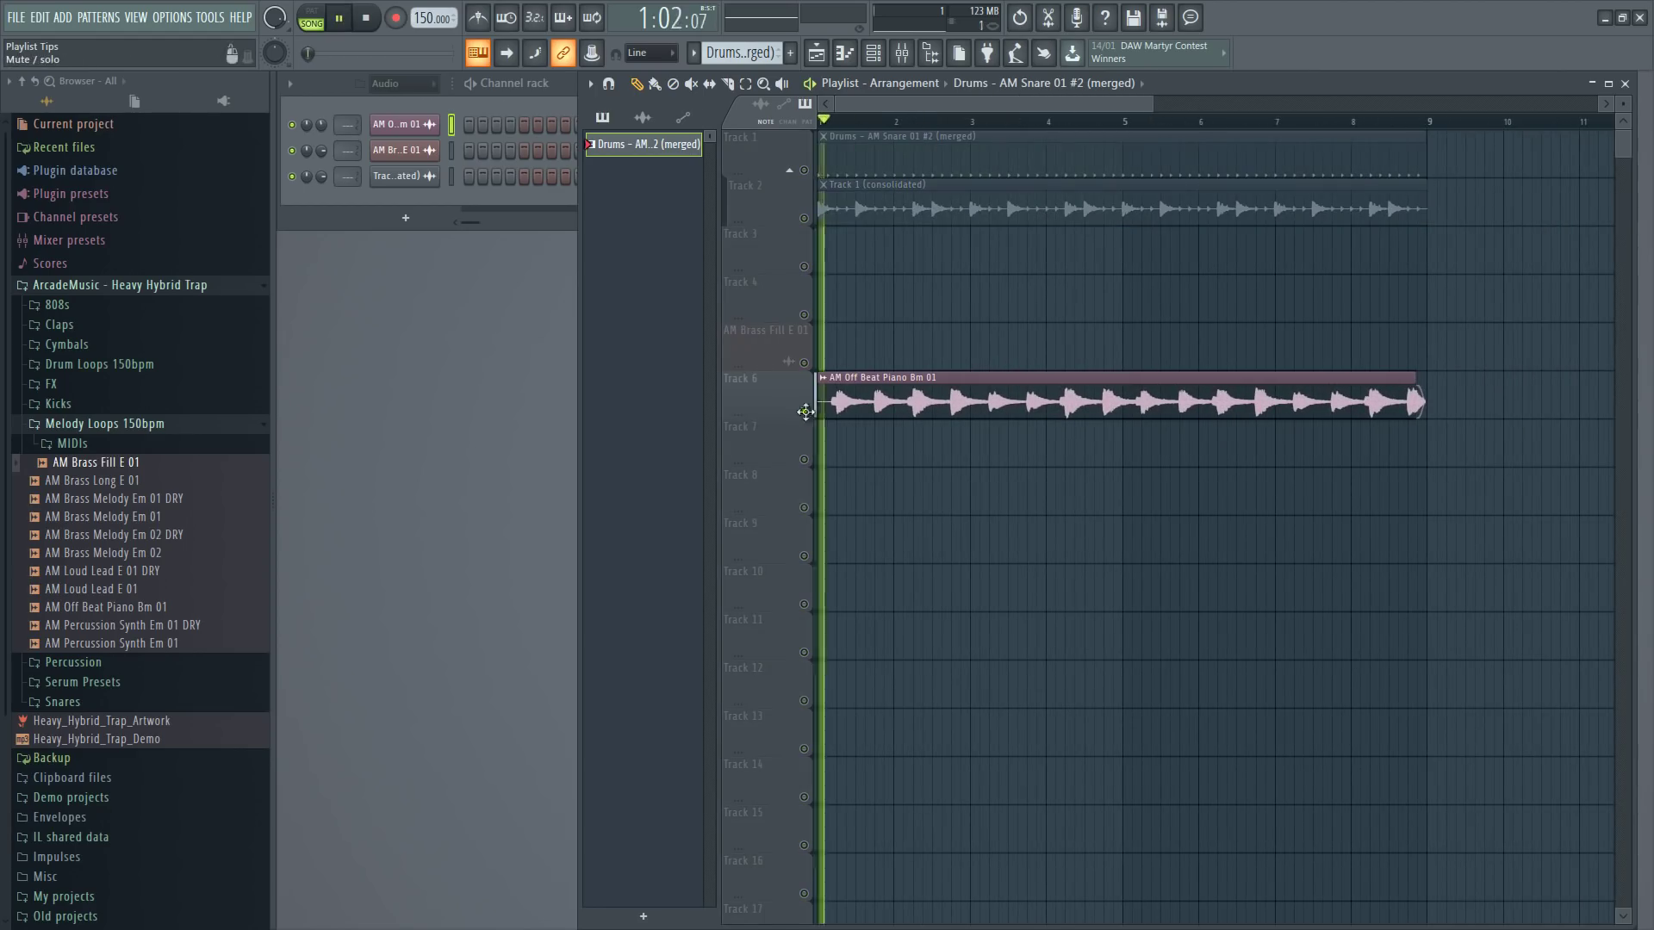
key(space)
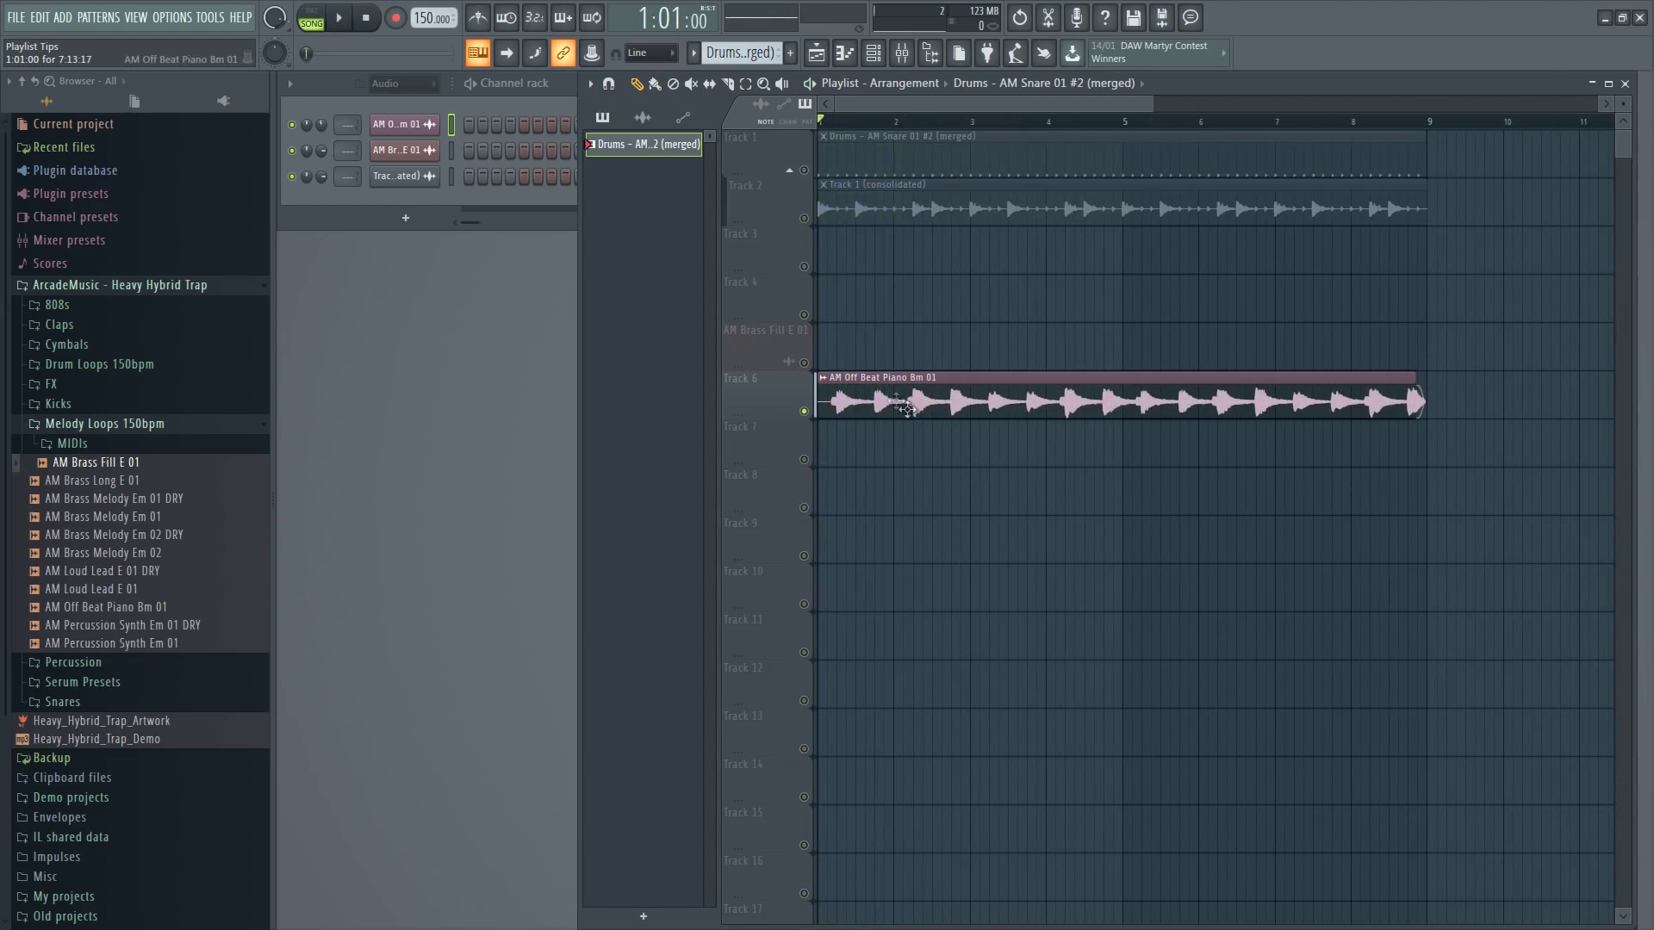
click(890, 402)
double_click(909, 405)
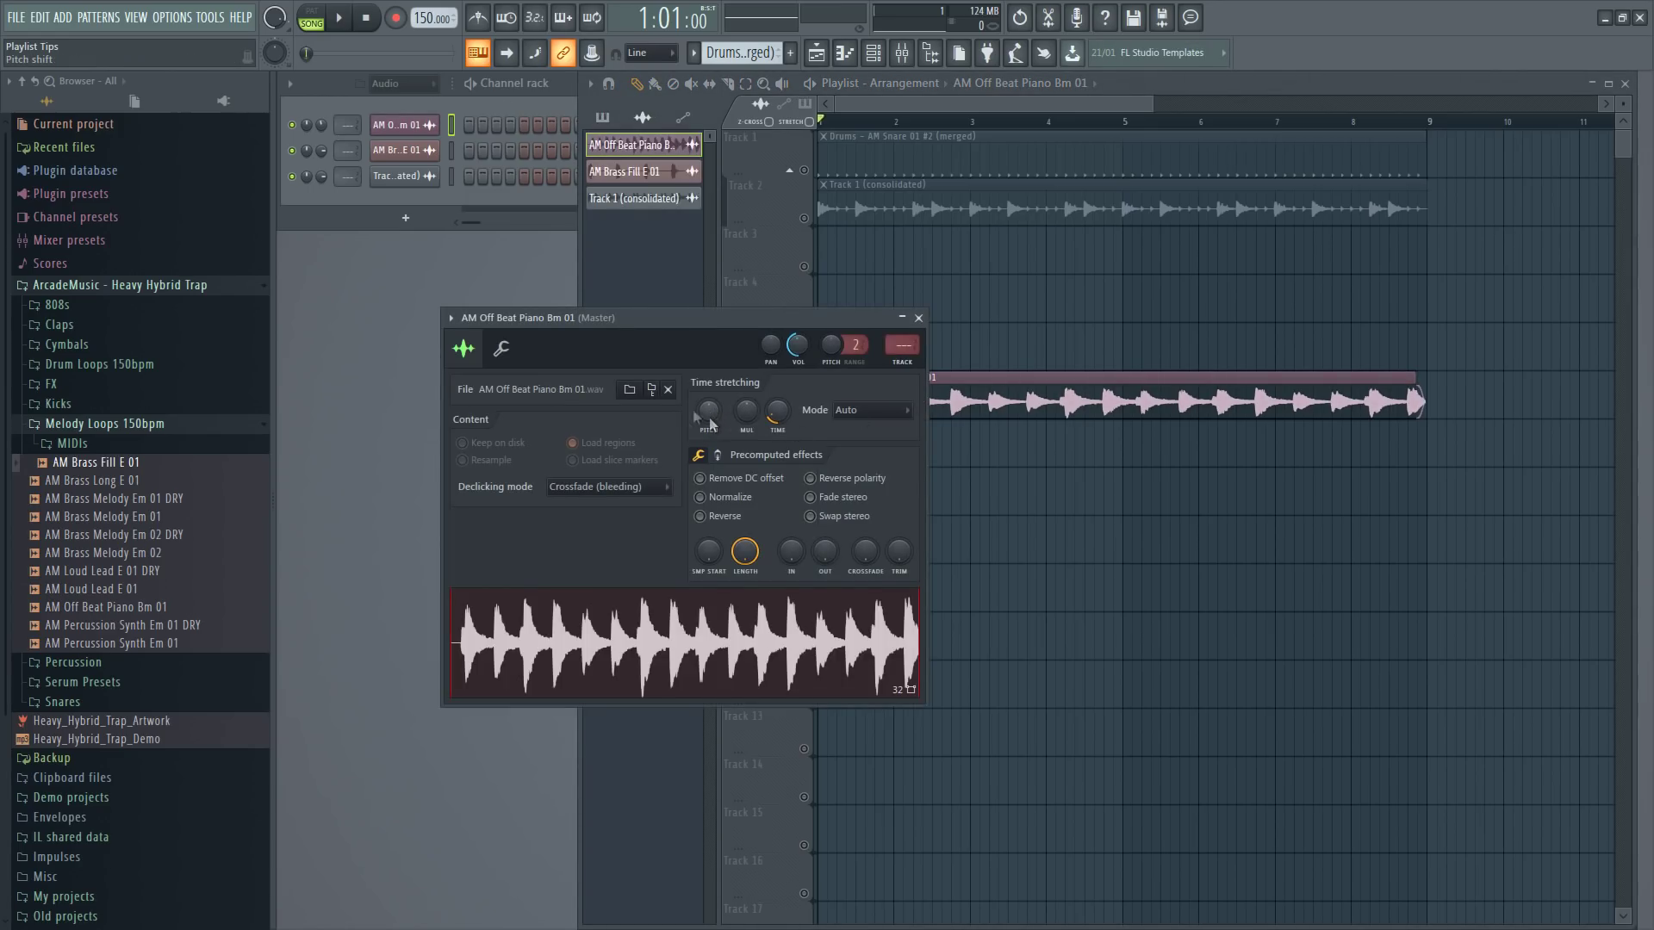
click(904, 320)
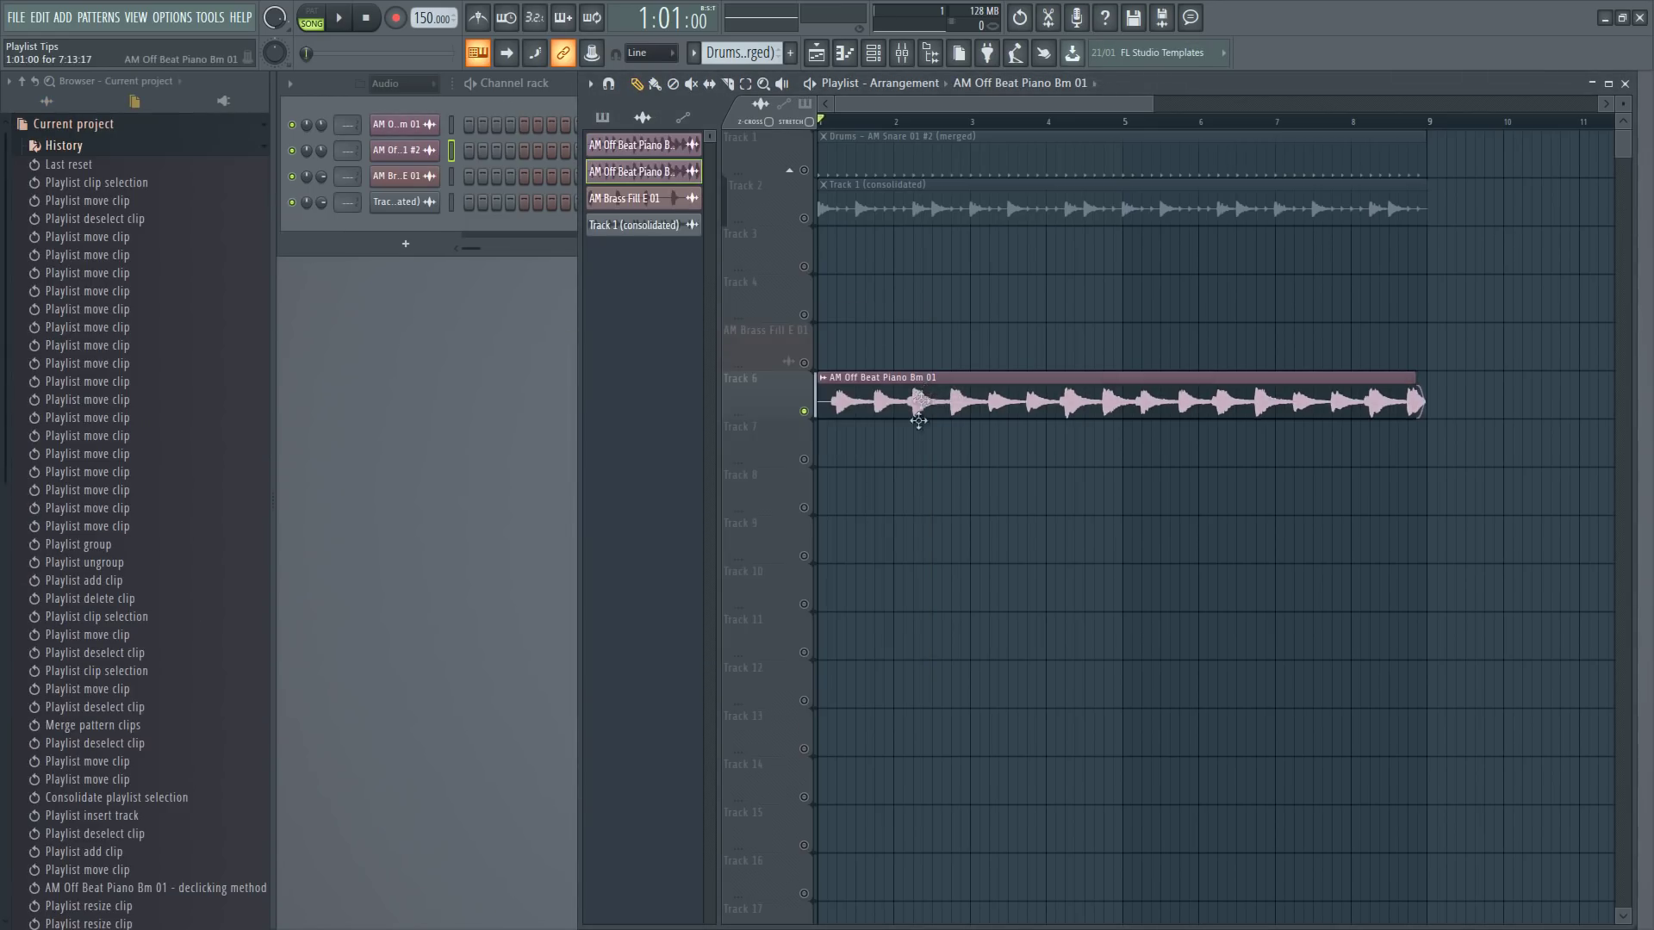
Place a copy of the piano clip on Track 7 at the song start and make it unique
click(912, 466)
click(830, 457)
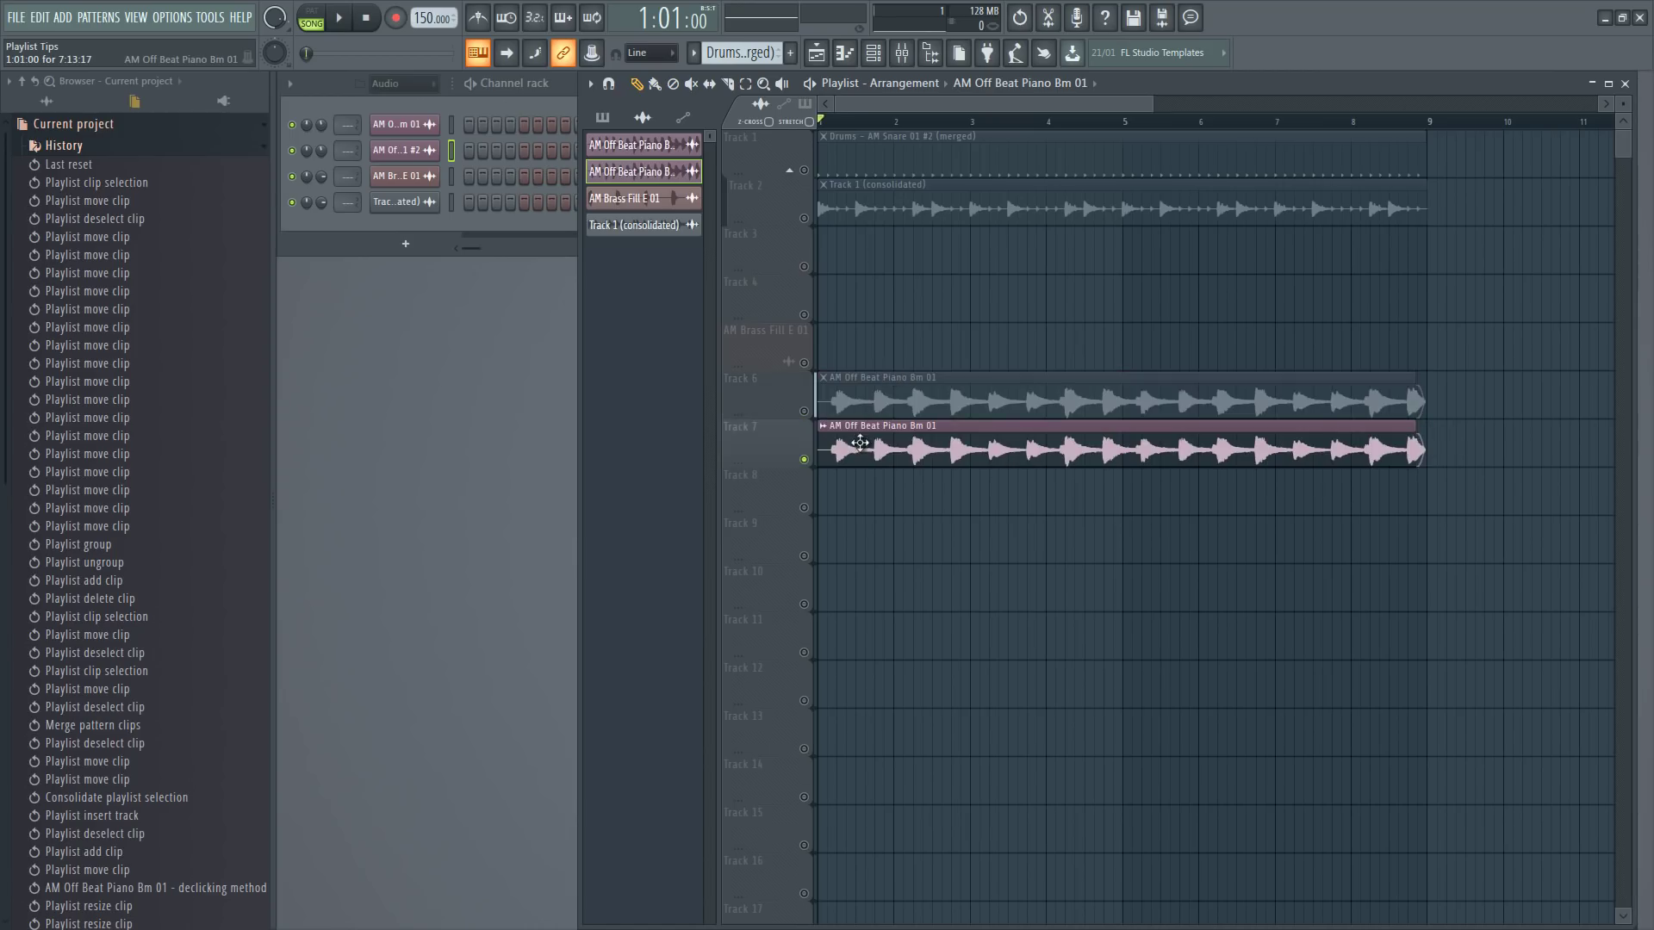
drag(946, 449, 1300, 476)
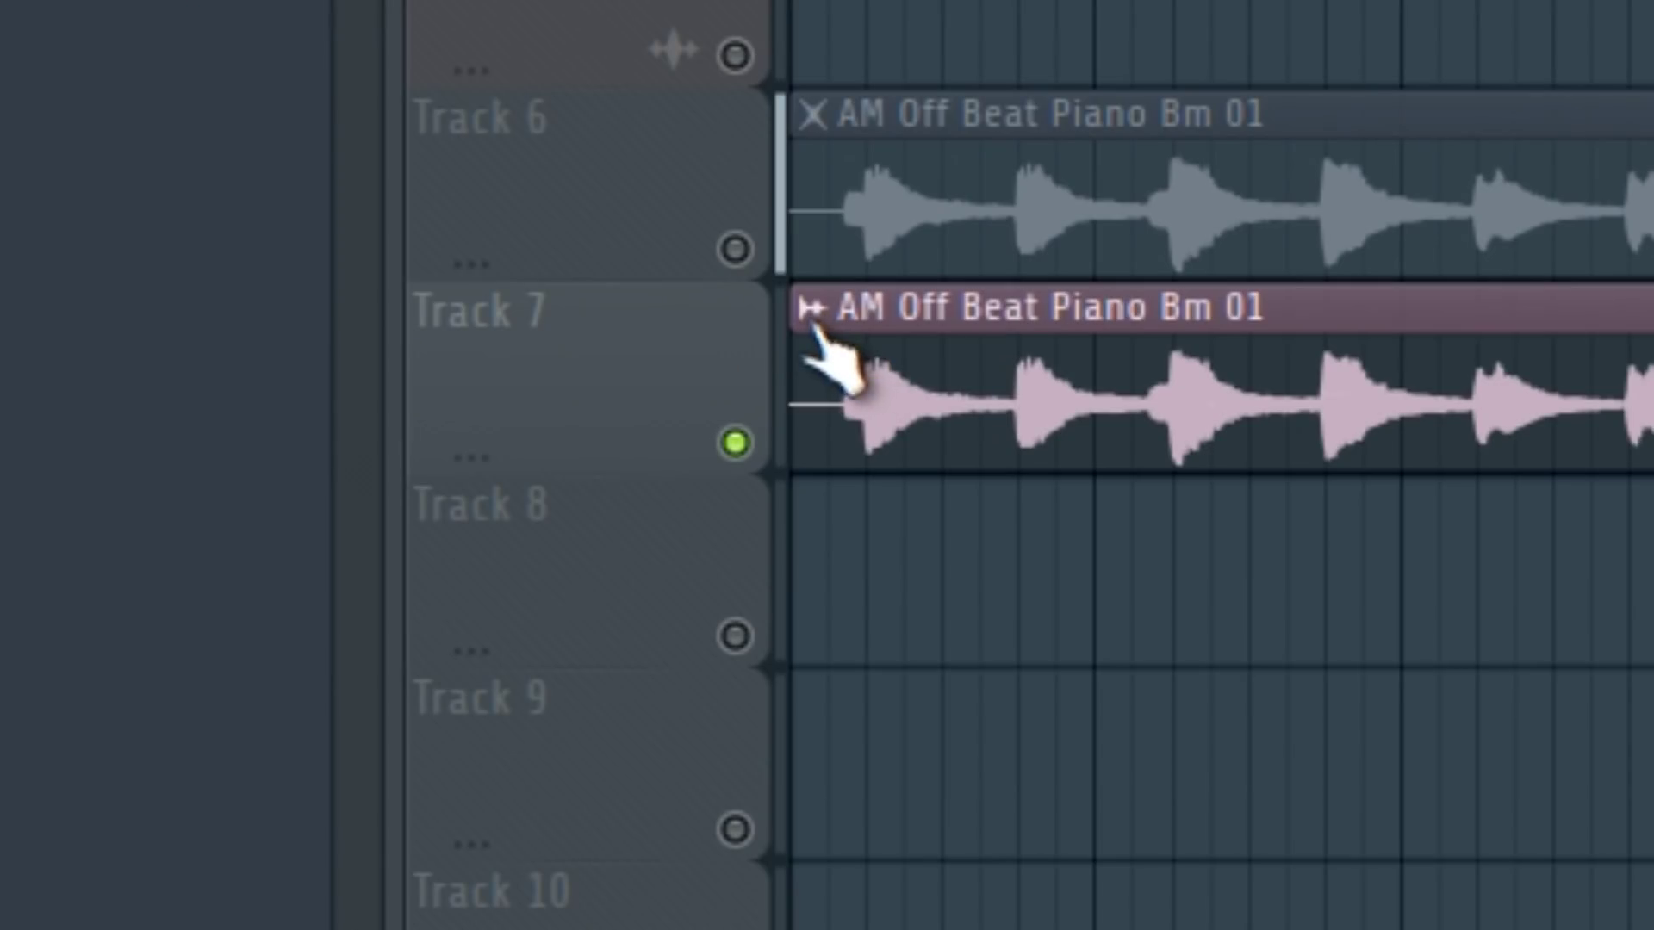
click(811, 321)
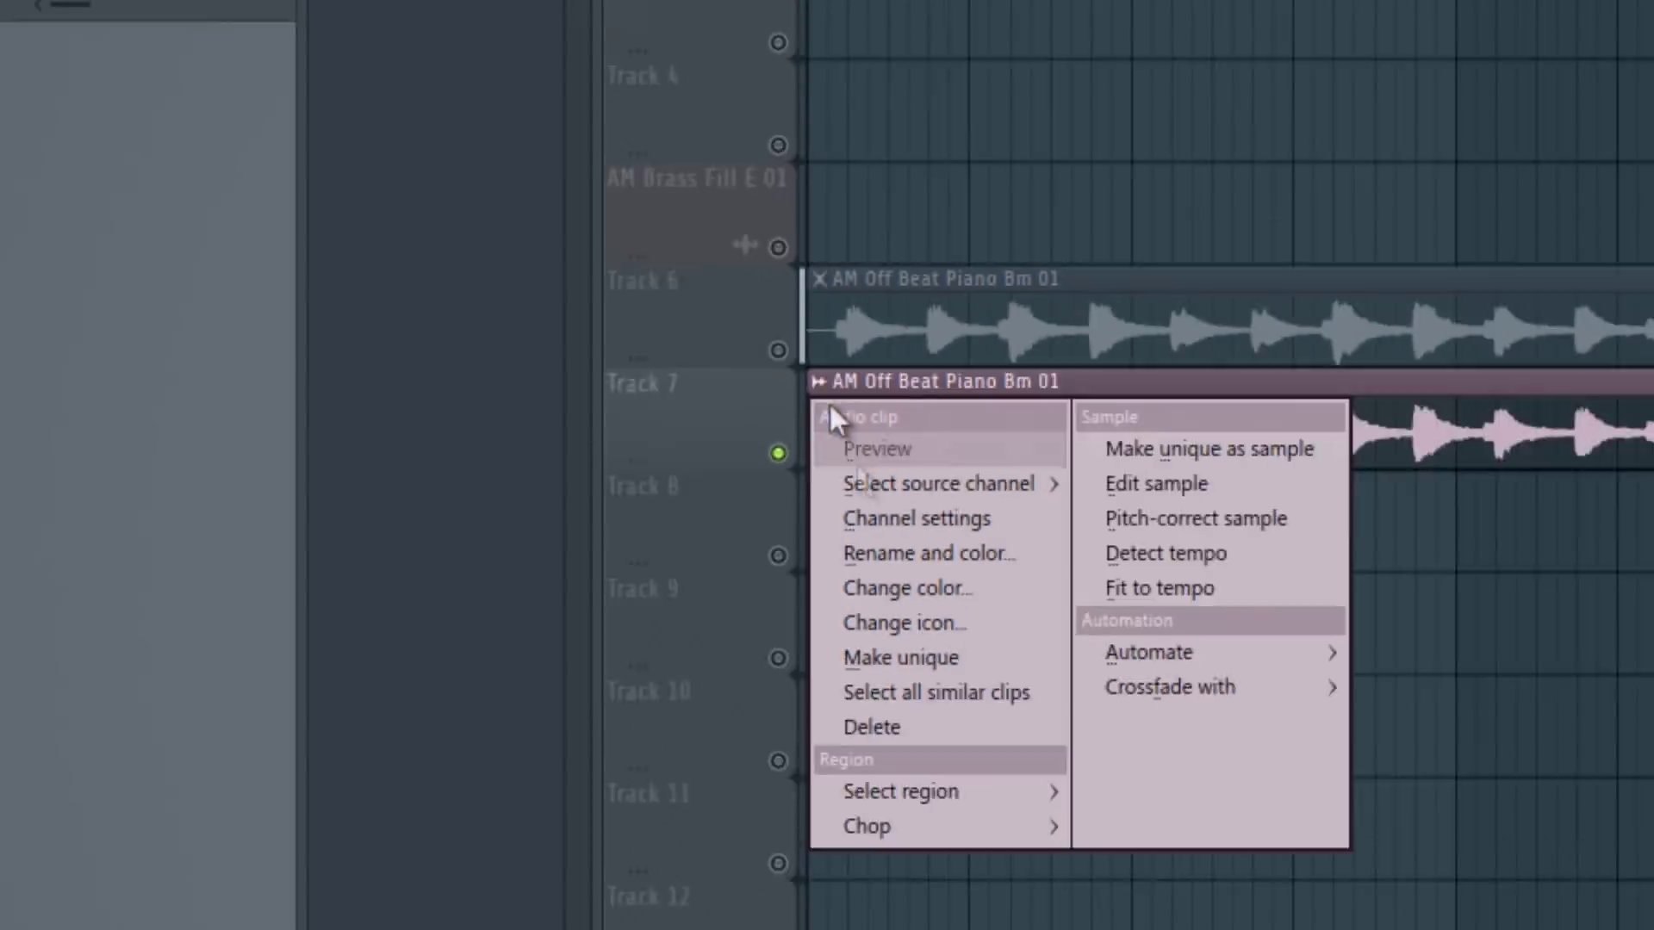
click(952, 858)
Solo Track 7, change the time-stretching pitch of its unique piano clip, and close the channel settings
right_click(805, 412)
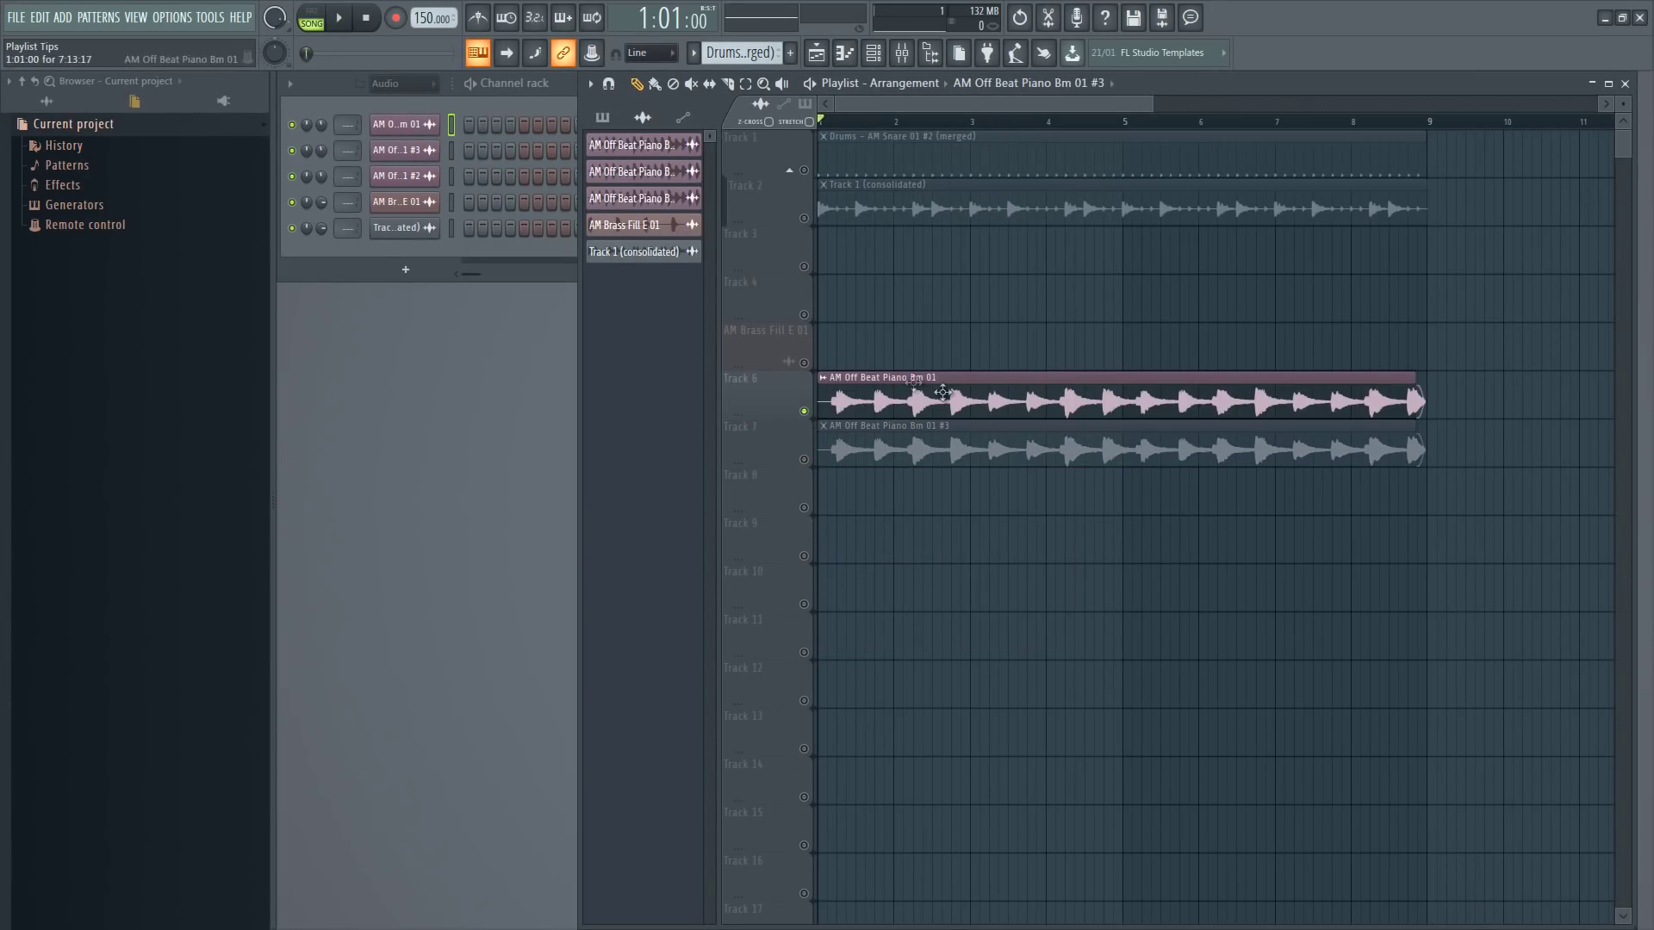
right_click(806, 459)
double_click(853, 444)
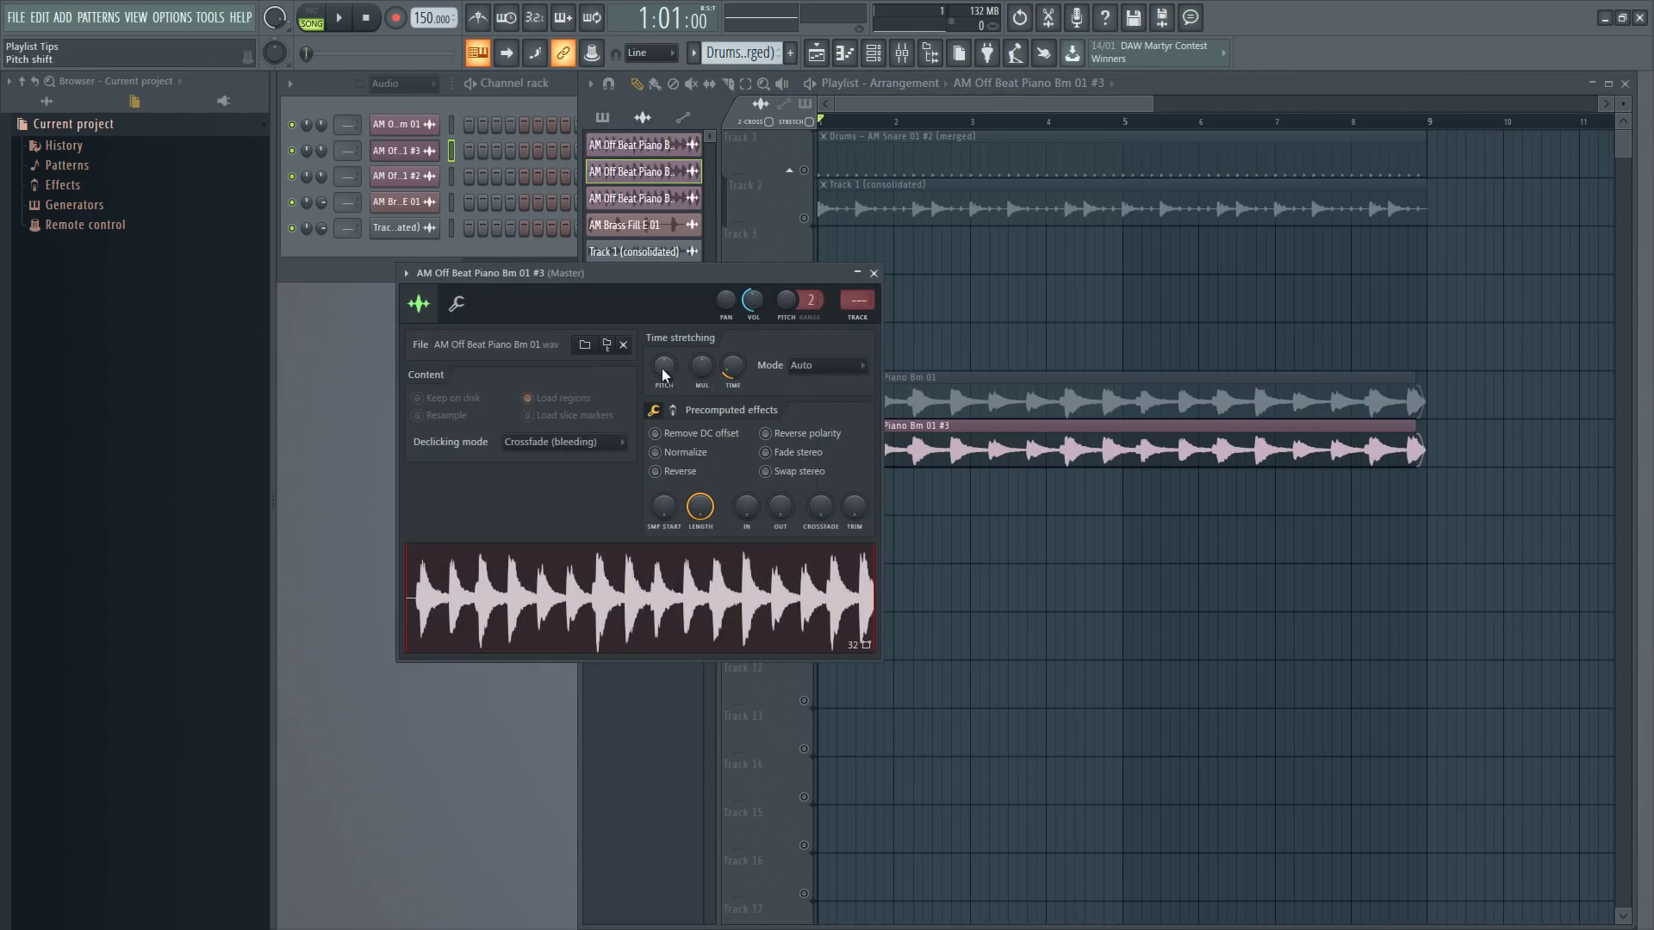
click(873, 273)
Play the unique piano clip on Track 7 and the original on Track 6, soloed in turn, to compare their pitch
key(space)
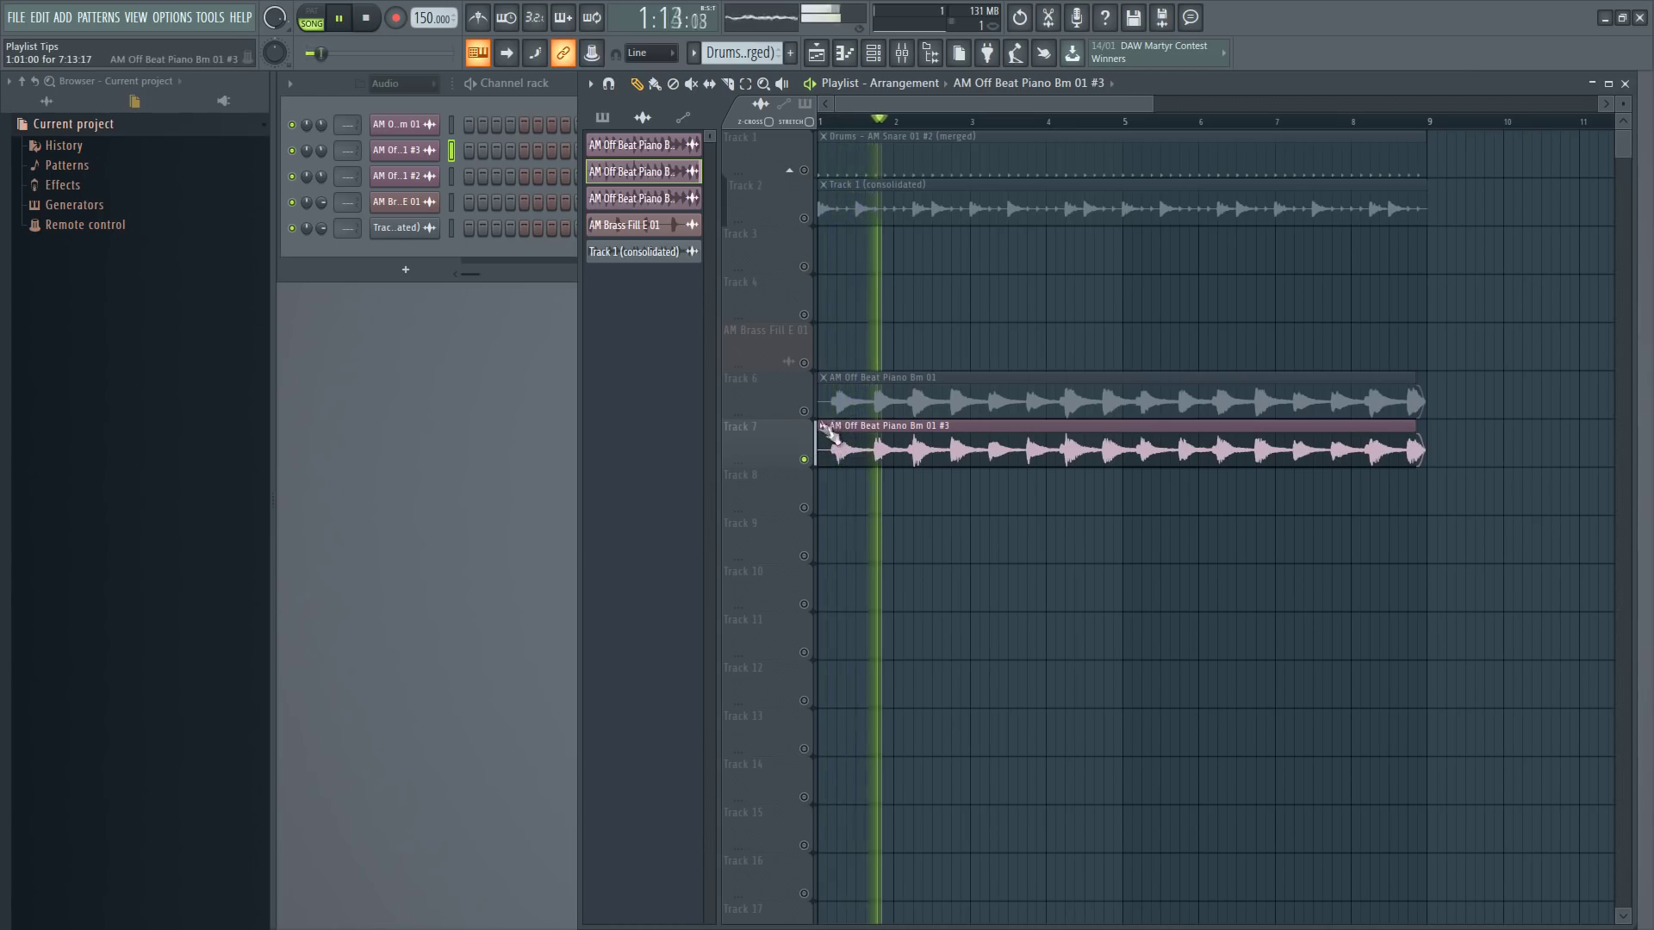
click(844, 407)
key(space)
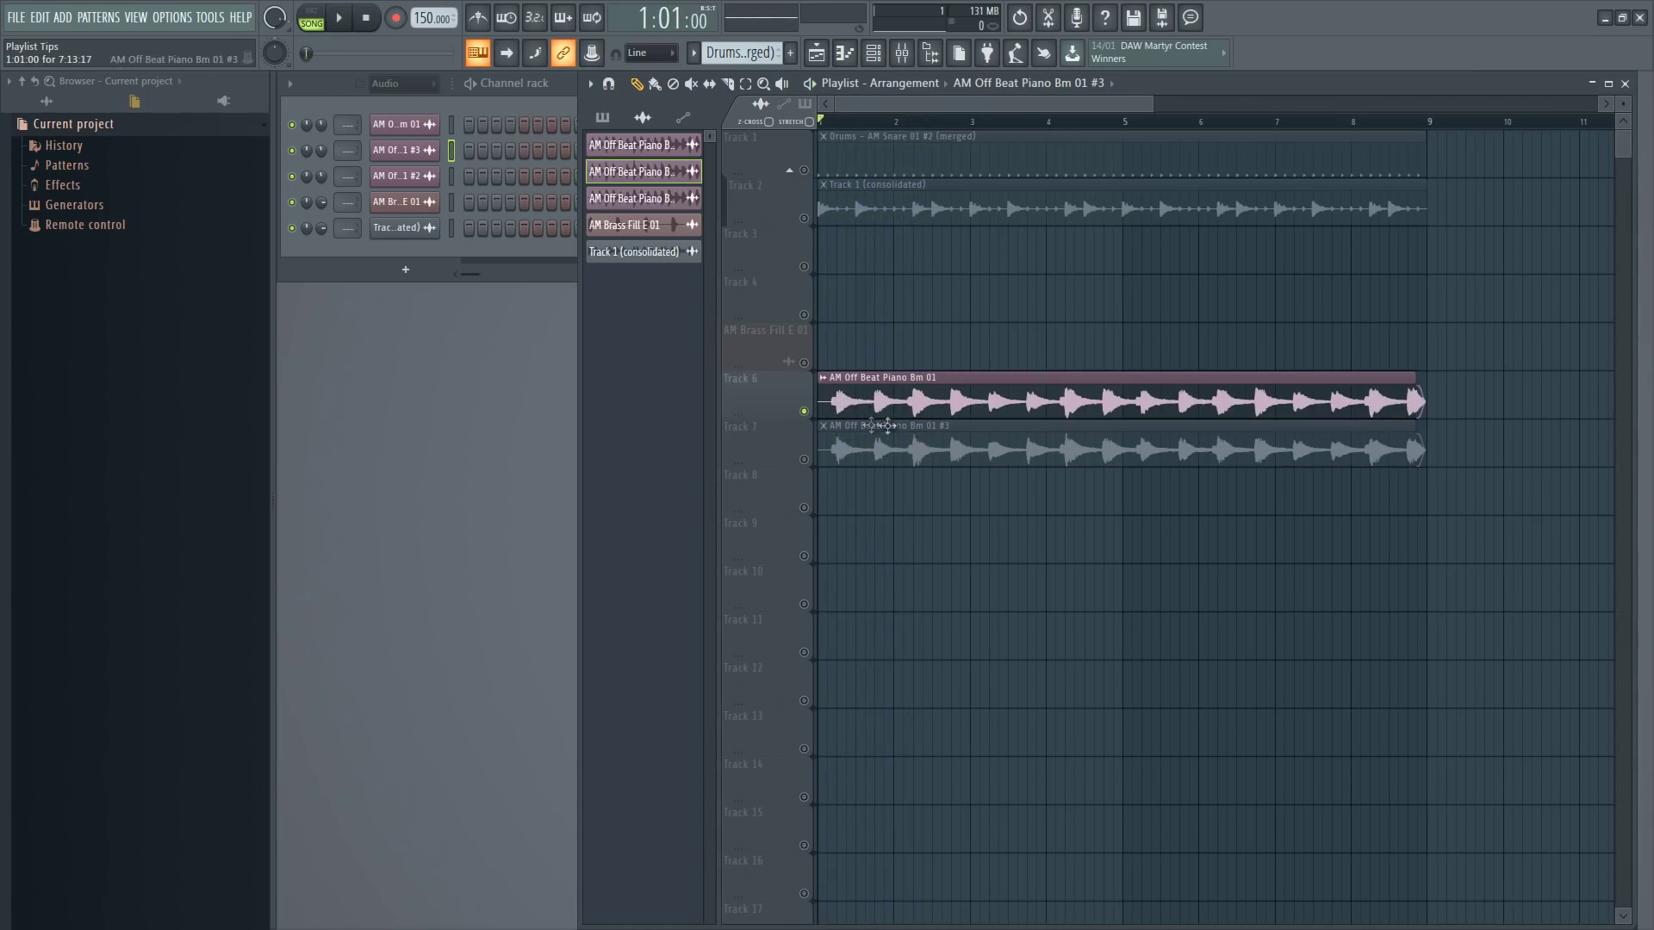
key(space)
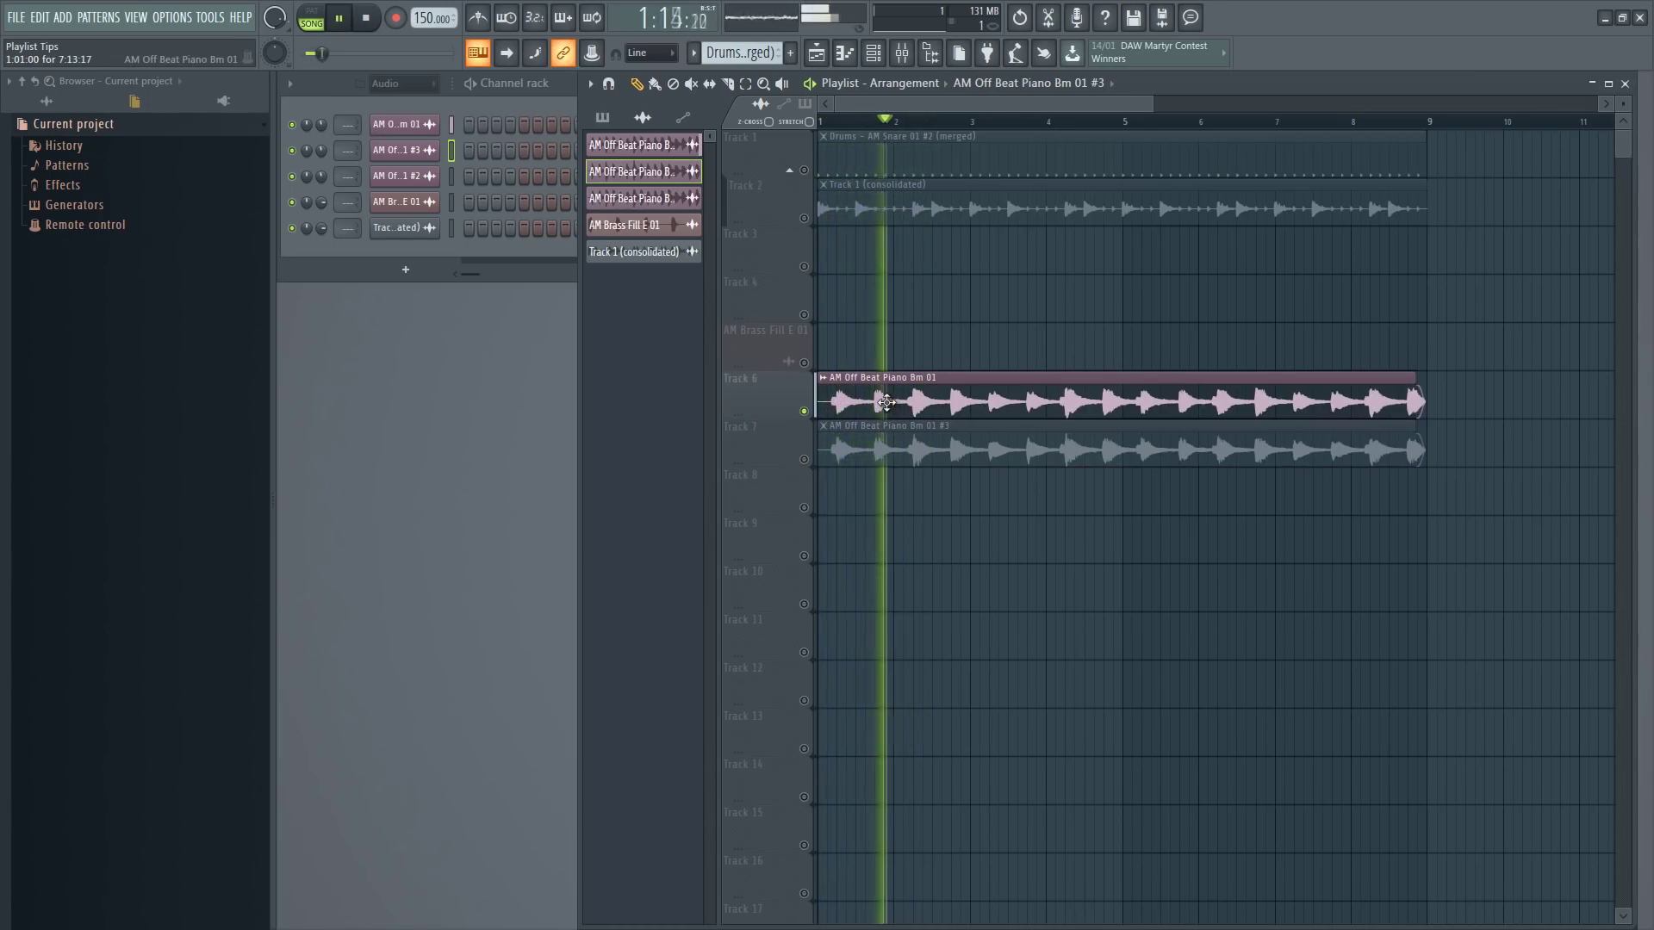
key(space)
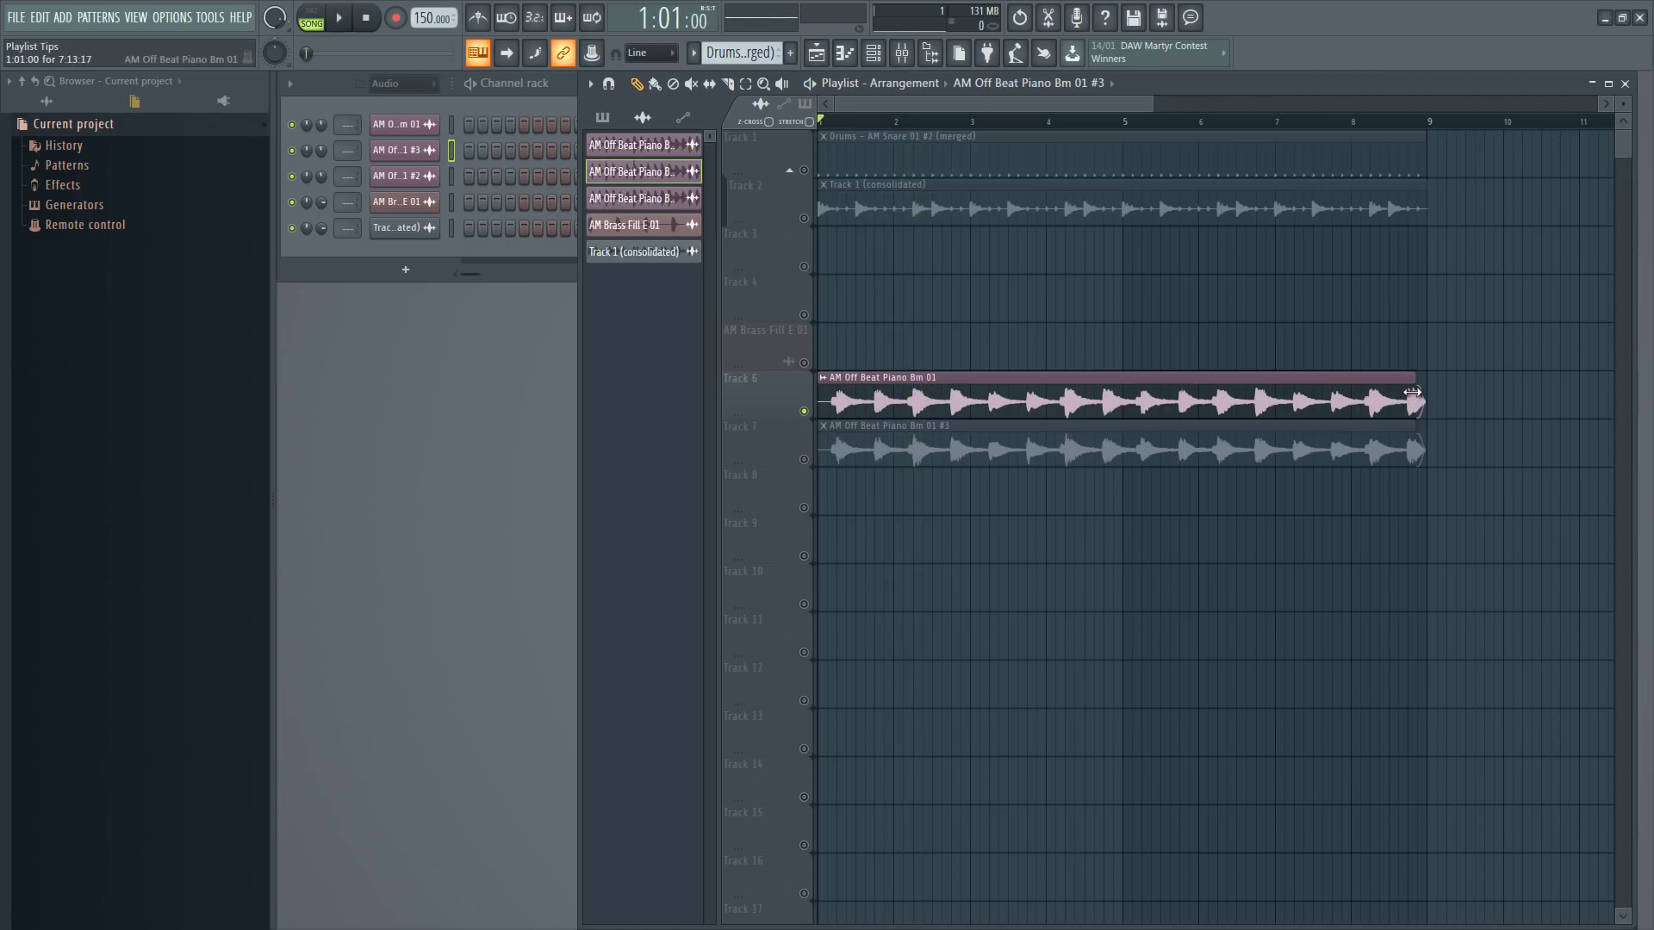
Trim the soloed piano clip on Track 6 to its first note, with a length of 0:09:17
drag(1420, 398, 864, 378)
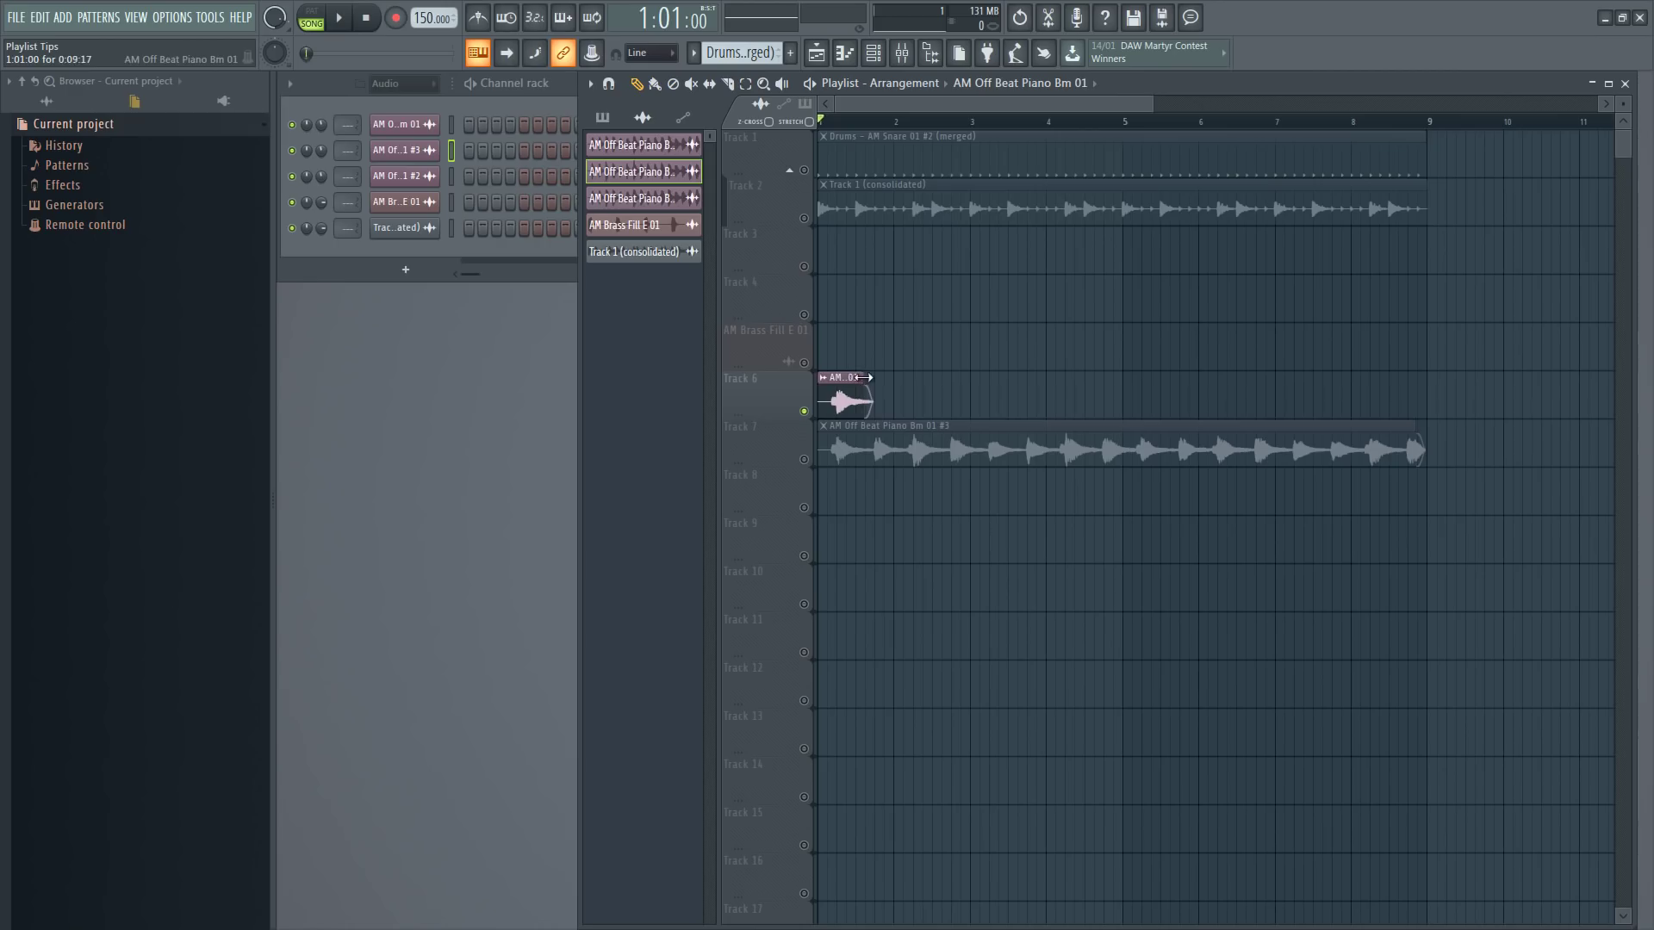
click(825, 380)
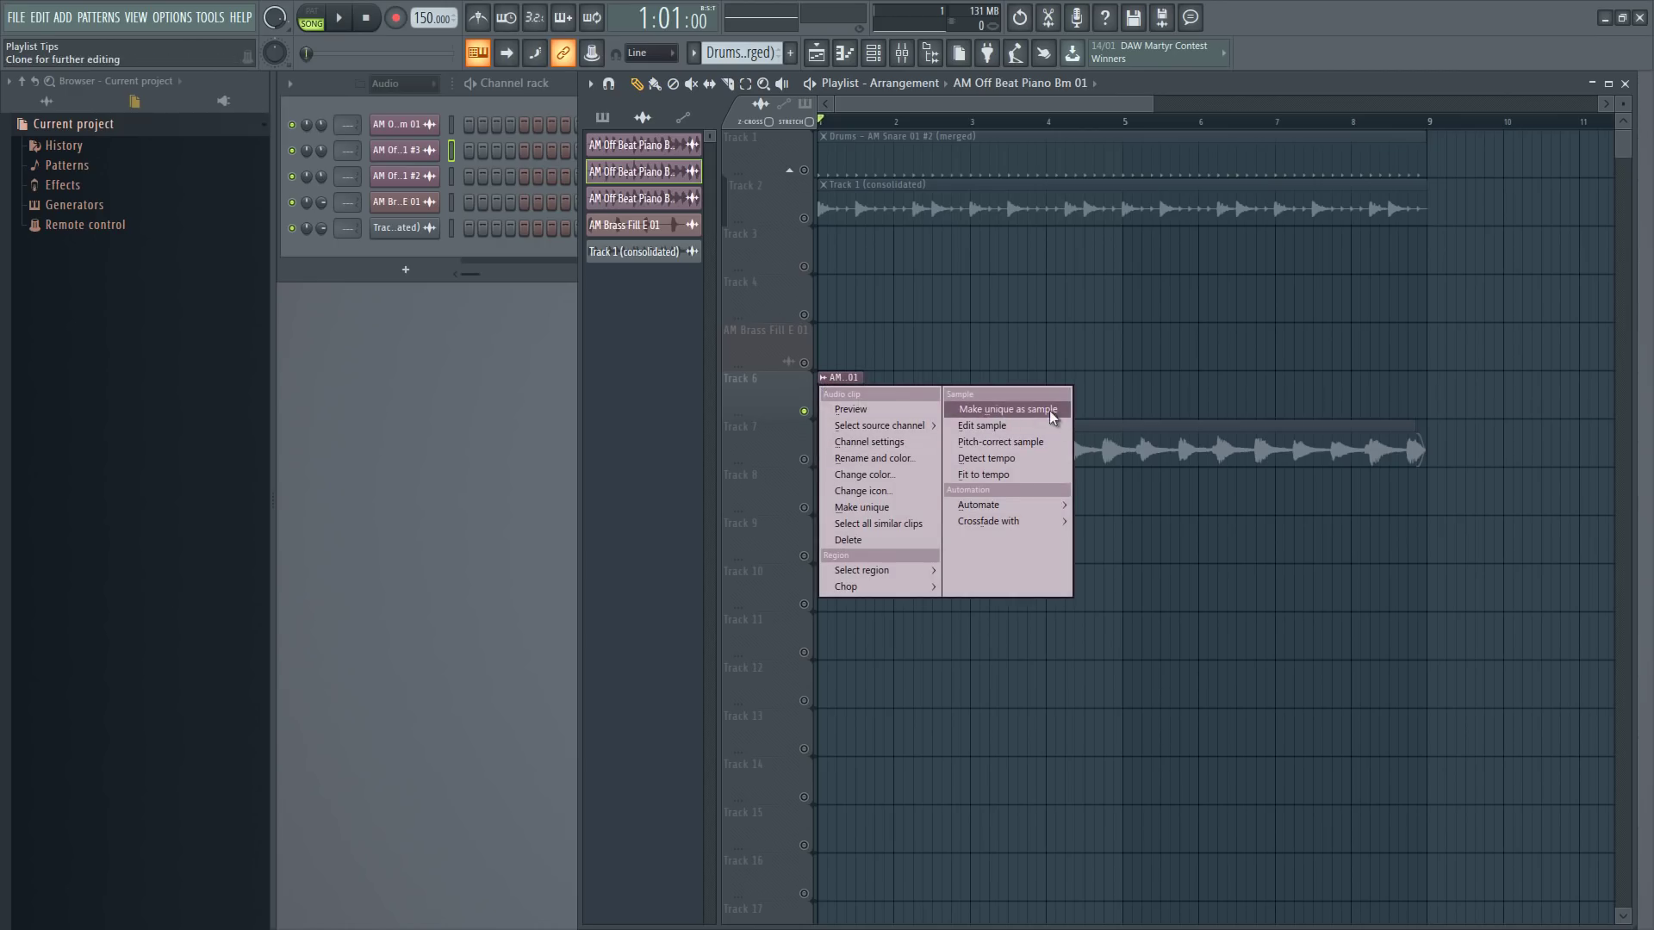
click(1037, 301)
click(863, 430)
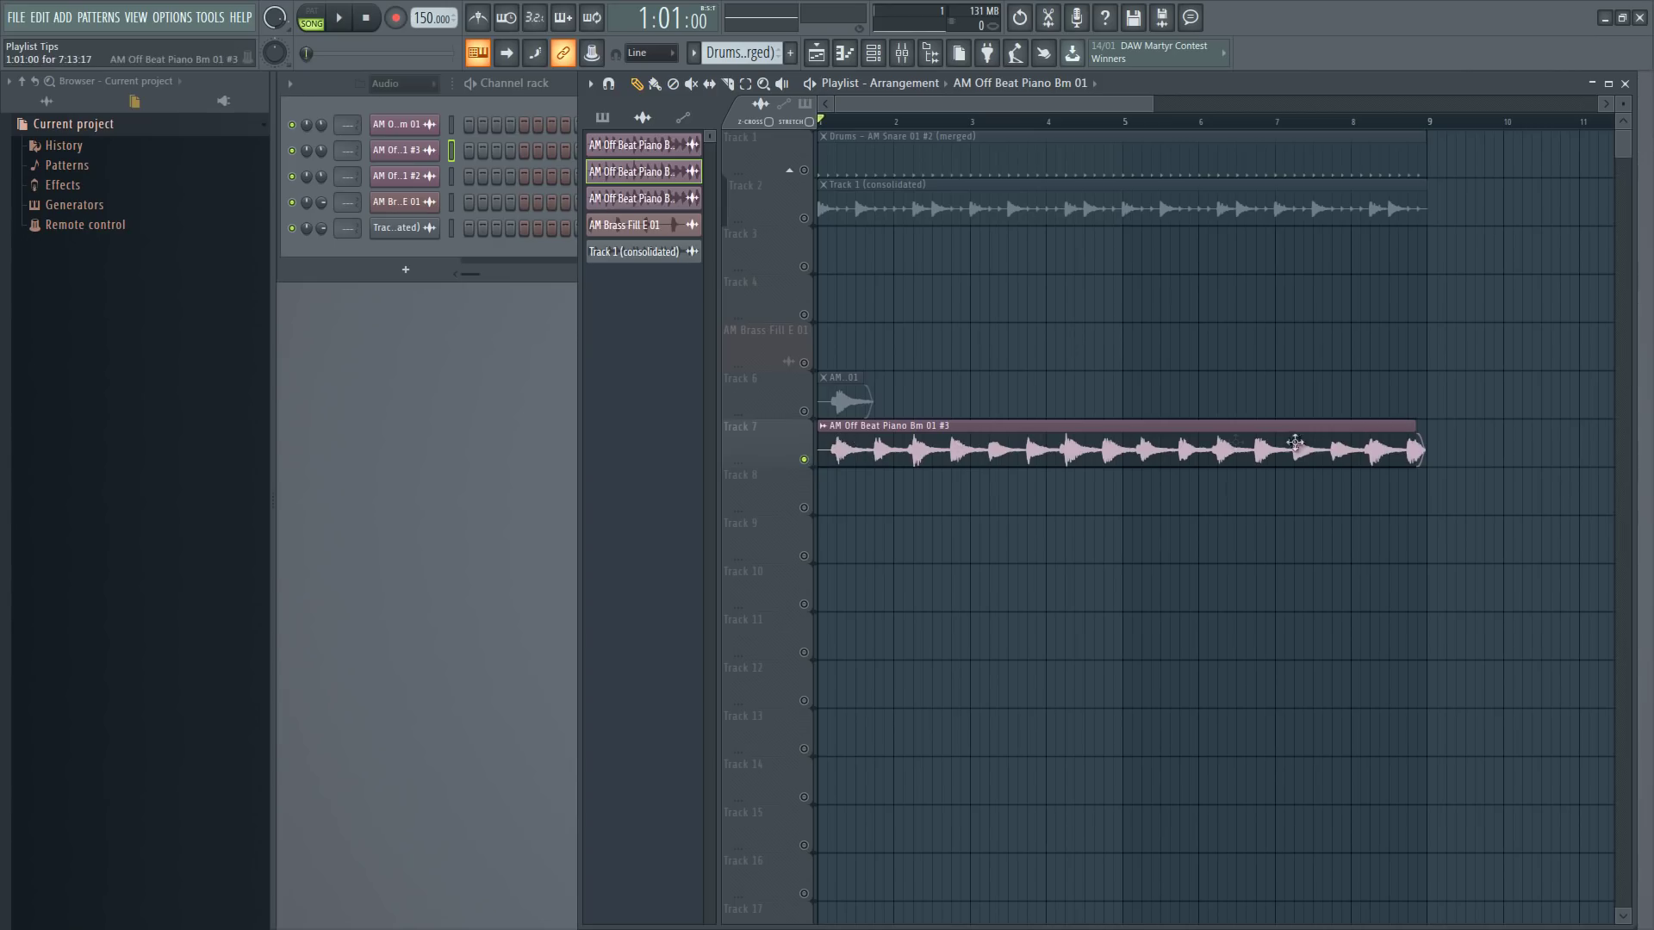
click(840, 396)
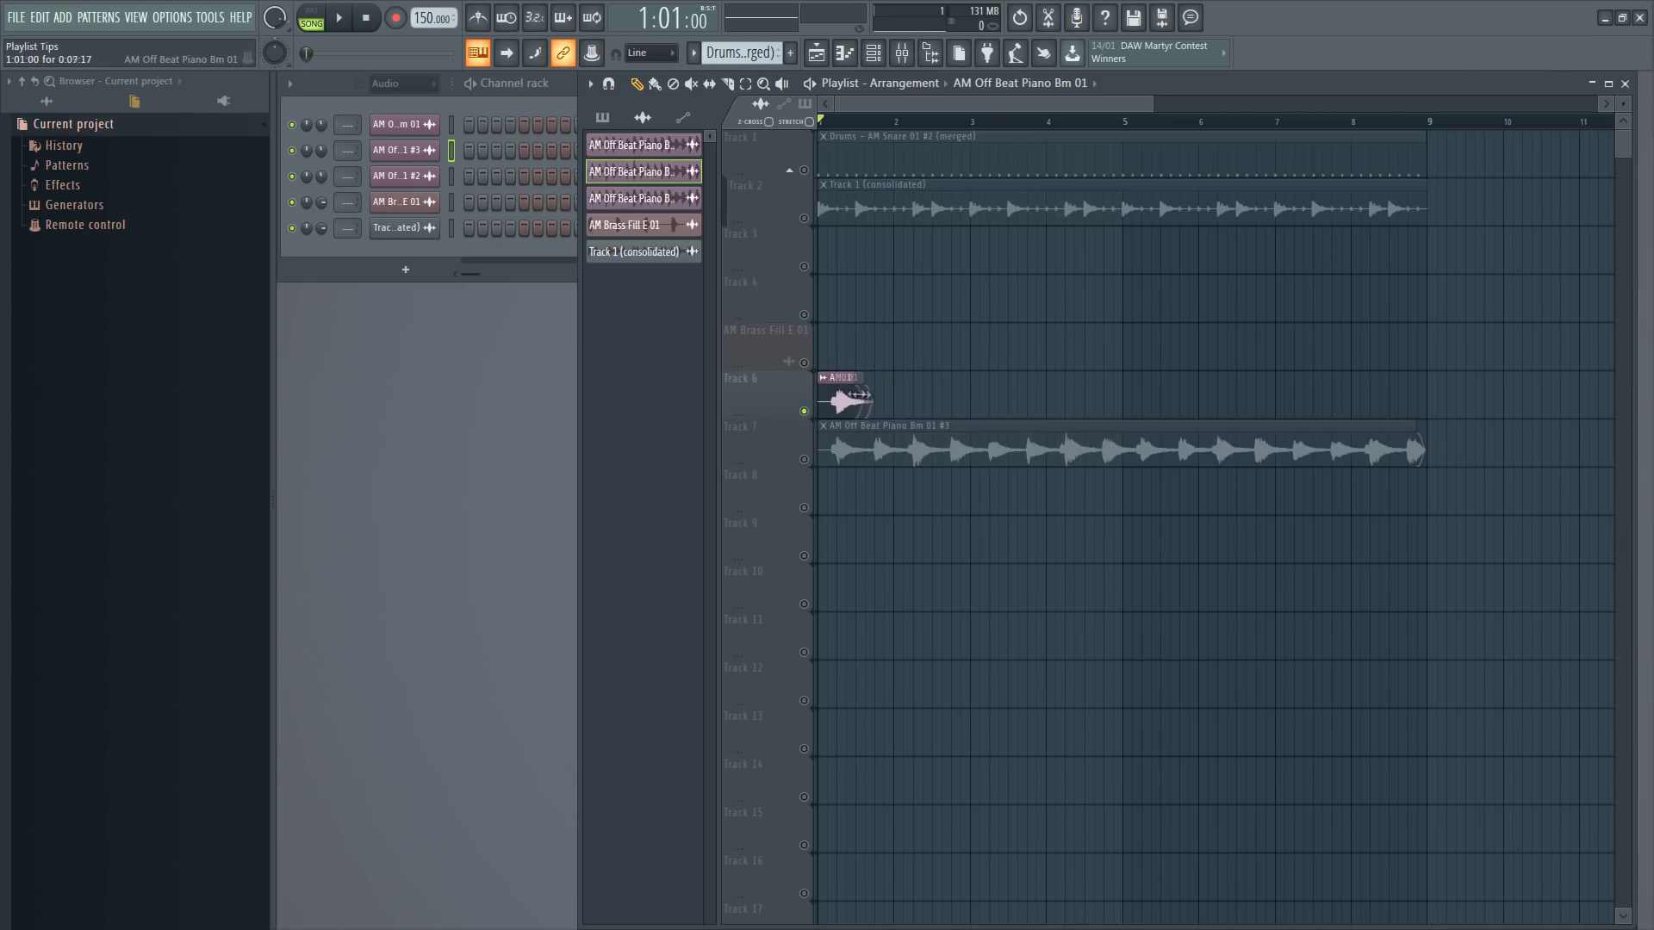
Make the trimmed piano clip on Track 6 unique as a sample, saved as the WAV file AM Off Beat Piano Bm 01 - Part_1
click(845, 377)
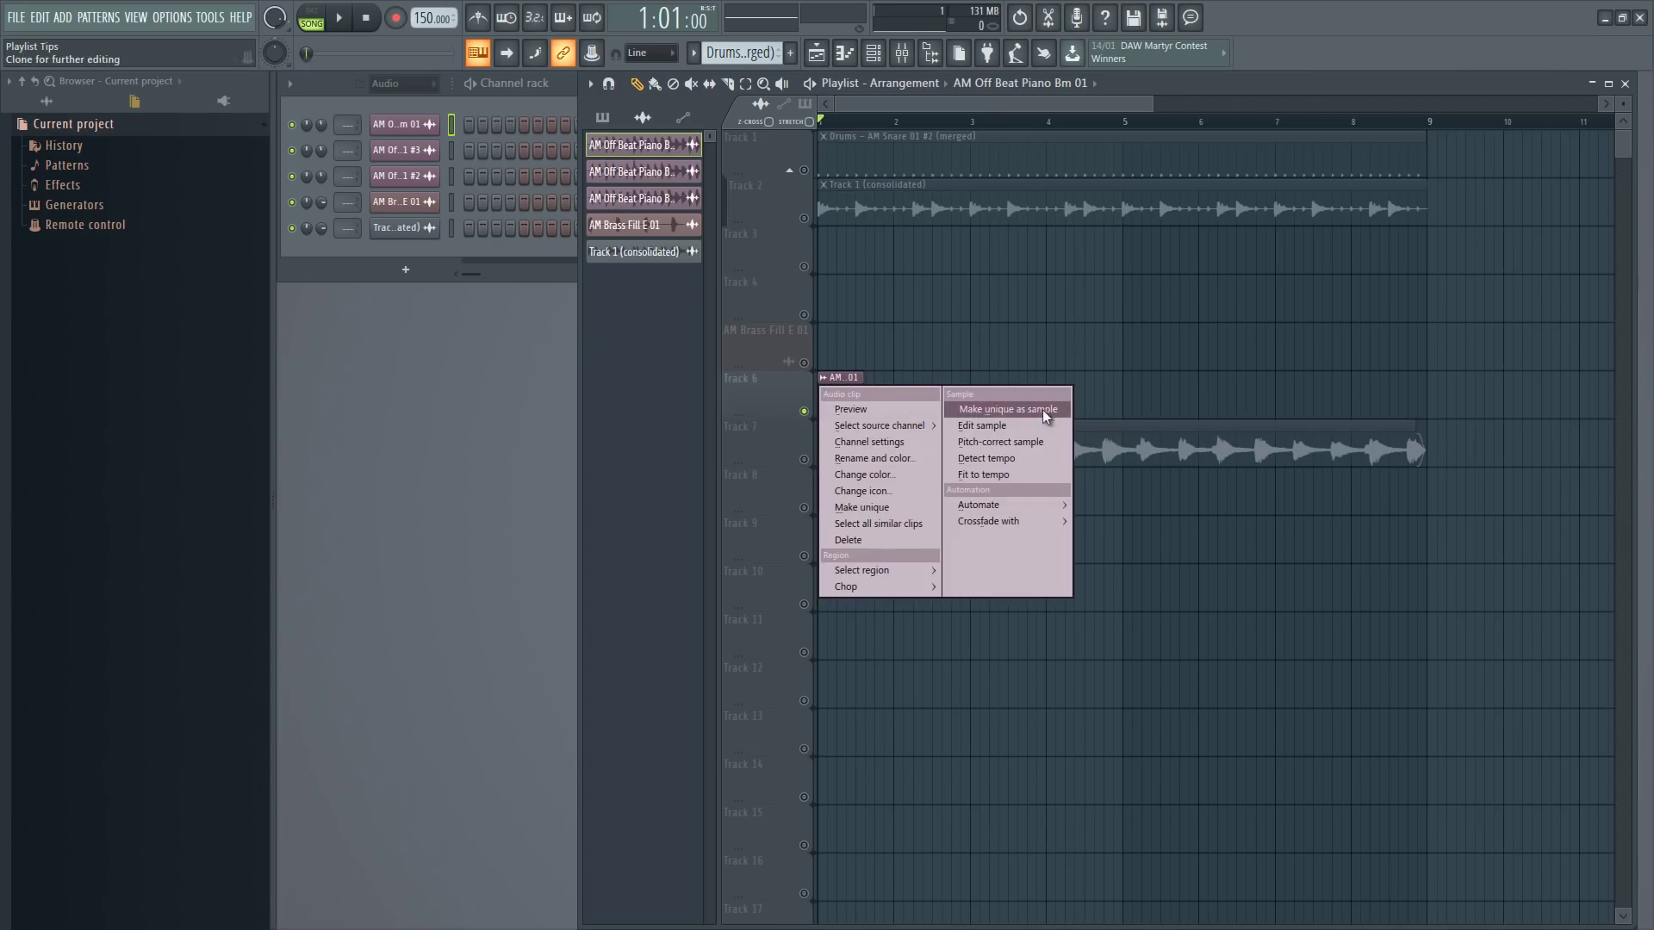
click(1043, 410)
click(956, 533)
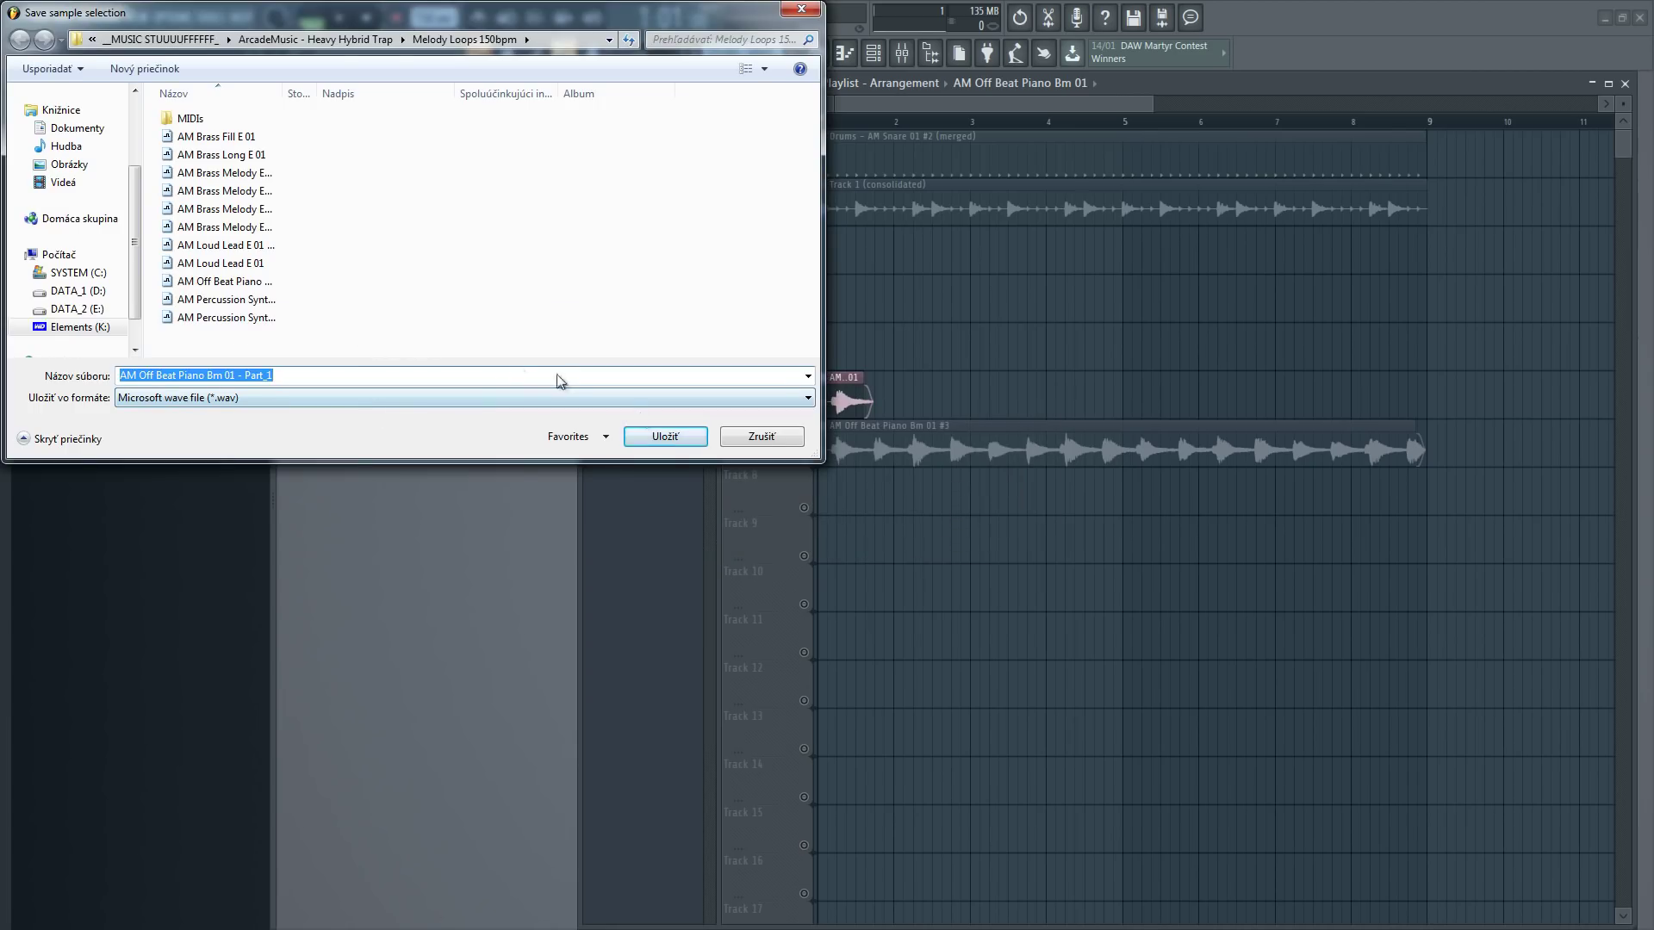
click(655, 441)
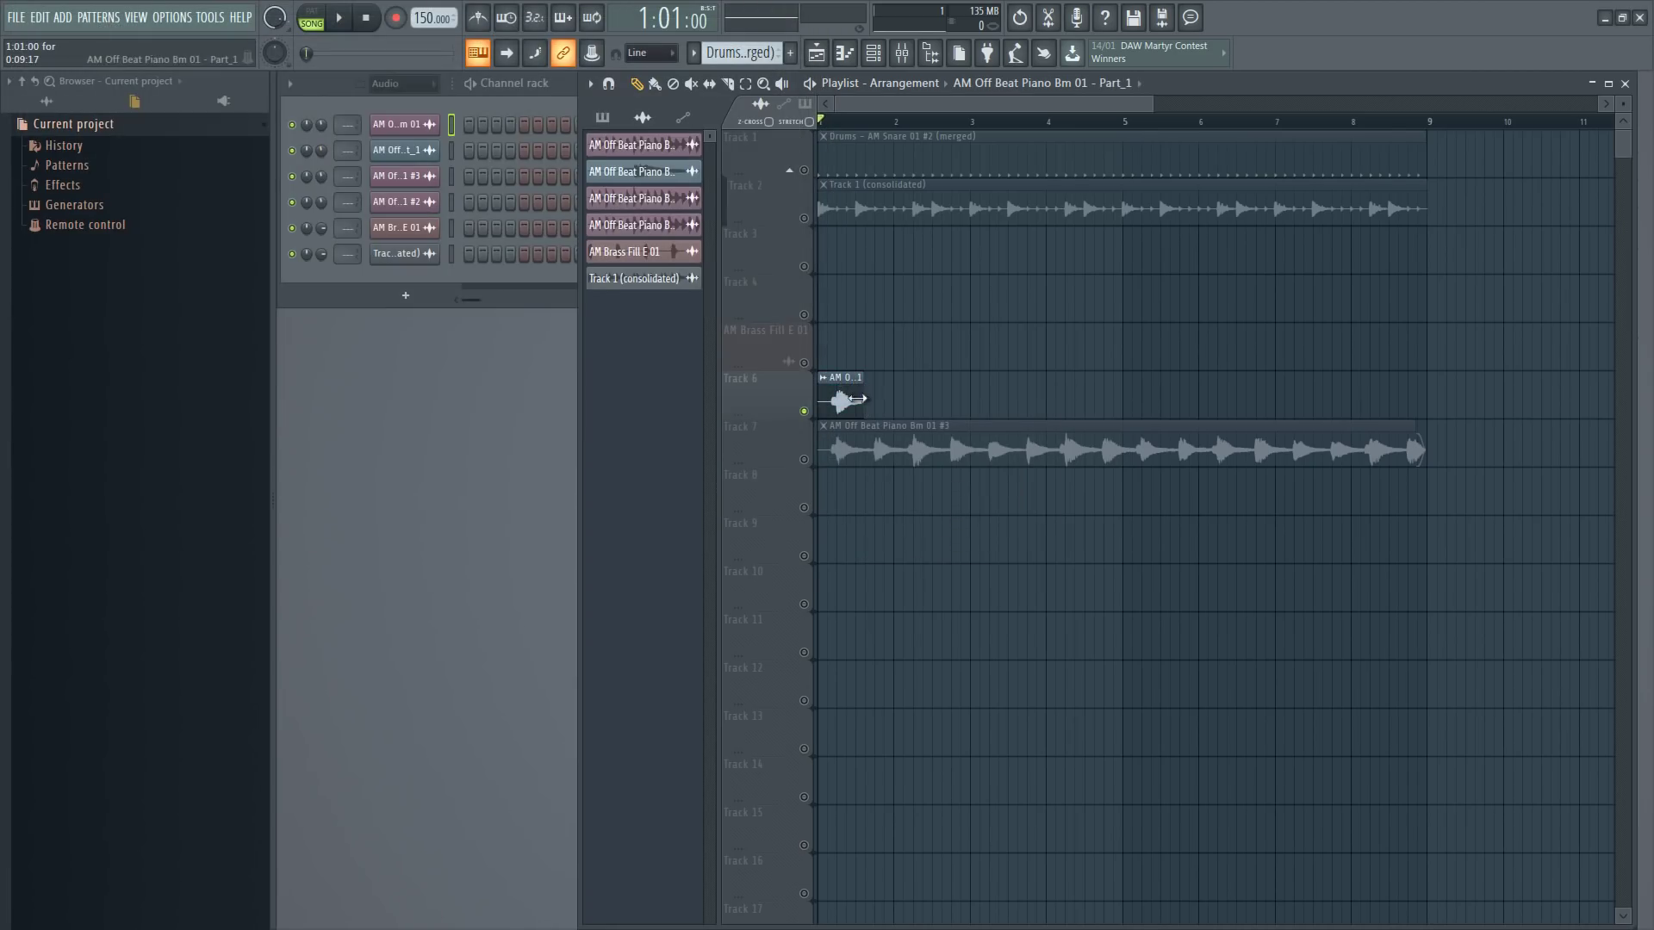
Examine the channel settings of the new Part_1 sample clip on Track 6, play it briefly, and check its end for further audio
click(852, 403)
double_click(852, 394)
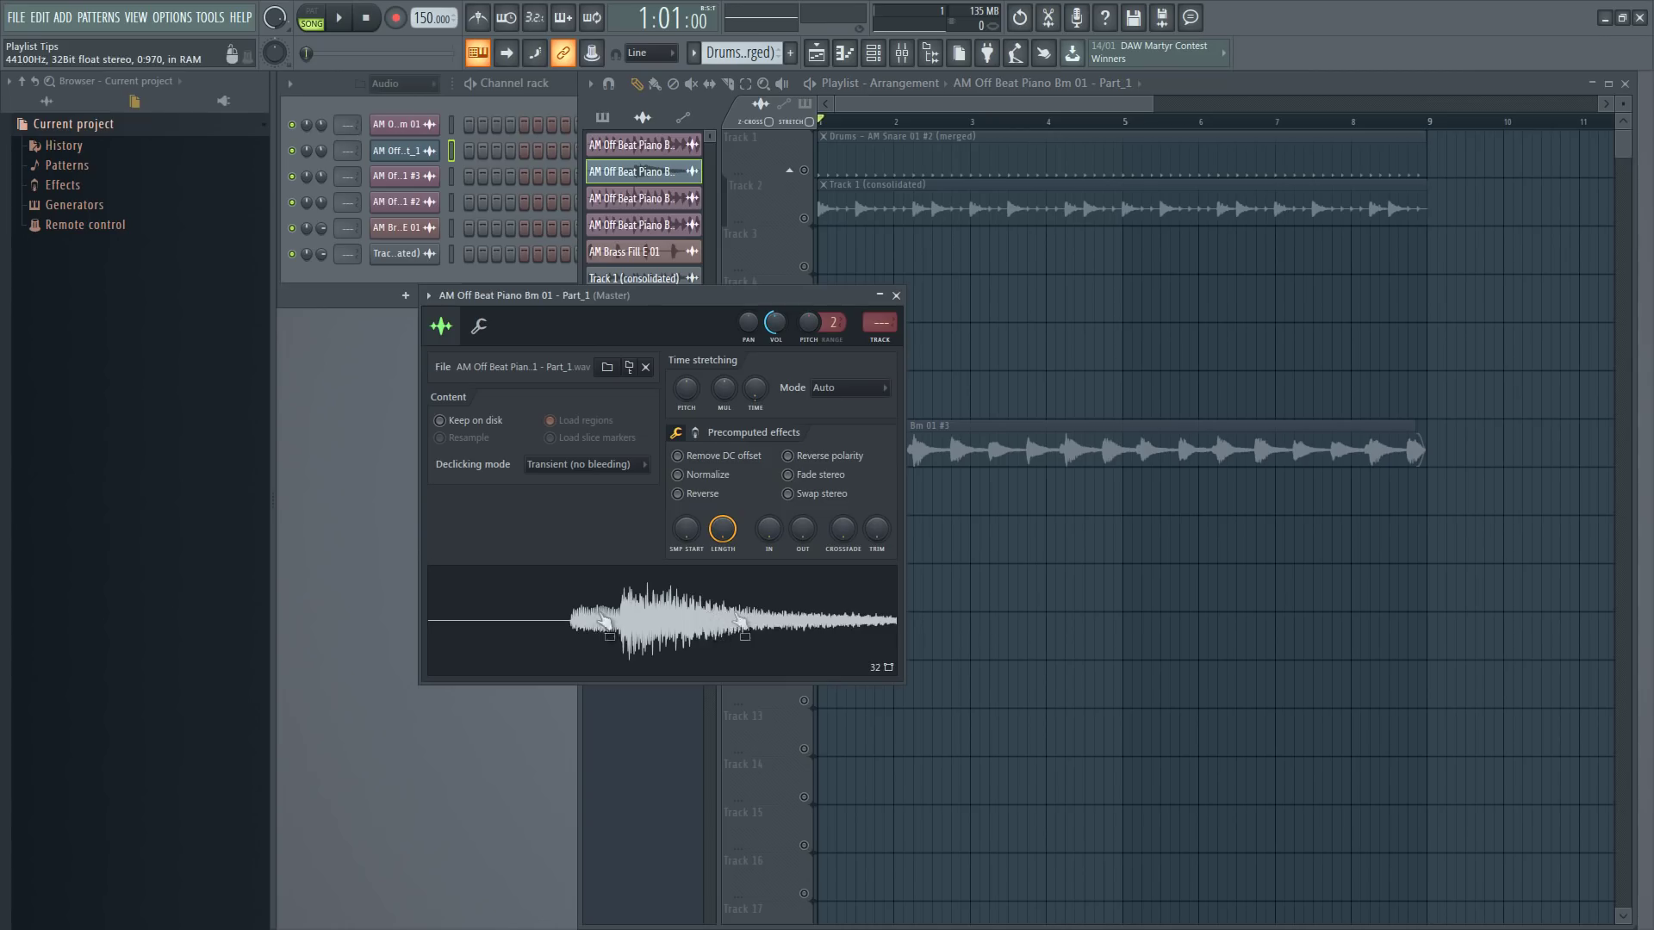
click(895, 296)
key(space)
key(space)
mouse_move(862, 385)
mouse_down()
mouse_move(1509, 363)
mouse_move(864, 374)
mouse_up()
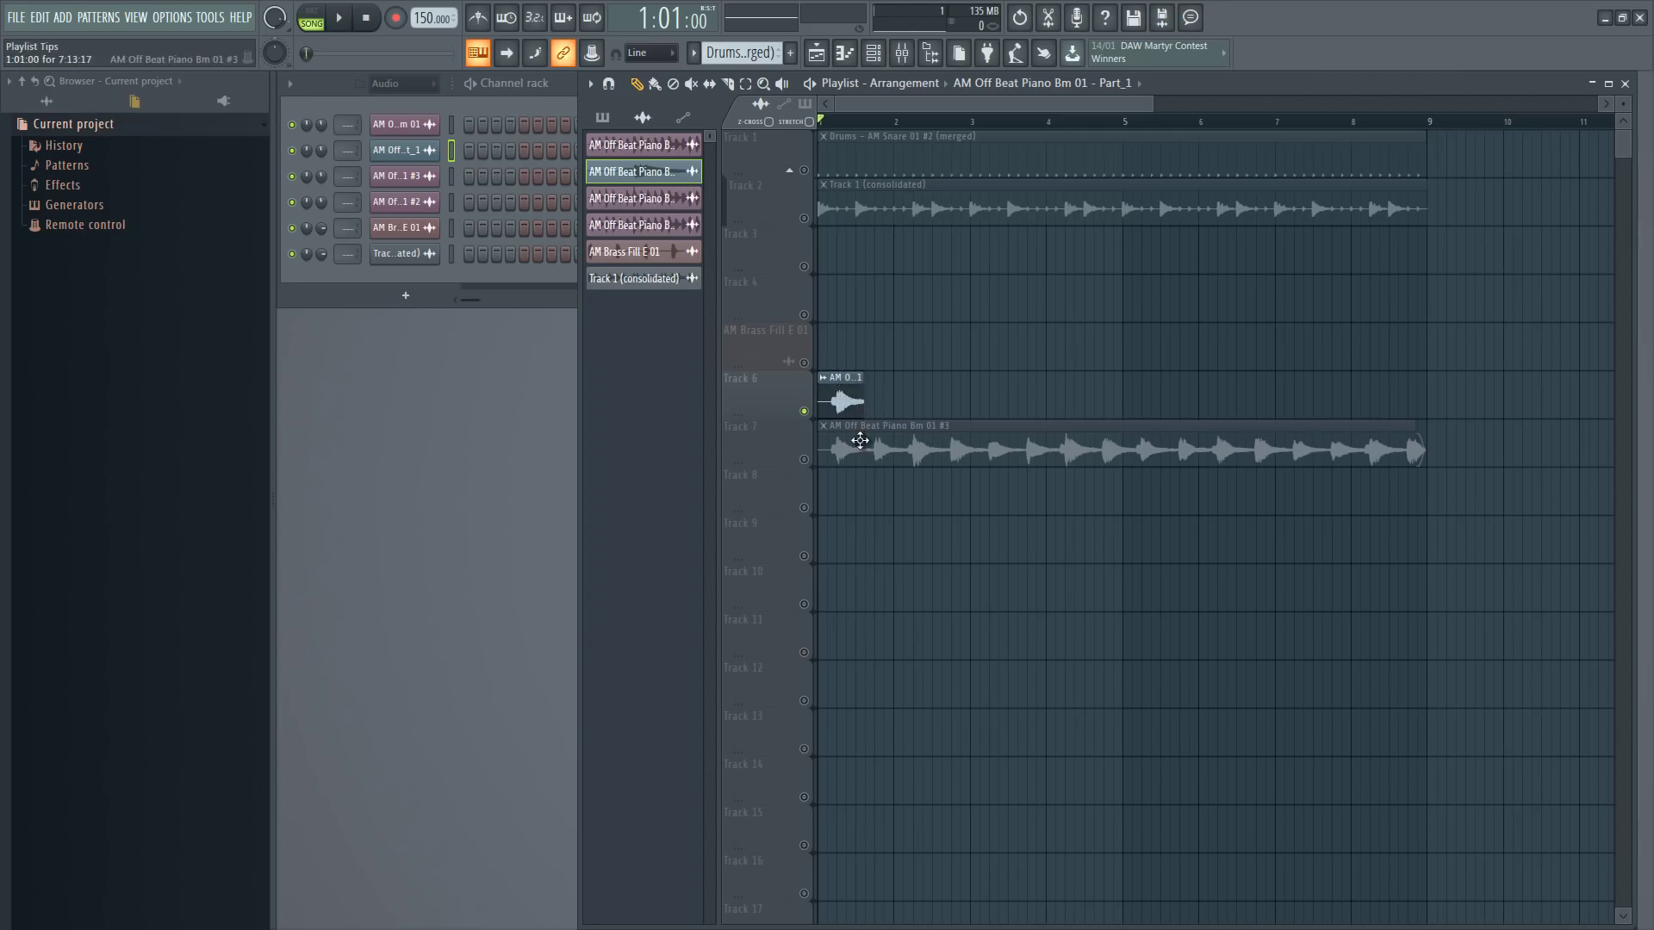
Solo Track 7 and inspect the full piano clip's channel settings for comparison
click(840, 448)
double_click(878, 448)
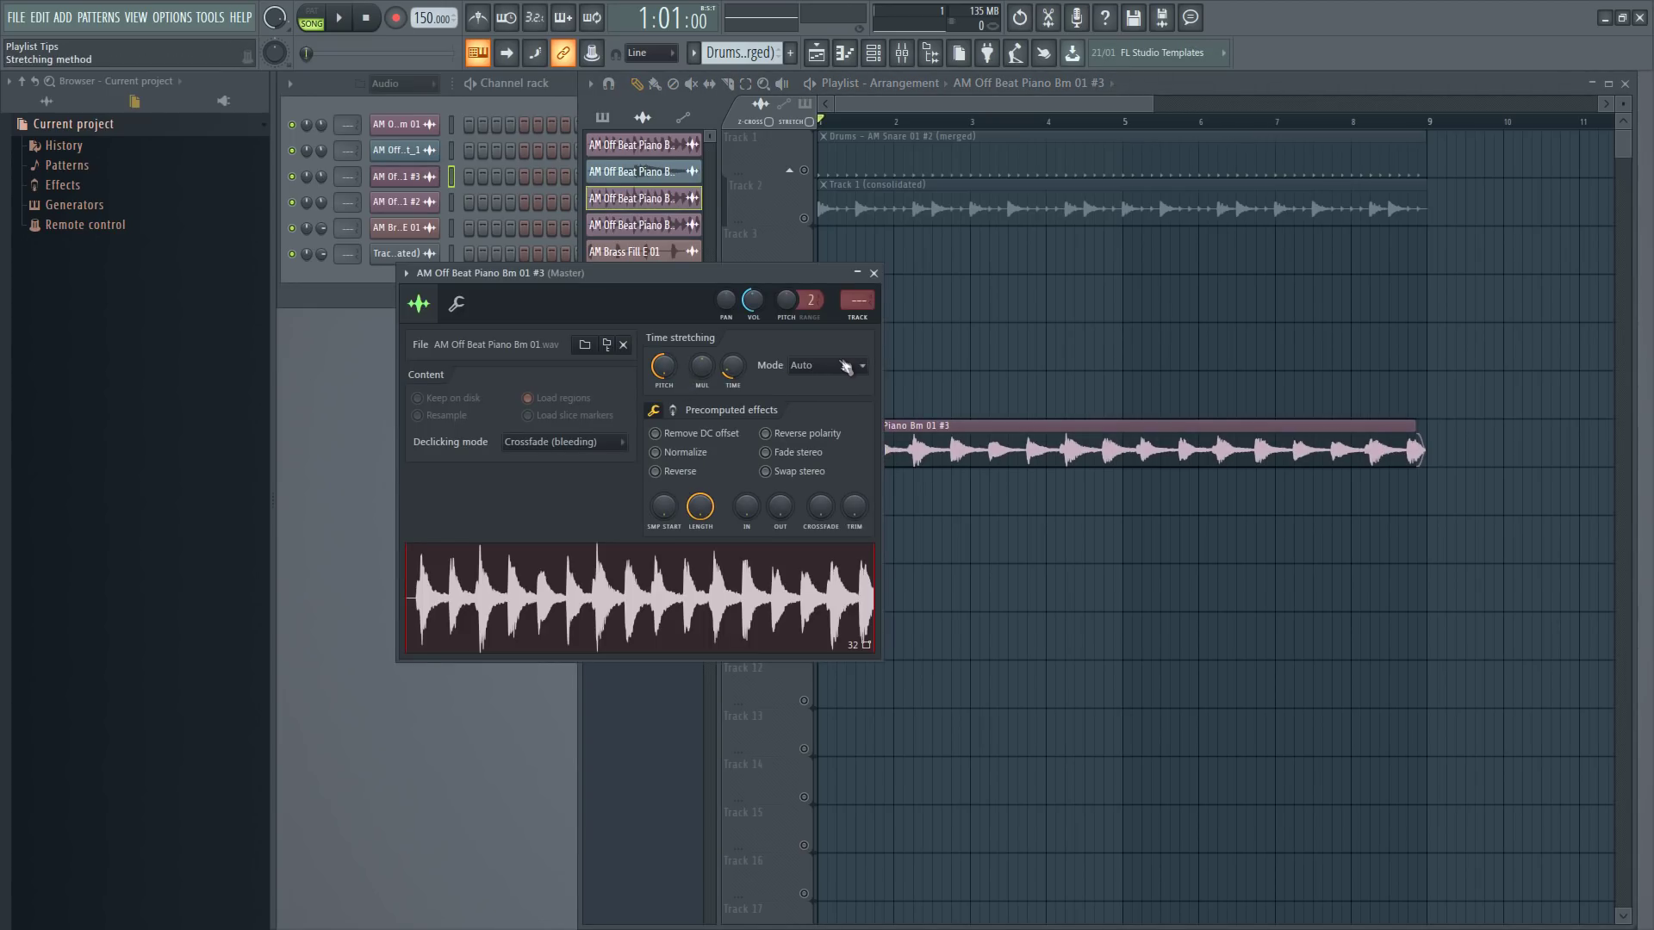
key(Escape)
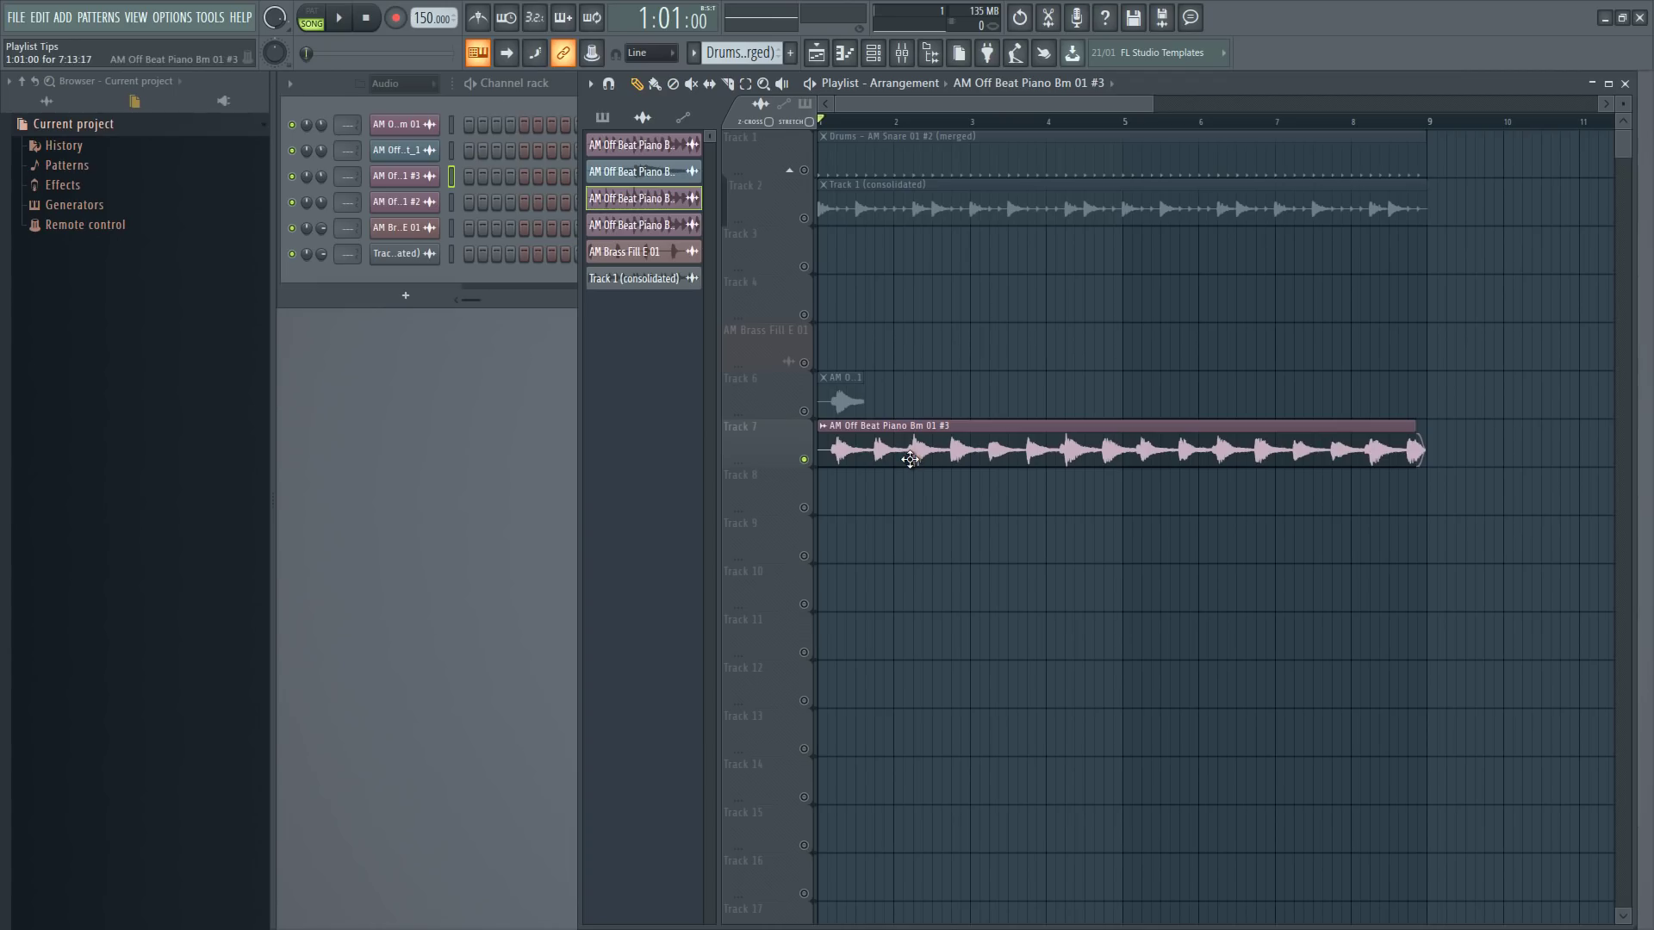
Solo Track 2, compress its consolidated drum clip to about 4 bars with stretching, and play it briefly
click(891, 205)
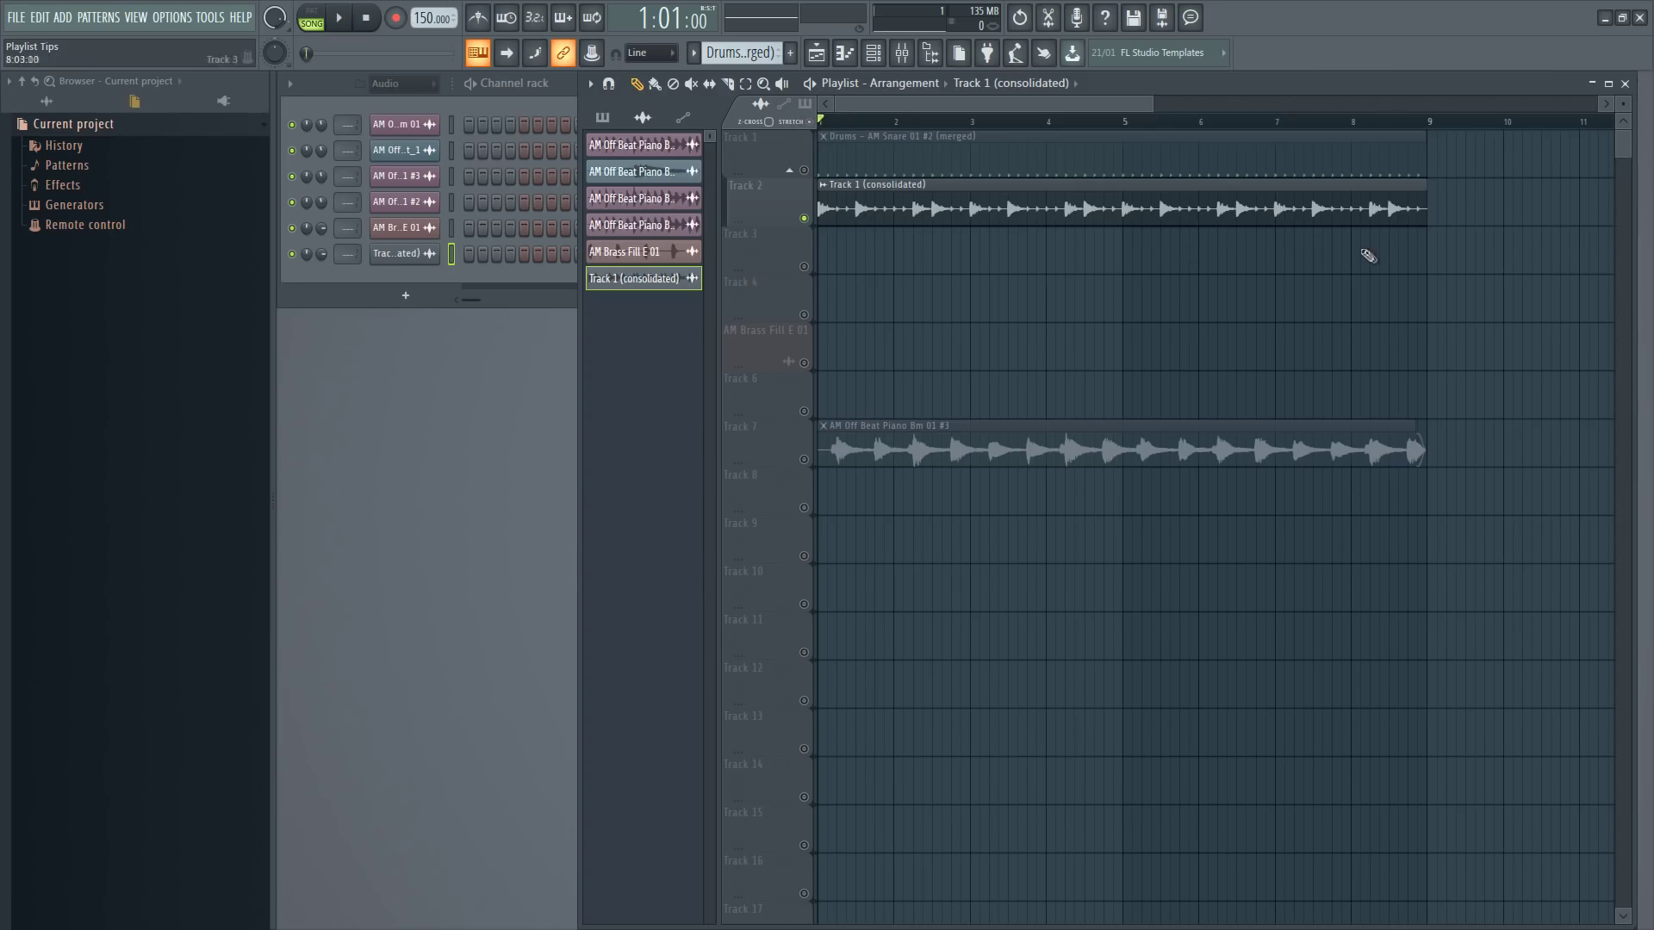
mouse_move(1425, 209)
mouse_down()
mouse_move(974, 210)
mouse_move(1427, 211)
mouse_up()
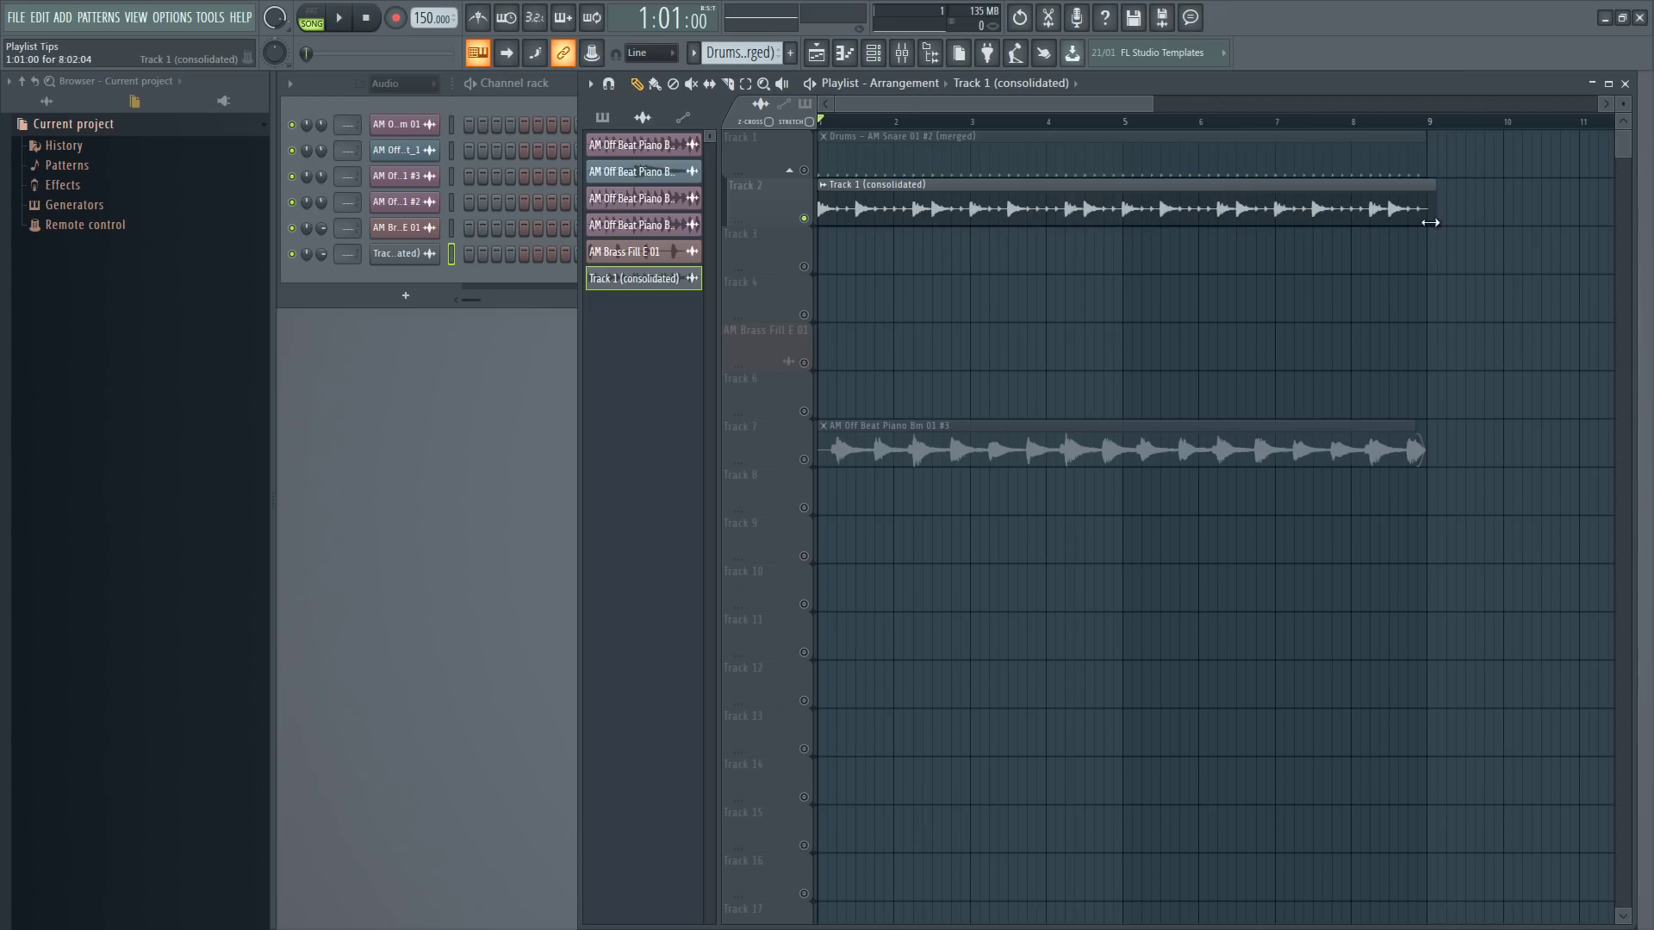
drag(1425, 210, 1120, 217)
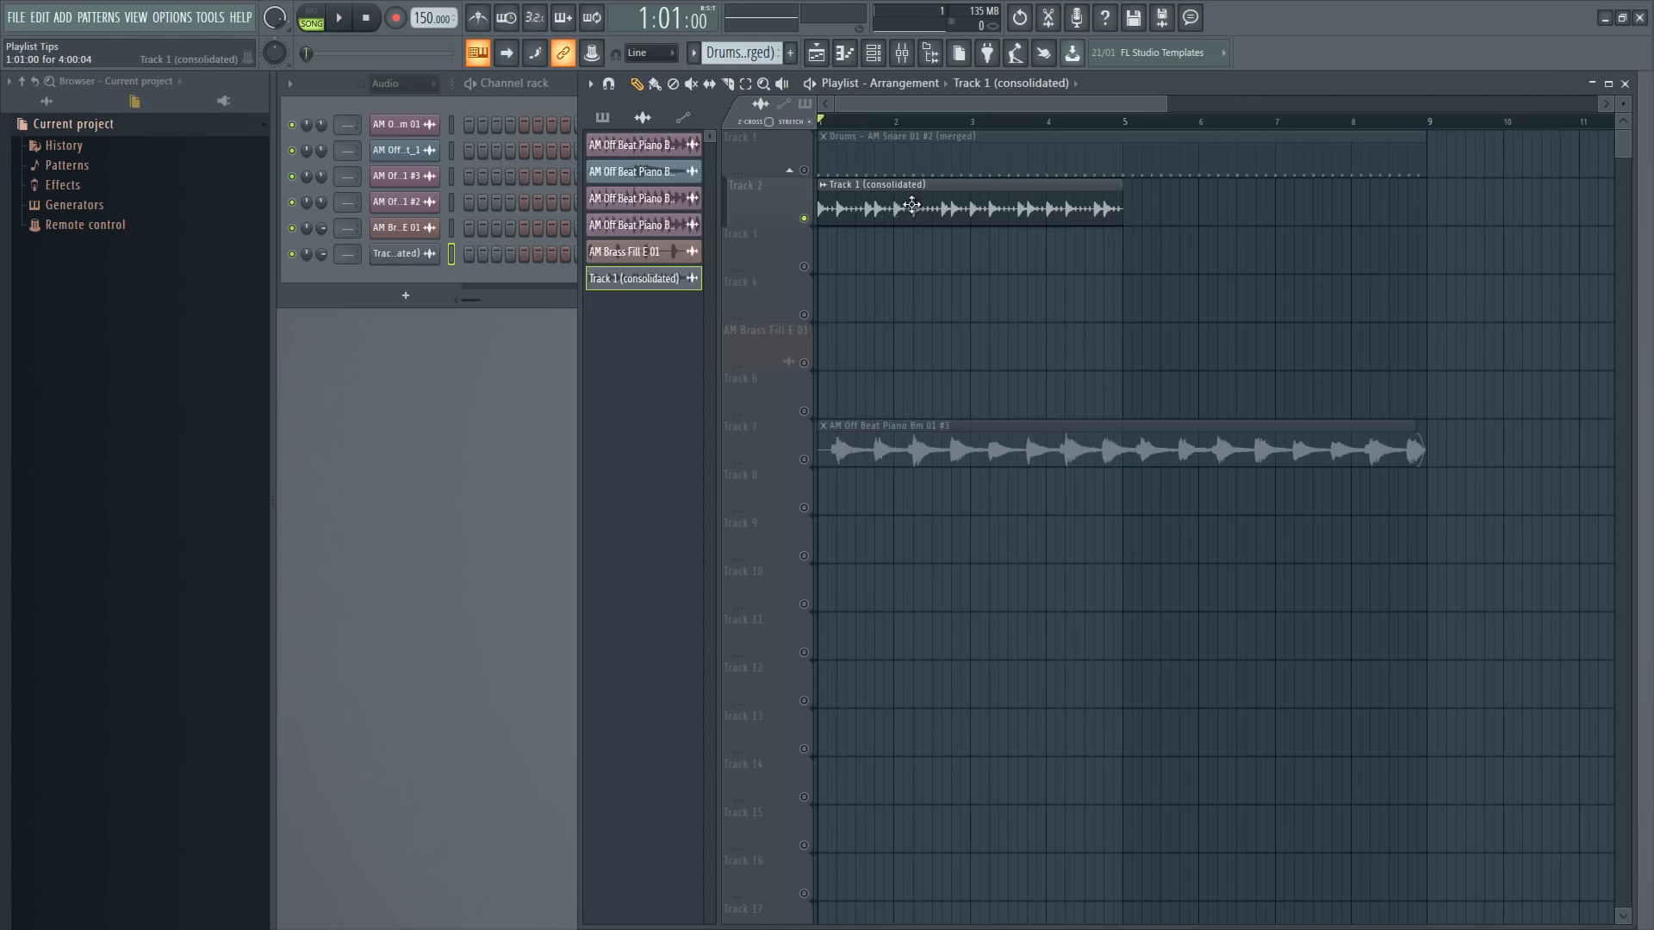
key(space)
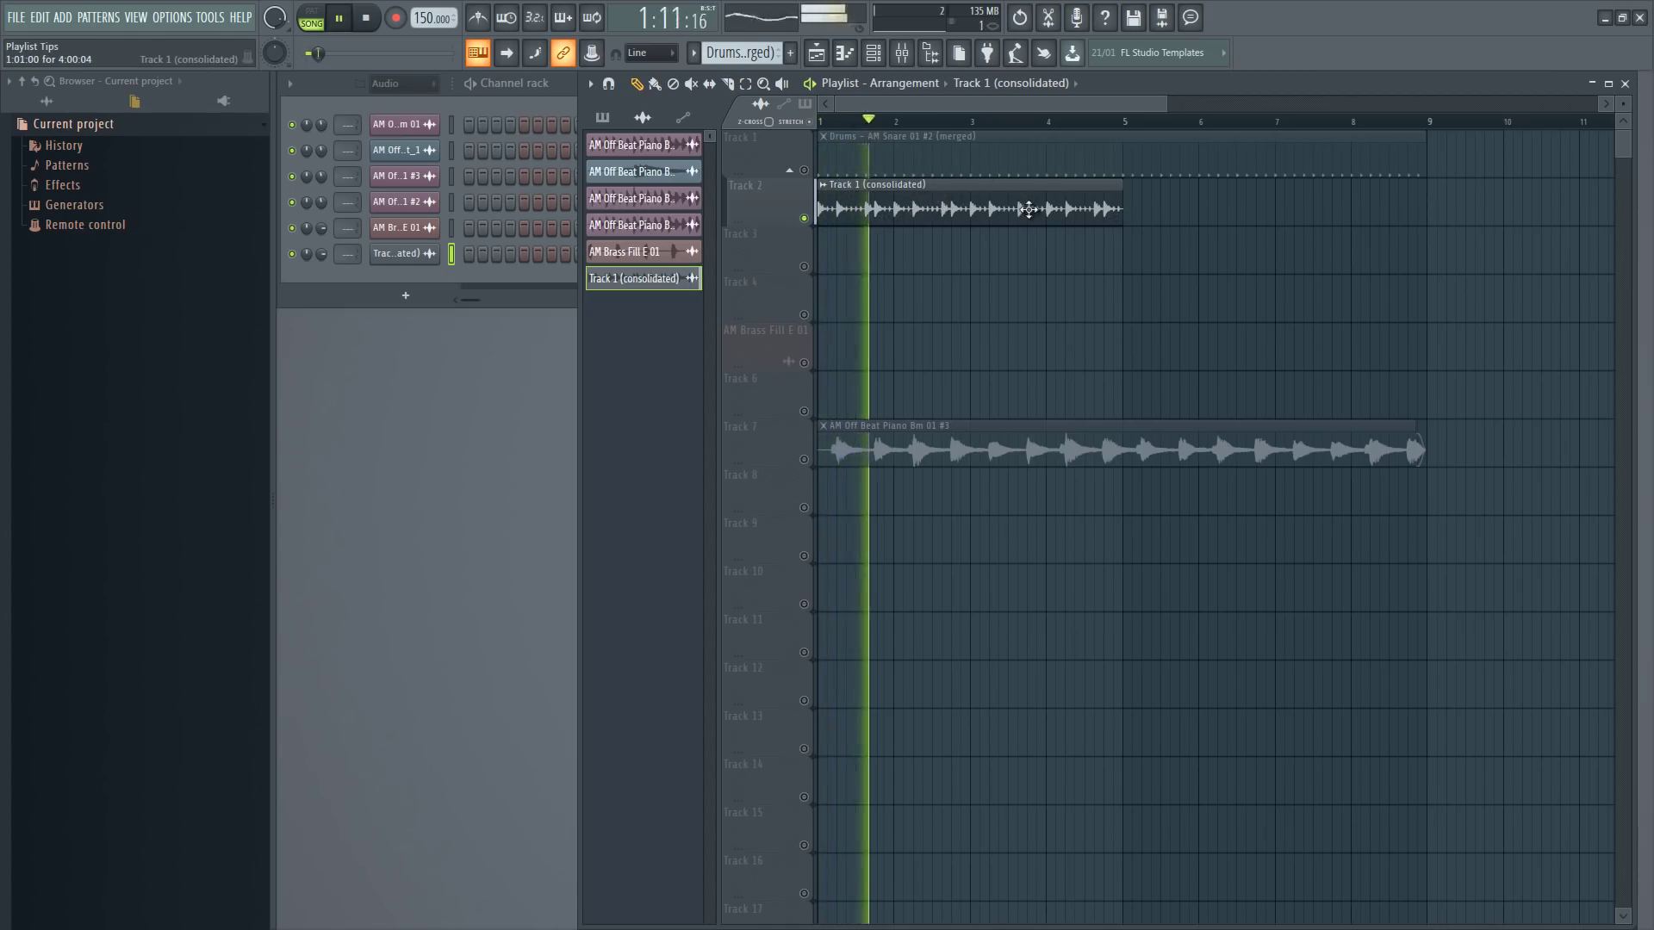
key(space)
Stretch the consolidated drum clip on Track 2 to about 12 bars and play it
drag(1120, 209, 1462, 205)
scroll(1216, 118, down, 3)
key(space)
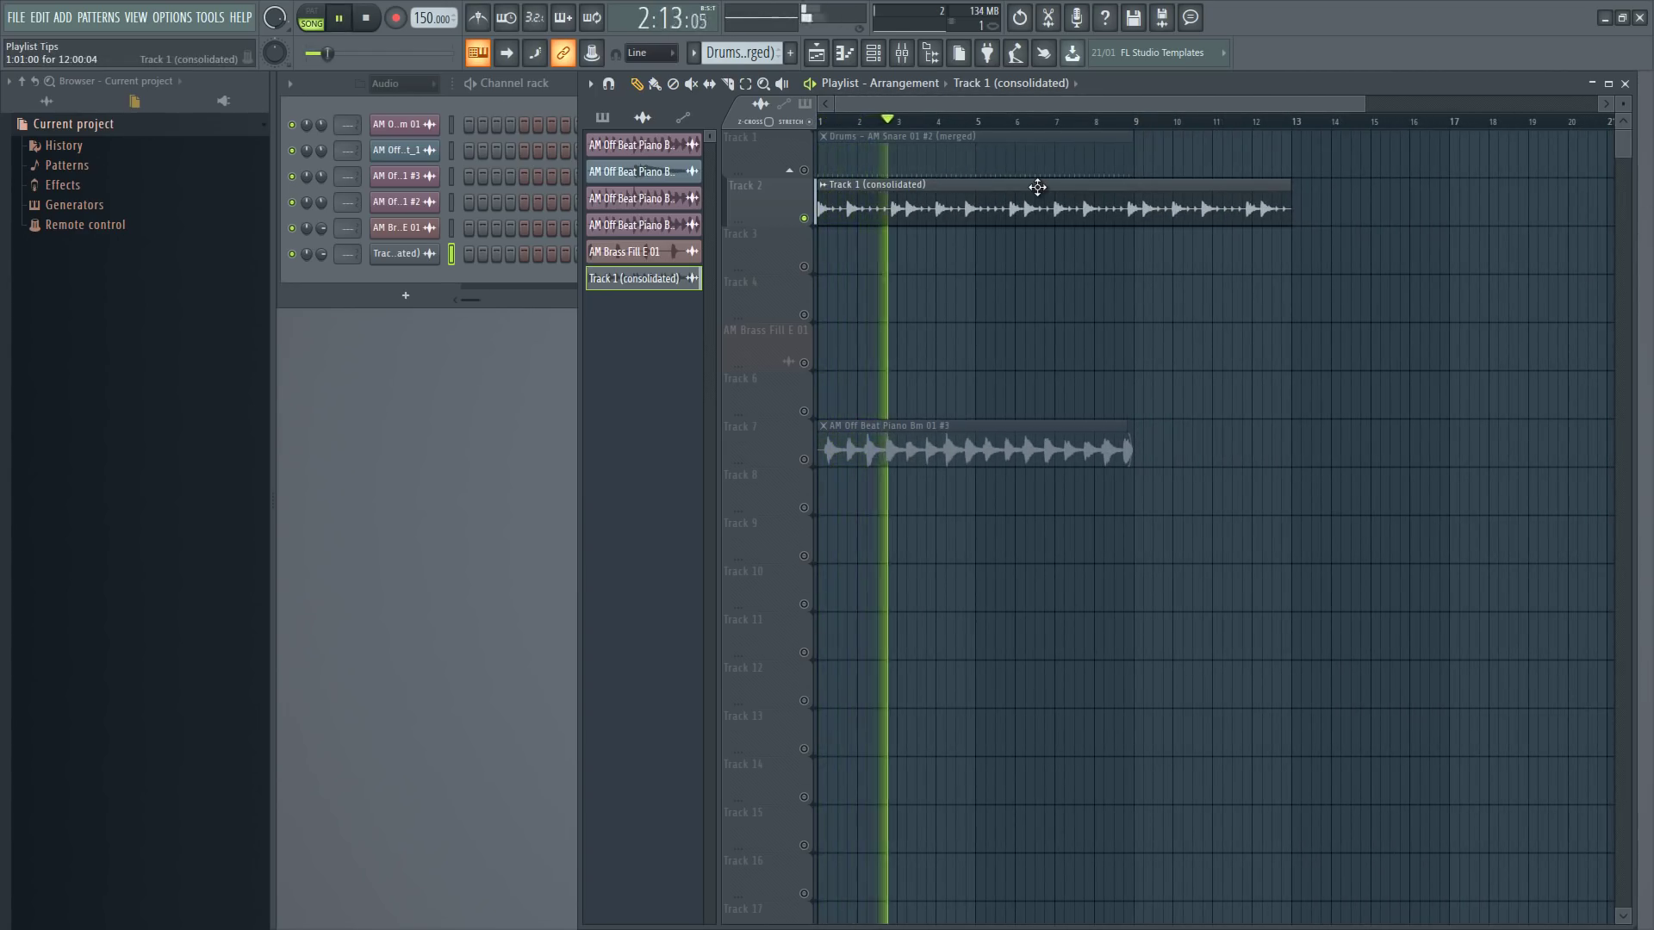
key(space)
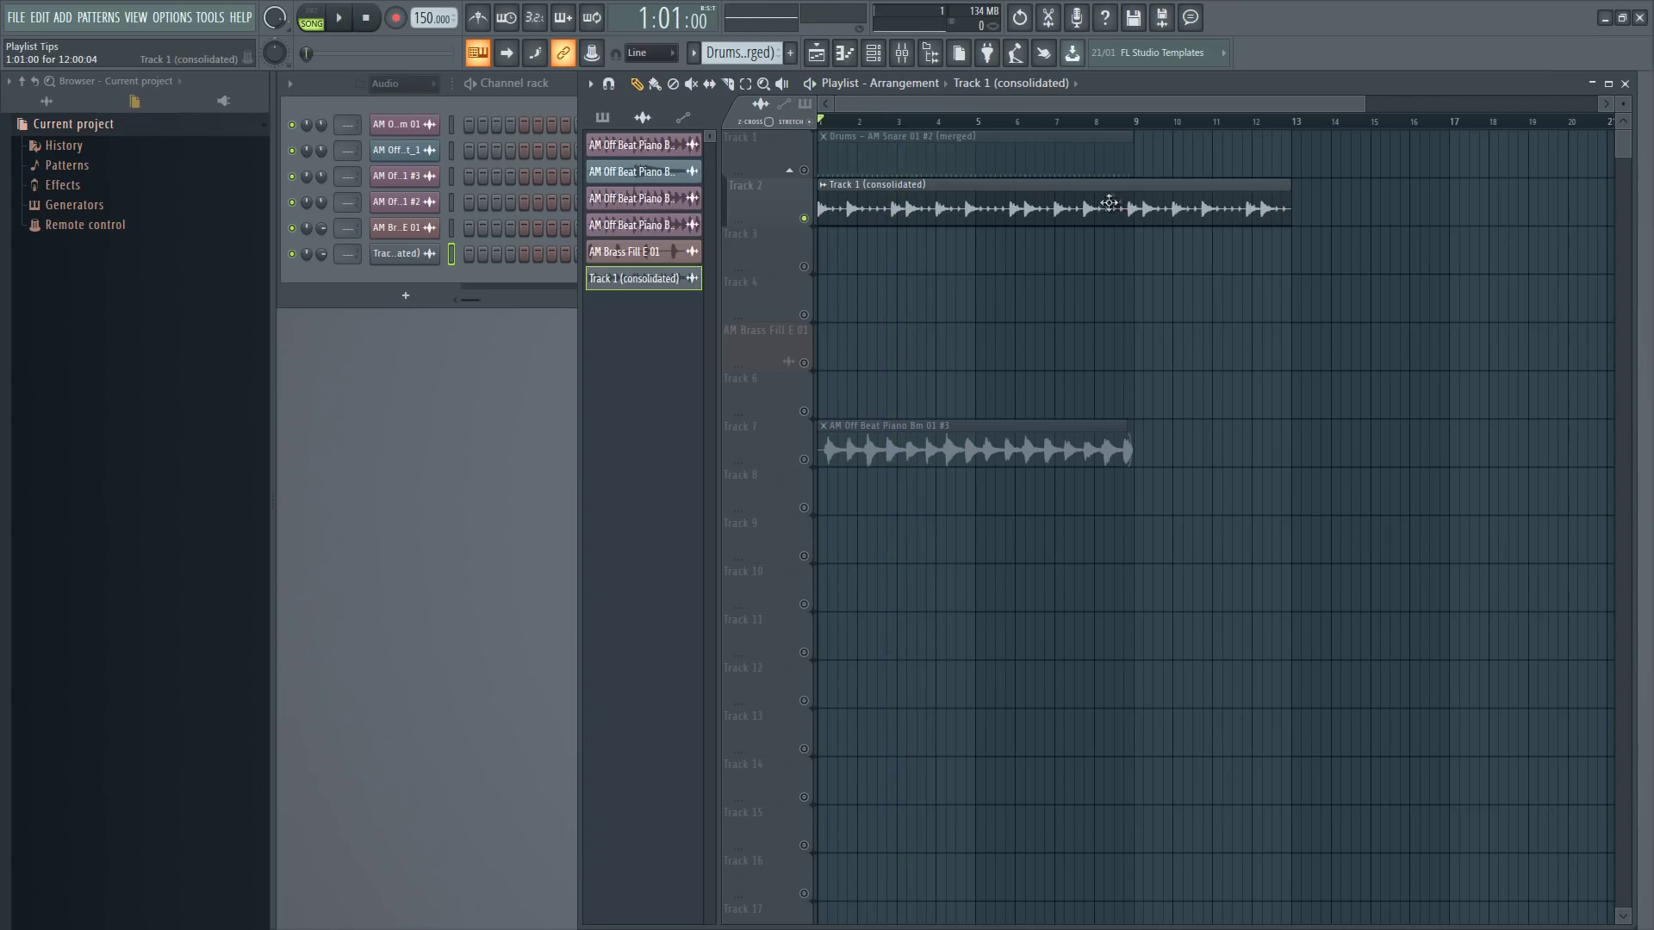
Set the consolidated clip's time-stretching mode to Auto and close its channel settings
double_click(1070, 200)
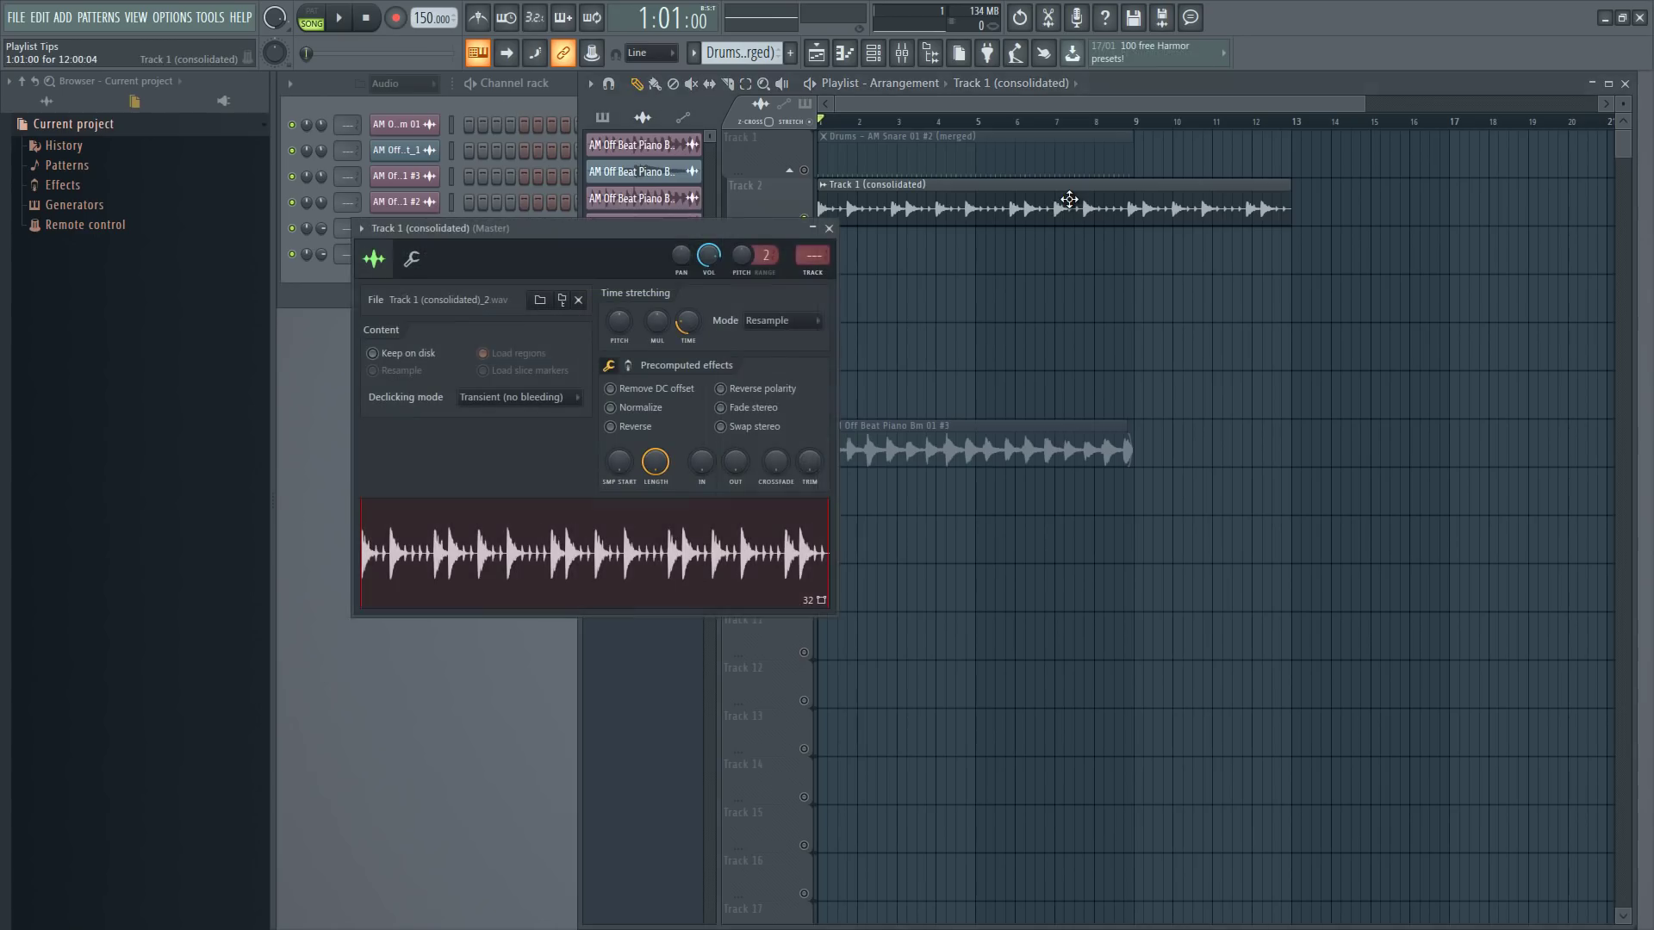
click(780, 321)
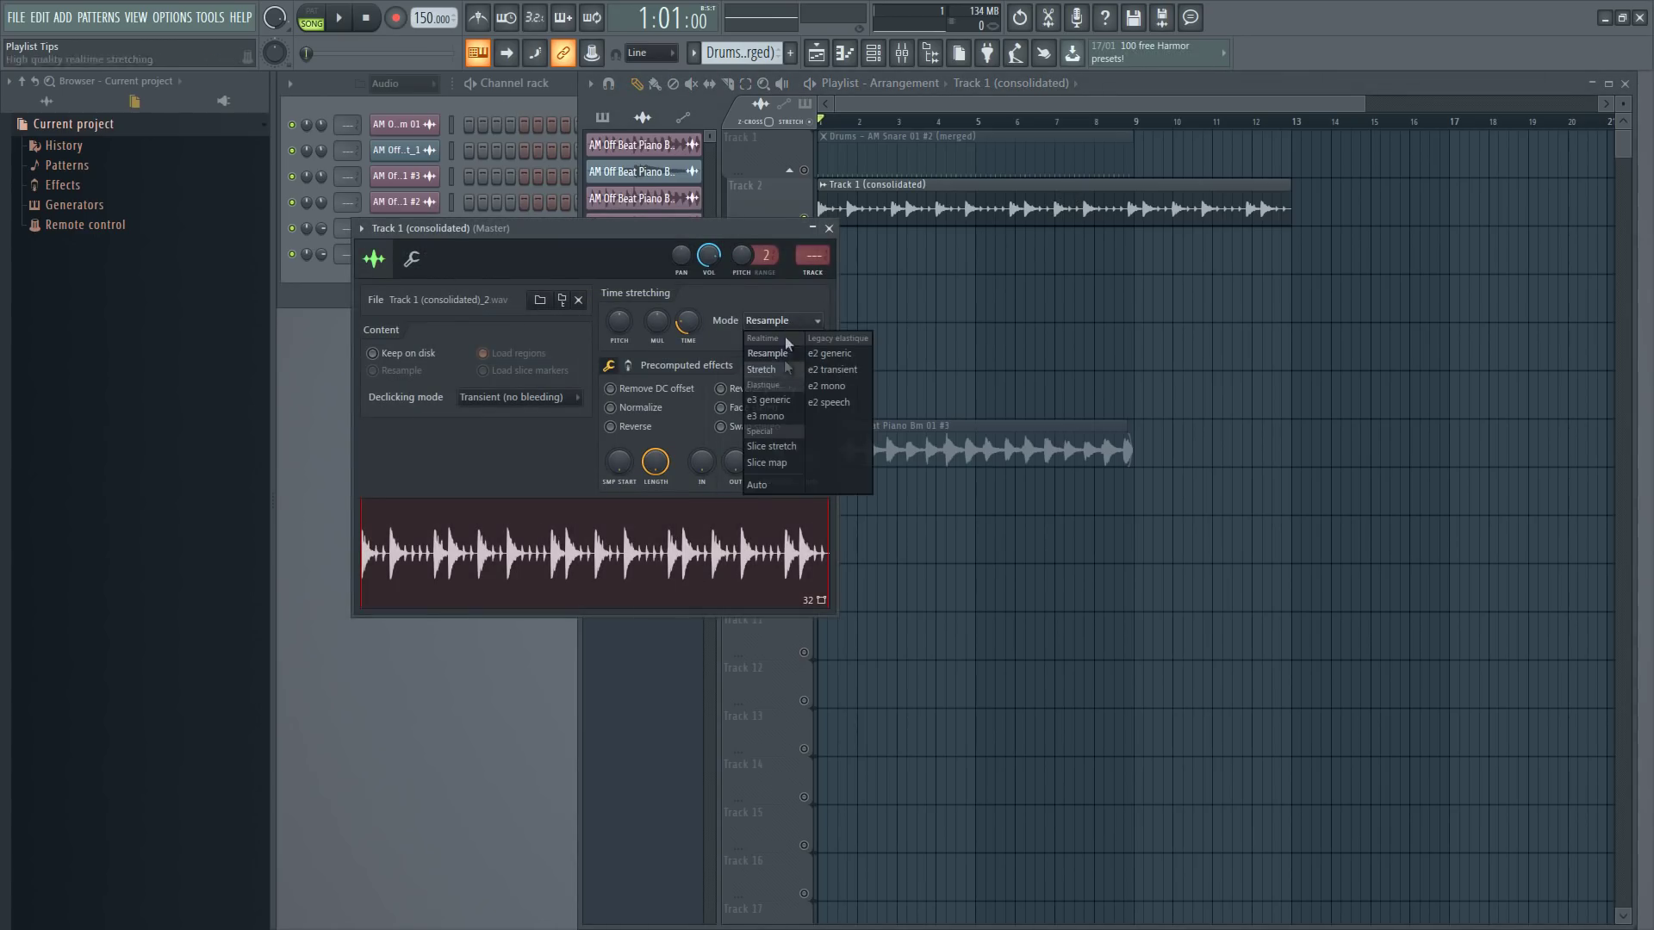
click(779, 484)
click(829, 228)
Play the 12-bar consolidated clip, stretch it to about 8 bars, and play it again
key(space)
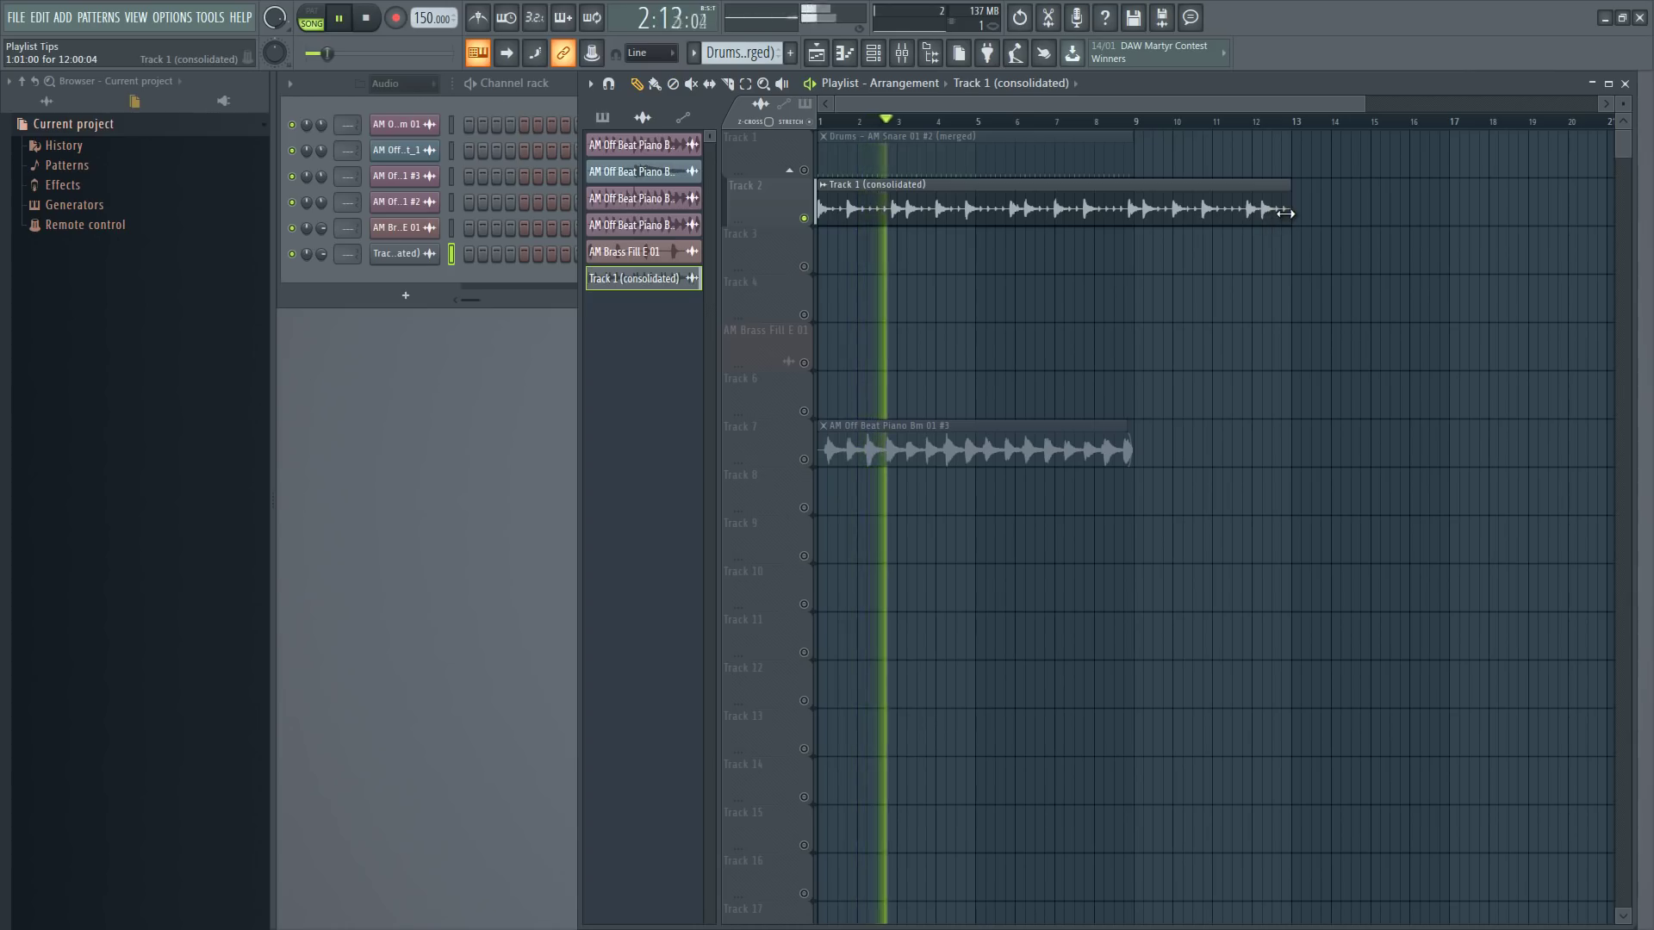
key(space)
drag(1284, 214, 1127, 218)
key(space)
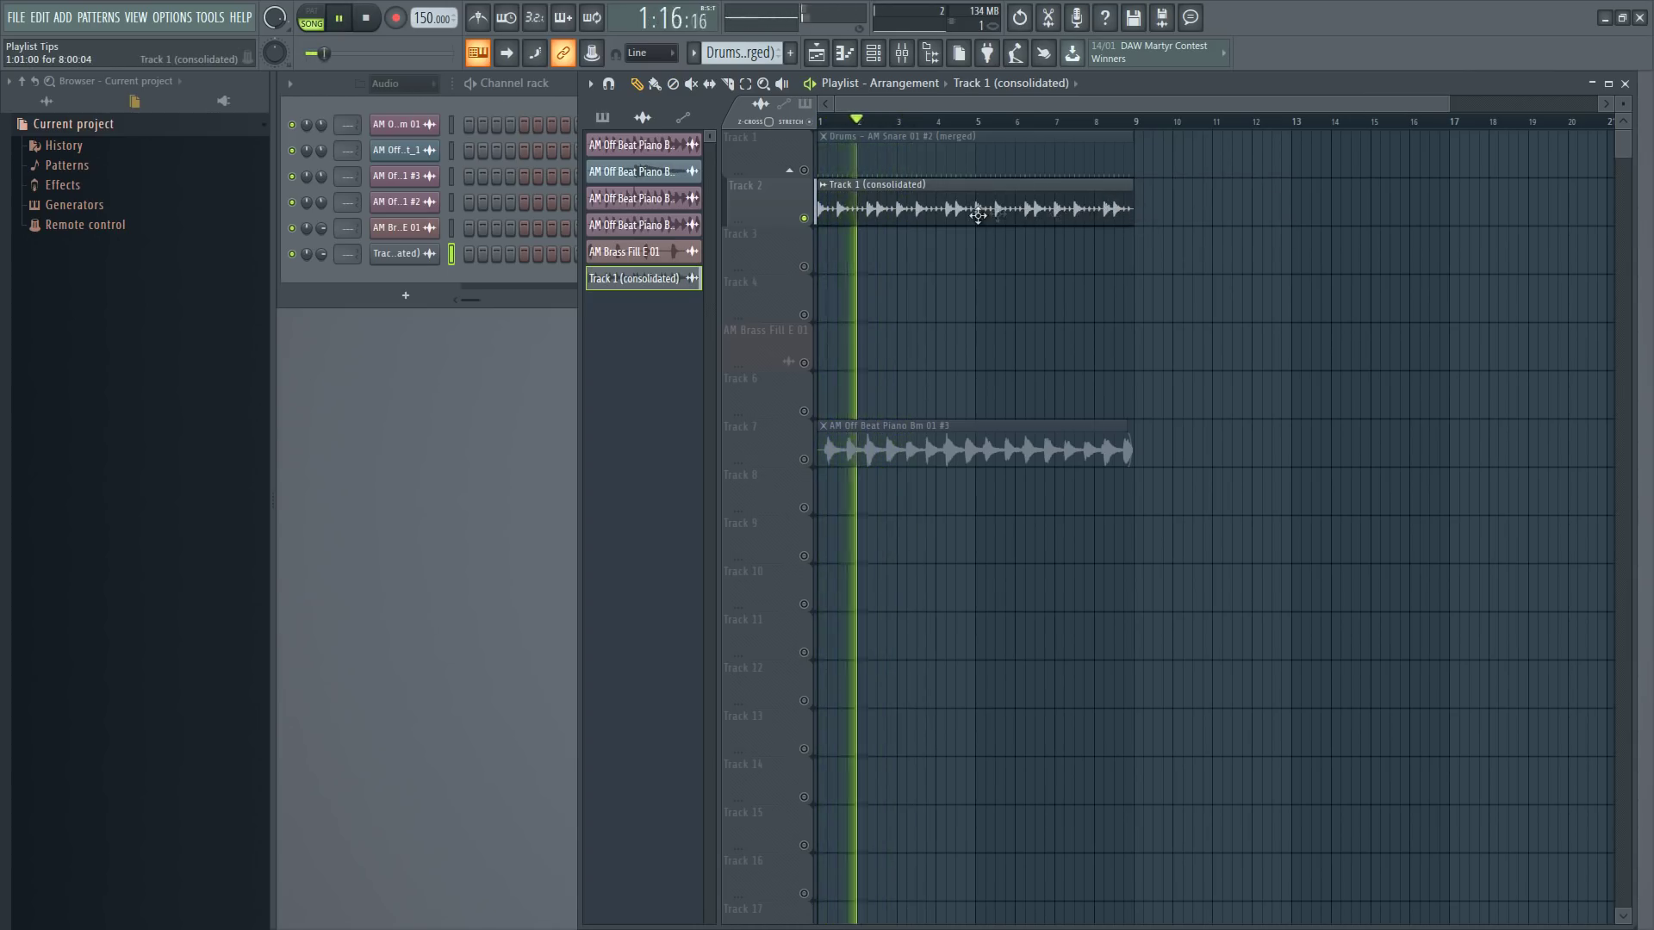
key(space)
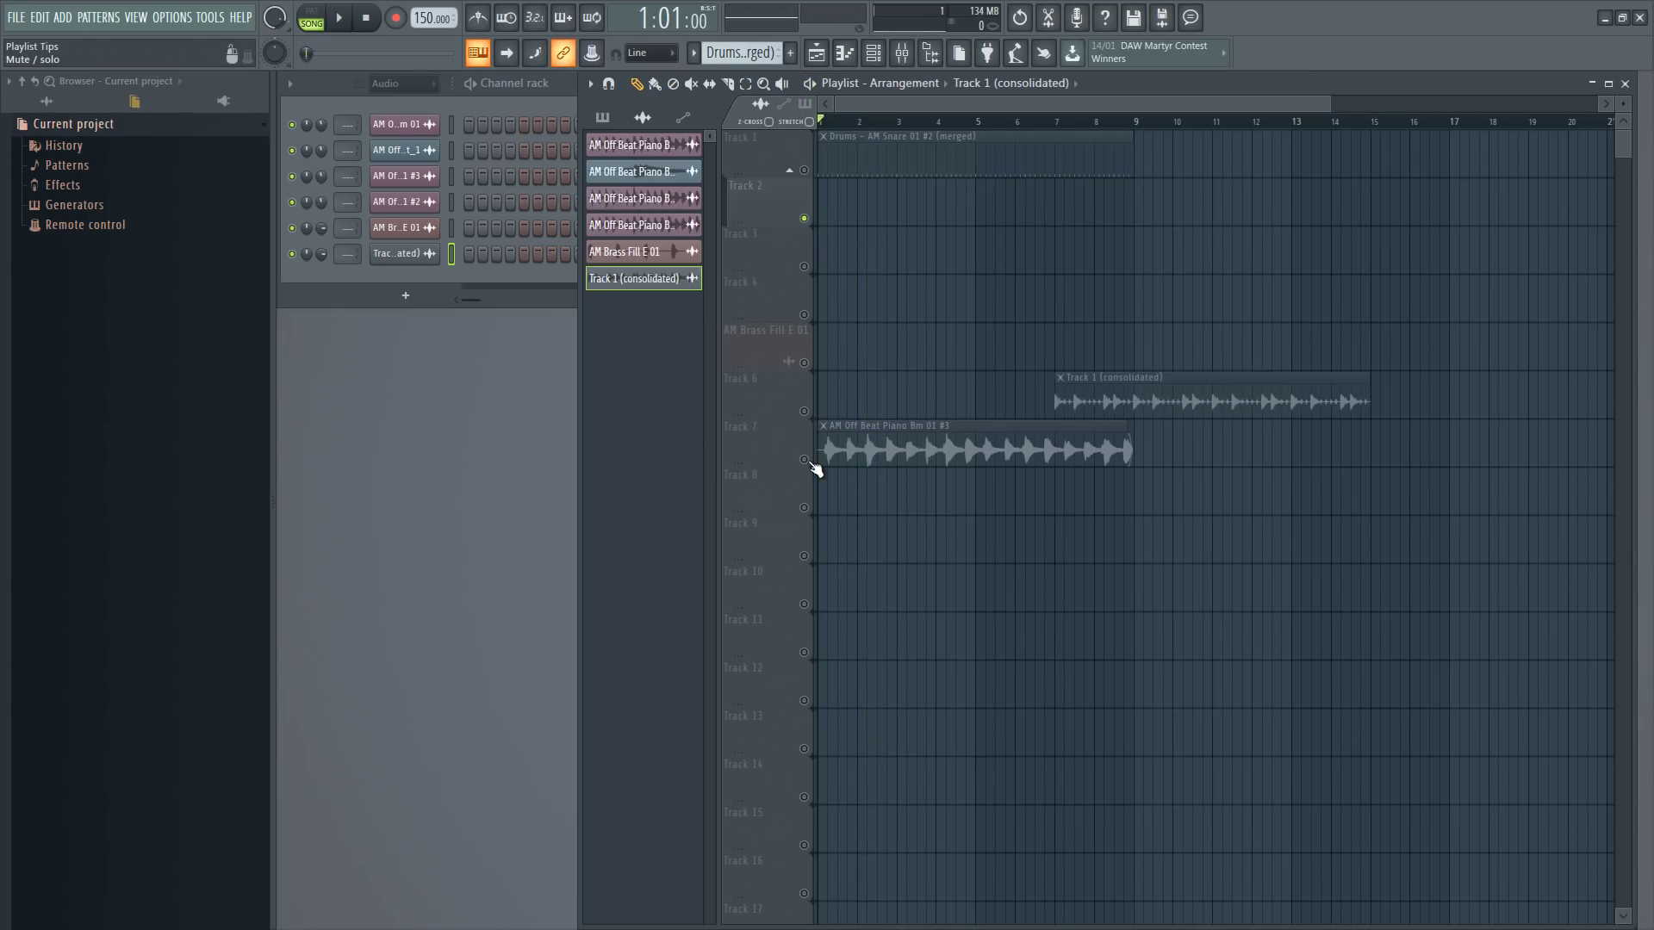
Unmute Tracks 6 and 7 and create a crossfade from the piano clip on Track 7 with Track 1 (consolidated)
click(806, 460)
click(805, 412)
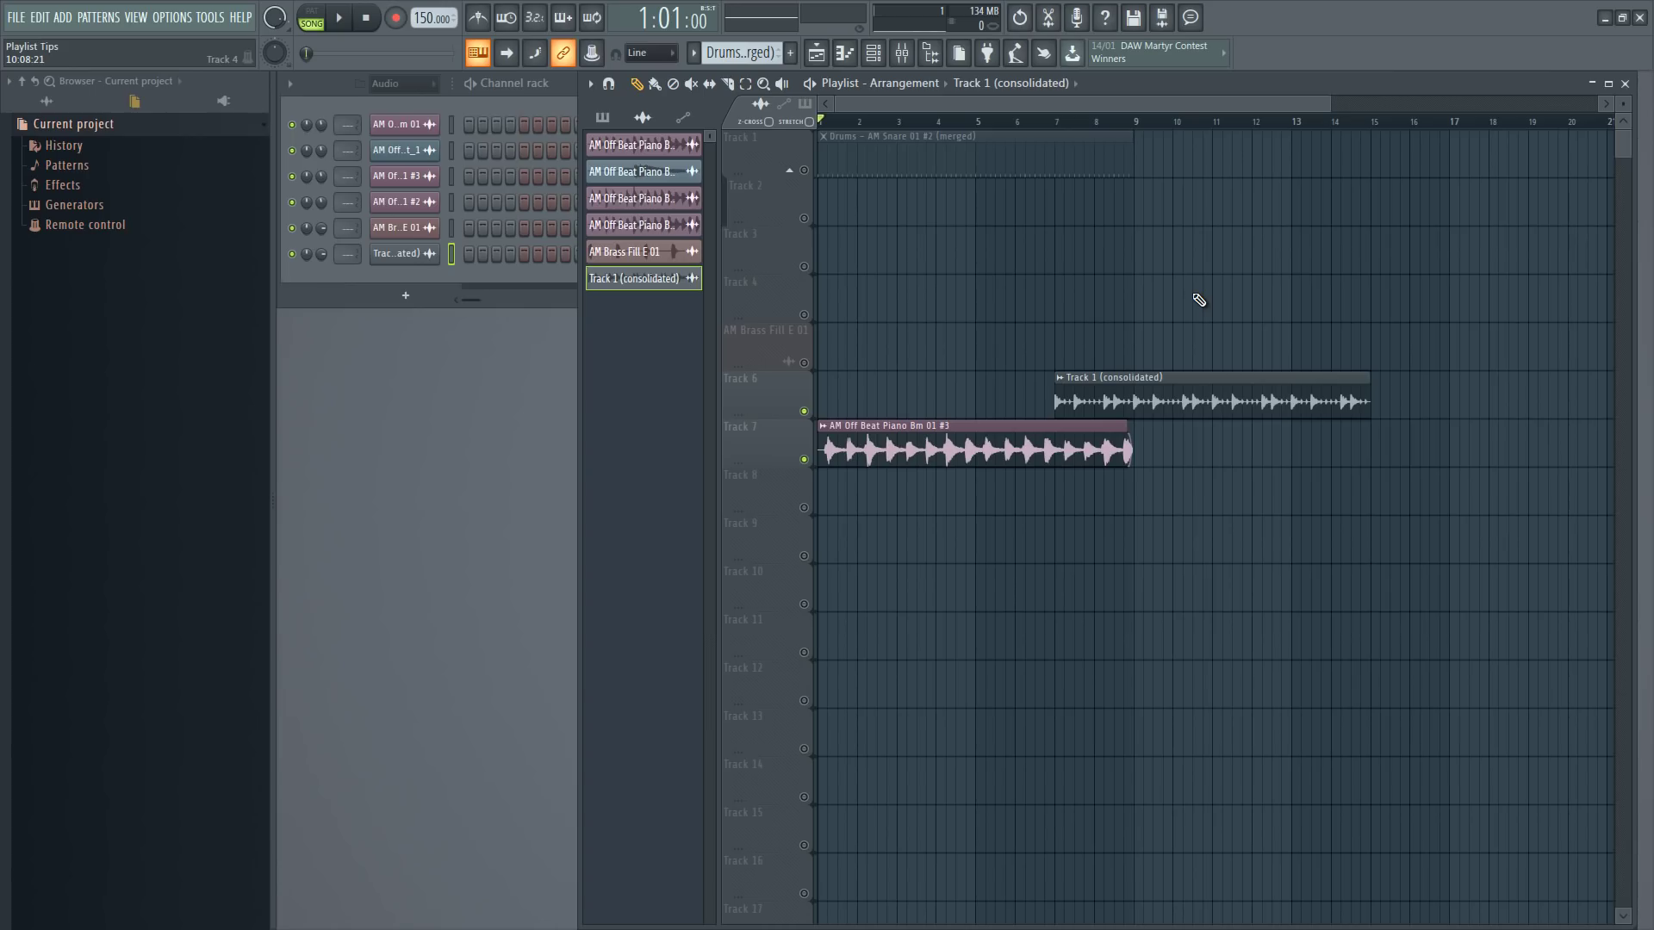
mouse_move(1128, 387)
mouse_down()
mouse_move(1193, 387)
mouse_move(1127, 387)
mouse_up()
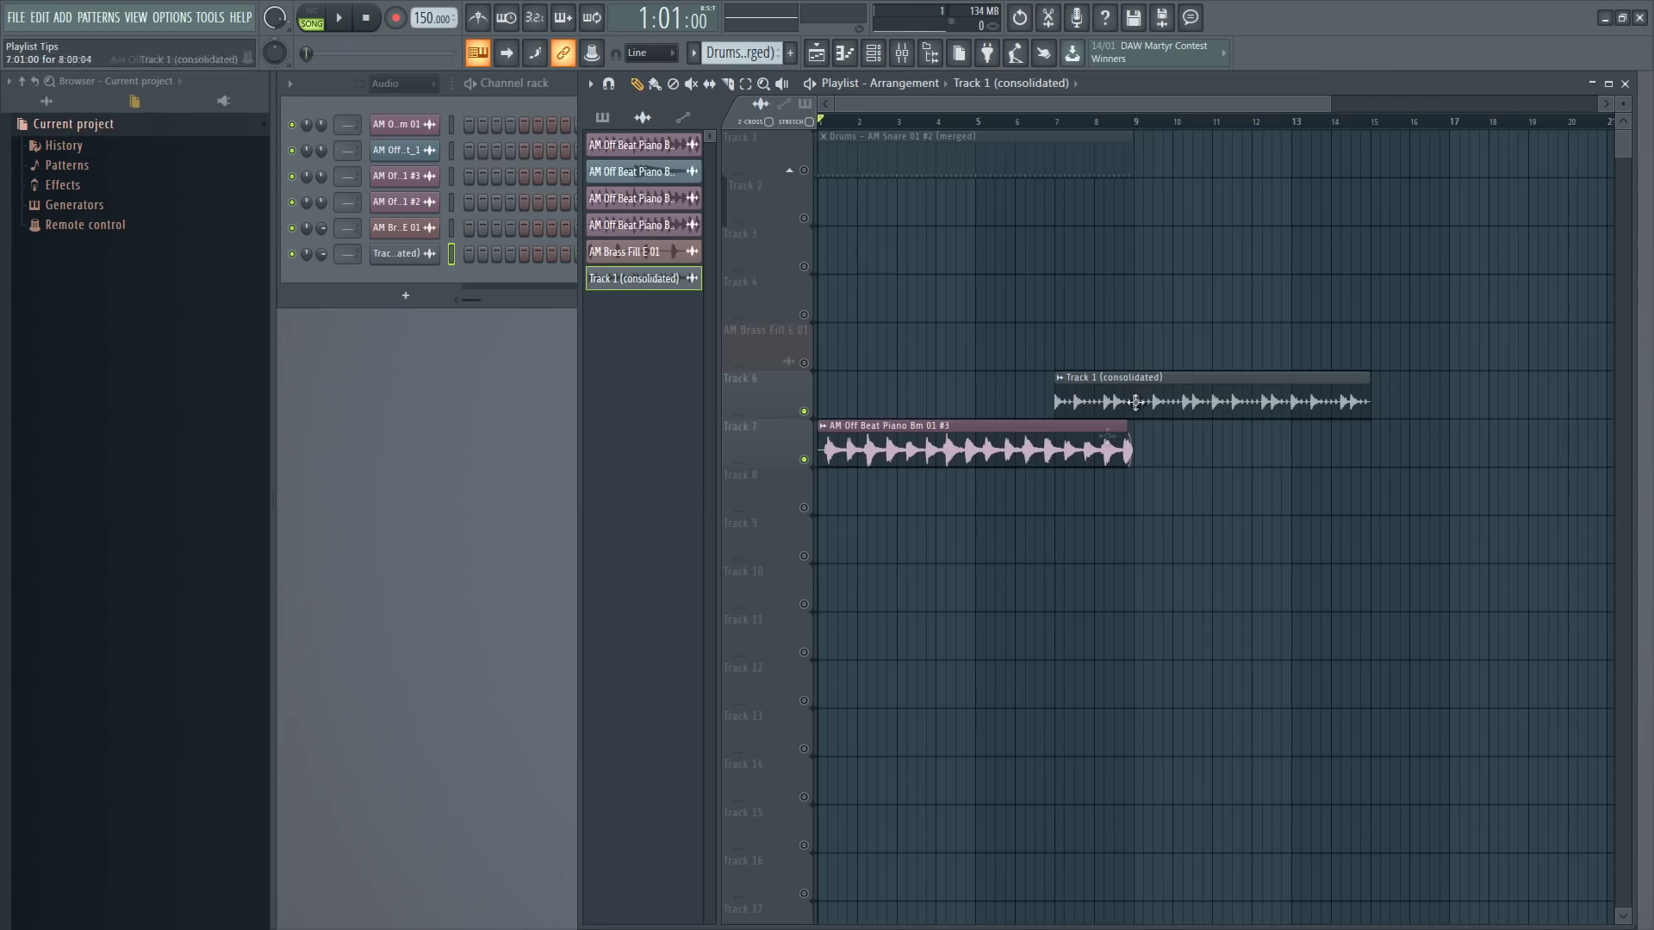
click(824, 426)
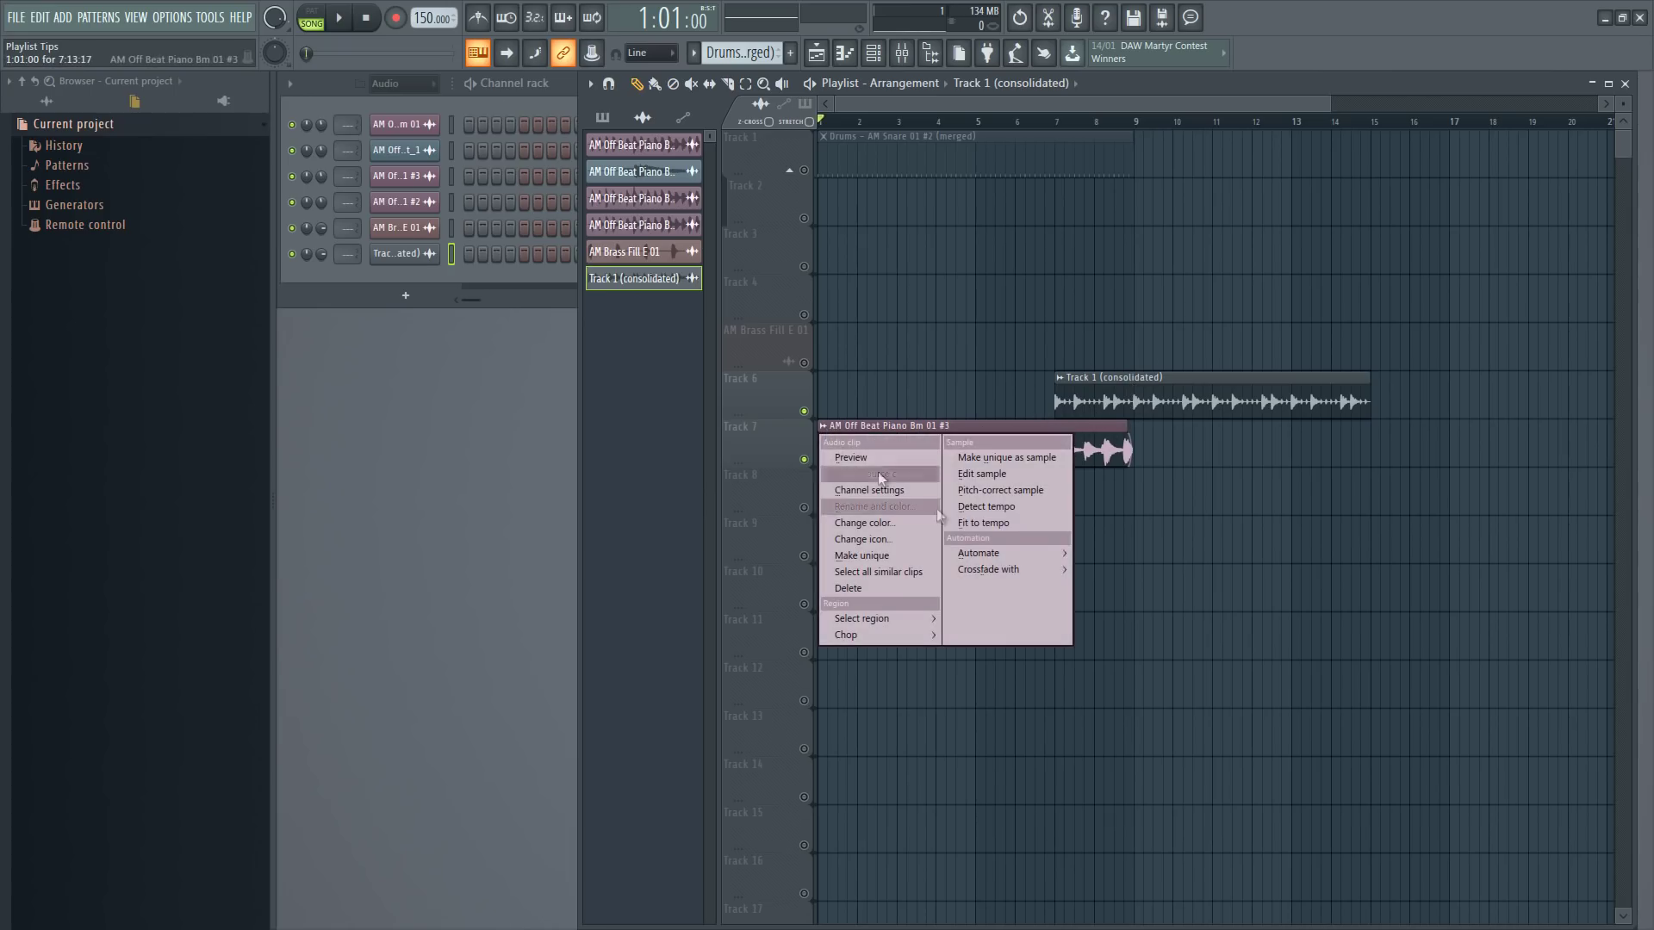
mouse_move(1034, 569)
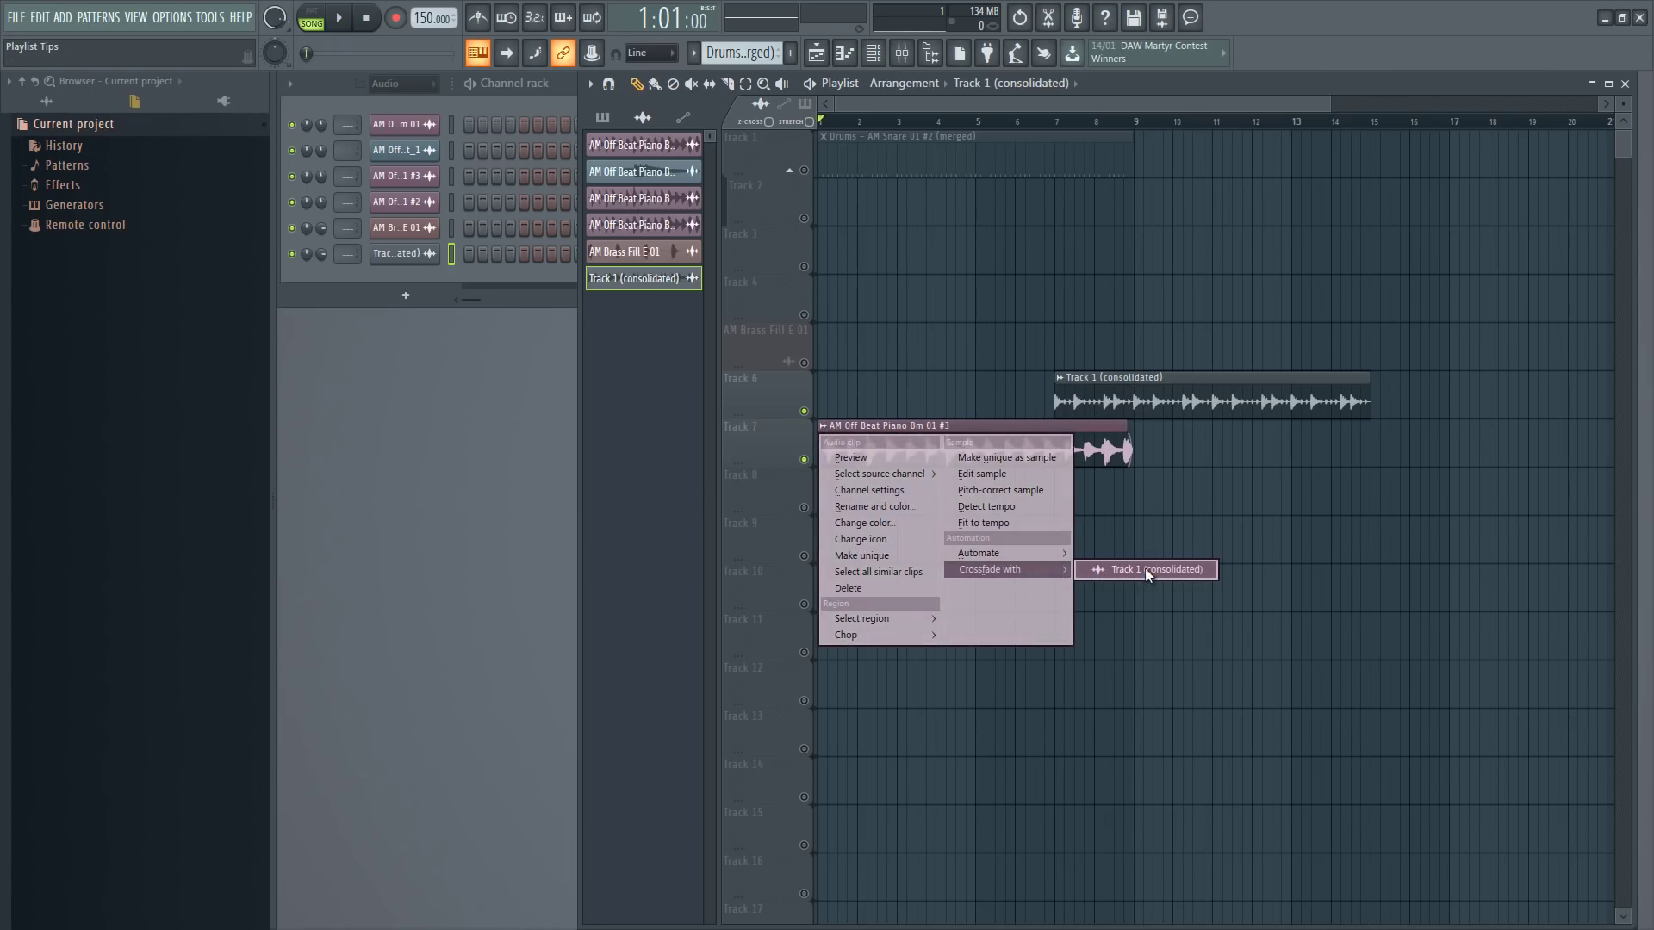
click(1159, 566)
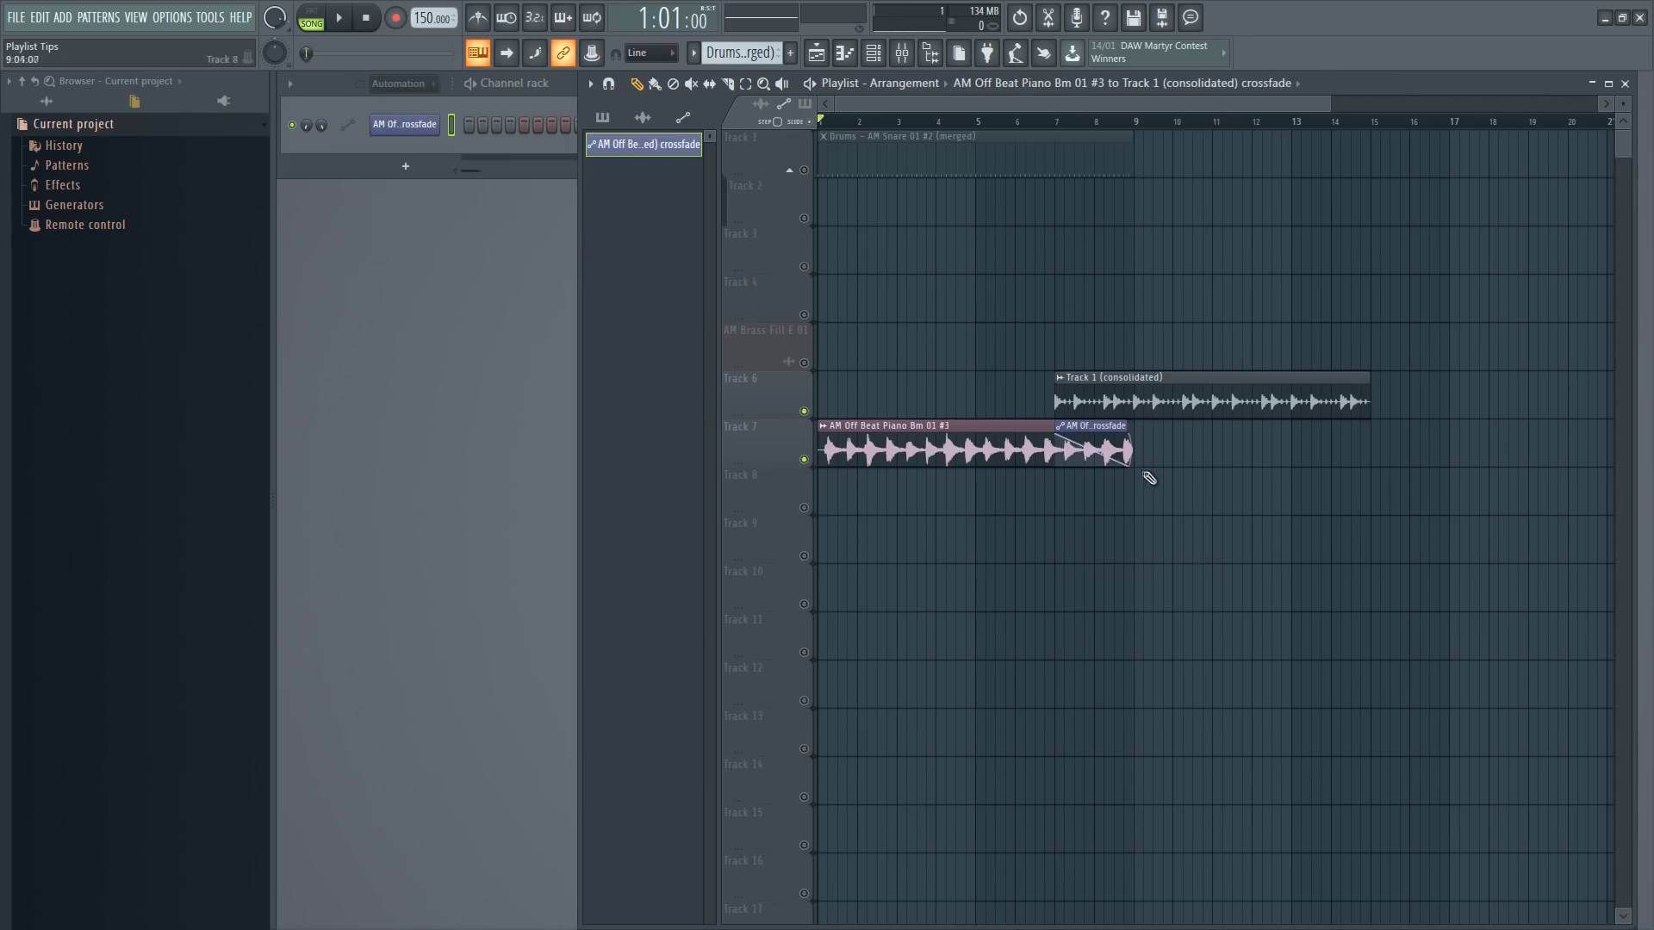
Create the matching crossfade from the consolidated clip on Track 6 with AM Off Beat Piano Bm 01 #3
click(1059, 379)
mouse_move(1274, 519)
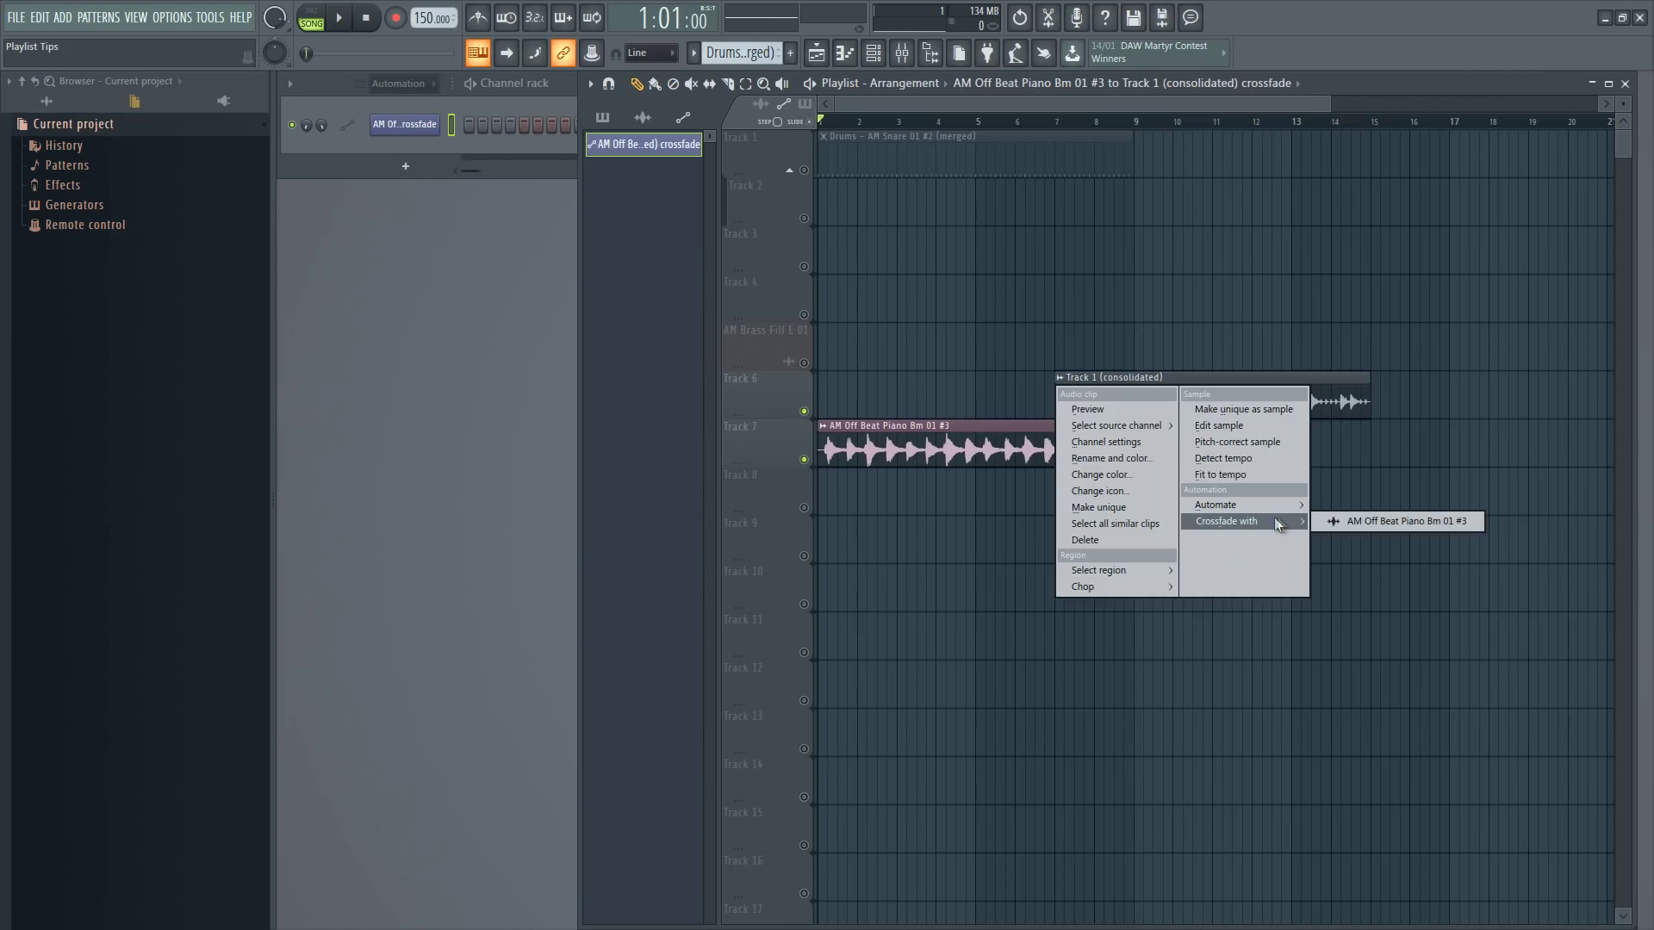
click(1382, 524)
Play the arrangement from just before bar 7 to hear the crossfade between the piano and drum clips
click(1046, 123)
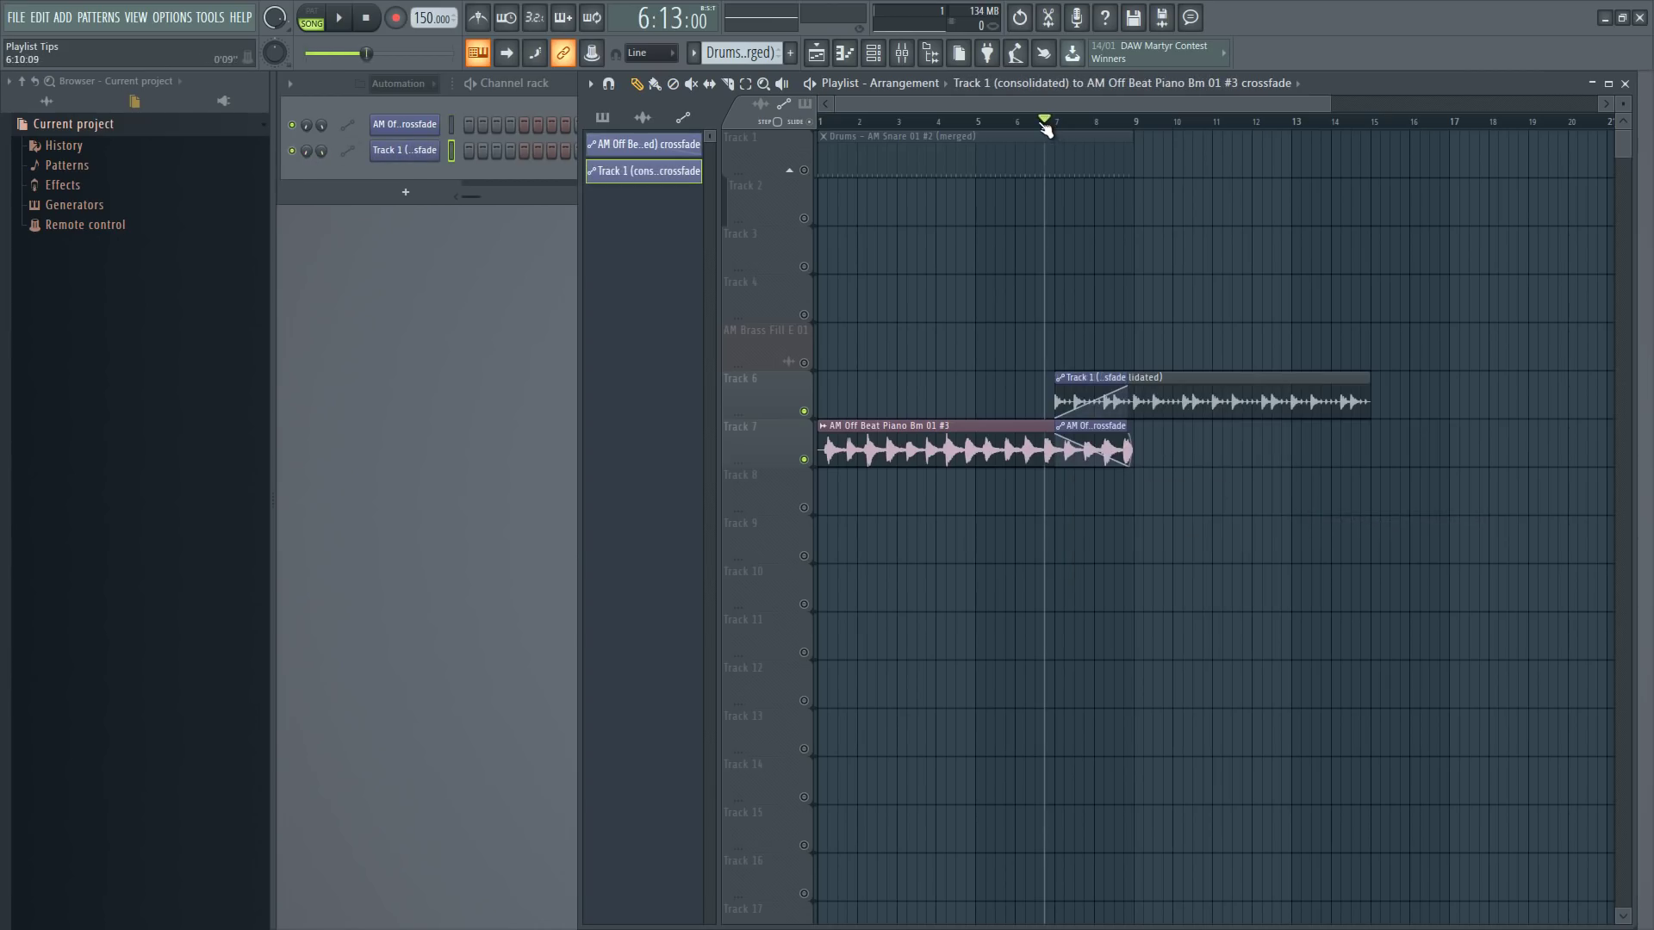
key(space)
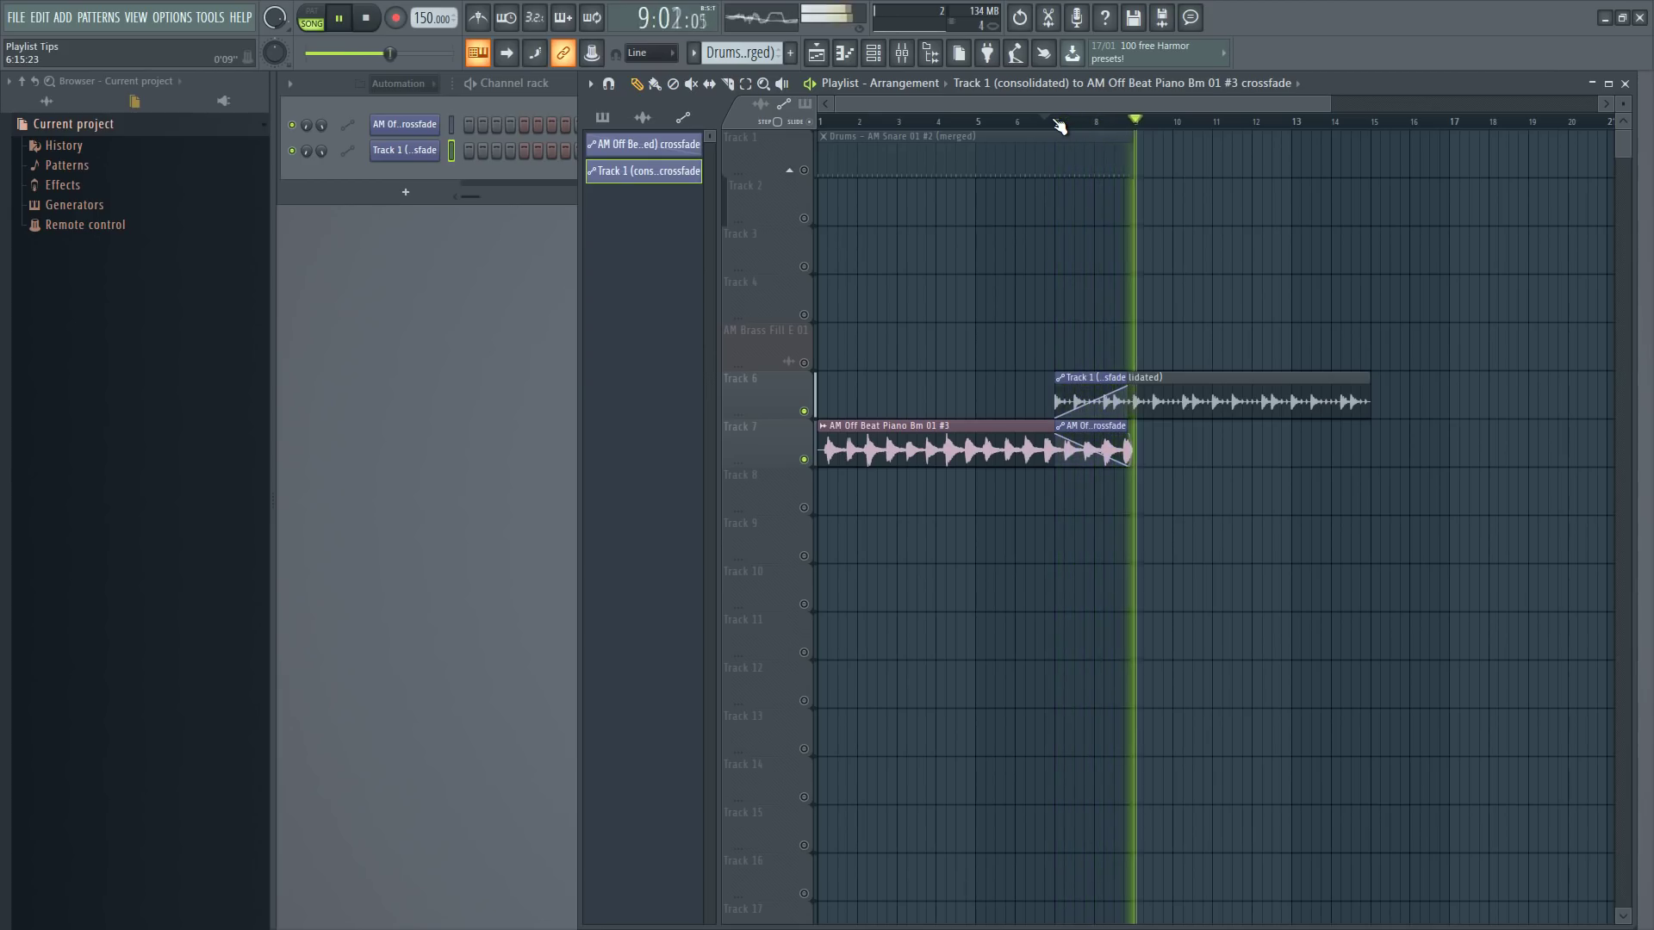
key(space)
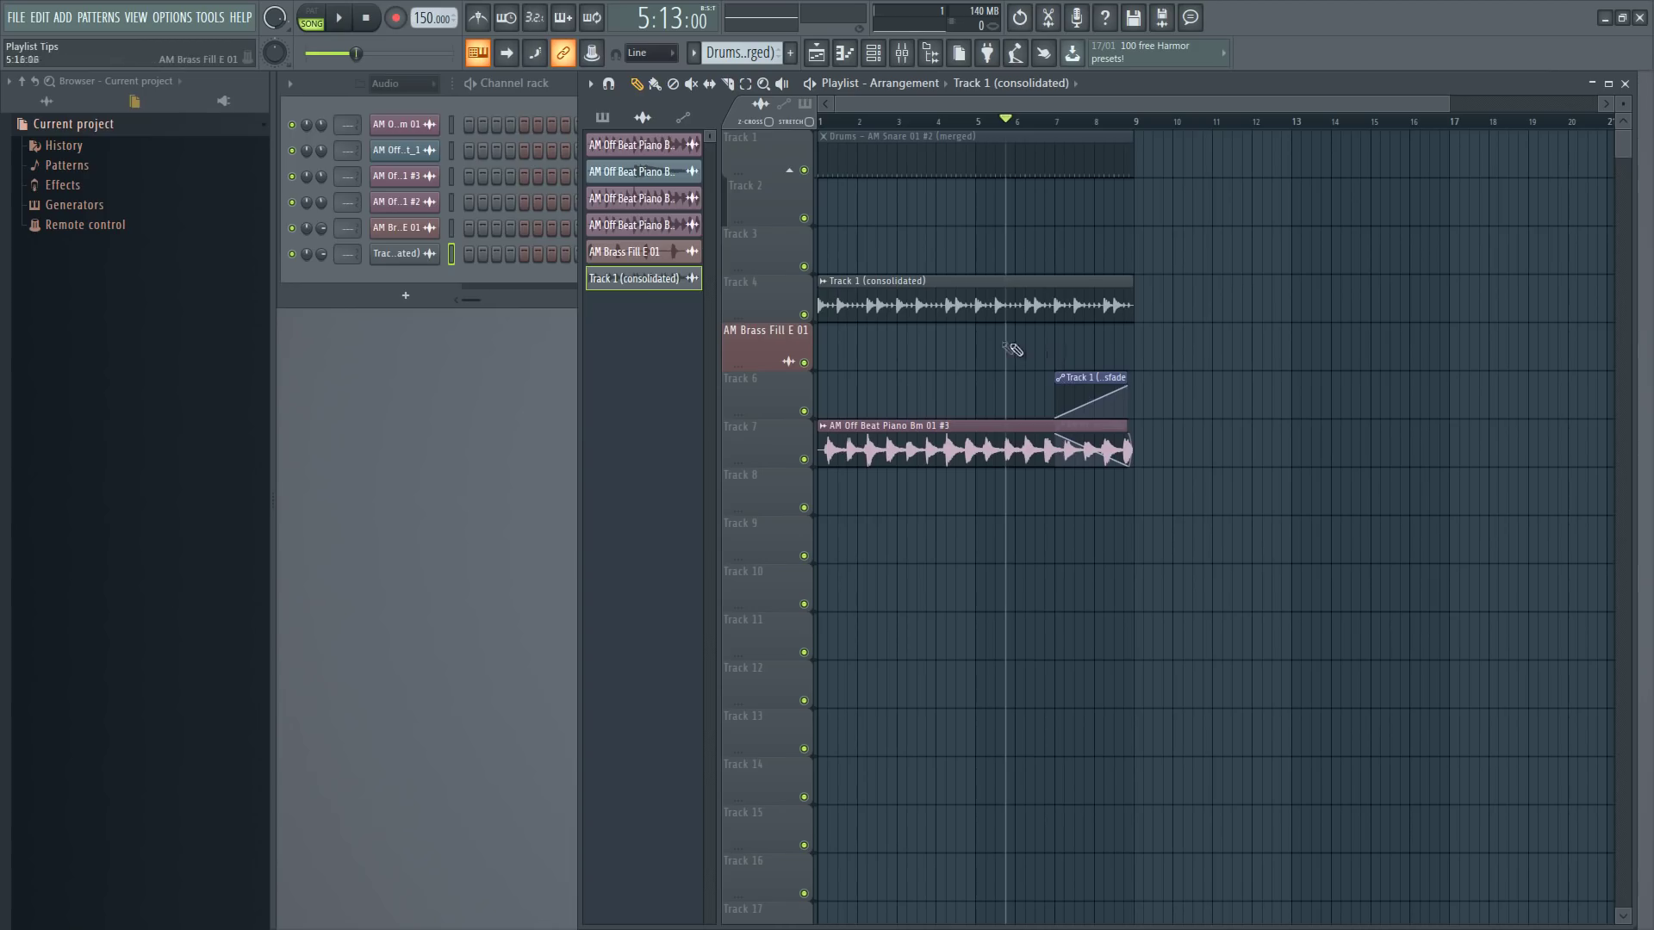
Switch the Track 4 consolidated clip's source channel to AM Off Beat Piano Bm 01 - Part_1, and again to AM Off Beat Piano Bm 01 #2
click(825, 284)
mouse_move(857, 333)
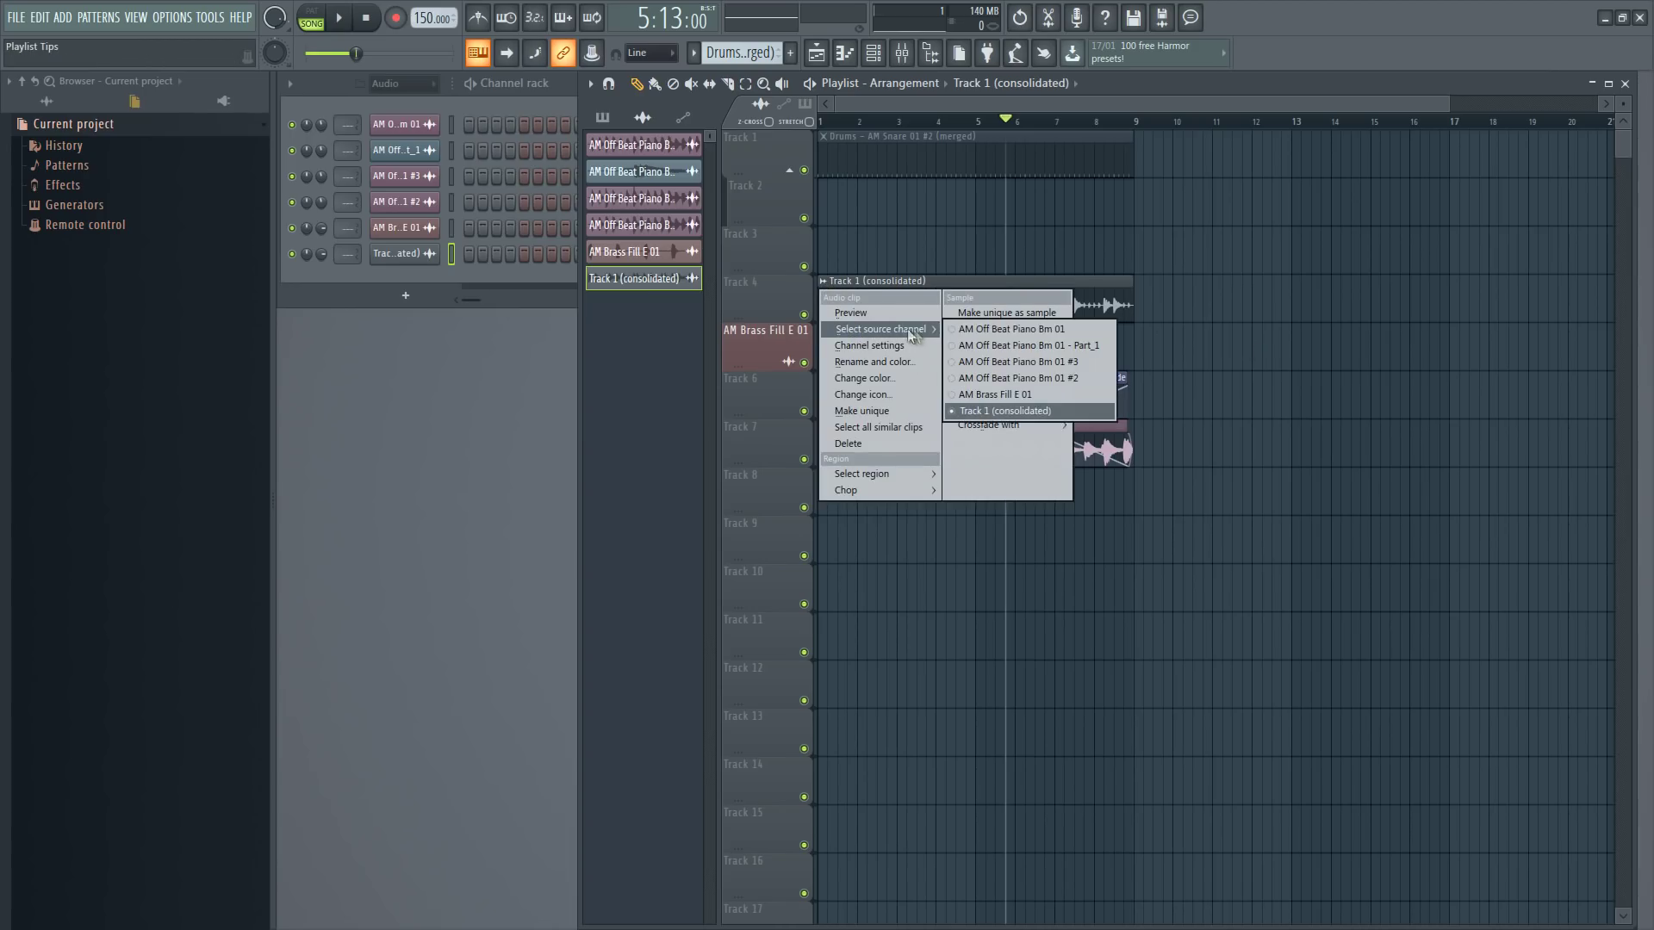
click(1010, 348)
click(823, 296)
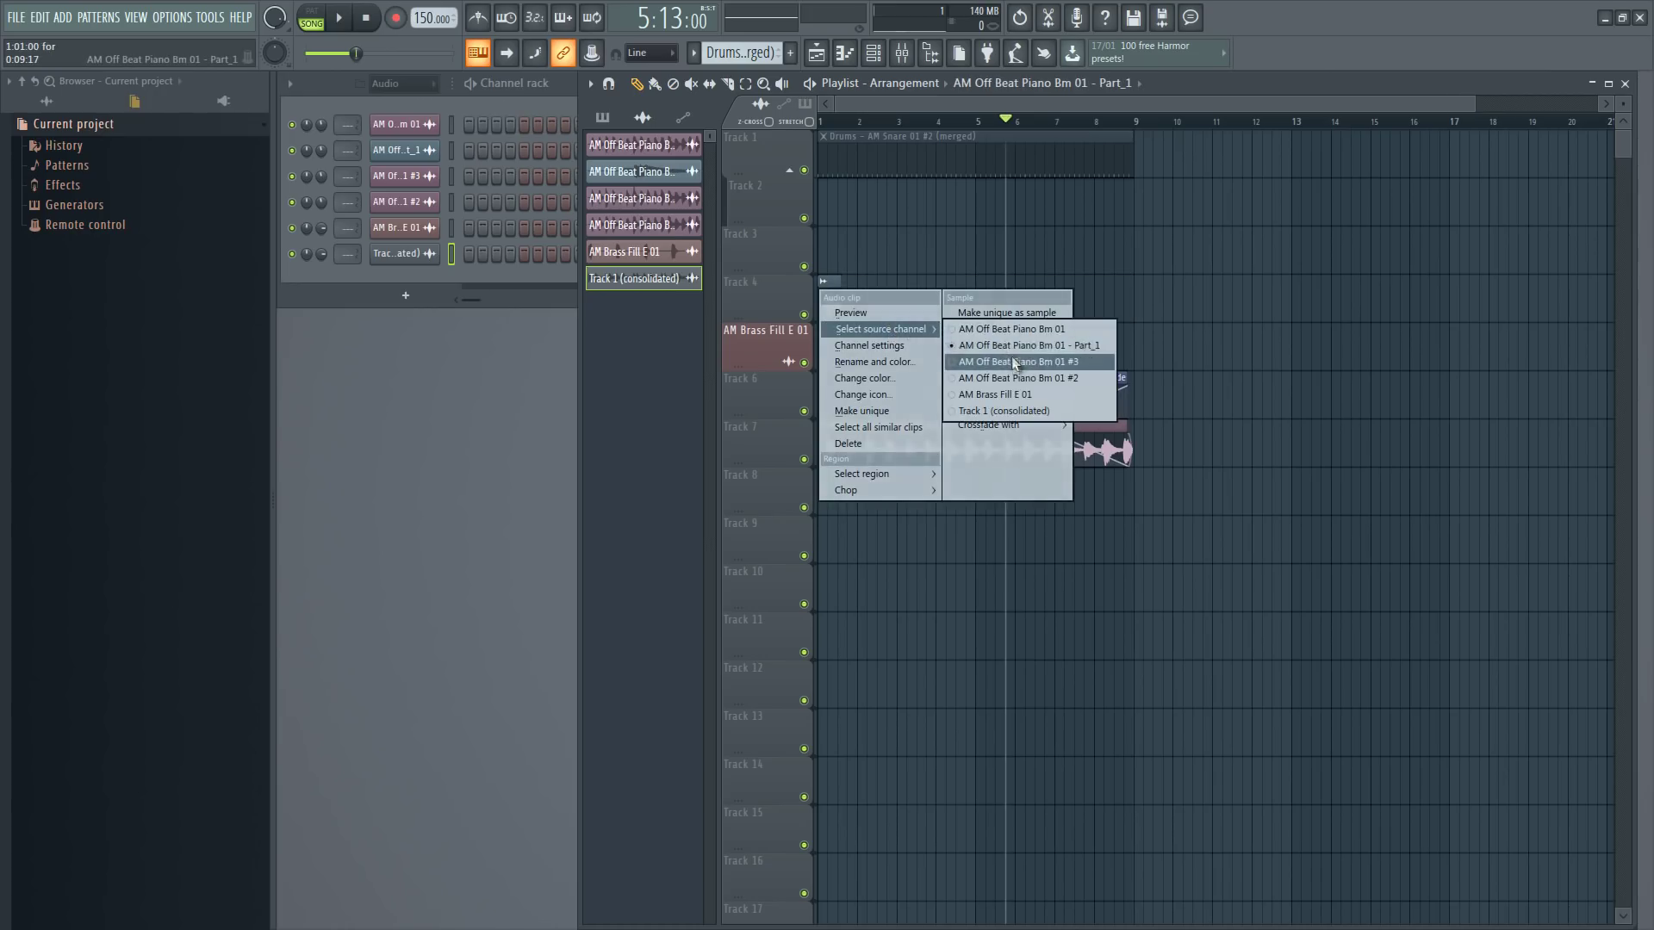
click(1012, 375)
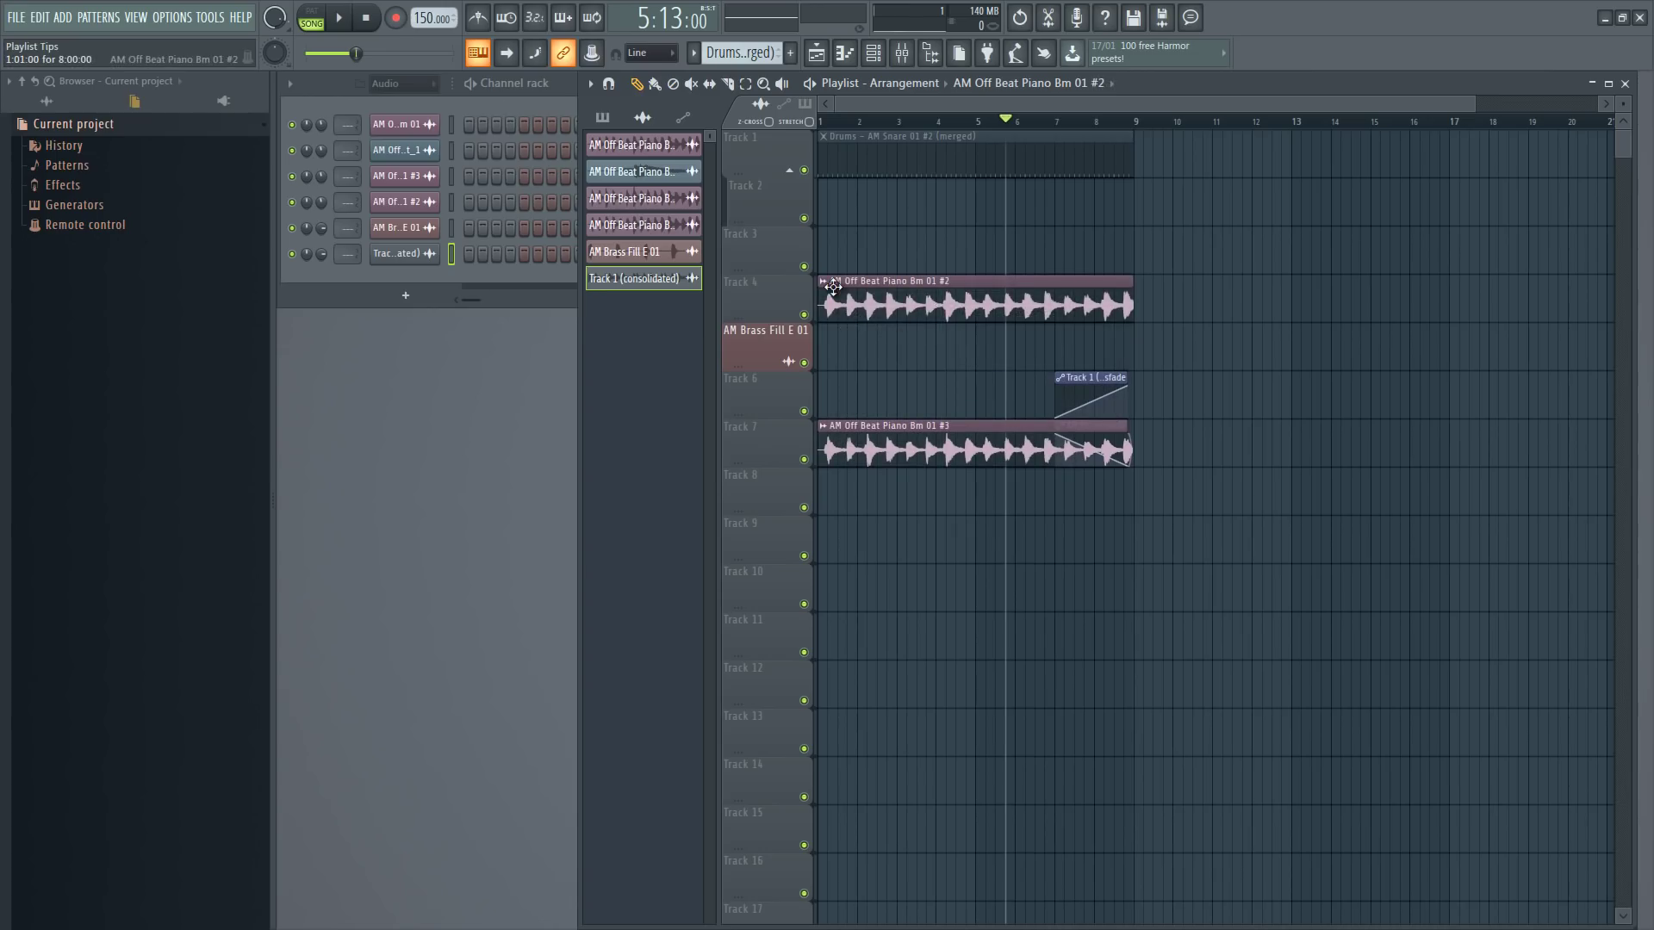
Examine the source pattern choices available for the merged drum pattern clip on Track 1
click(824, 137)
mouse_move(876, 188)
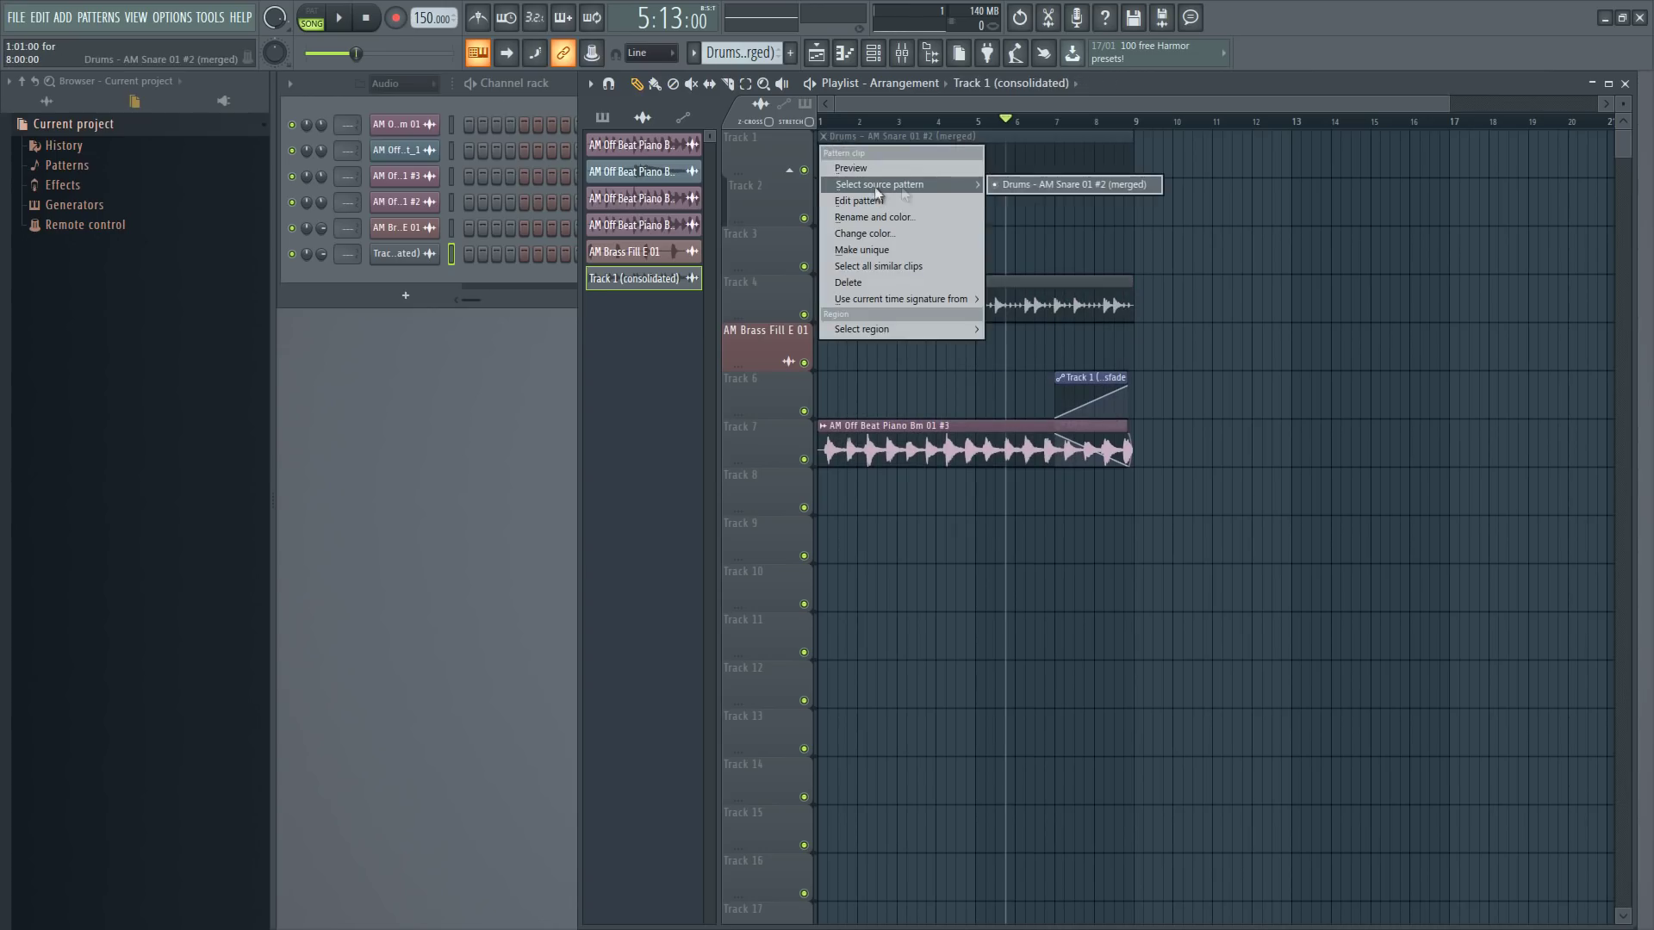
click(1189, 258)
Chop the Track 1 (consolidated) clip on Track 4 with medium auto-slicing
click(825, 283)
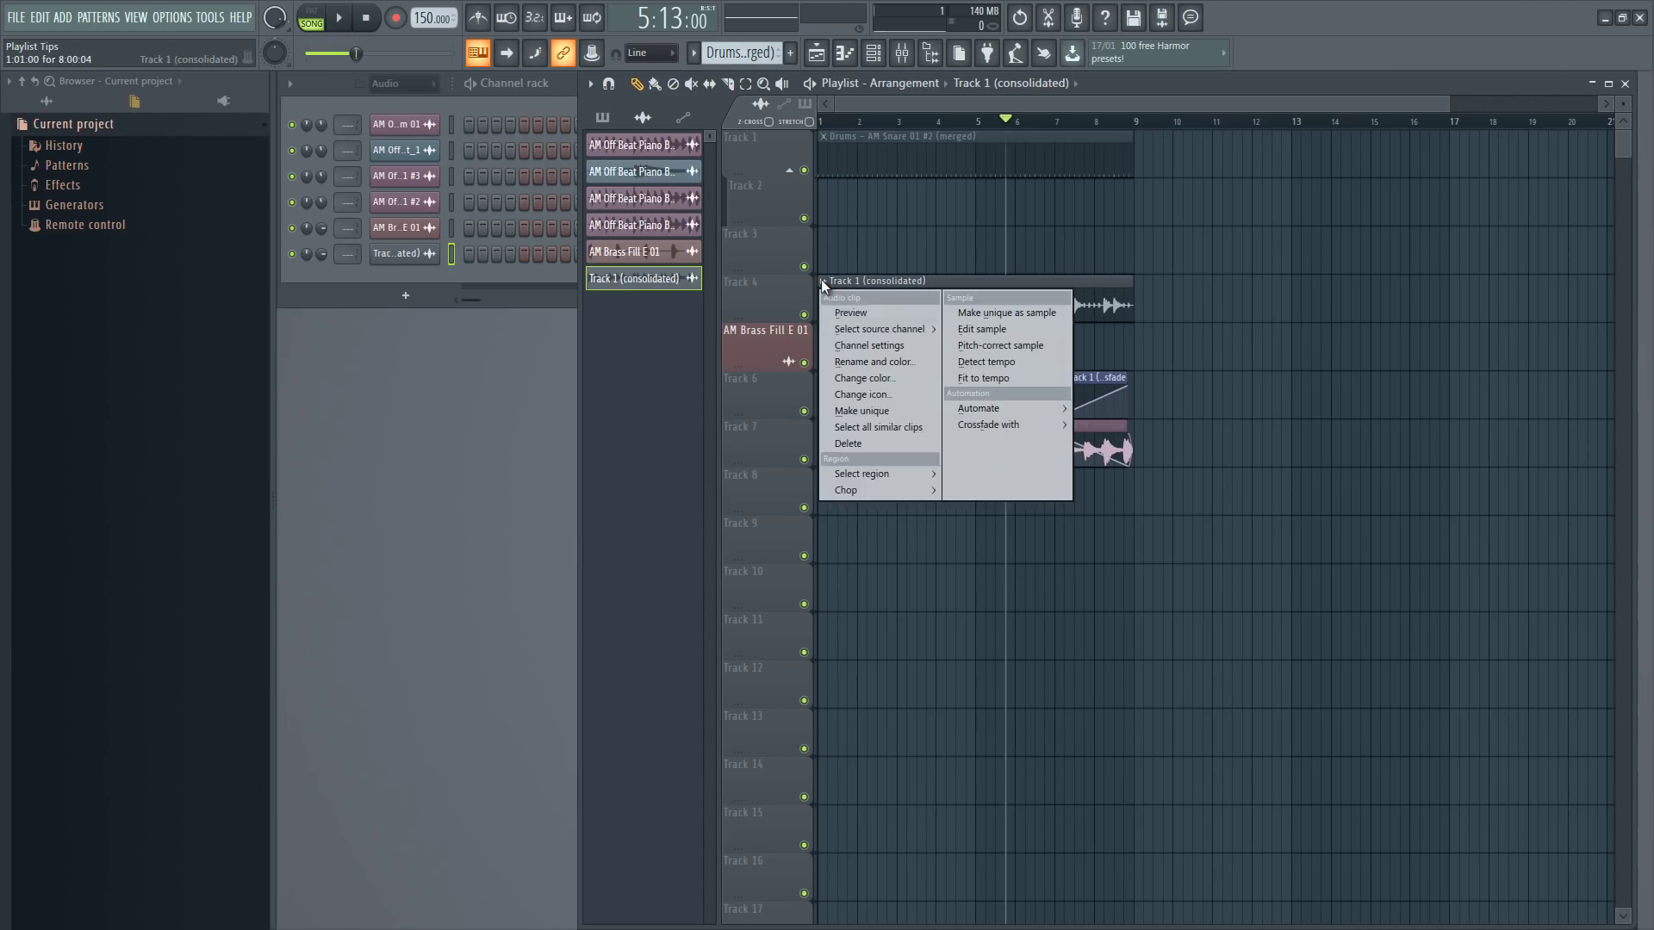
mouse_move(856, 489)
click(874, 215)
click(827, 291)
mouse_move(865, 490)
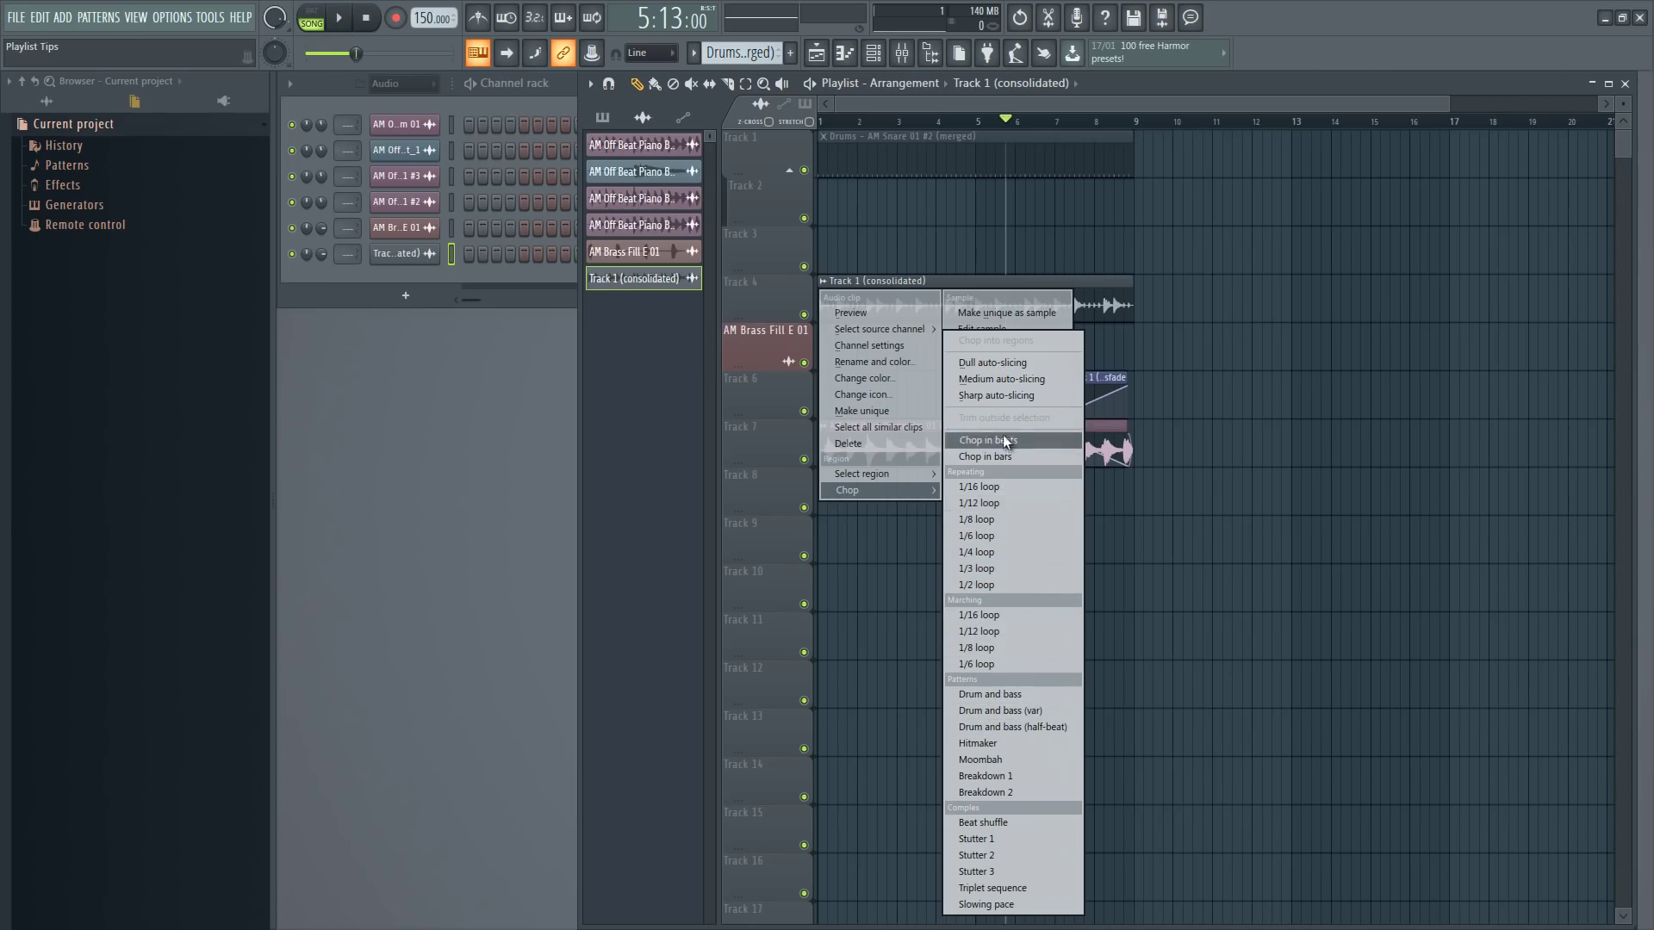
click(1002, 379)
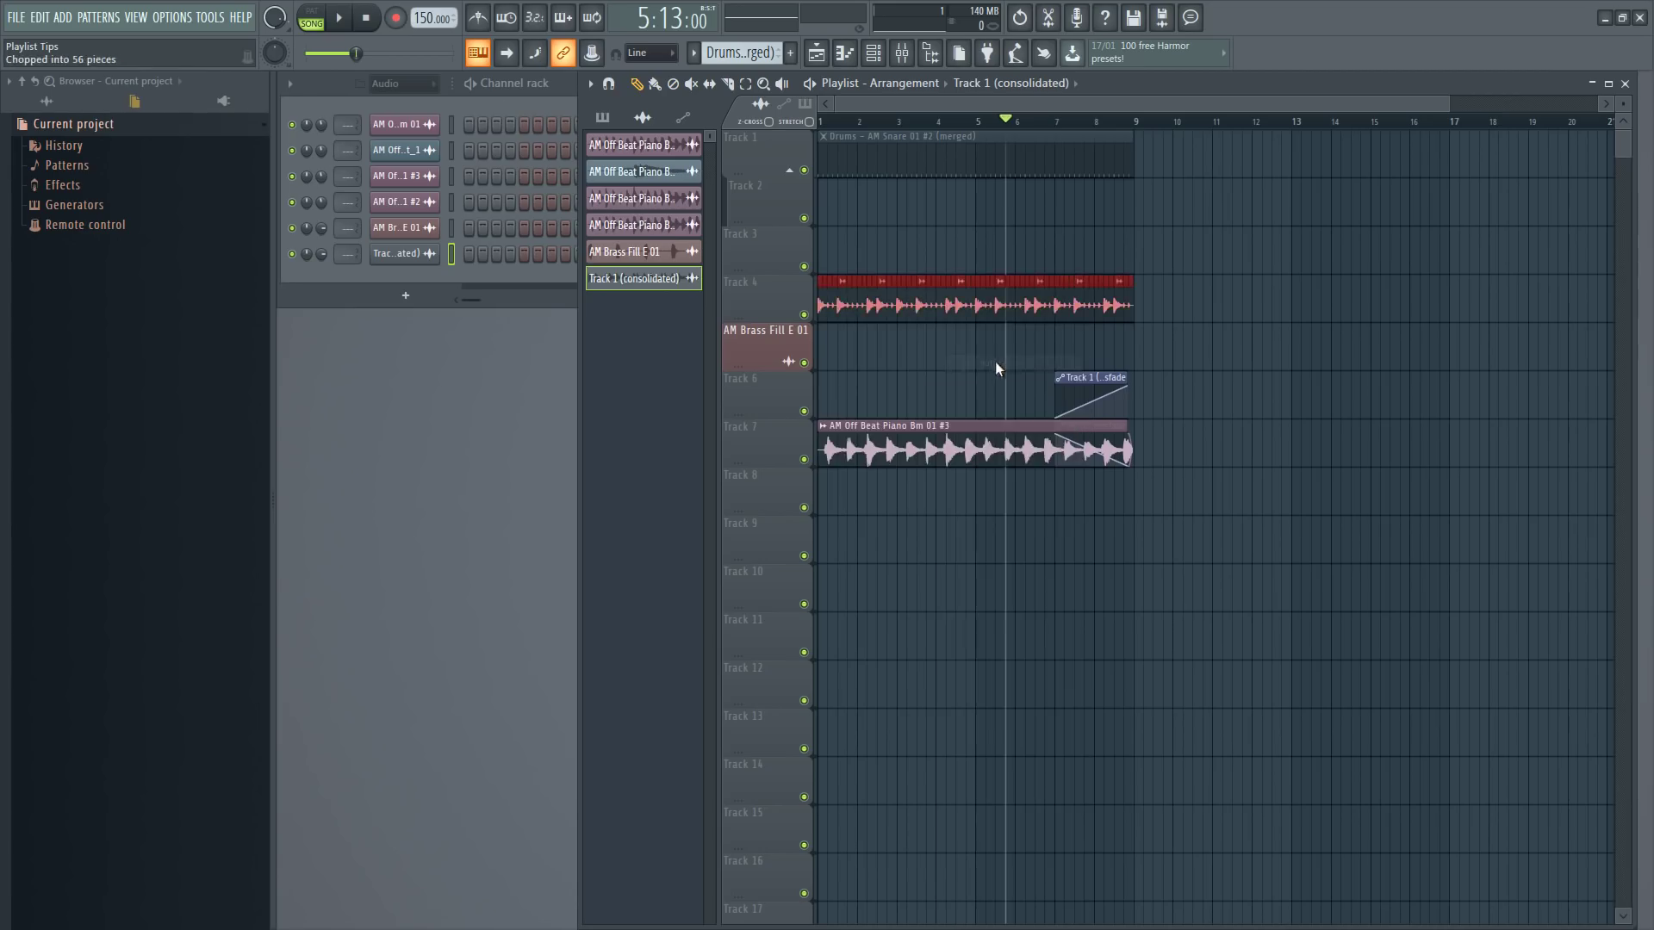
Deselect the slices on Track 4, try moving one near the clip's start, and undo the chopping
scroll(884, 124, up, 3)
scroll(870, 124, up, 3)
right_click(865, 229)
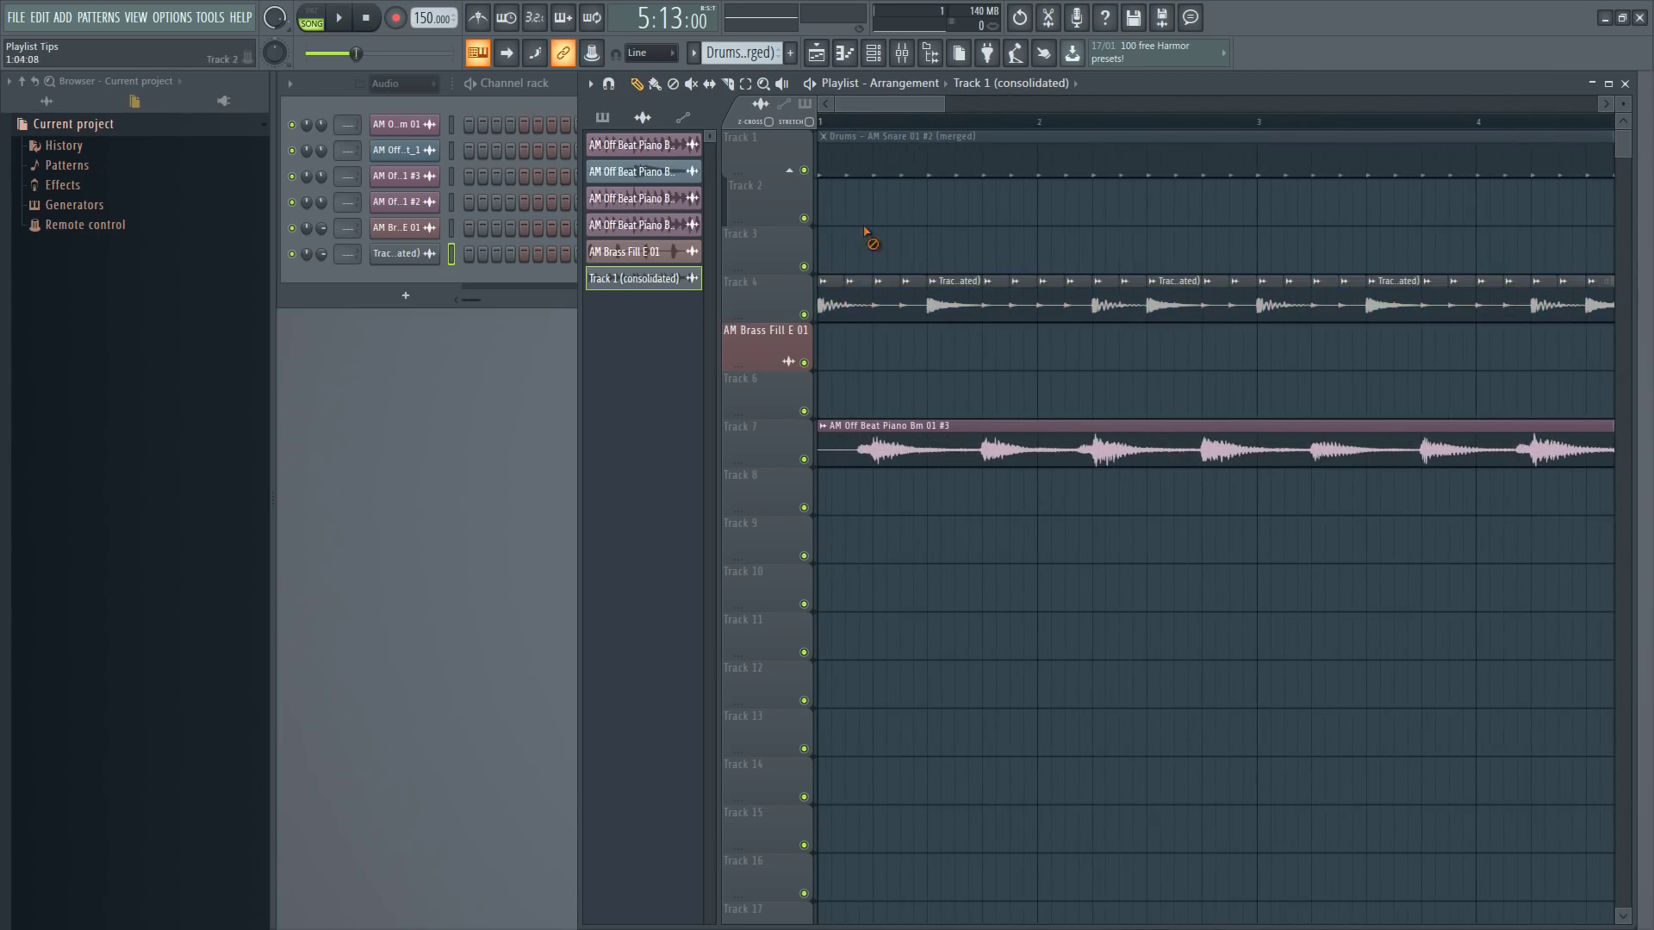
drag(862, 298, 955, 298)
key(ctrl+alt+z)
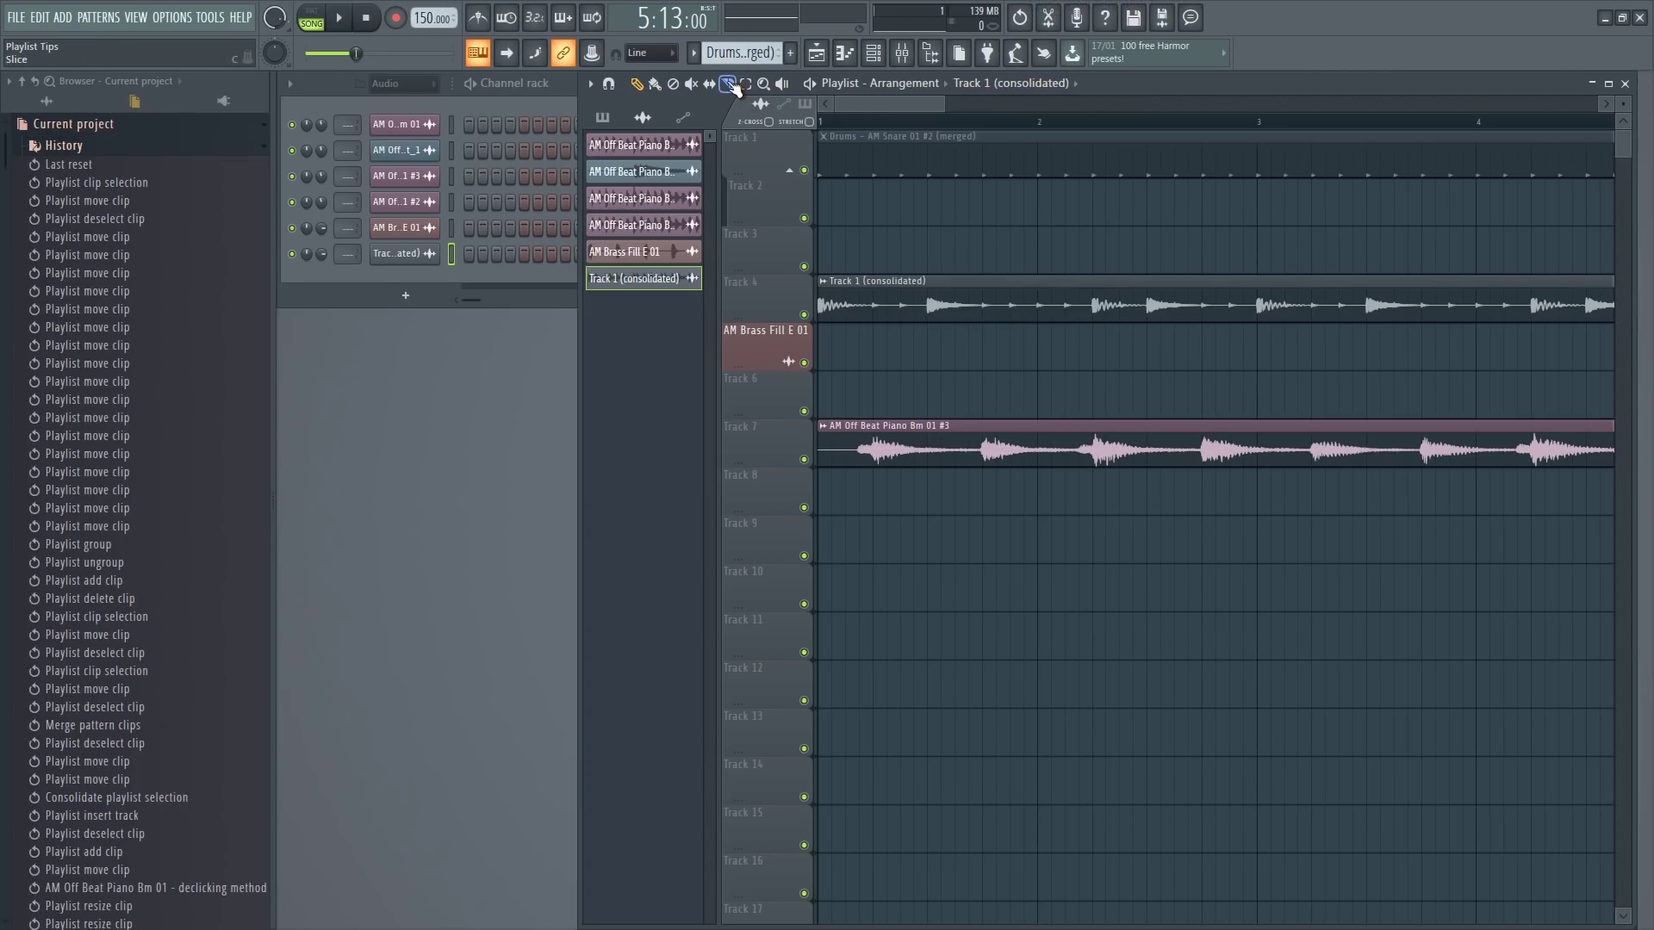
Examine the auto-slicing, loop and pattern chop presets for the consolidated clip on Track 4
click(929, 274)
click(823, 280)
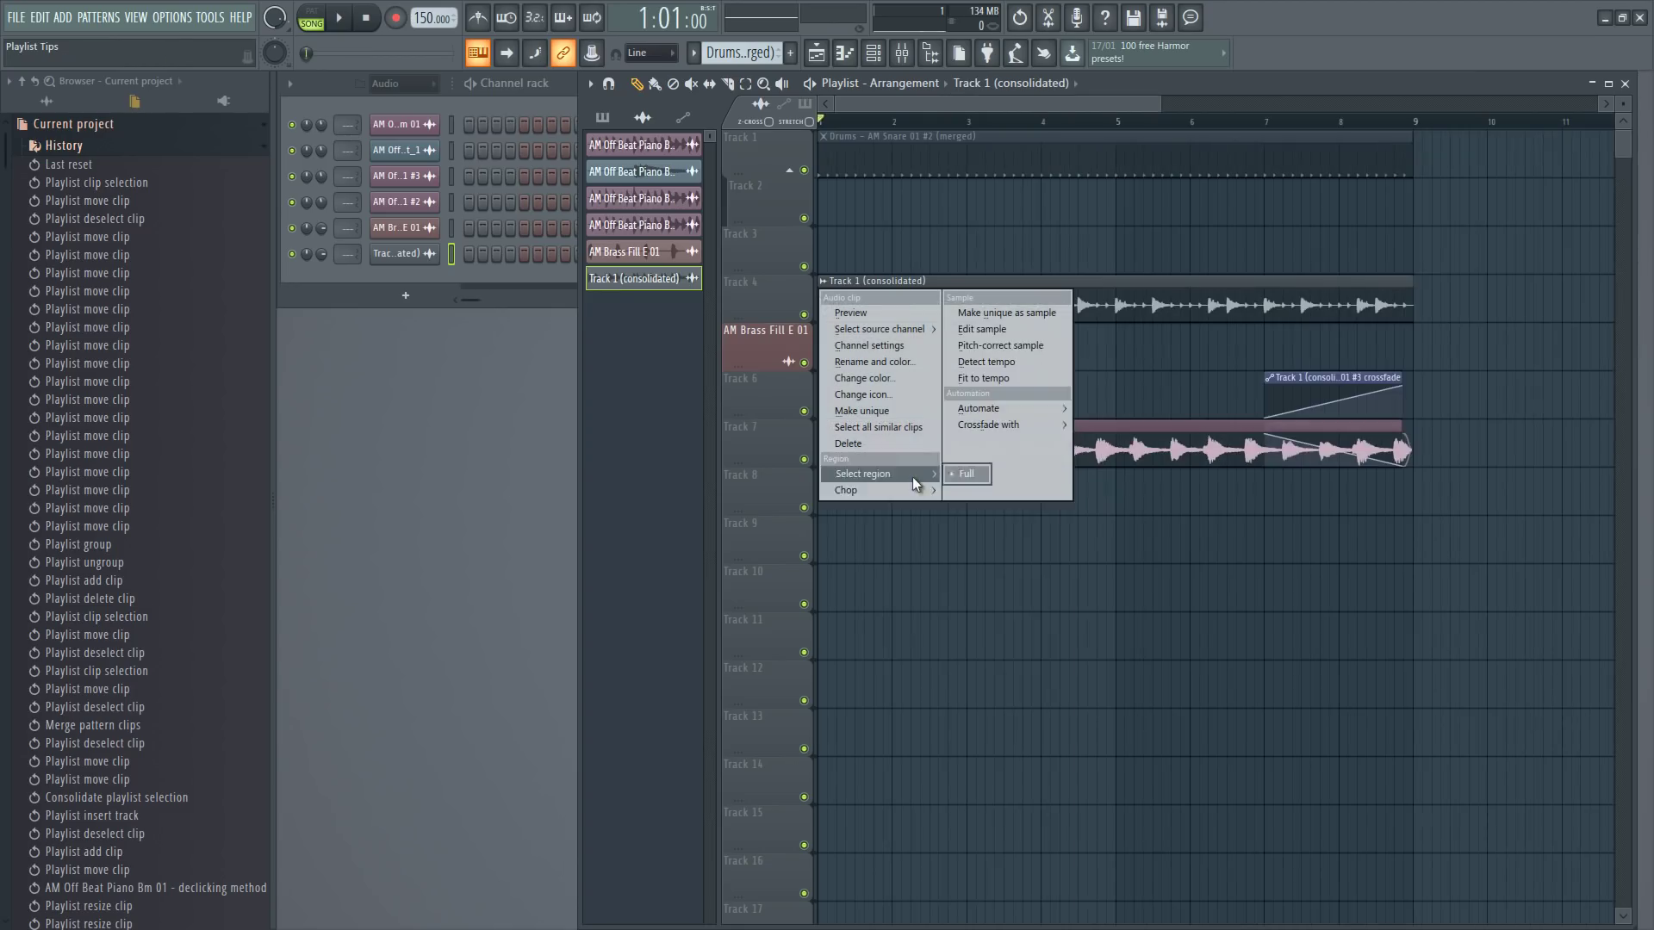
mouse_move(913, 488)
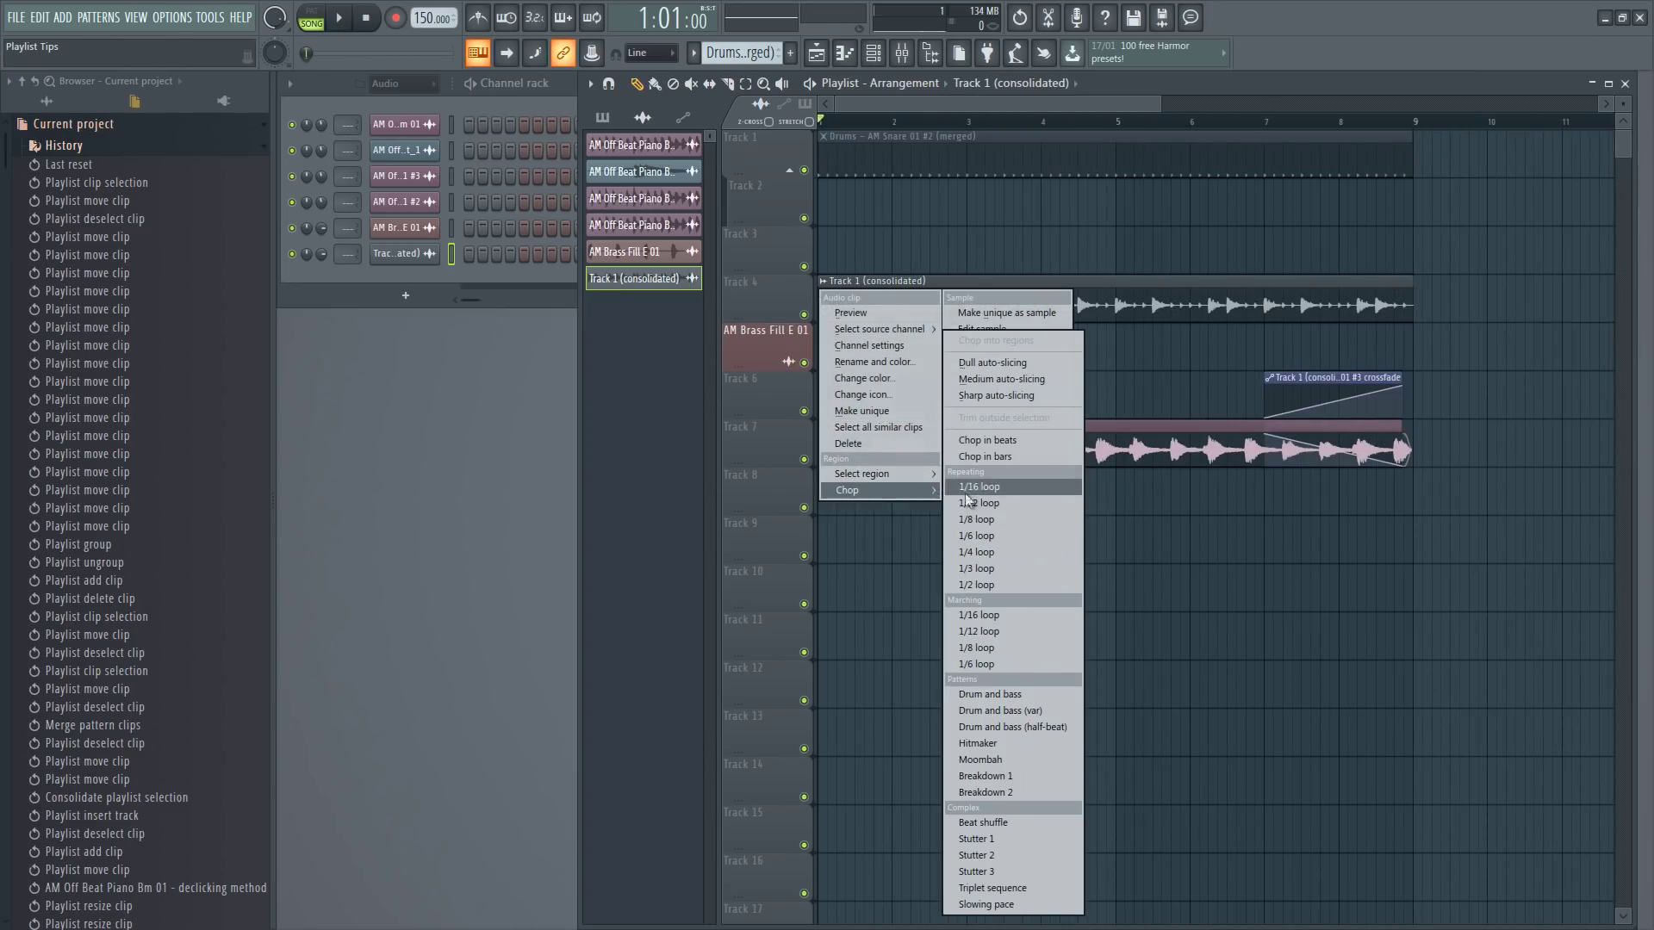
click(1032, 775)
Try a chop preset on the AM Off Beat Piano Bm 01 #3 clip on Track 7 and play it
click(823, 426)
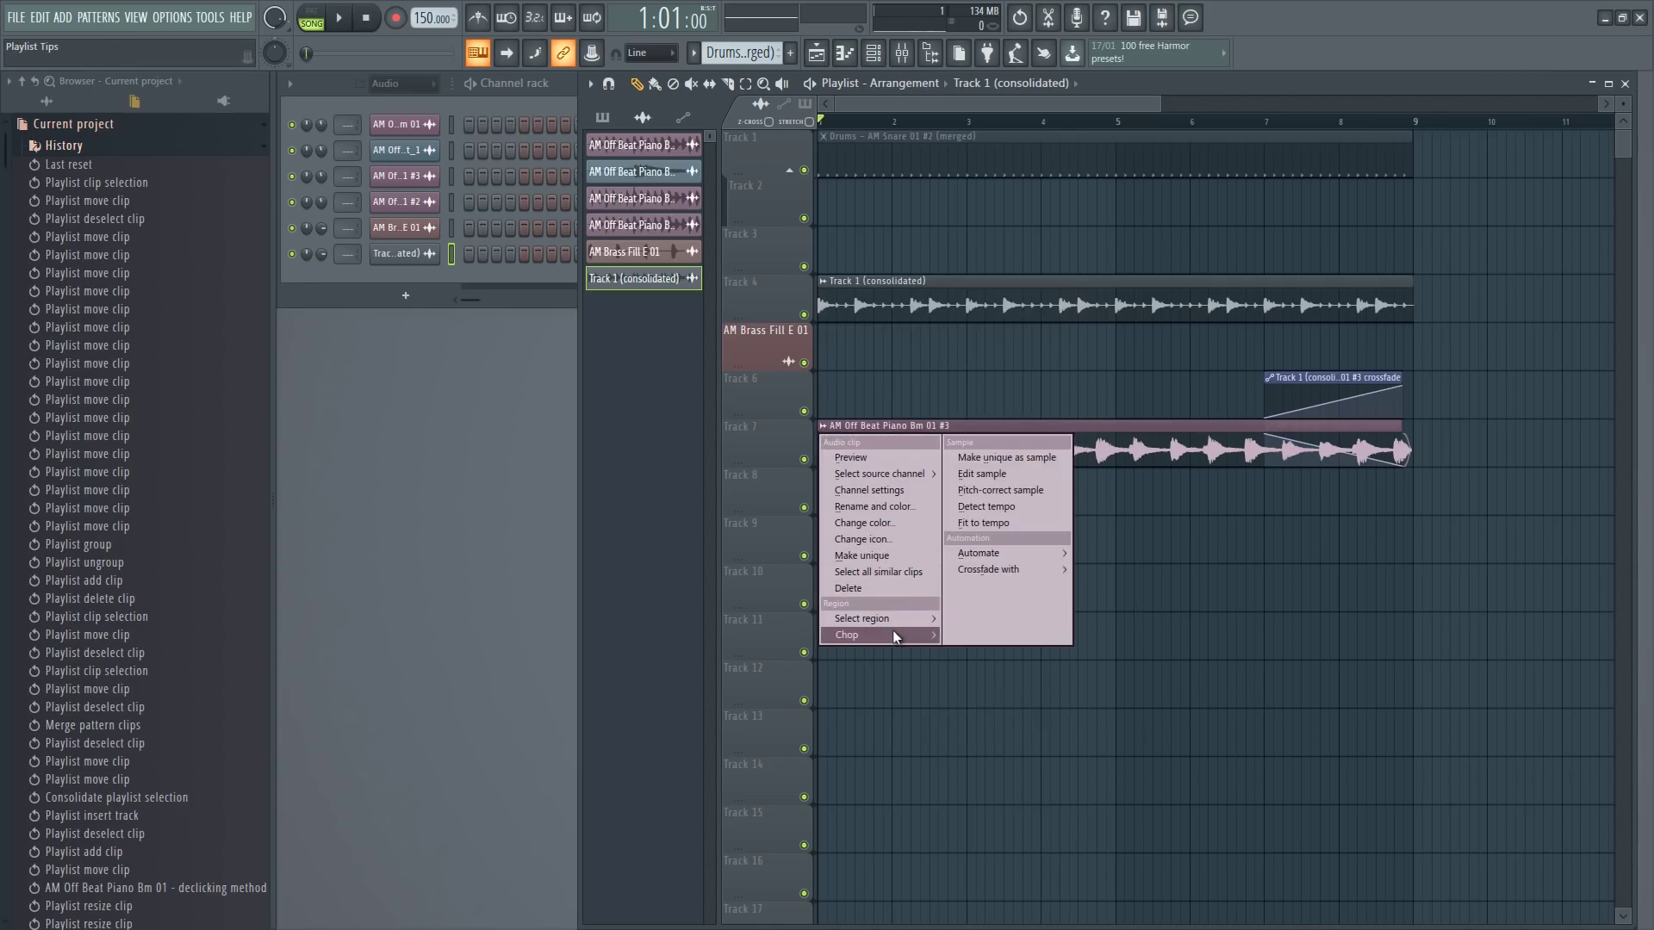
mouse_move(894, 633)
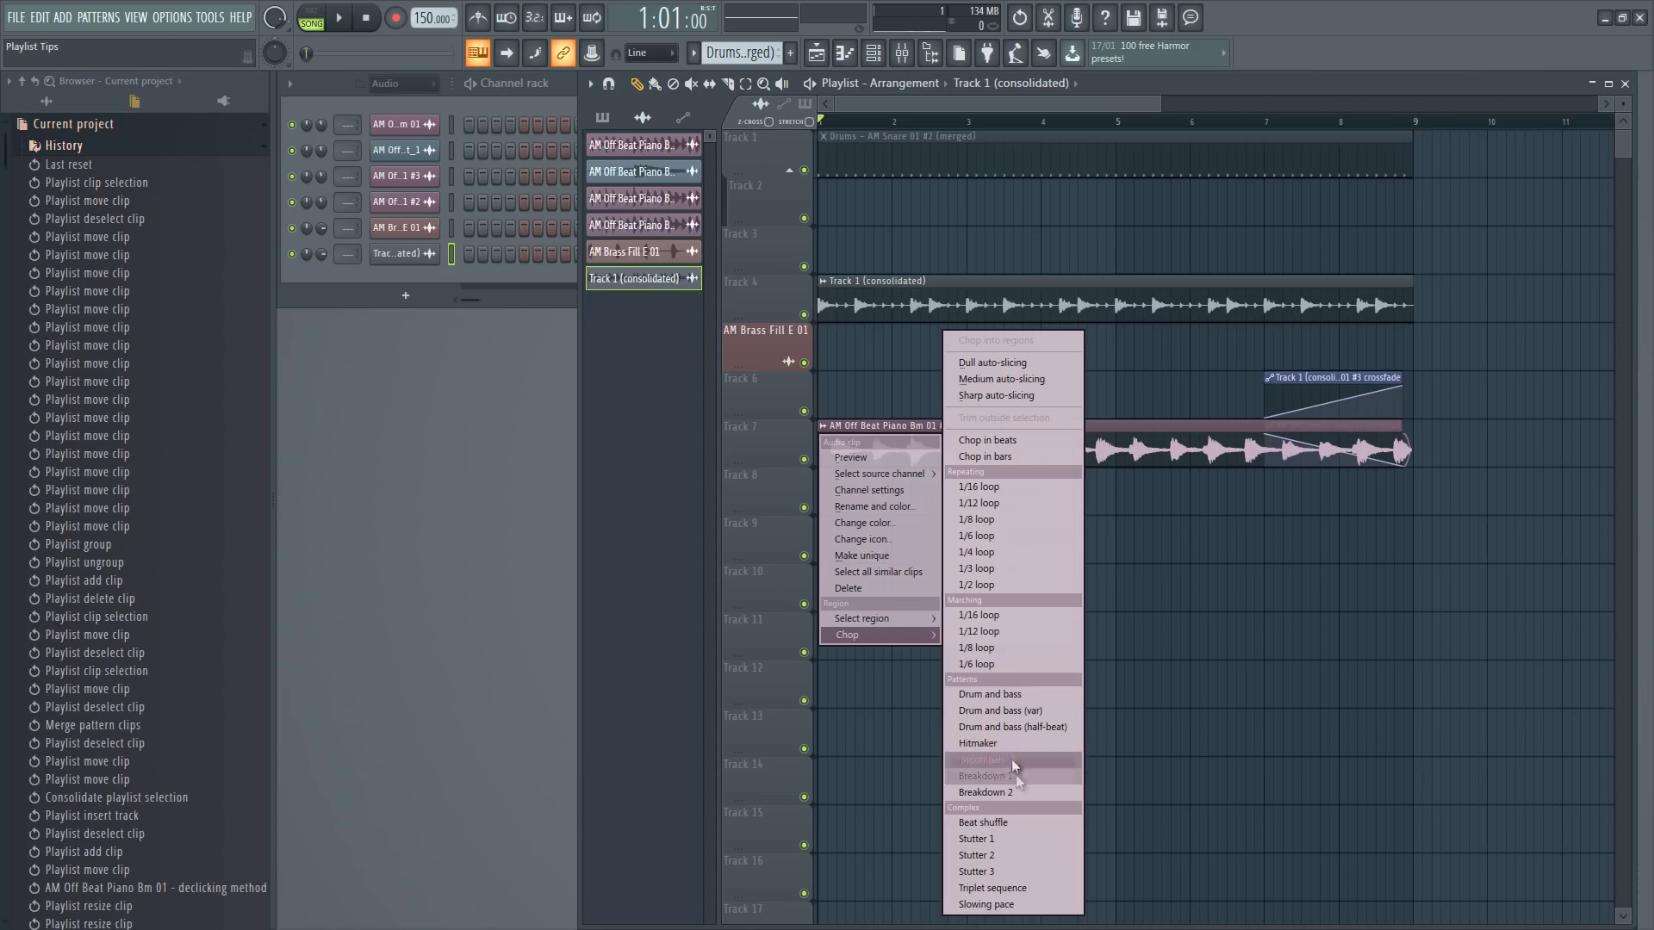
click(994, 642)
key(space)
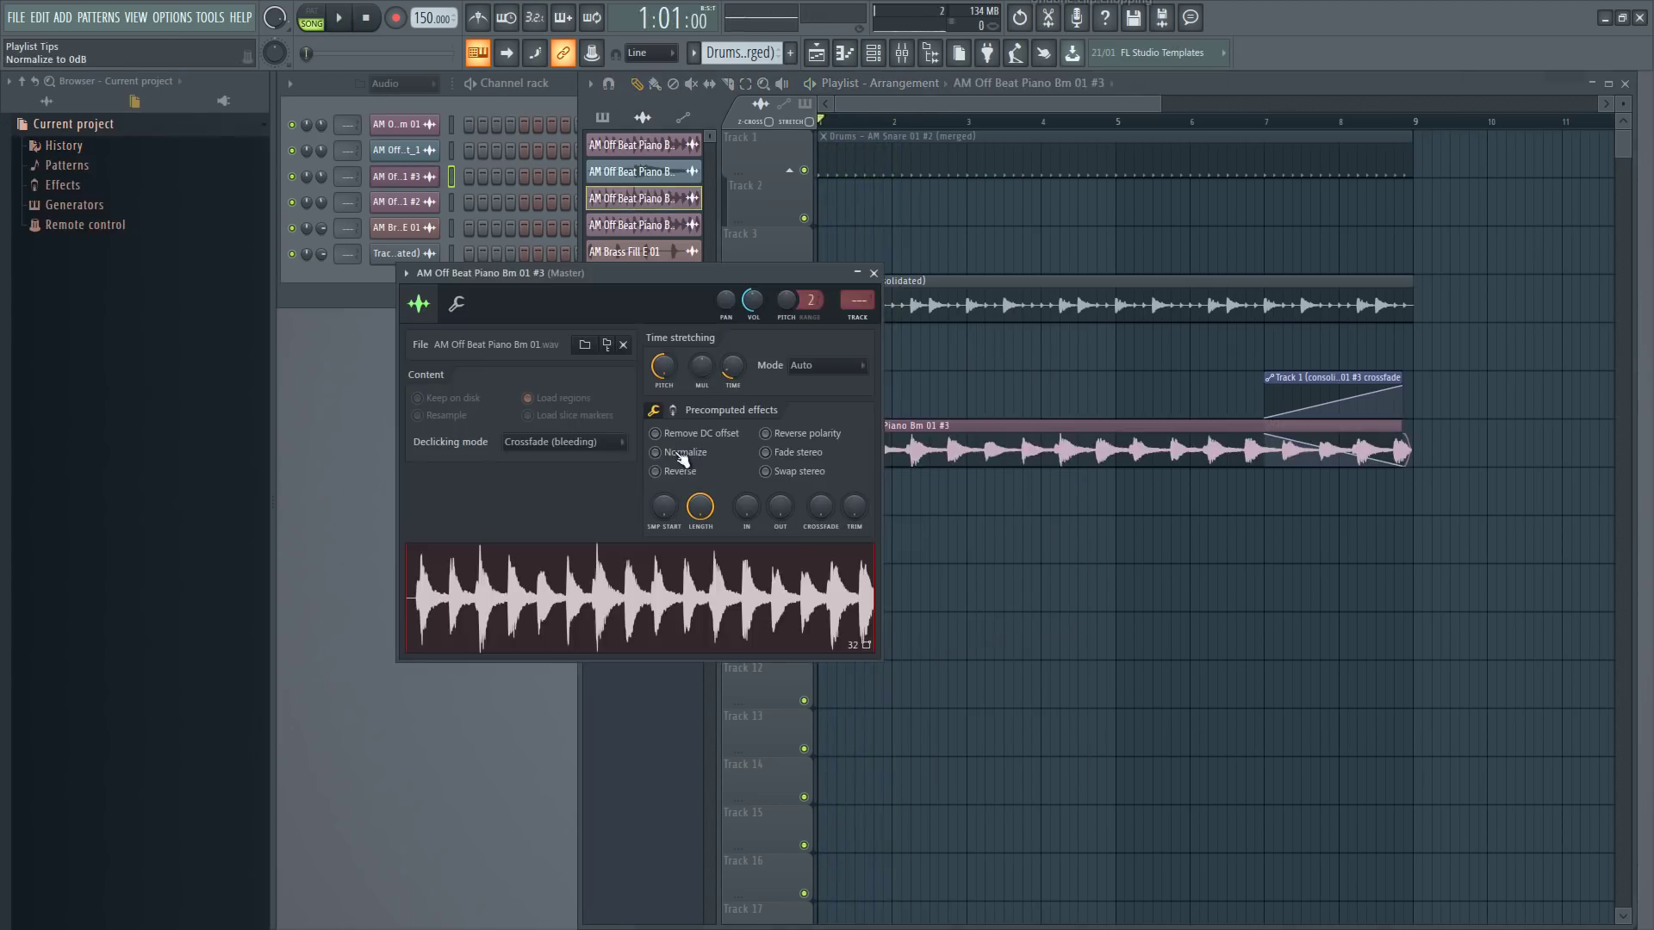
Change the AM Off Beat Piano Bm 01 #3 channel's declicking mode to Transient (no bleeding) and play the piano clip
click(593, 443)
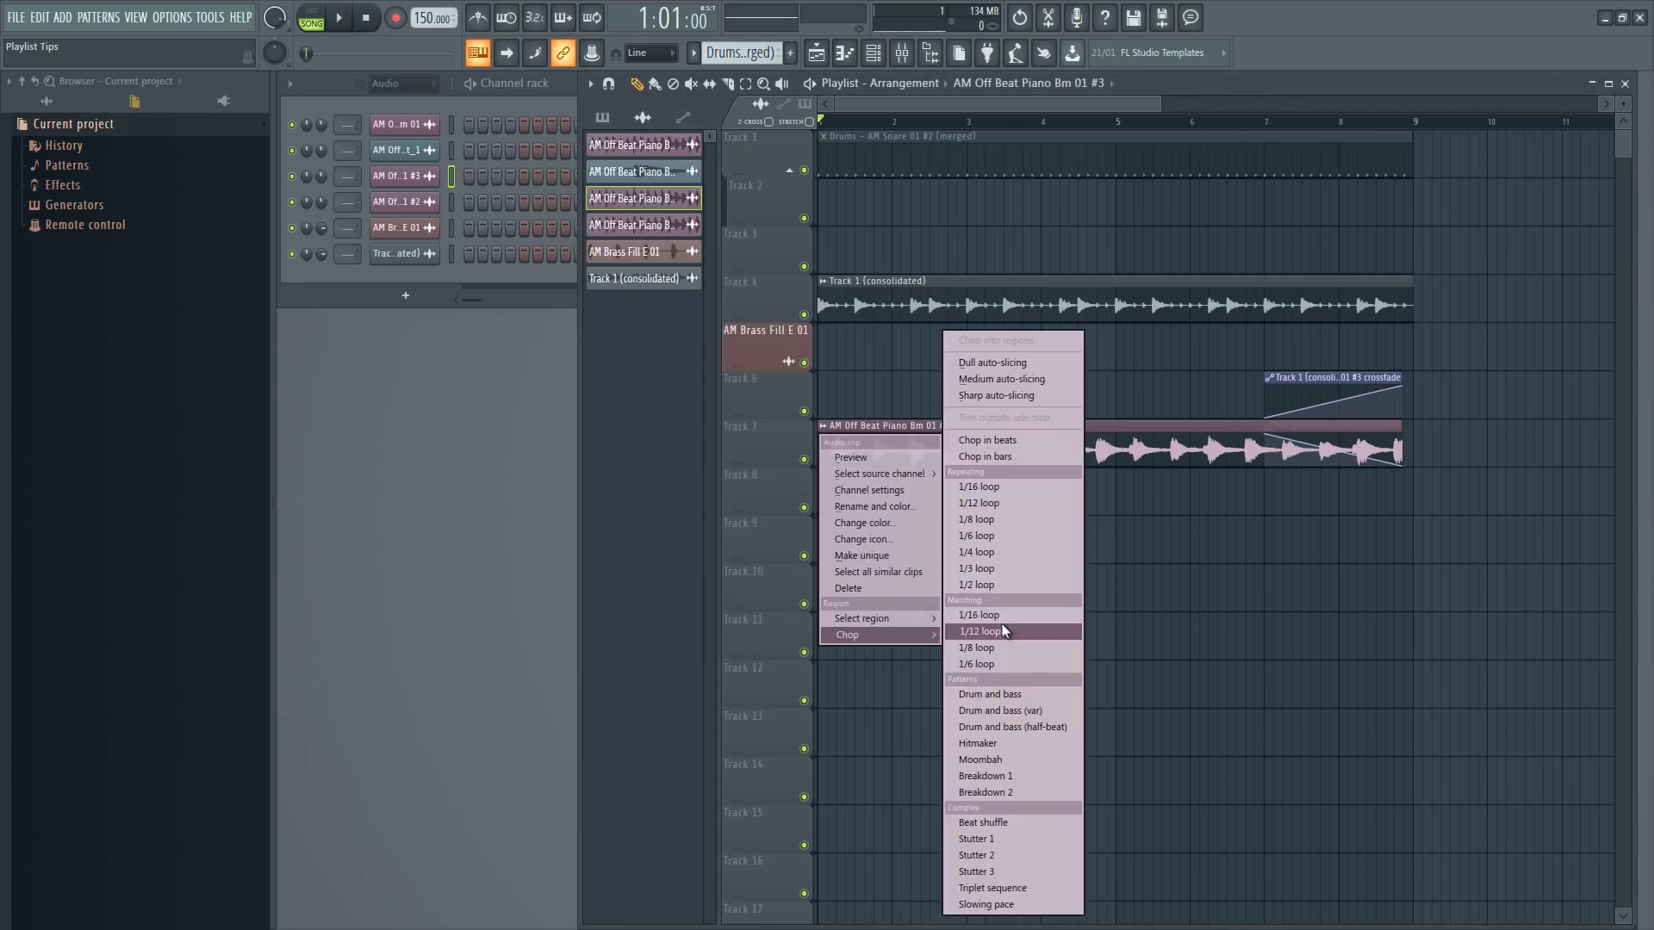
click(1001, 627)
key(space)
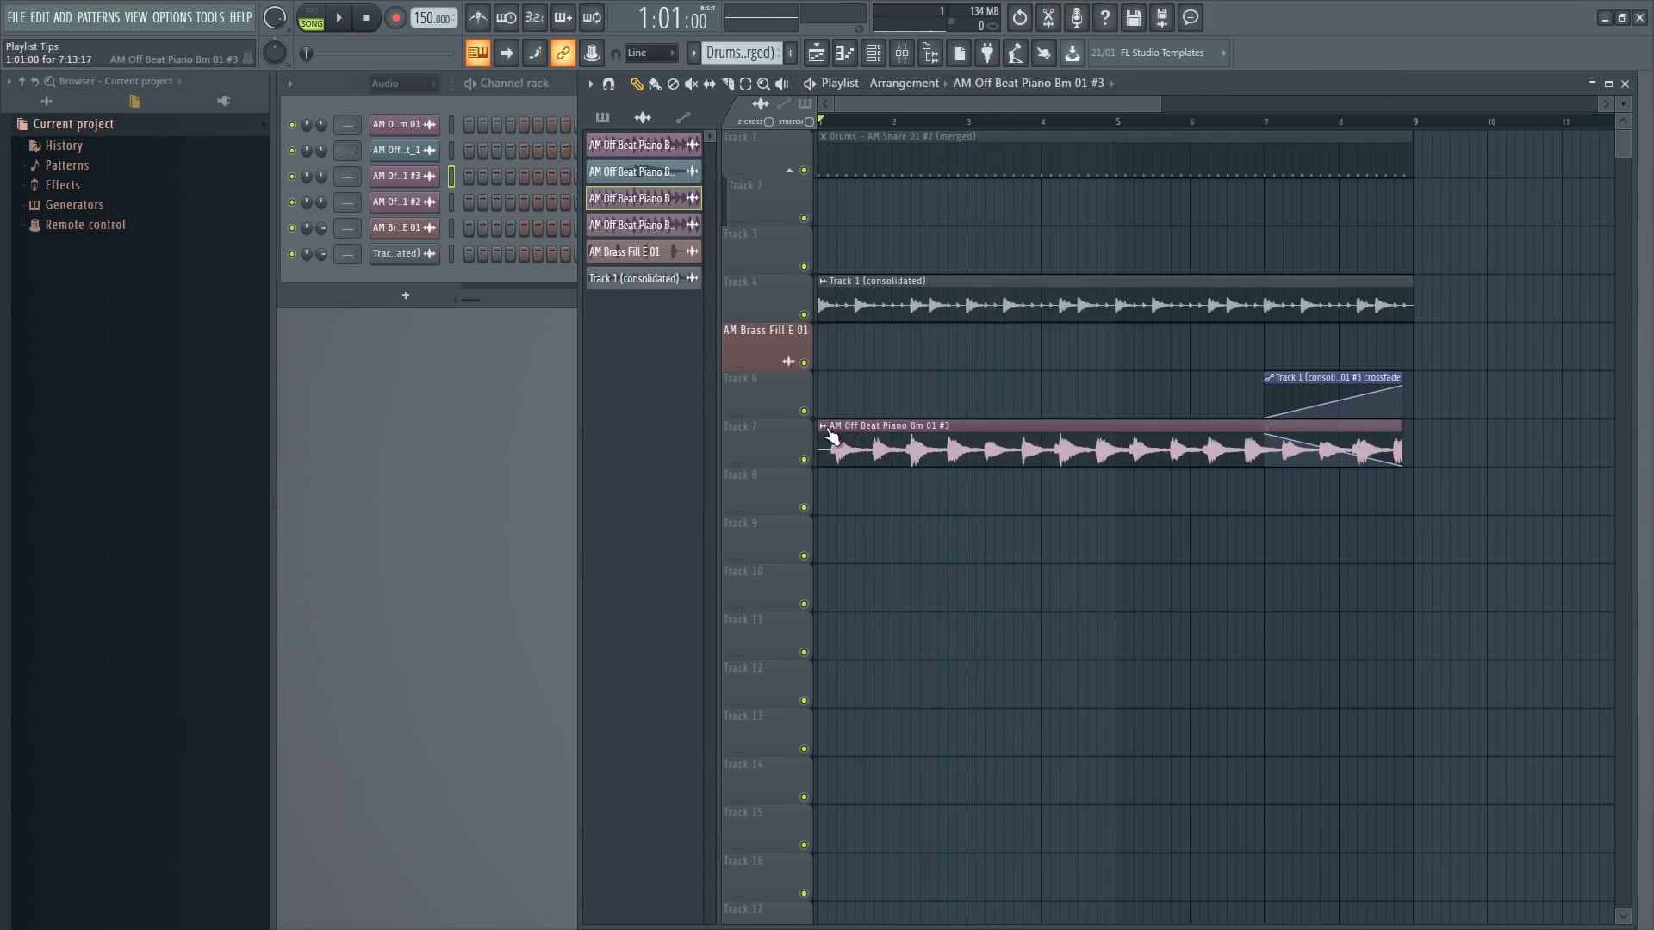
click(826, 431)
mouse_move(853, 635)
click(1135, 576)
Move the AM Off Beat Piano Bm 01 #3 clip to Track 8 and create a volume automation for it
drag(954, 437, 805, 514)
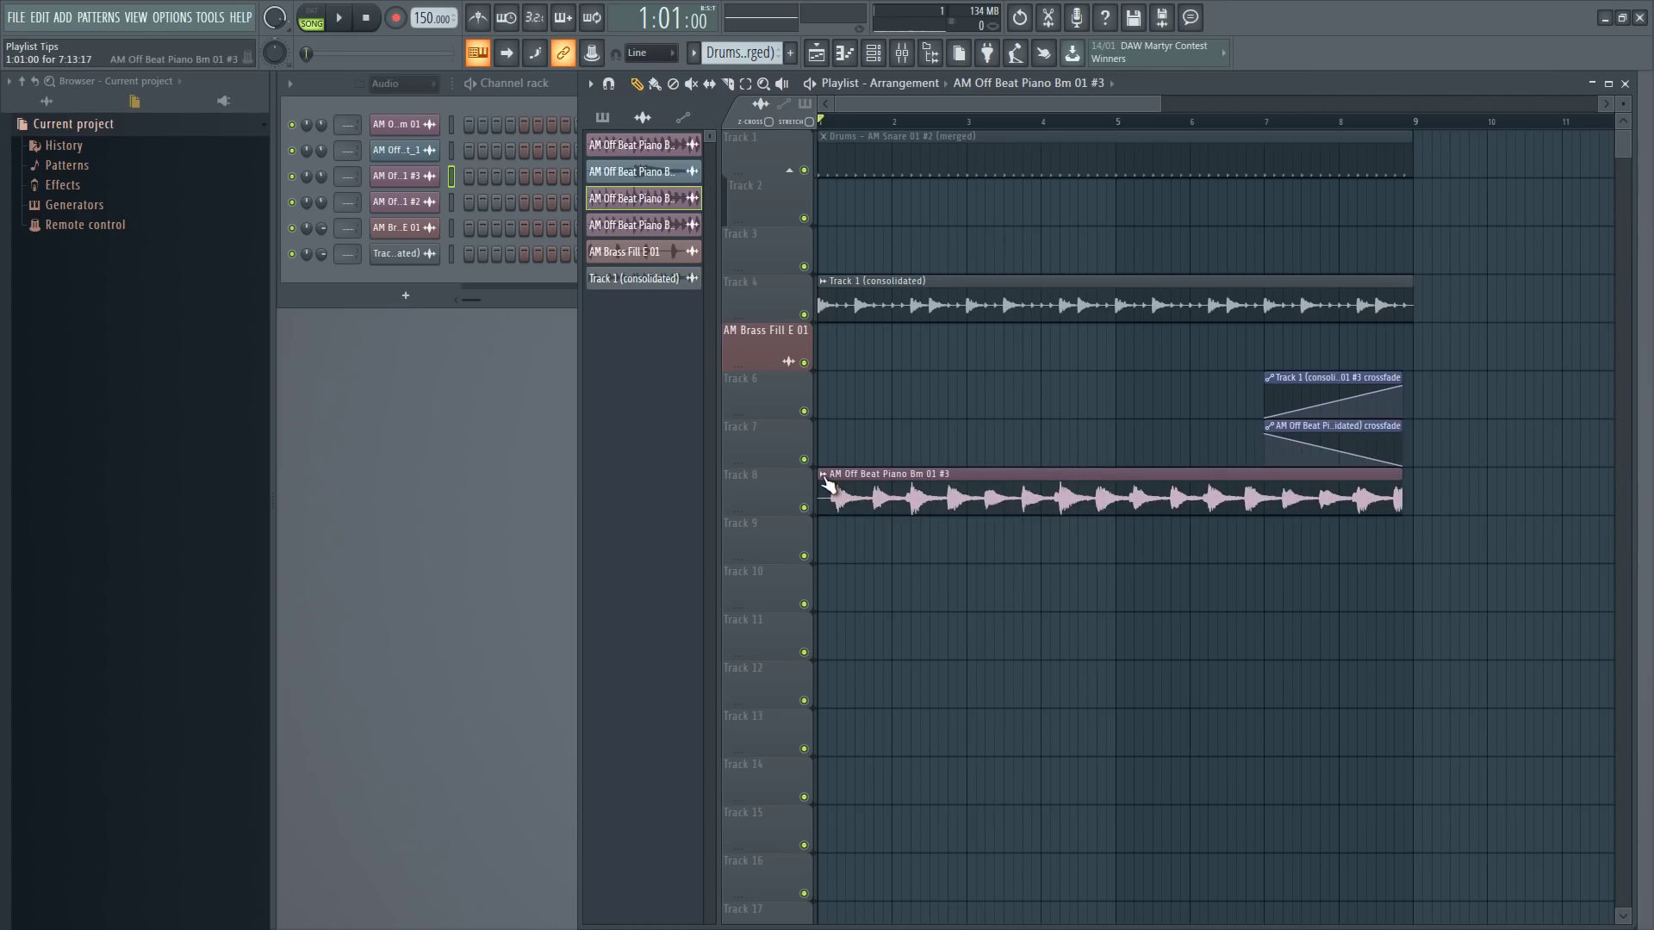
click(824, 476)
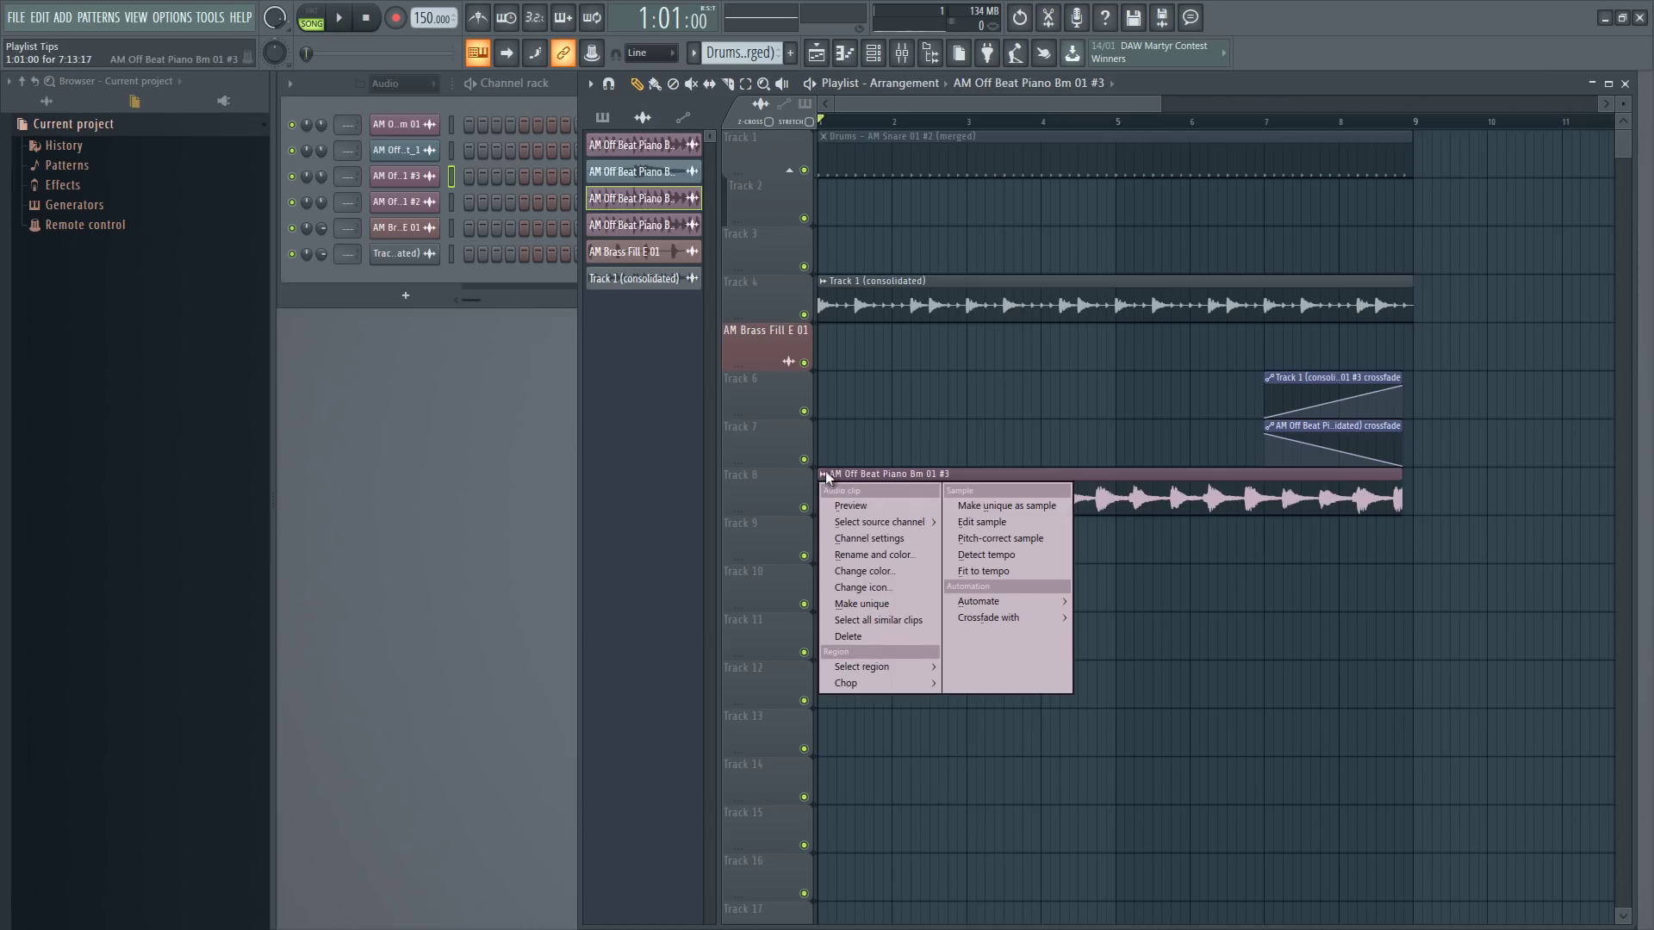
mouse_move(1006, 600)
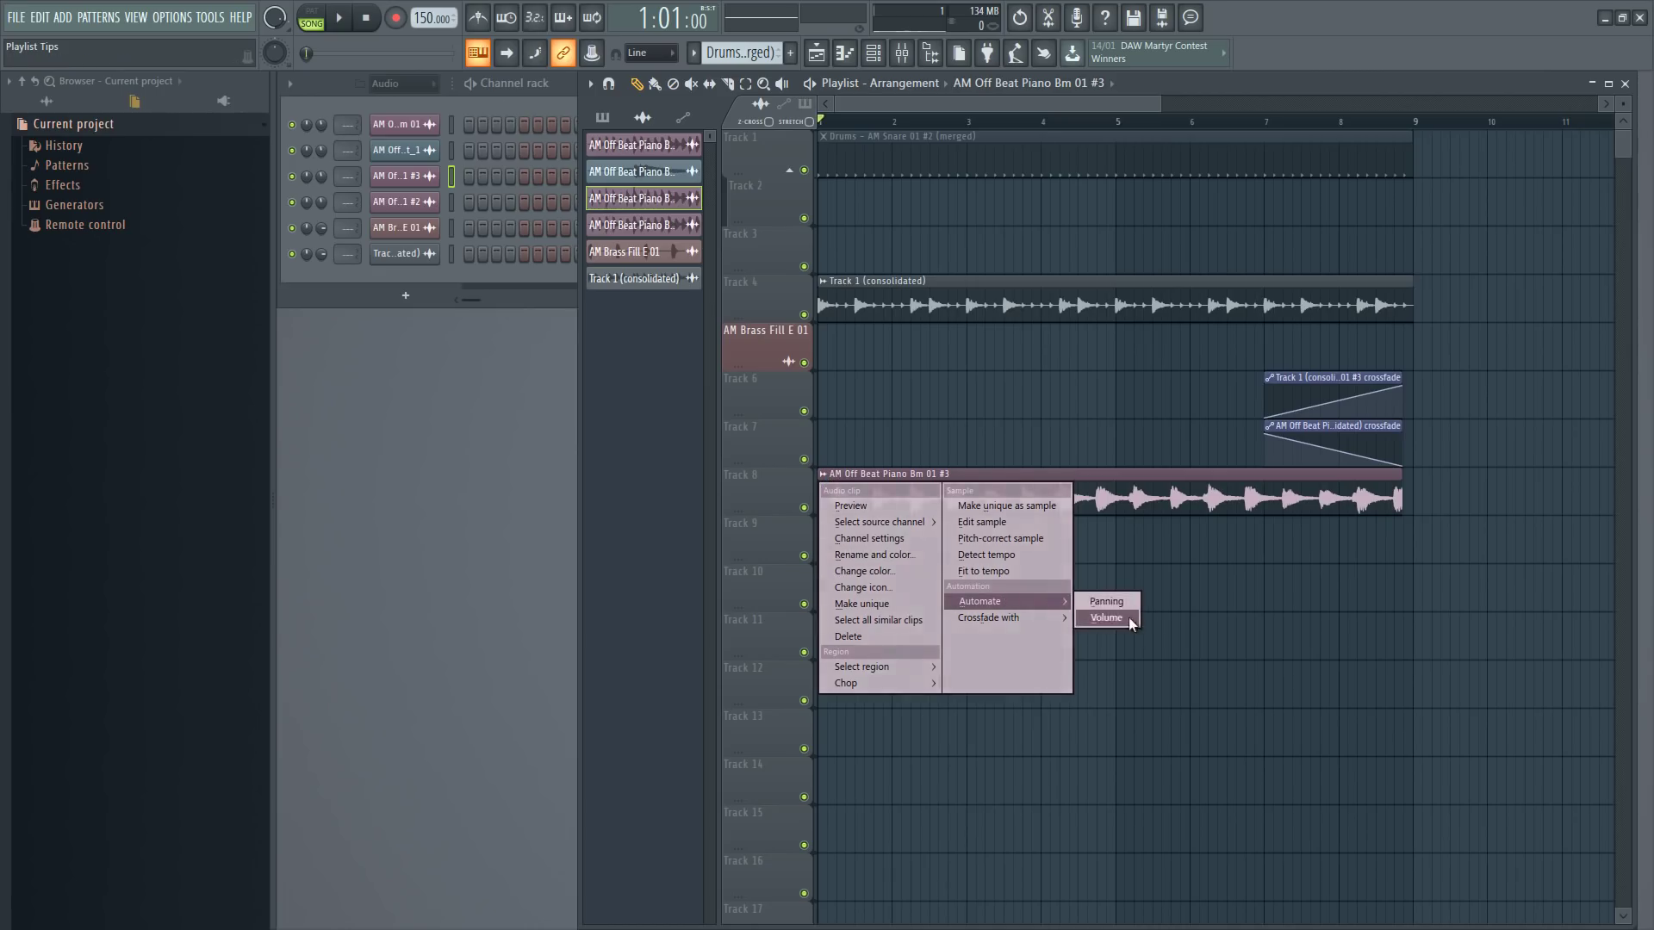
click(1129, 617)
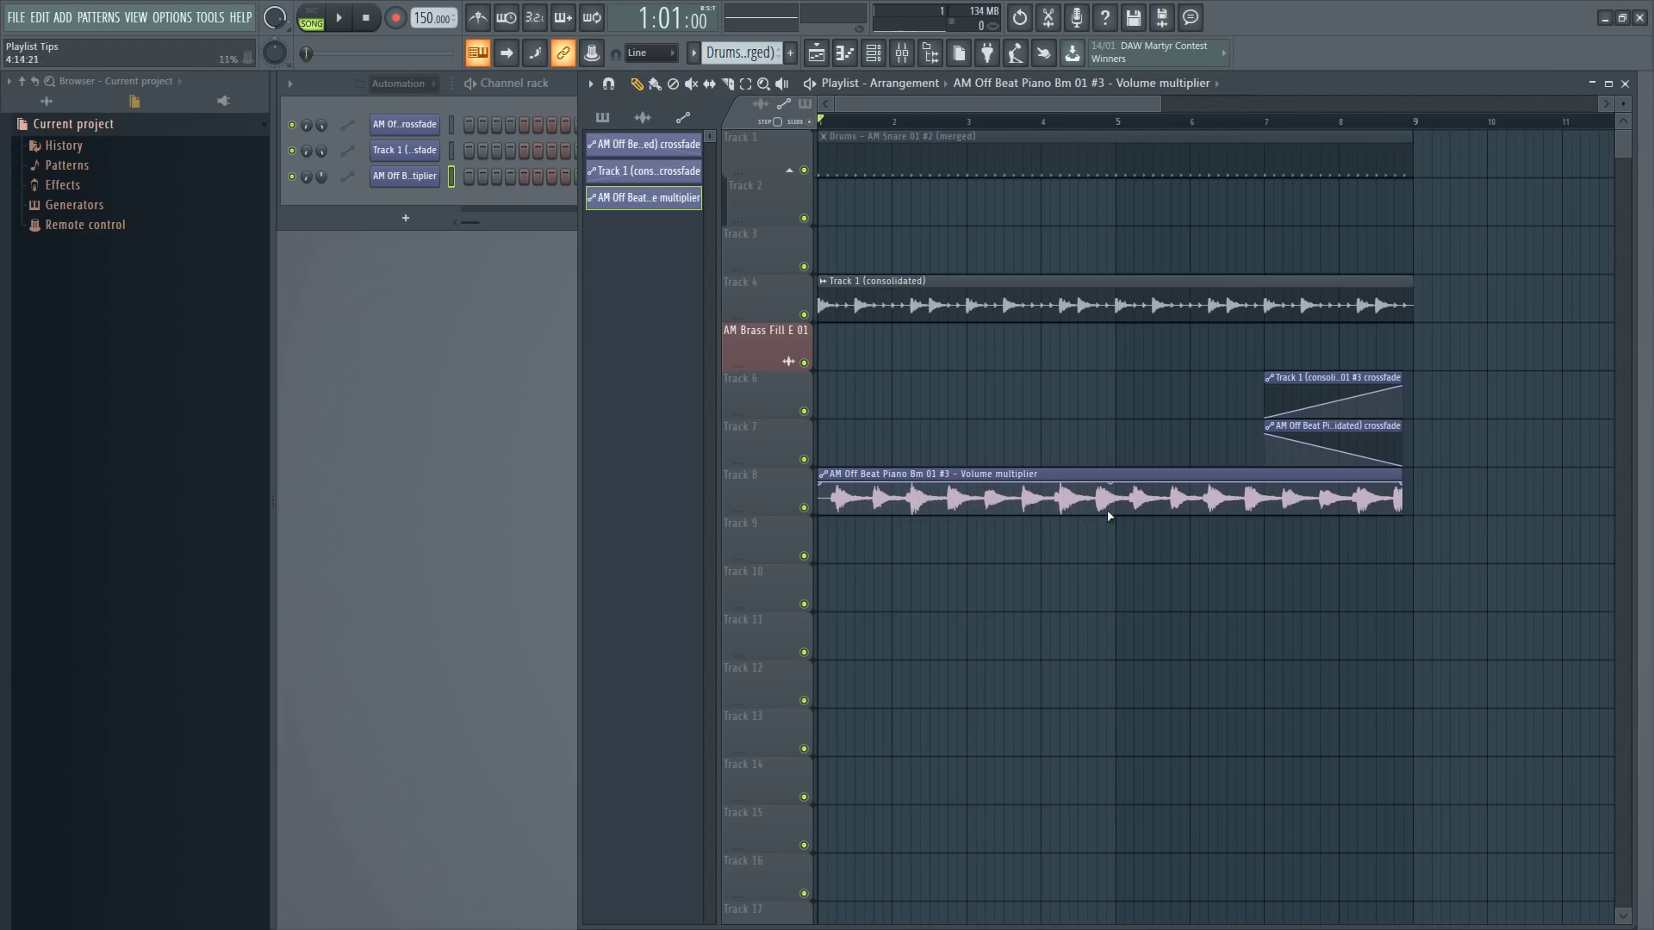
Try the Step and Slide automation options and draw a stepped volume curve across the Track 8 automation clip
drag(929, 496, 922, 495)
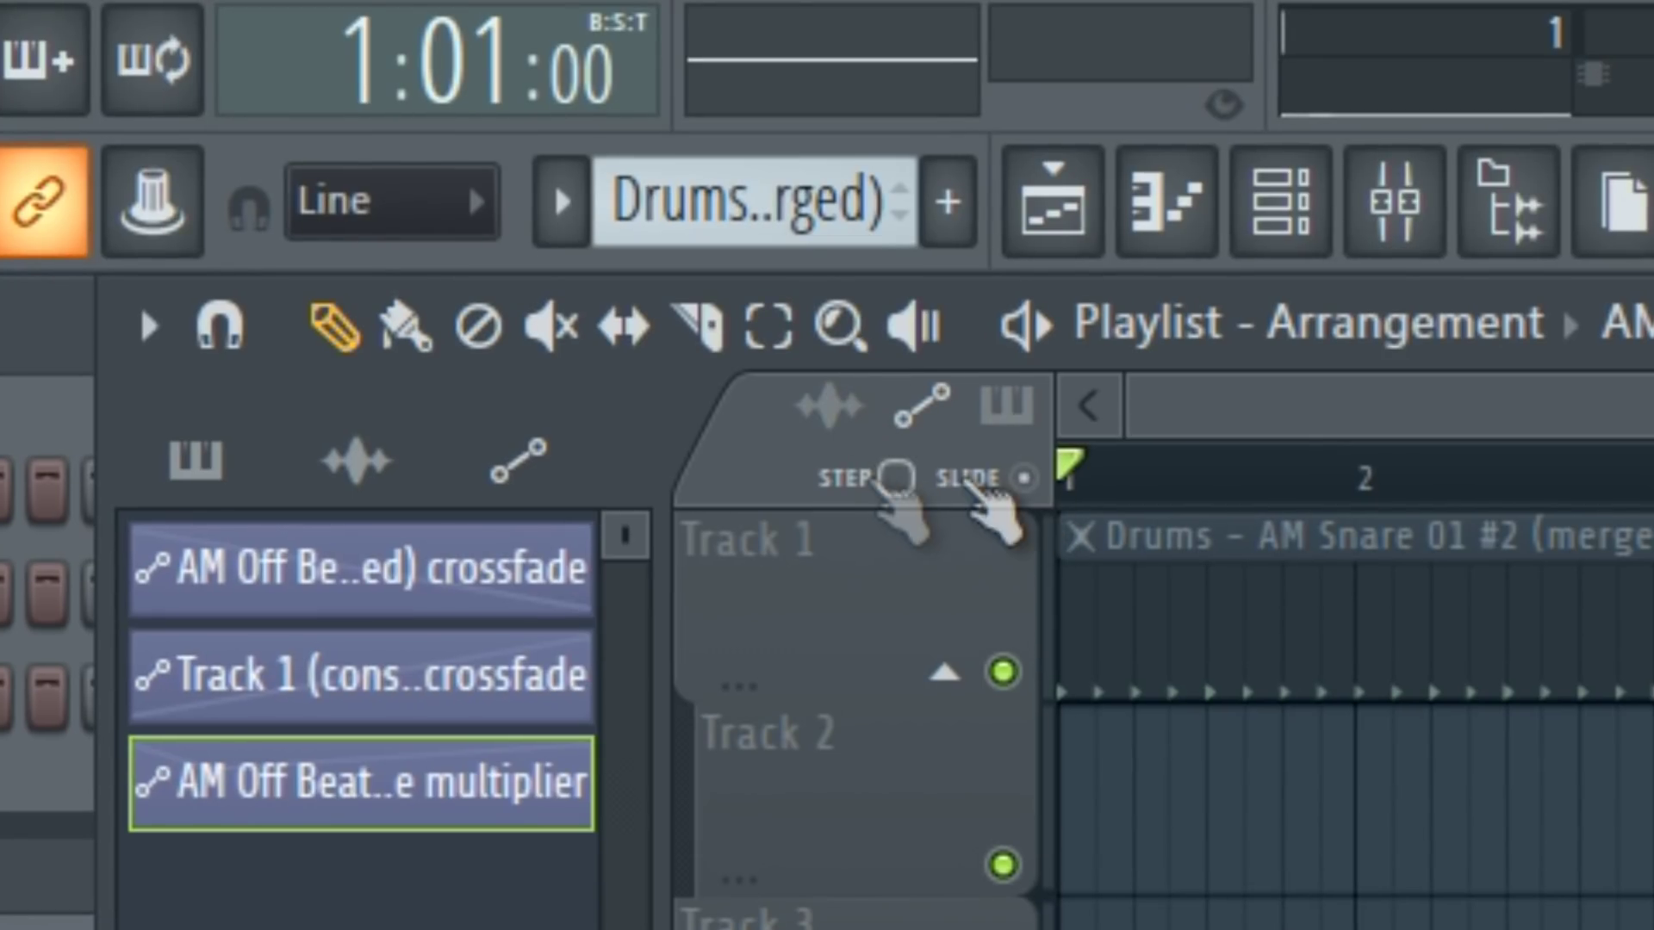
click(878, 480)
click(1000, 483)
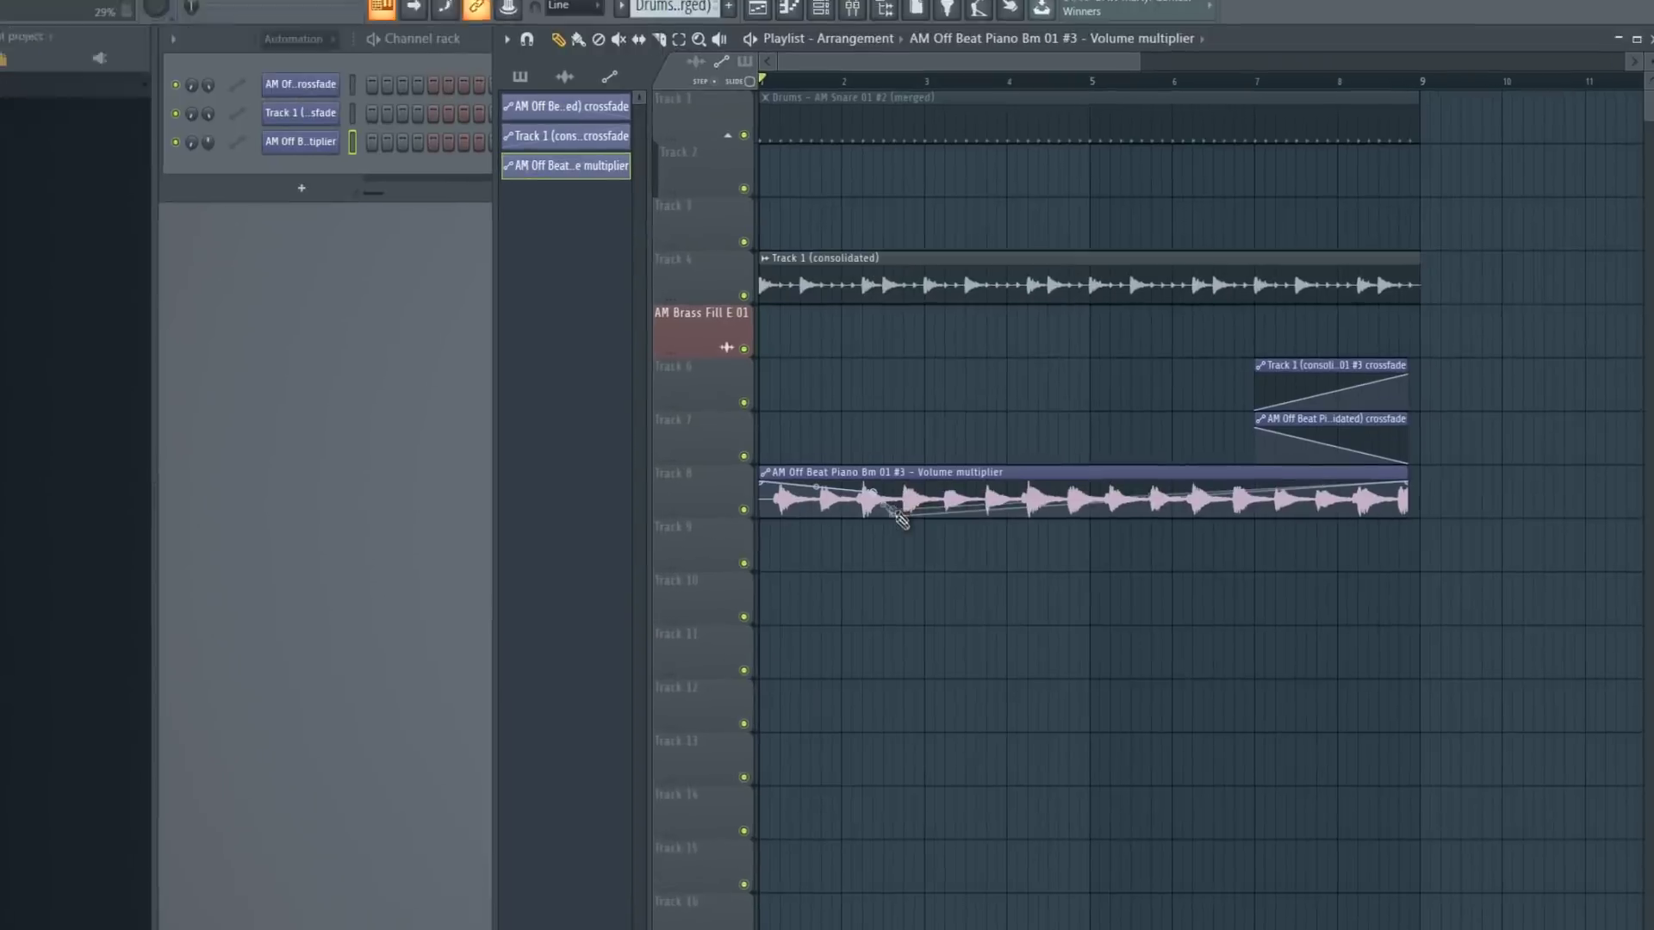
mouse_move(900, 519)
mouse_down()
mouse_move(936, 521)
mouse_move(950, 501)
mouse_move(1045, 522)
mouse_up()
mouse_move(786, 534)
mouse_down()
mouse_move(936, 535)
mouse_move(935, 579)
mouse_move(1047, 471)
mouse_move(1079, 574)
mouse_move(1003, 592)
mouse_move(1030, 592)
mouse_move(1079, 483)
mouse_move(1131, 488)
mouse_move(1146, 598)
mouse_move(1238, 456)
mouse_move(1264, 560)
mouse_move(1045, 540)
mouse_move(696, 572)
mouse_move(540, 409)
mouse_move(633, 564)
mouse_move(1006, 564)
mouse_move(1059, 521)
mouse_move(945, 459)
mouse_move(472, 509)
mouse_move(543, 497)
mouse_move(904, 540)
mouse_move(1055, 504)
mouse_move(1186, 523)
mouse_move(1219, 505)
mouse_move(992, 497)
mouse_move(977, 464)
mouse_move(848, 503)
mouse_move(847, 552)
mouse_move(740, 524)
mouse_move(731, 462)
mouse_move(627, 458)
mouse_move(621, 565)
mouse_move(543, 567)
mouse_move(510, 467)
mouse_move(419, 544)
mouse_move(466, 555)
mouse_up()
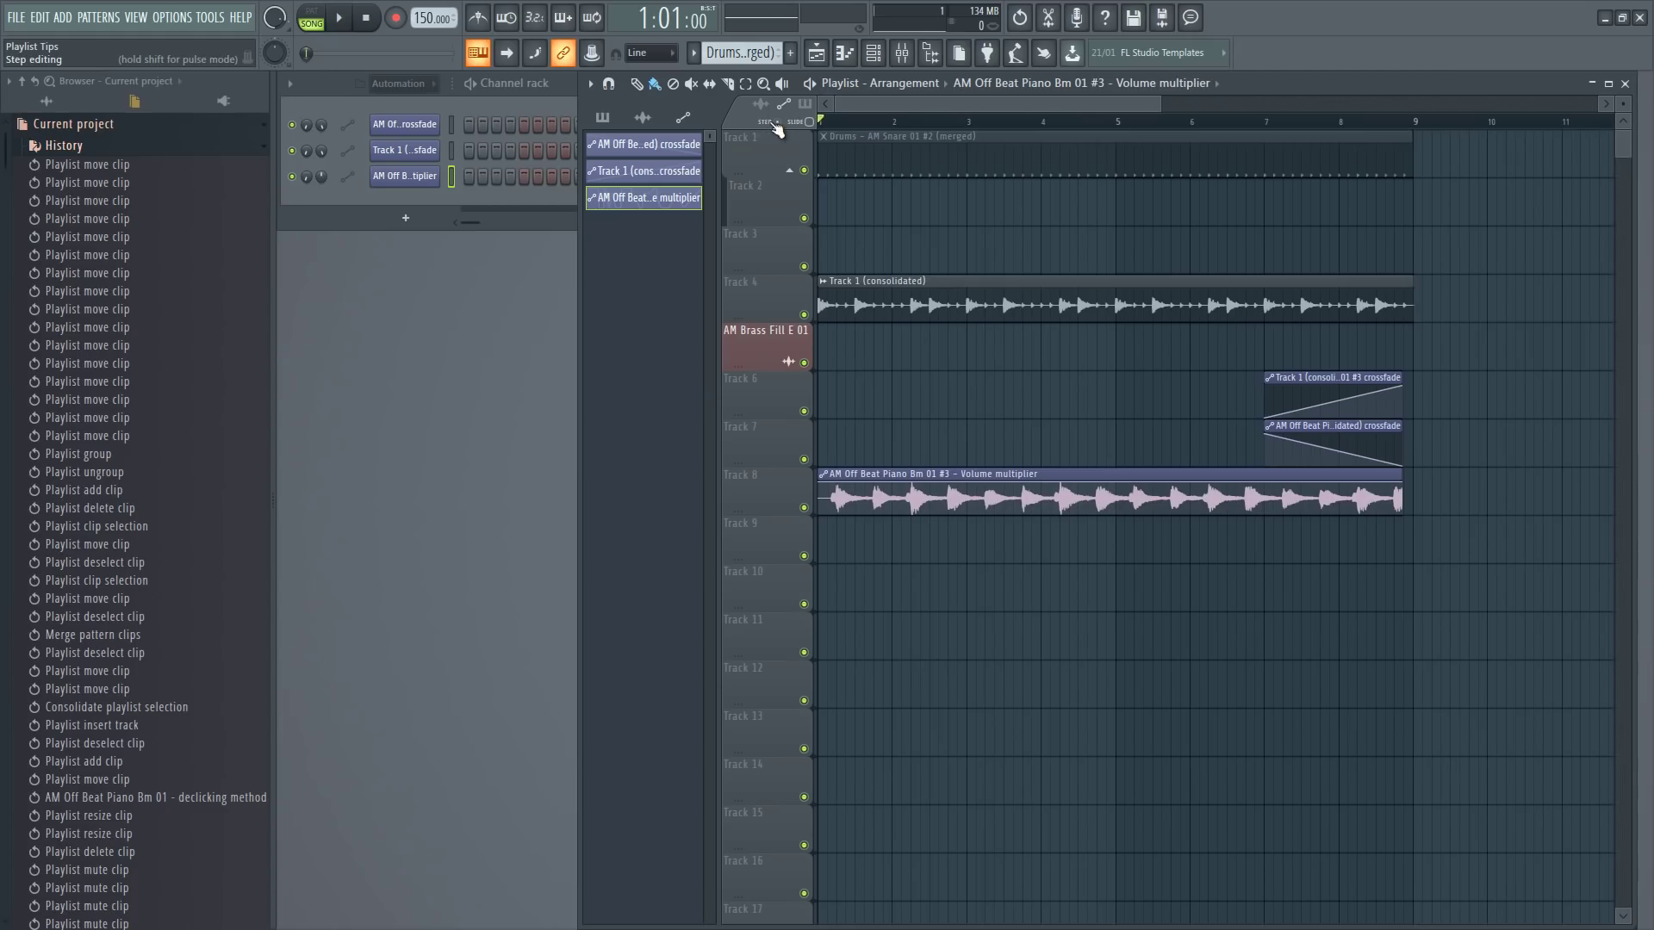
Add a low point around bar 2.5 in the Track 8 volume automation and bend the curve segment before it
click(776, 123)
click(808, 122)
right_click(922, 499)
drag(922, 499, 931, 526)
drag(875, 499, 891, 419)
drag(1008, 505, 1009, 489)
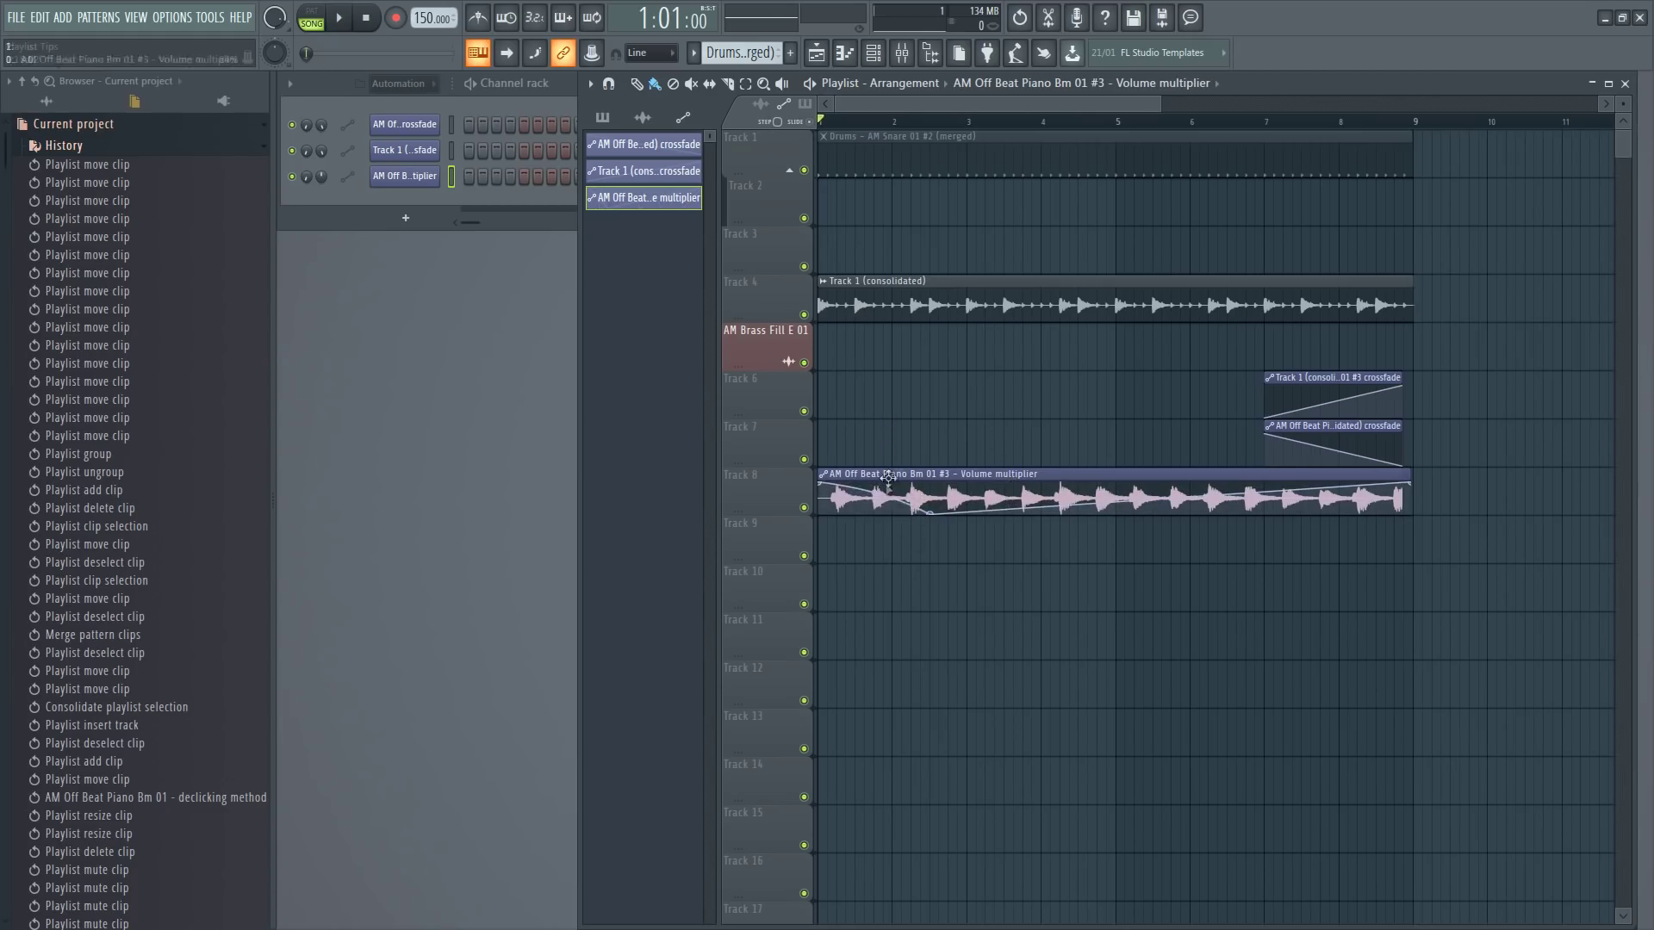
Move the piano's volume automation clip to Track 9, shape it with a repeating LFO, and play the result
drag(893, 474, 887, 522)
double_click(856, 522)
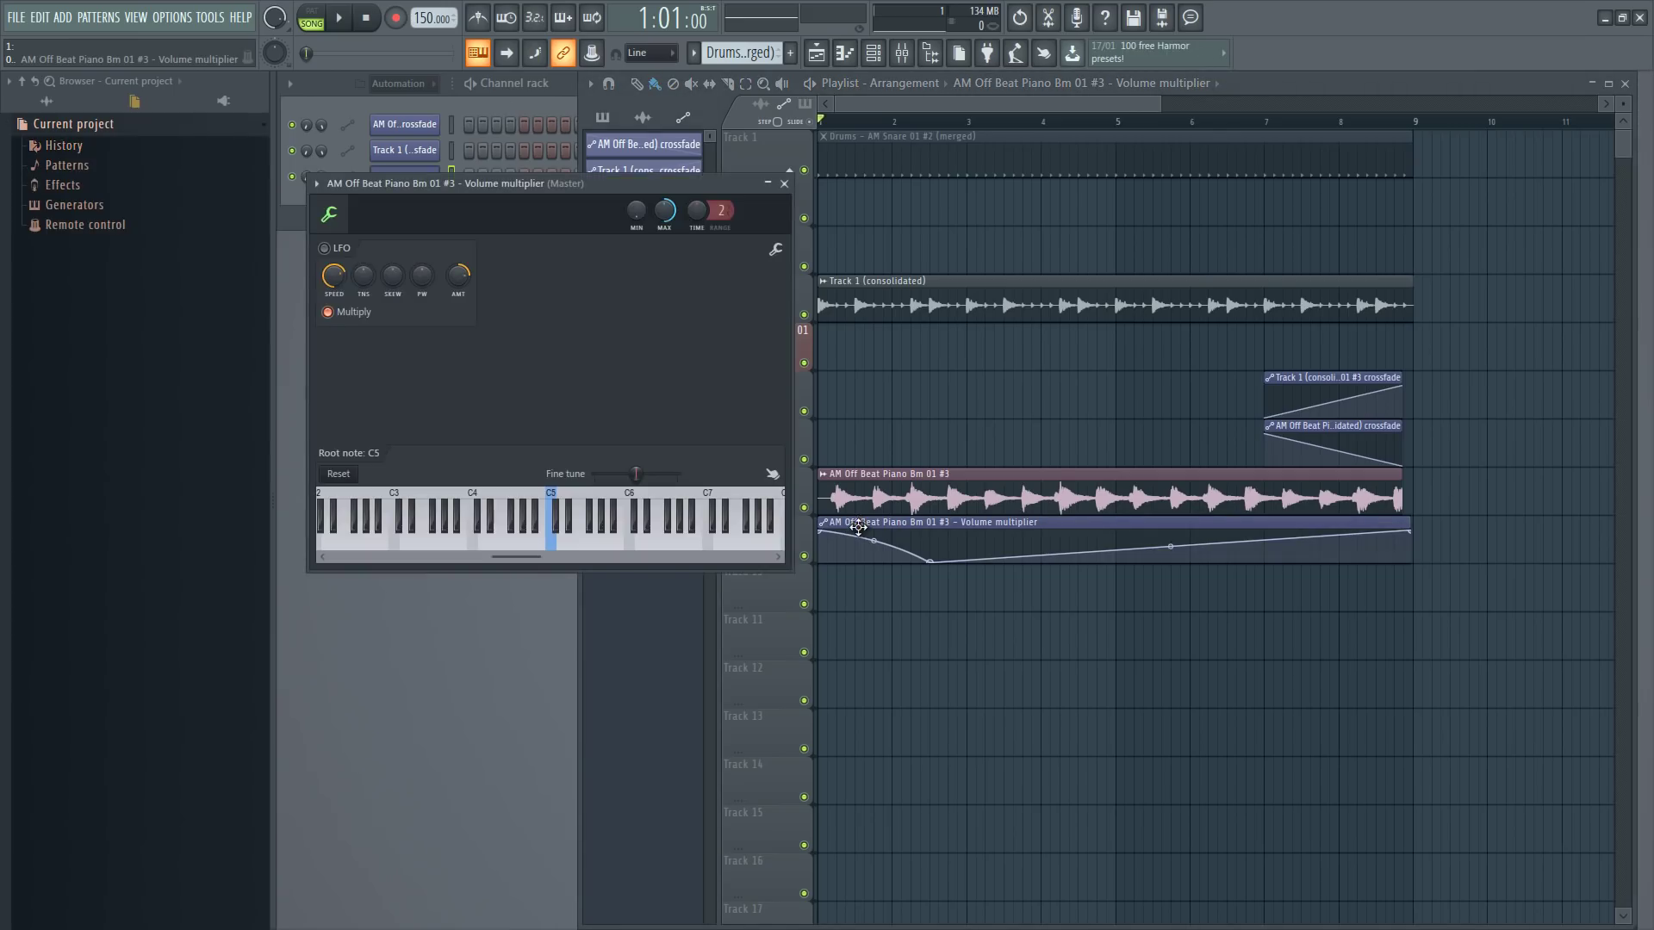
drag(336, 278, 431, 331)
click(784, 183)
key(space)
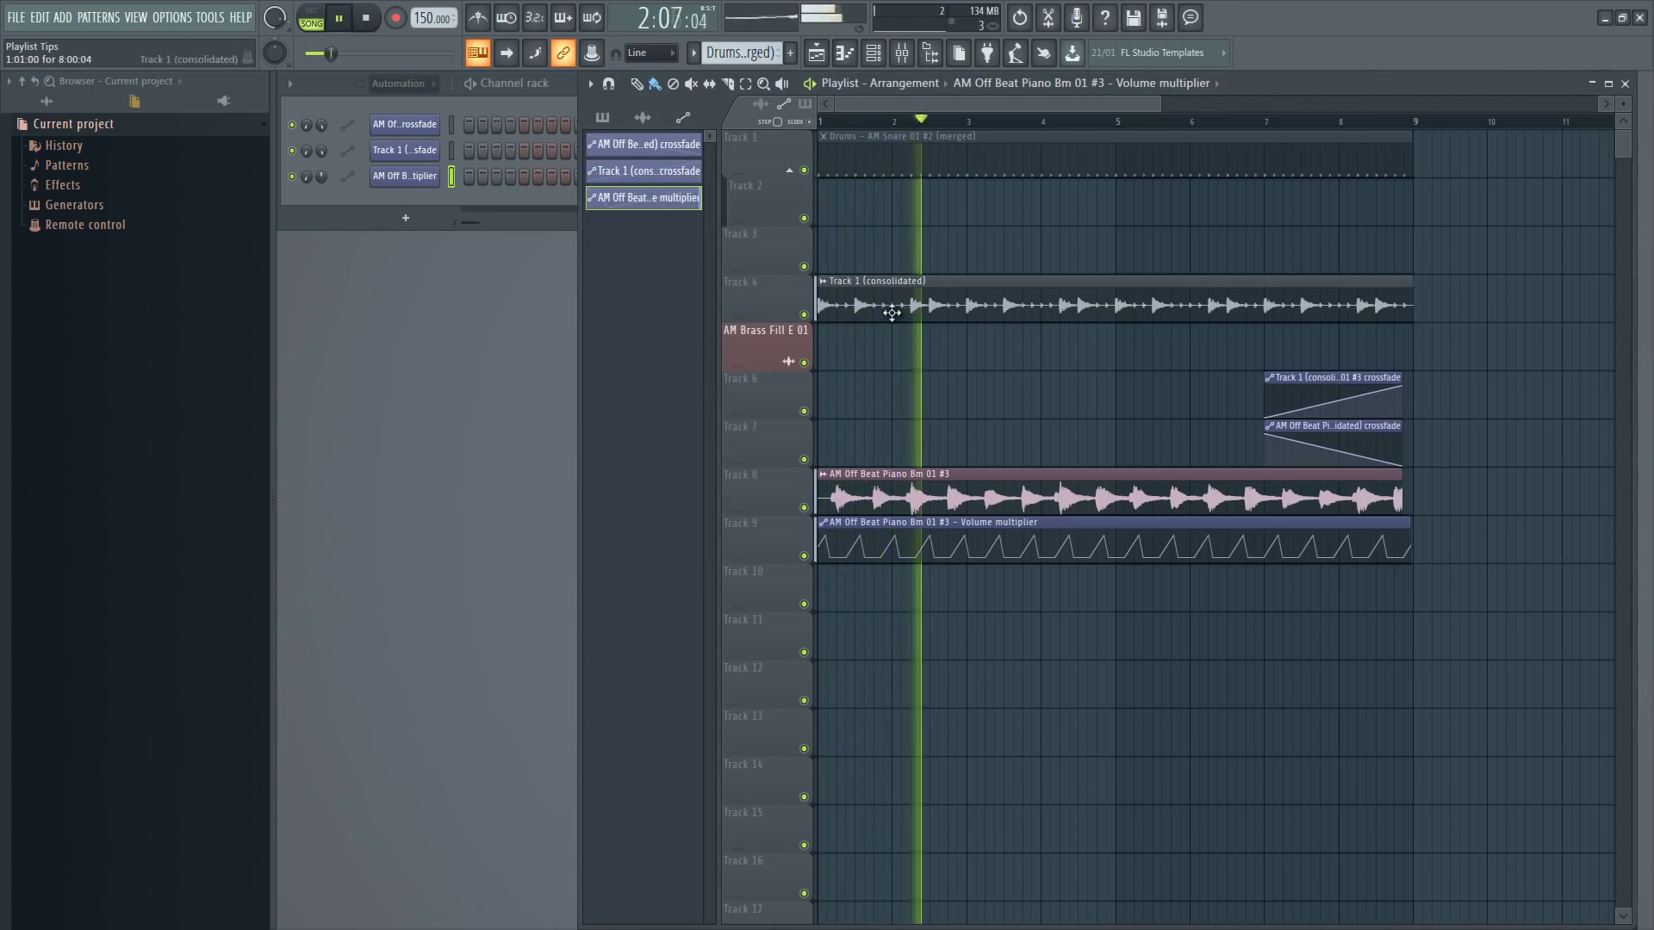
key(space)
Select the drum clips on Tracks 1 and 4, duplicate them twice in sequence, and clear the selection
scroll(1184, 176, down, 2)
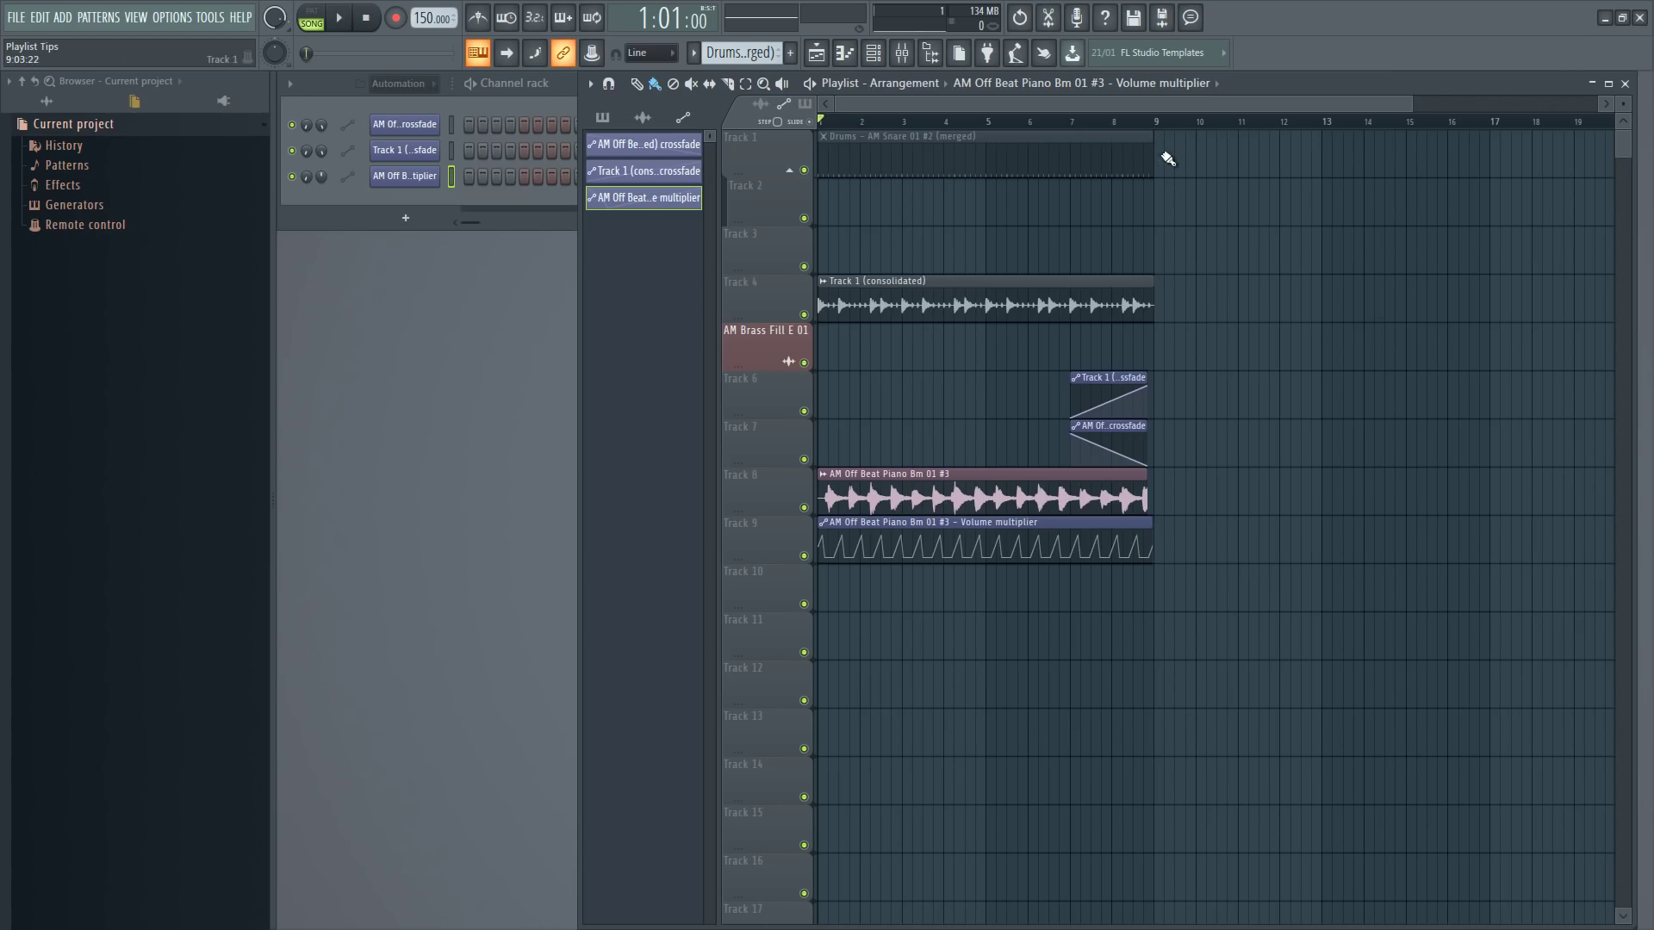
drag(1189, 171, 667, 316)
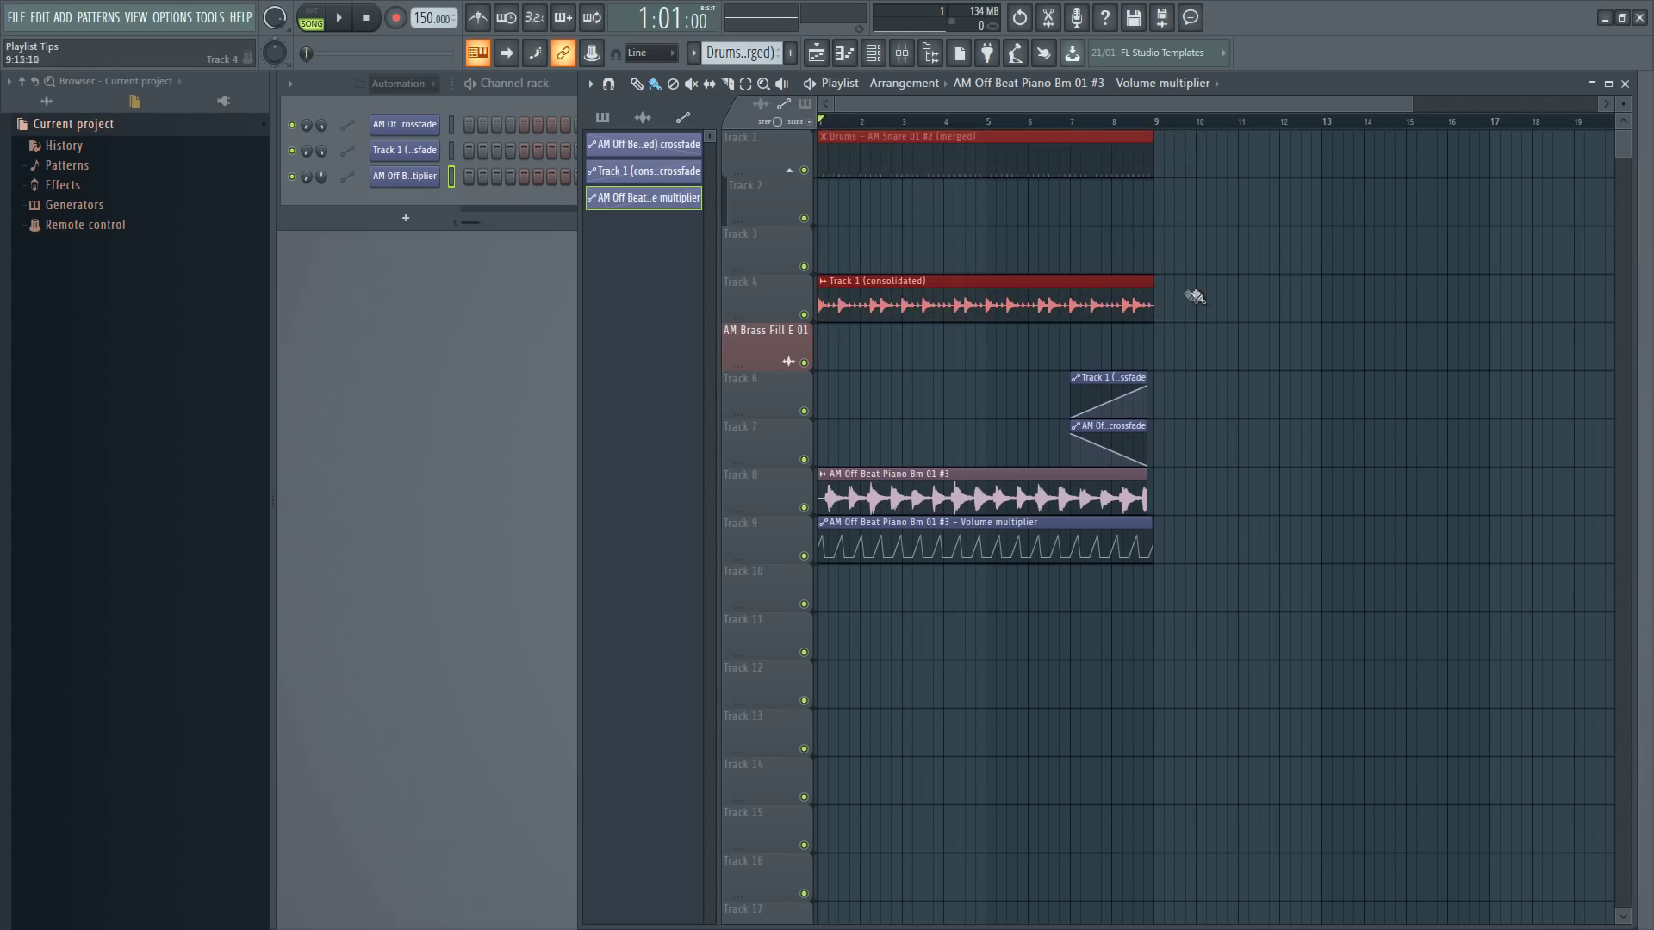
key(ctrl+b)
key(ctrl+b)
scroll(1177, 125, down, 4)
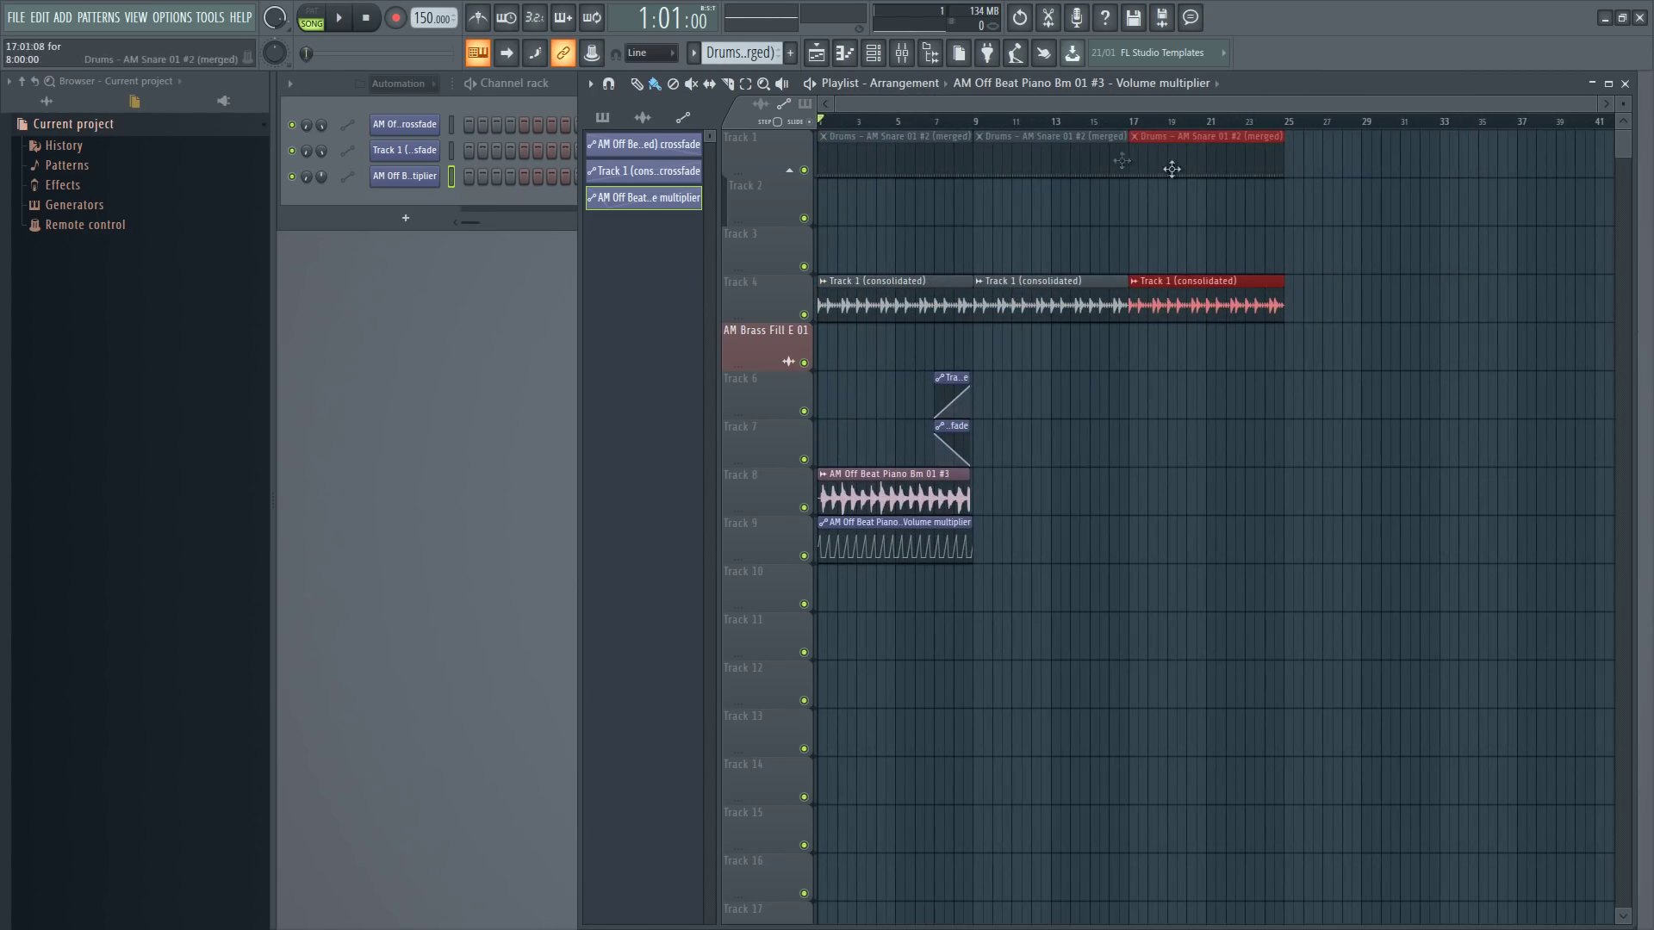
ctrl+click(1094, 197)
Align the slightly offset duplicated clips at bar 9 to the grid with Quick quantize start times
scroll(991, 147, up, 5)
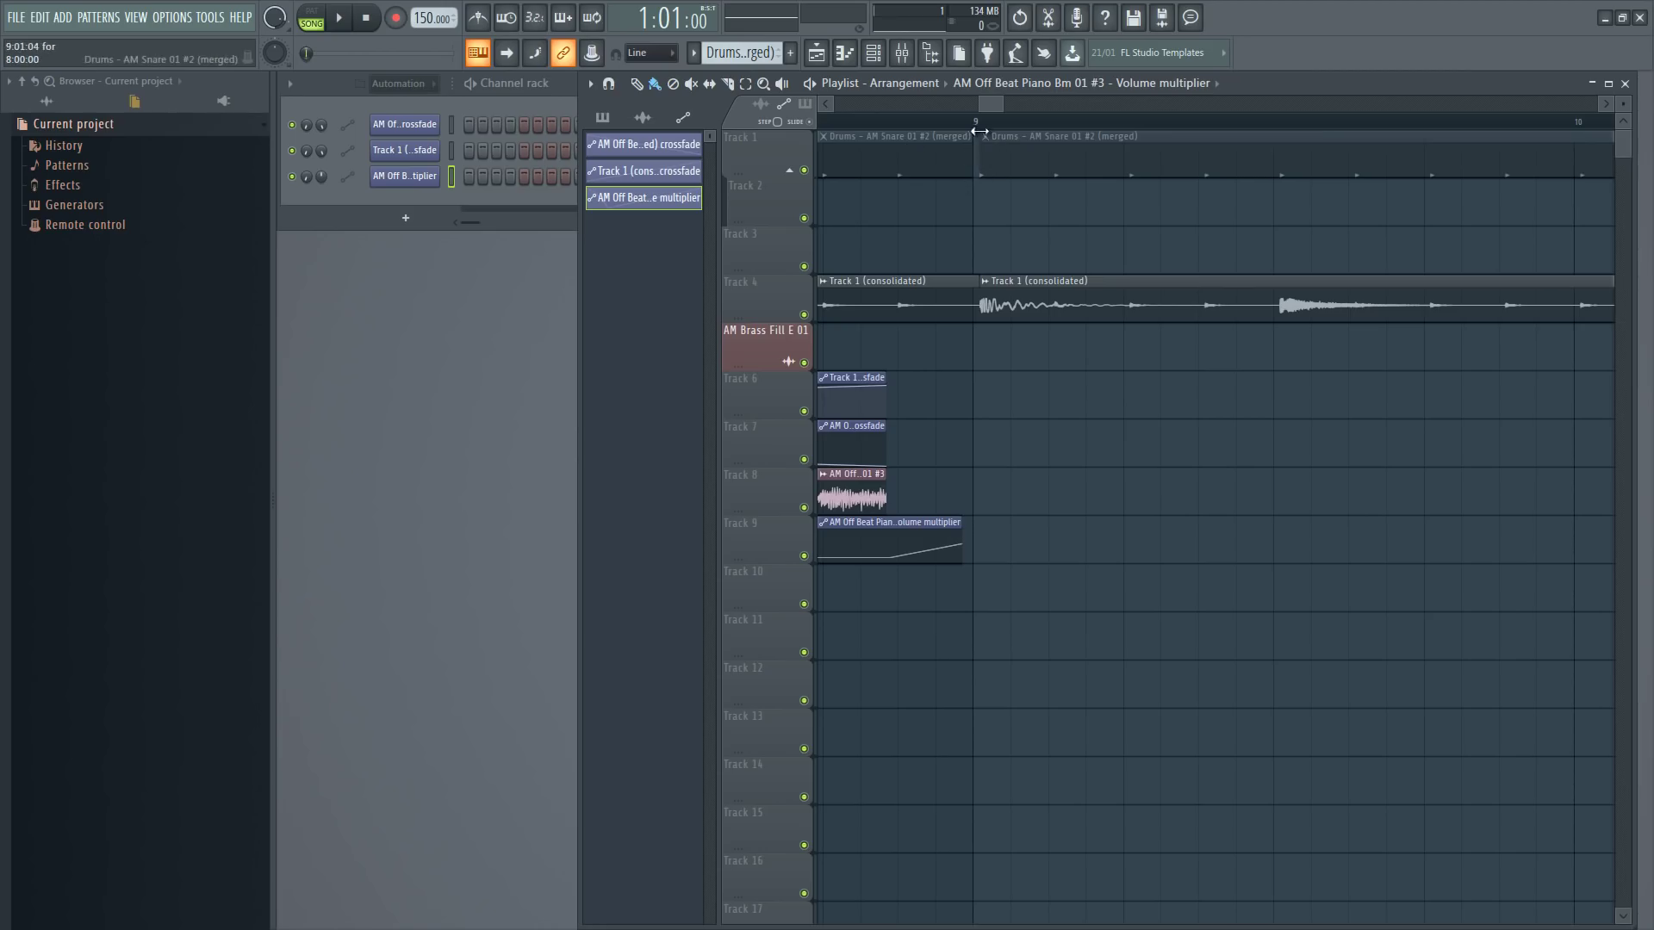
click(591, 83)
mouse_move(635, 112)
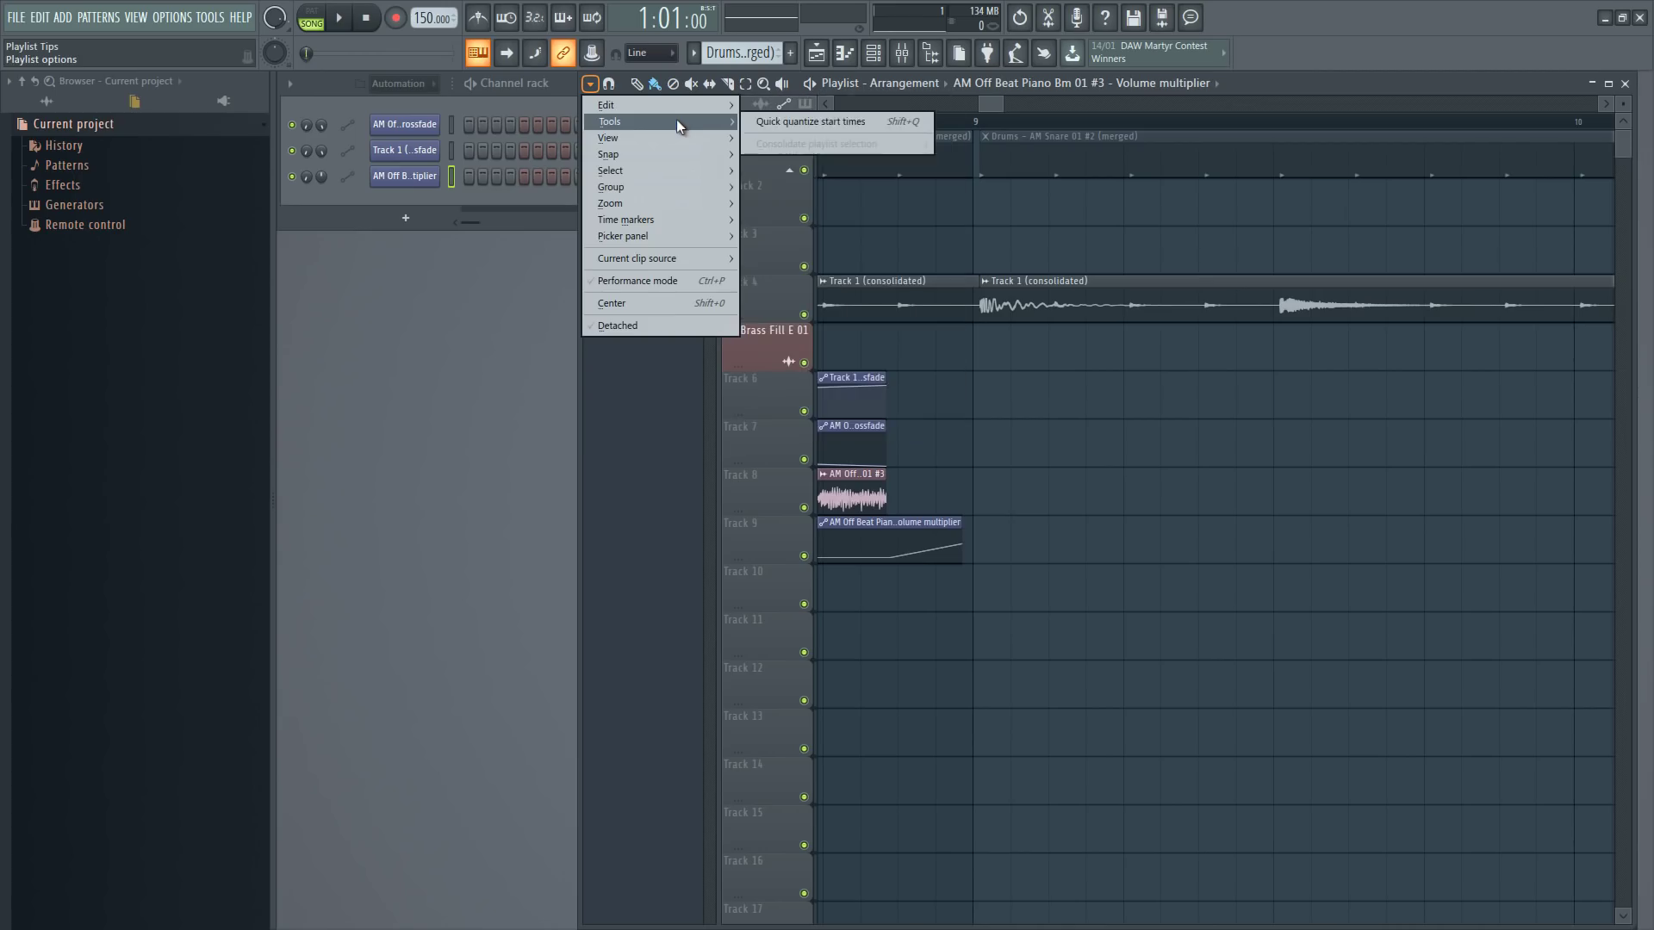
click(861, 124)
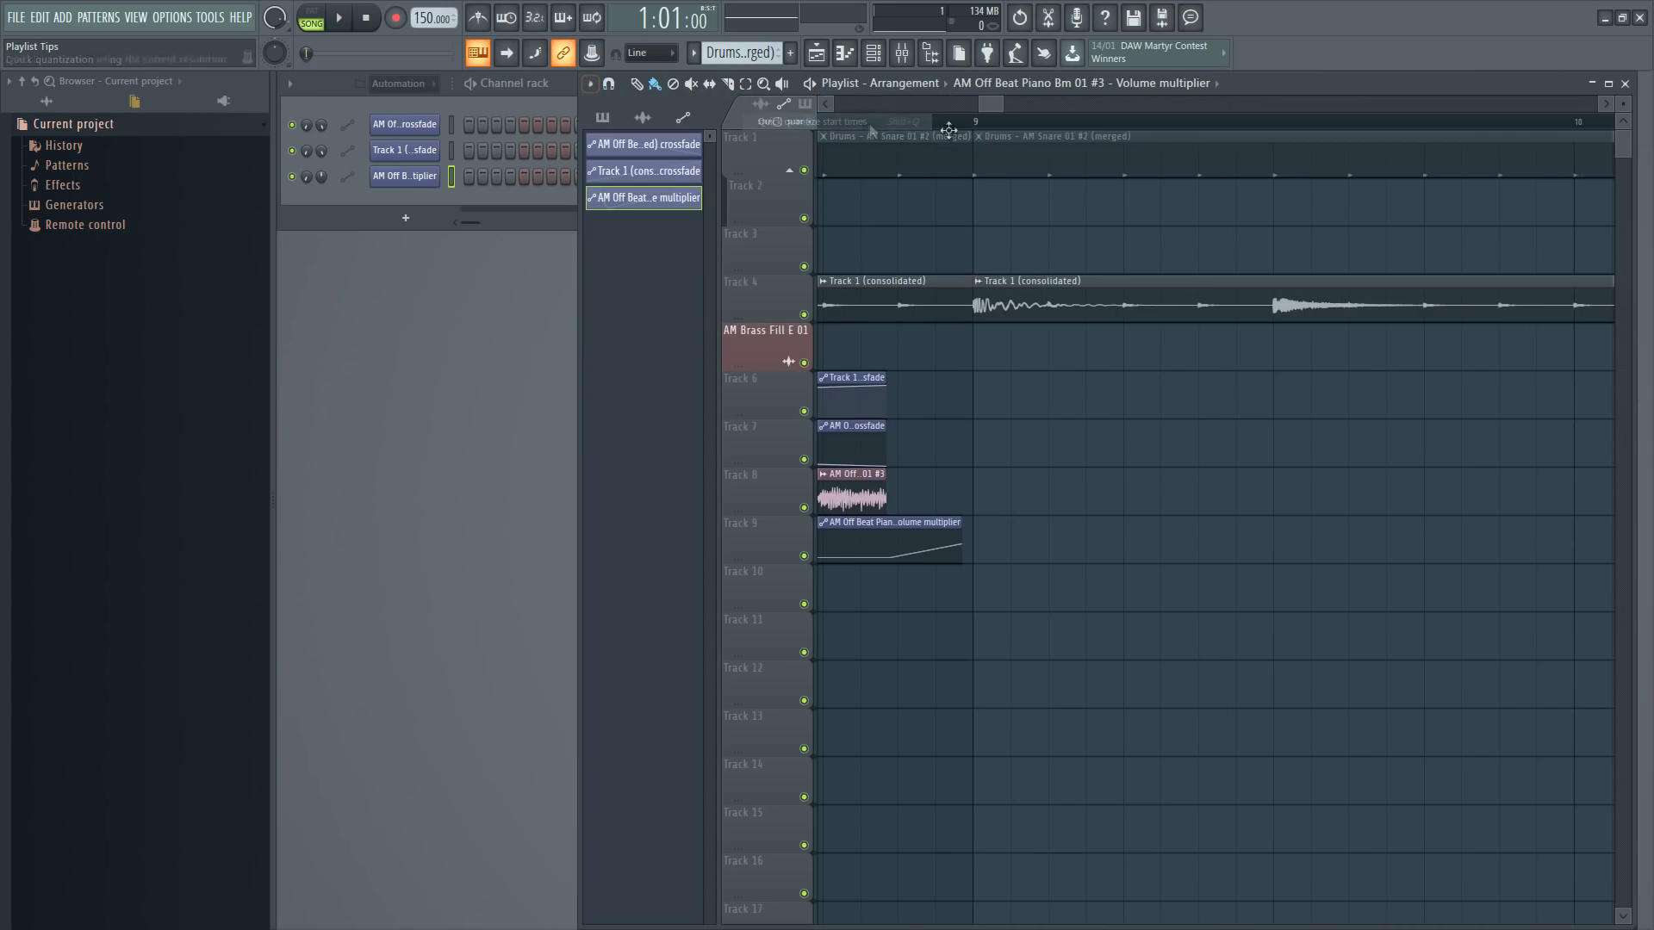
Adjust the merged drum pattern clips on Track 1 so that the third one starts at bar 17
scroll(1174, 156, down, 5)
drag(1172, 151, 1187, 162)
right_click(1187, 162)
mouse_move(1049, 157)
mouse_down()
mouse_move(1226, 158)
mouse_move(1201, 157)
mouse_up()
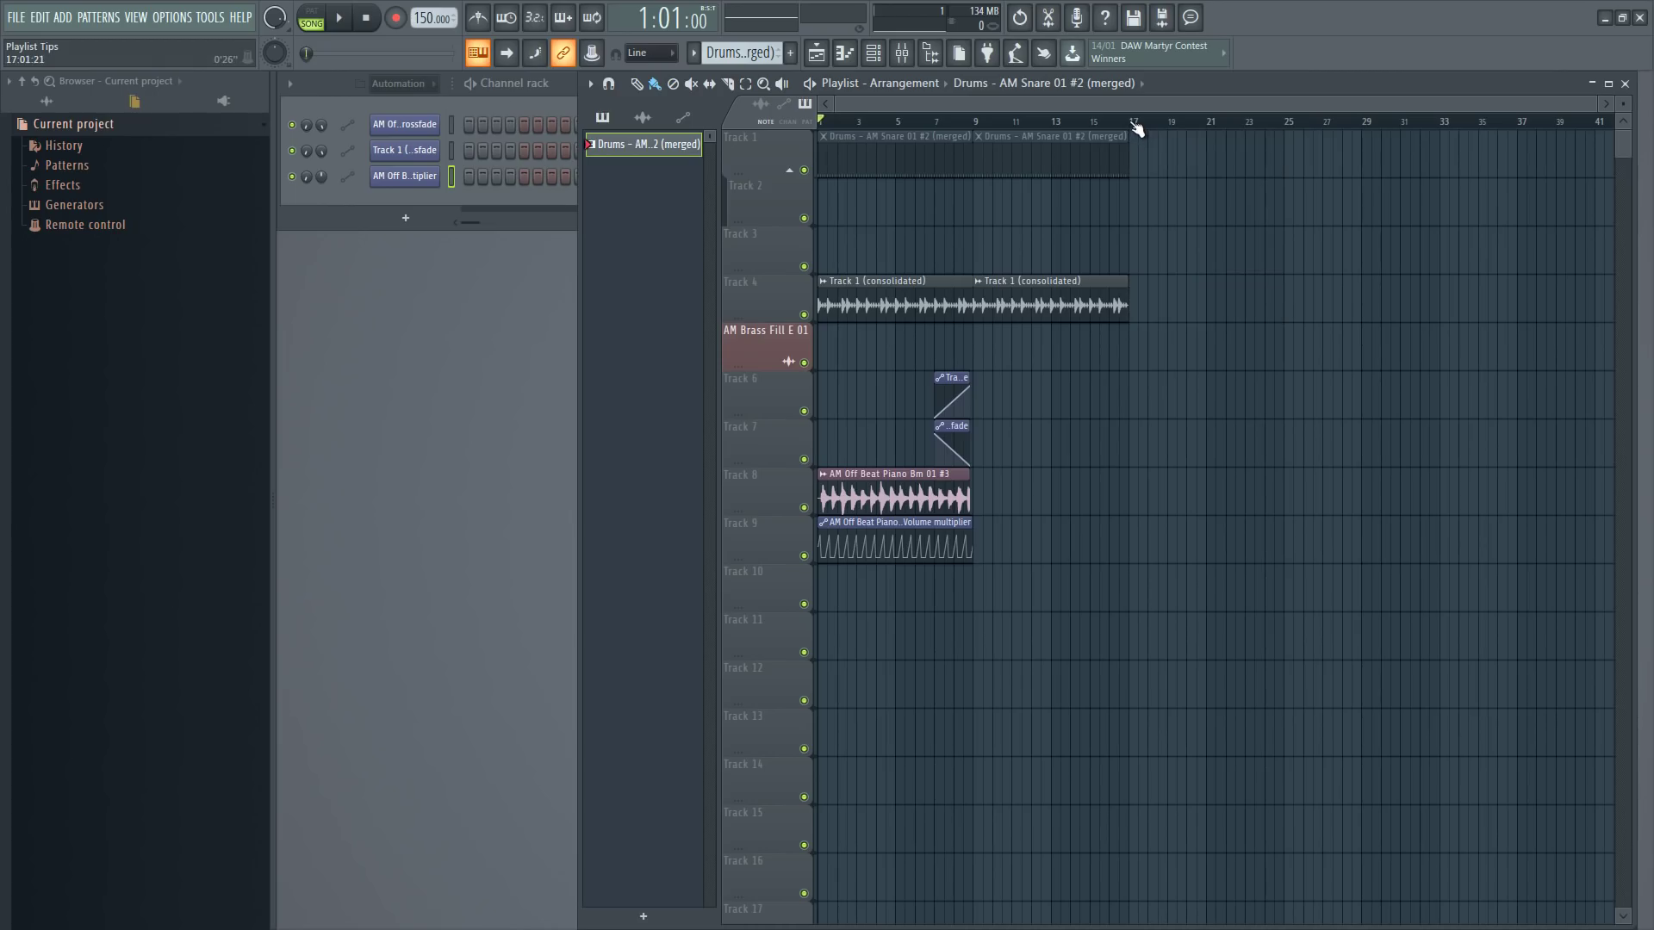
Select the timeline from bar 1 to bar 17 and duplicate its contents directly after it
drag(1137, 127, 823, 125)
key(ctrl+b)
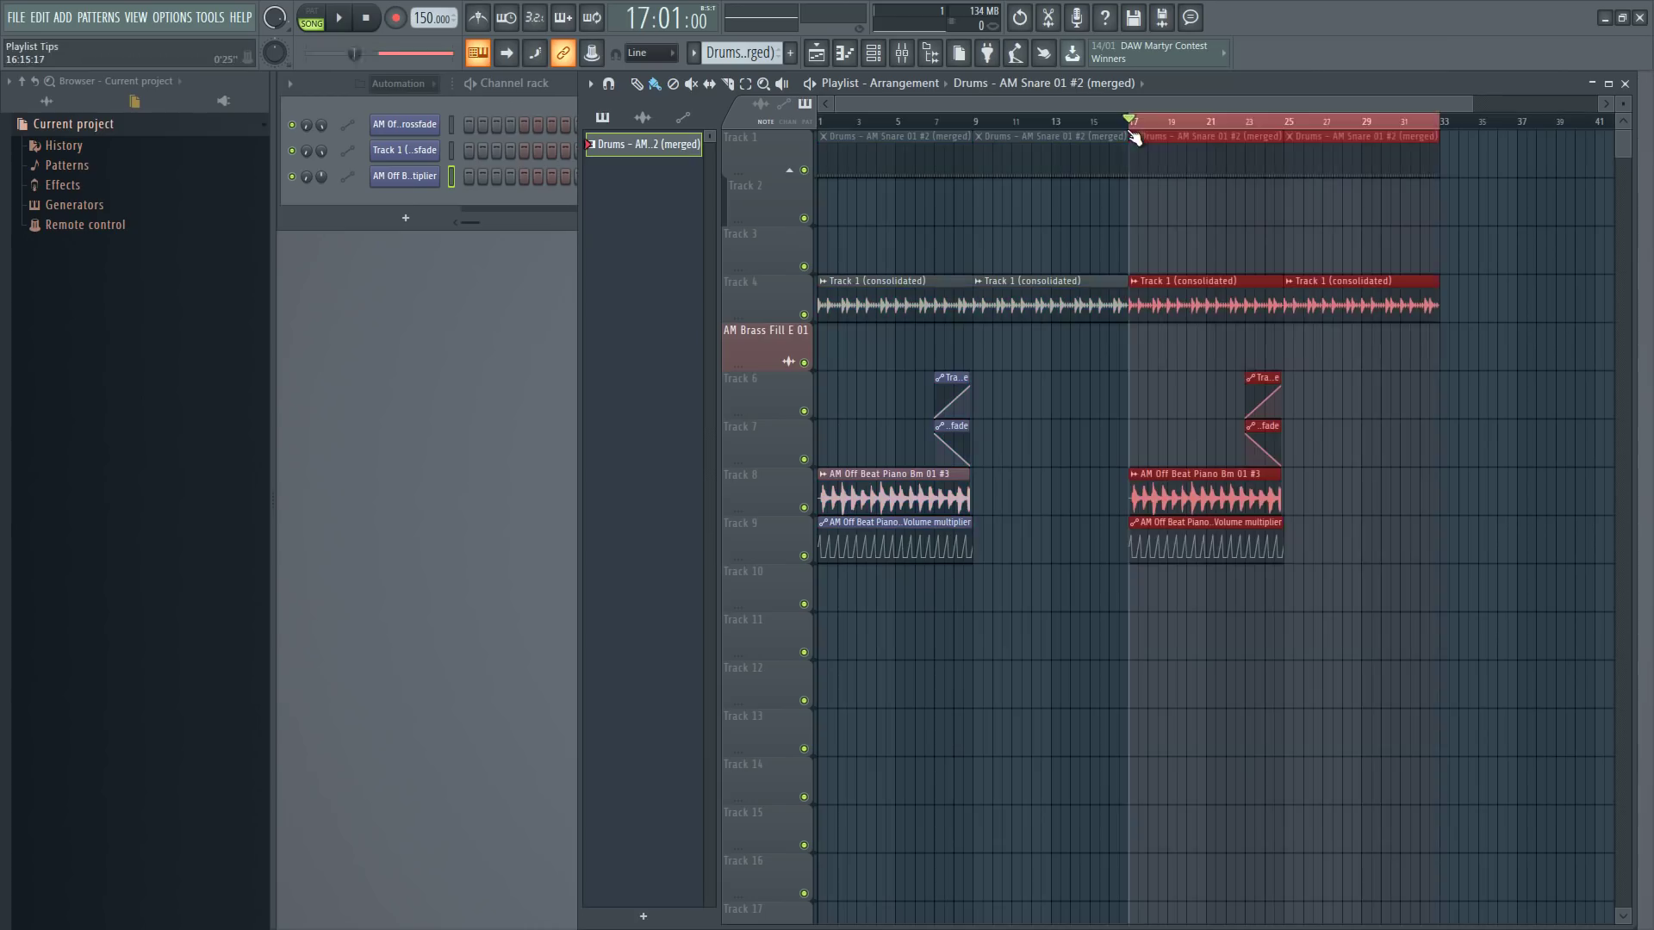